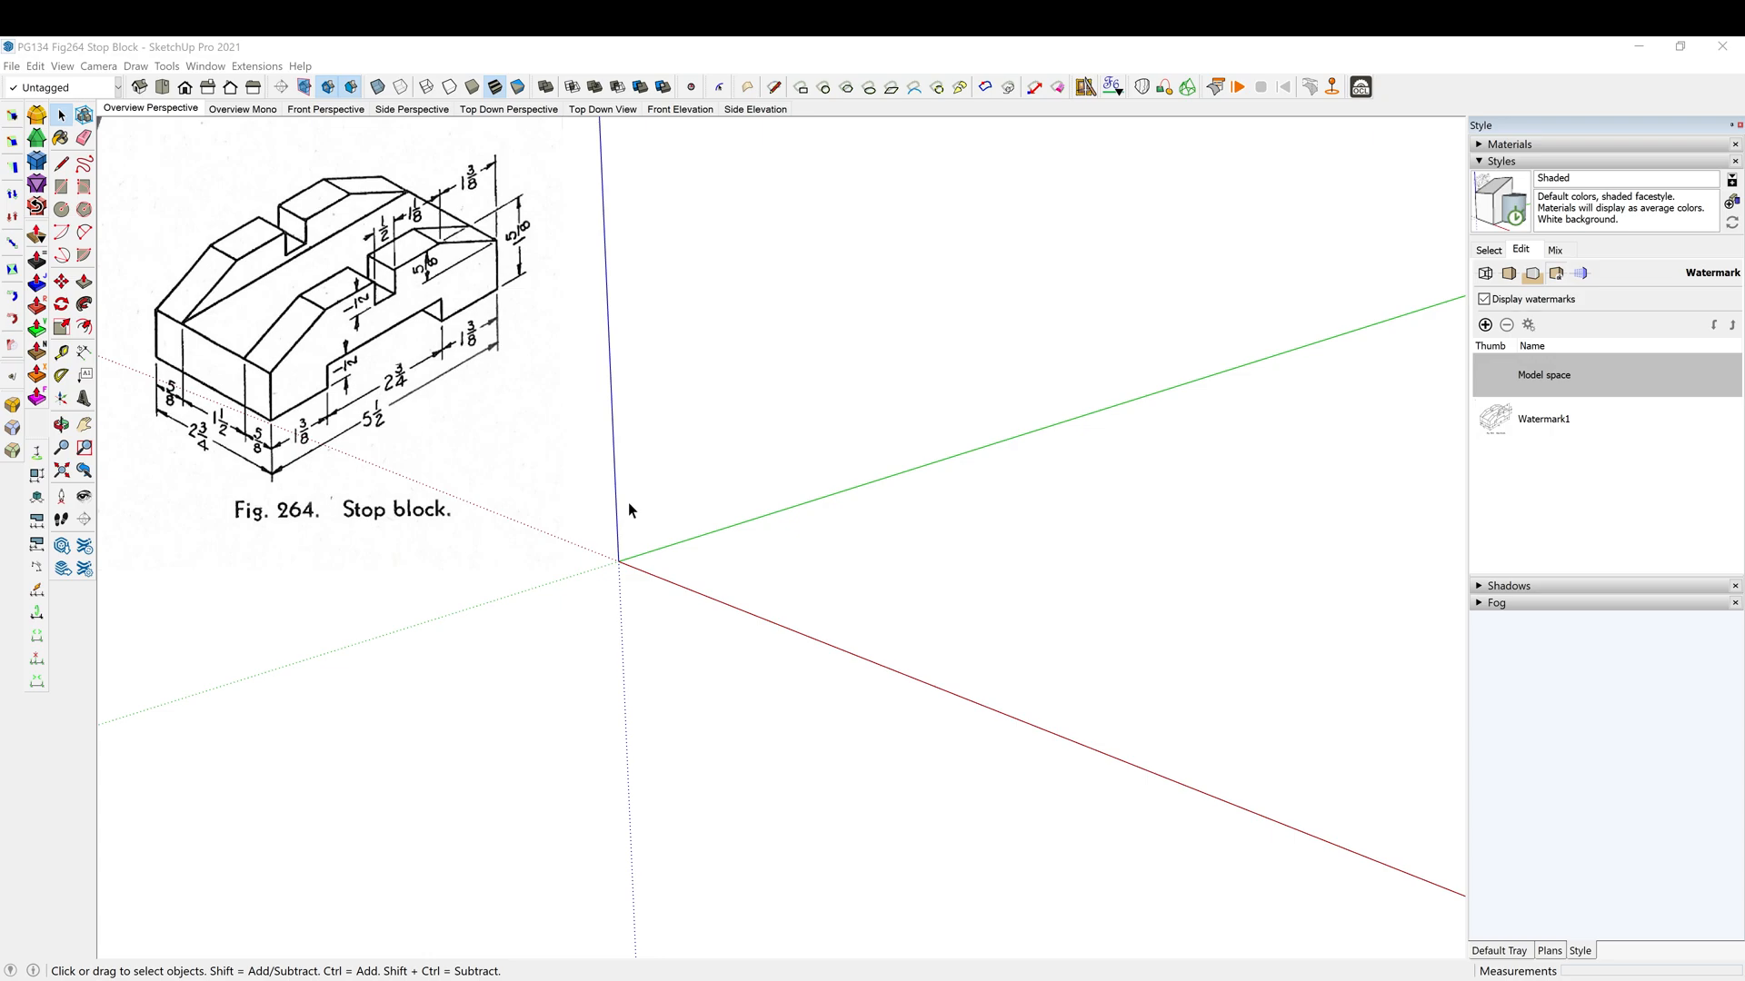
Draw a 2.75" by 5.5" rectangle on the ground plane, starting at the origin
{"action": "key", "text": "r"}
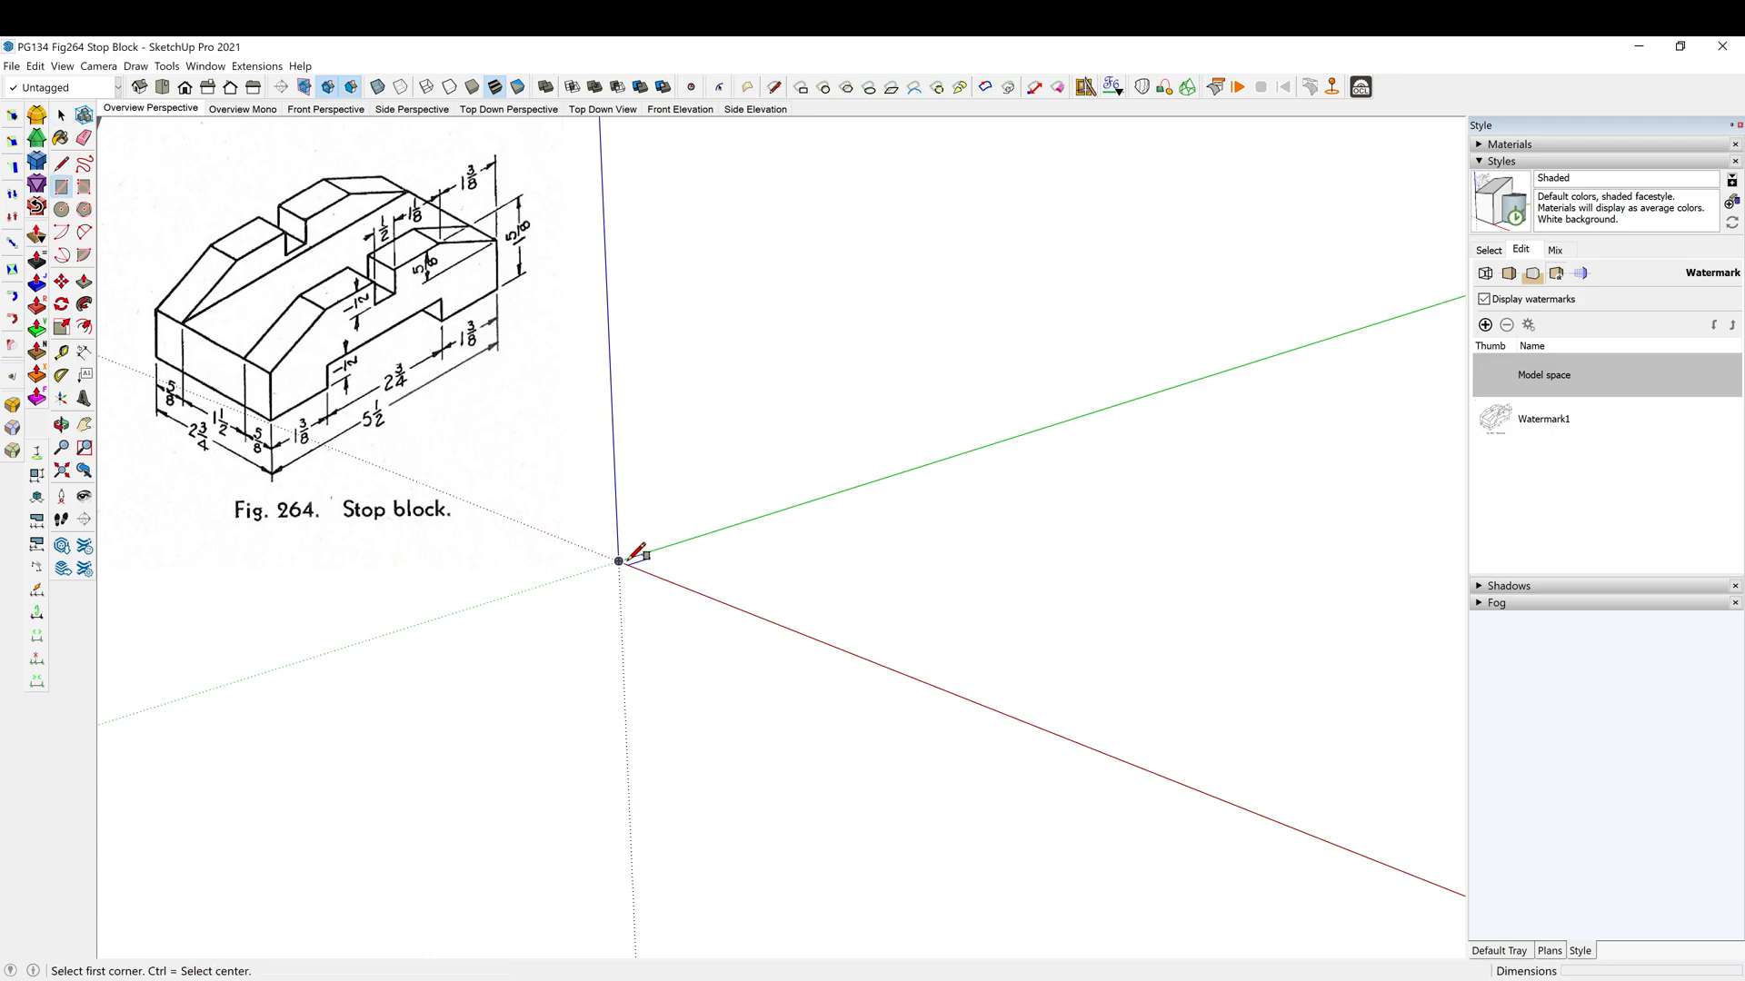
{"action": "left_click", "coordinate": [622, 561]}
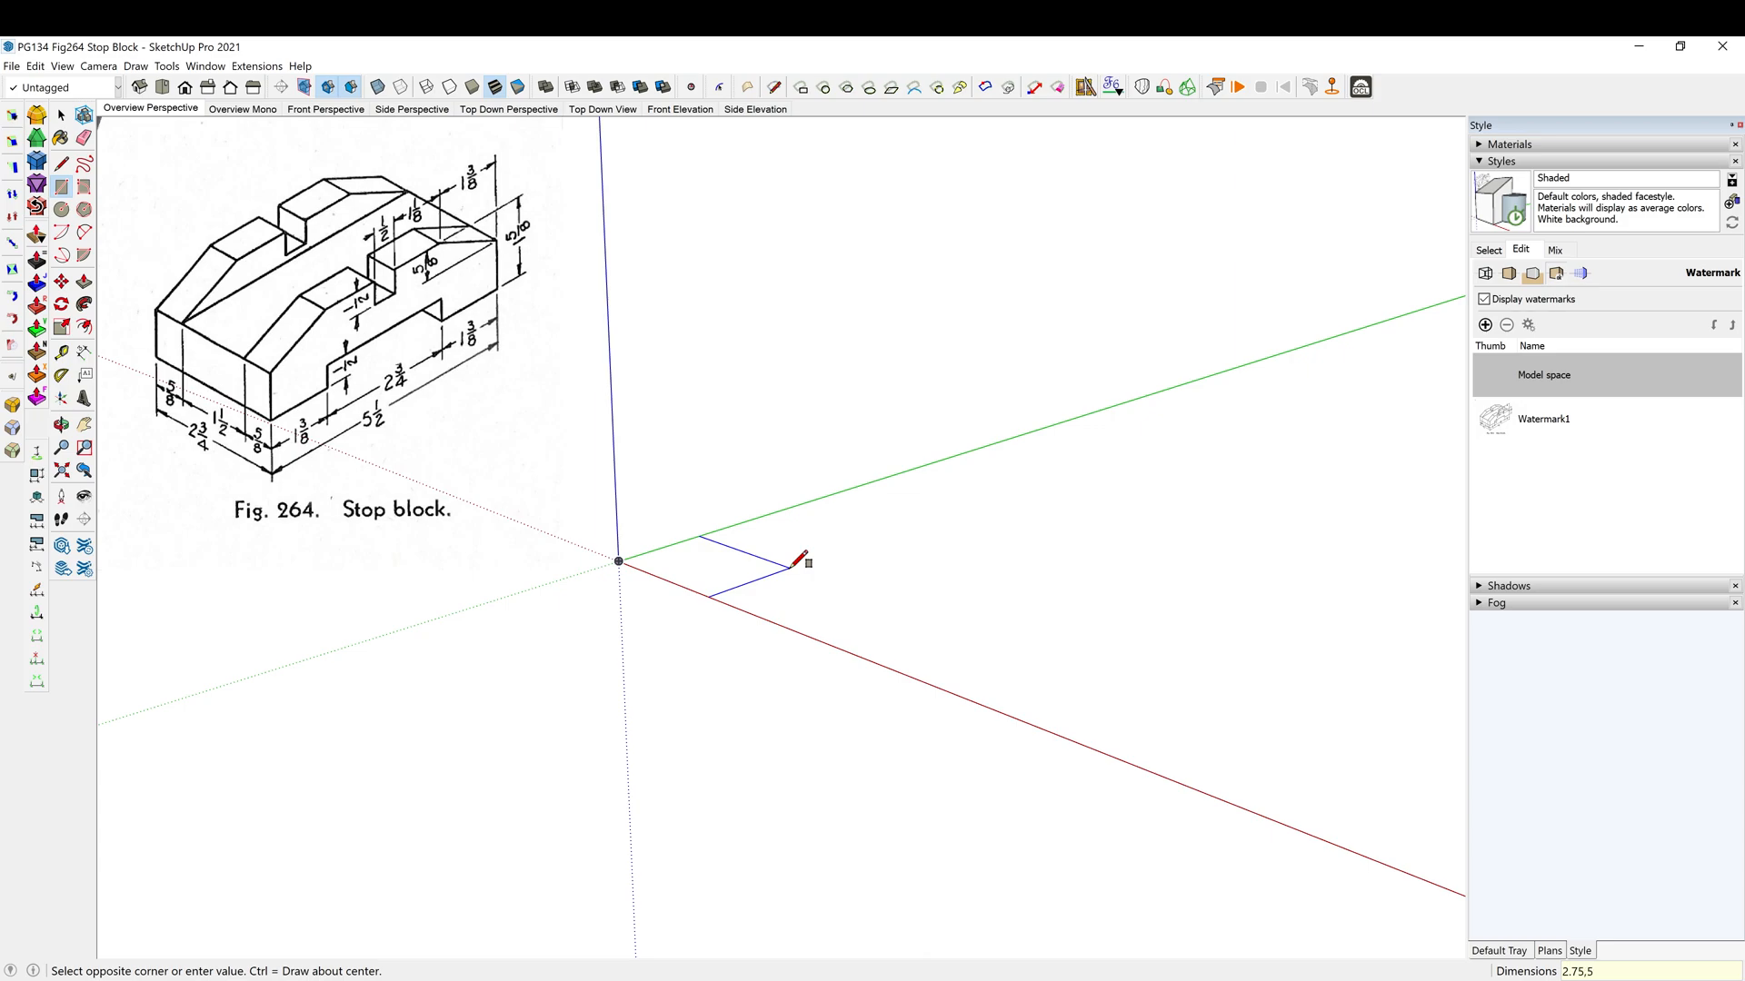
{"action": "key", "text": "Return"}
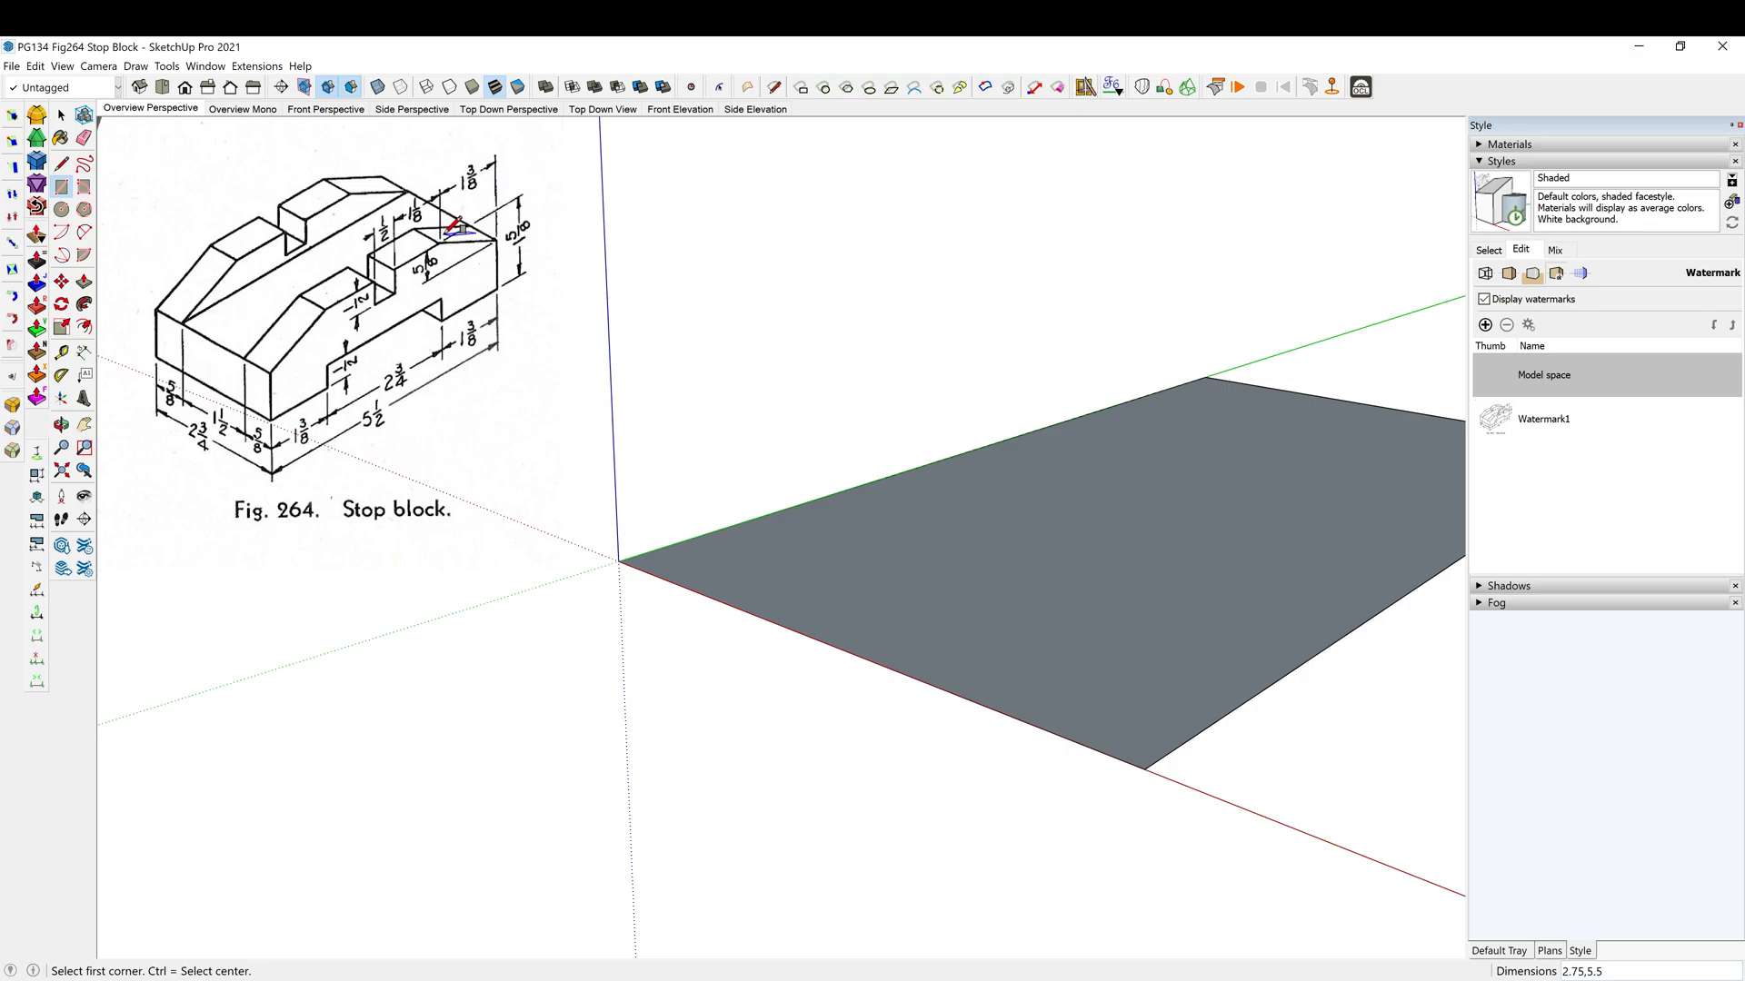
Push/Pull the rectangle upward 1 5/8" to form a solid block
{"action": "key", "text": "p"}
{"action": "left_click", "coordinate": [1060, 611]}
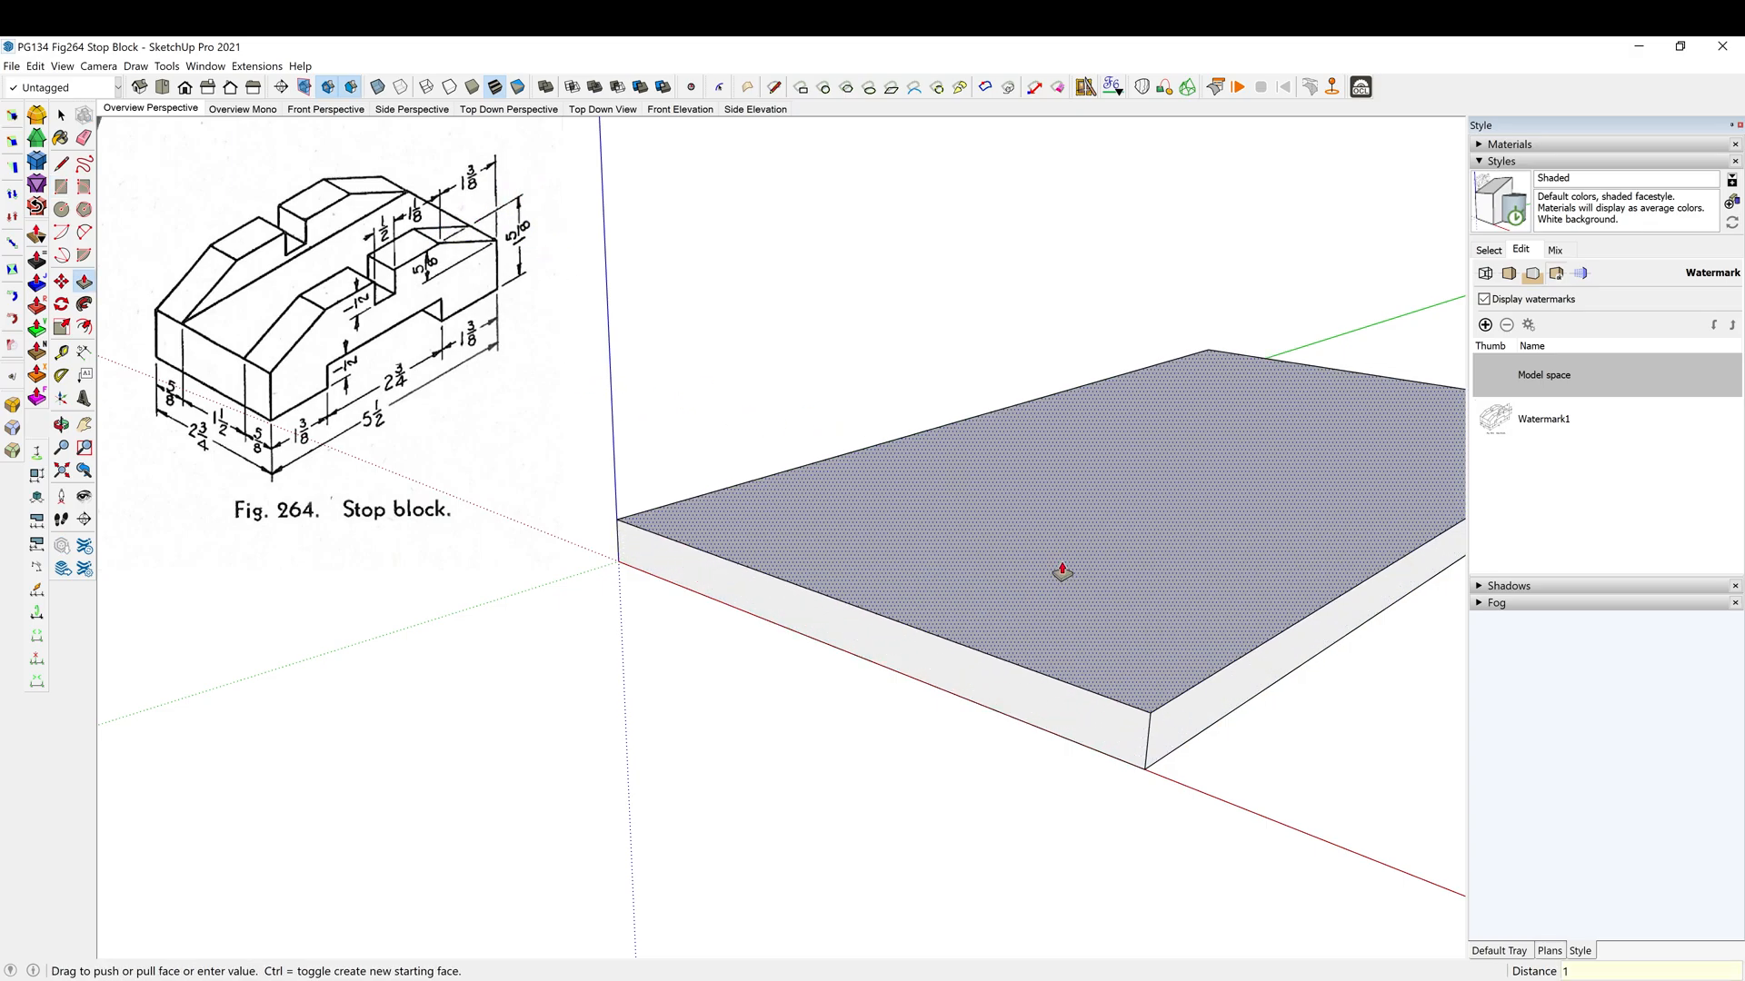
{"action": "key", "text": "Return"}
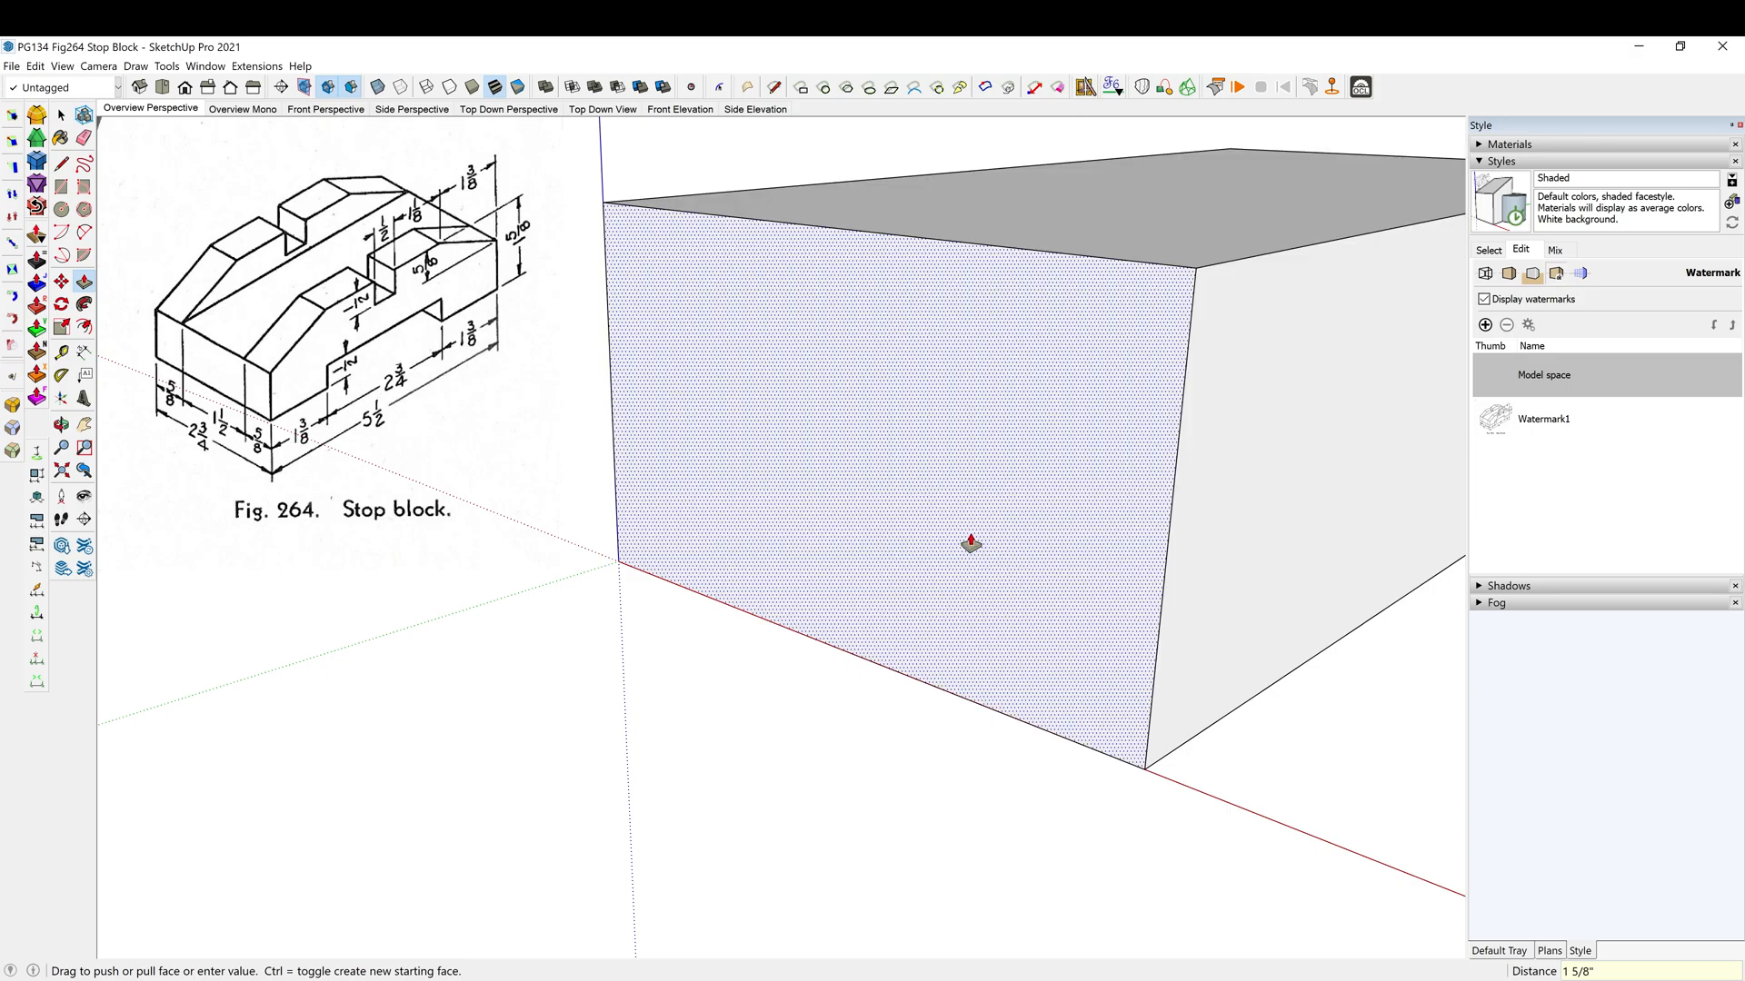
Place a guide 1/2" above the bottom edge of the block's long side face
{"action": "scroll", "coordinate": [772, 566], "scroll_direction": "down", "scroll_amount": 5}
{"action": "middle_click_drag", "start_coordinate": [986, 601], "coordinate": [1040, 572]}
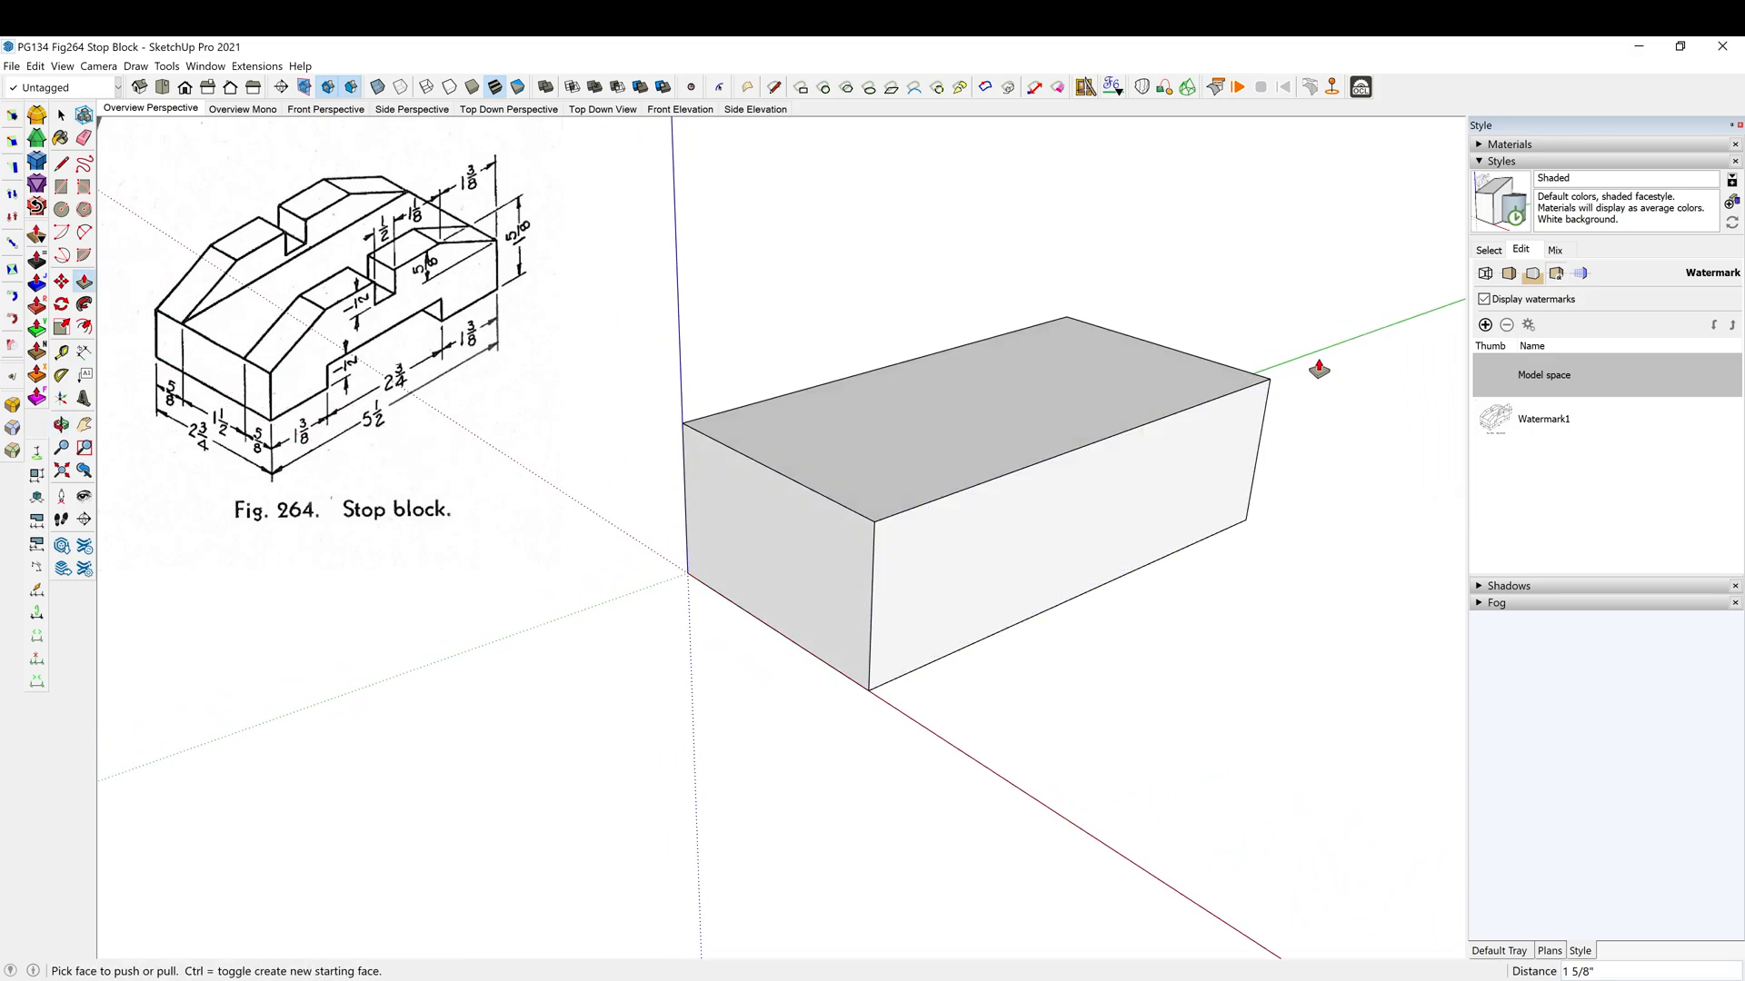
{"action": "scroll", "coordinate": [755, 596], "scroll_direction": "up", "scroll_amount": 4}
{"action": "middle_click_drag", "start_coordinate": [1106, 475], "coordinate": [1017, 622]}
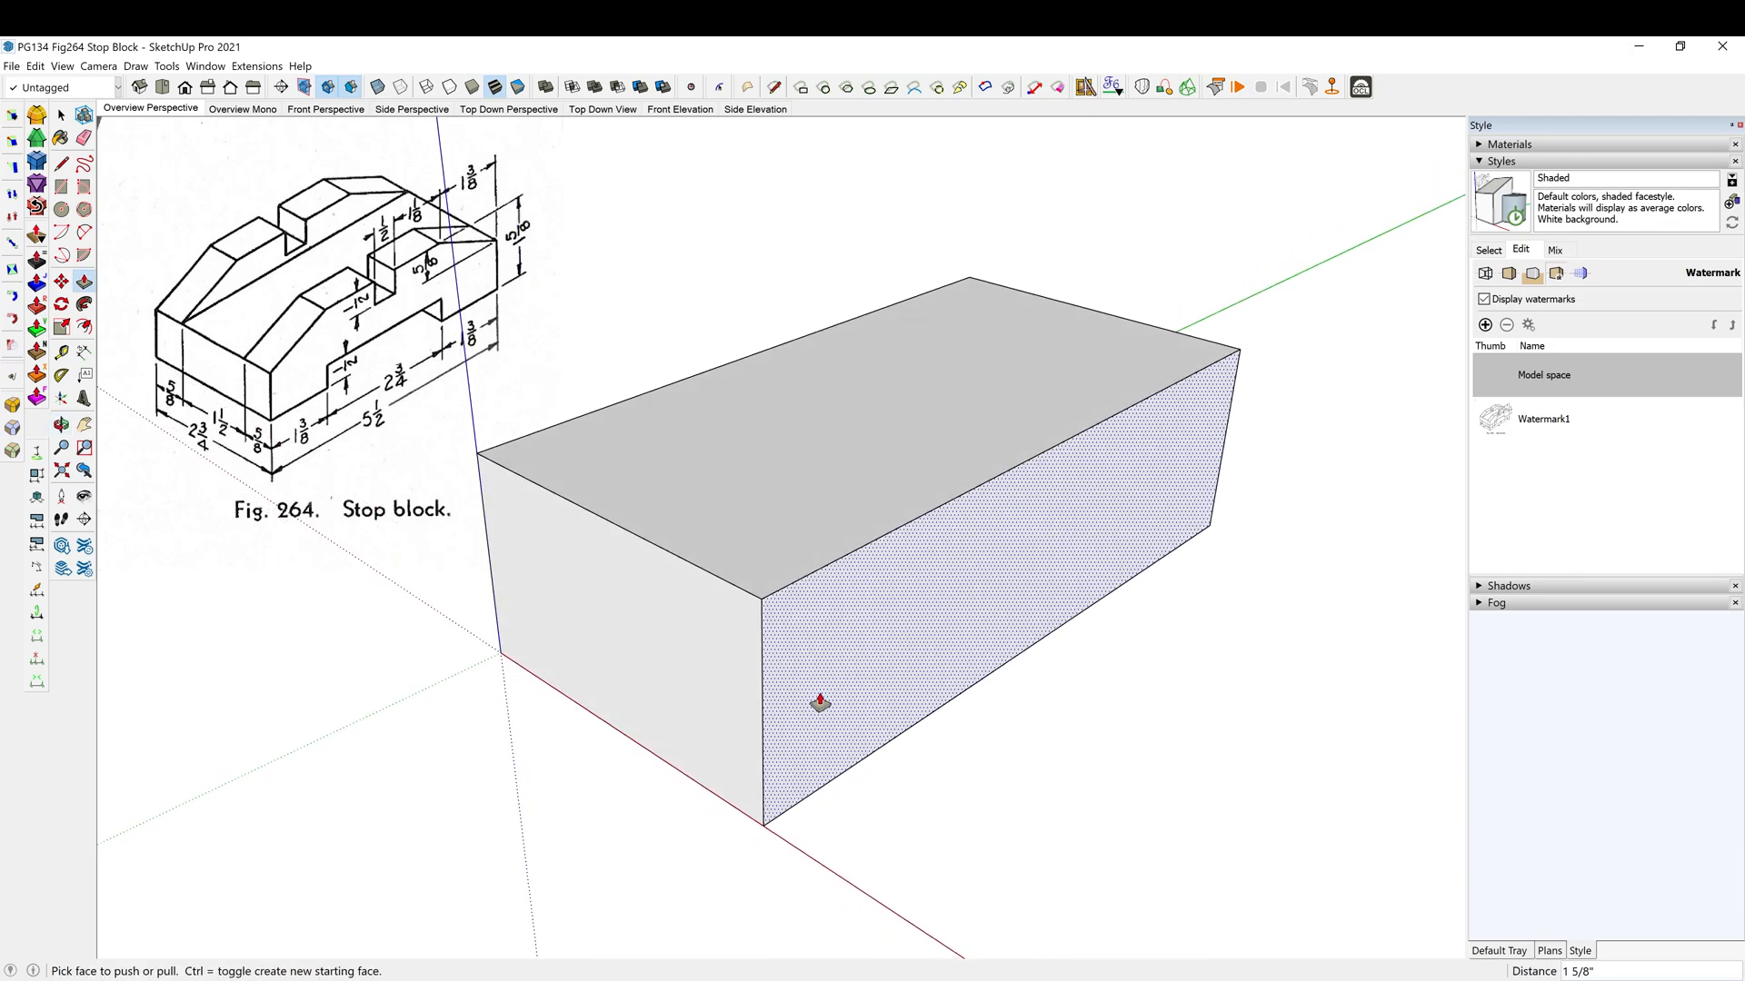
{"action": "middle_click_drag", "start_coordinate": [837, 690], "coordinate": [821, 697]}
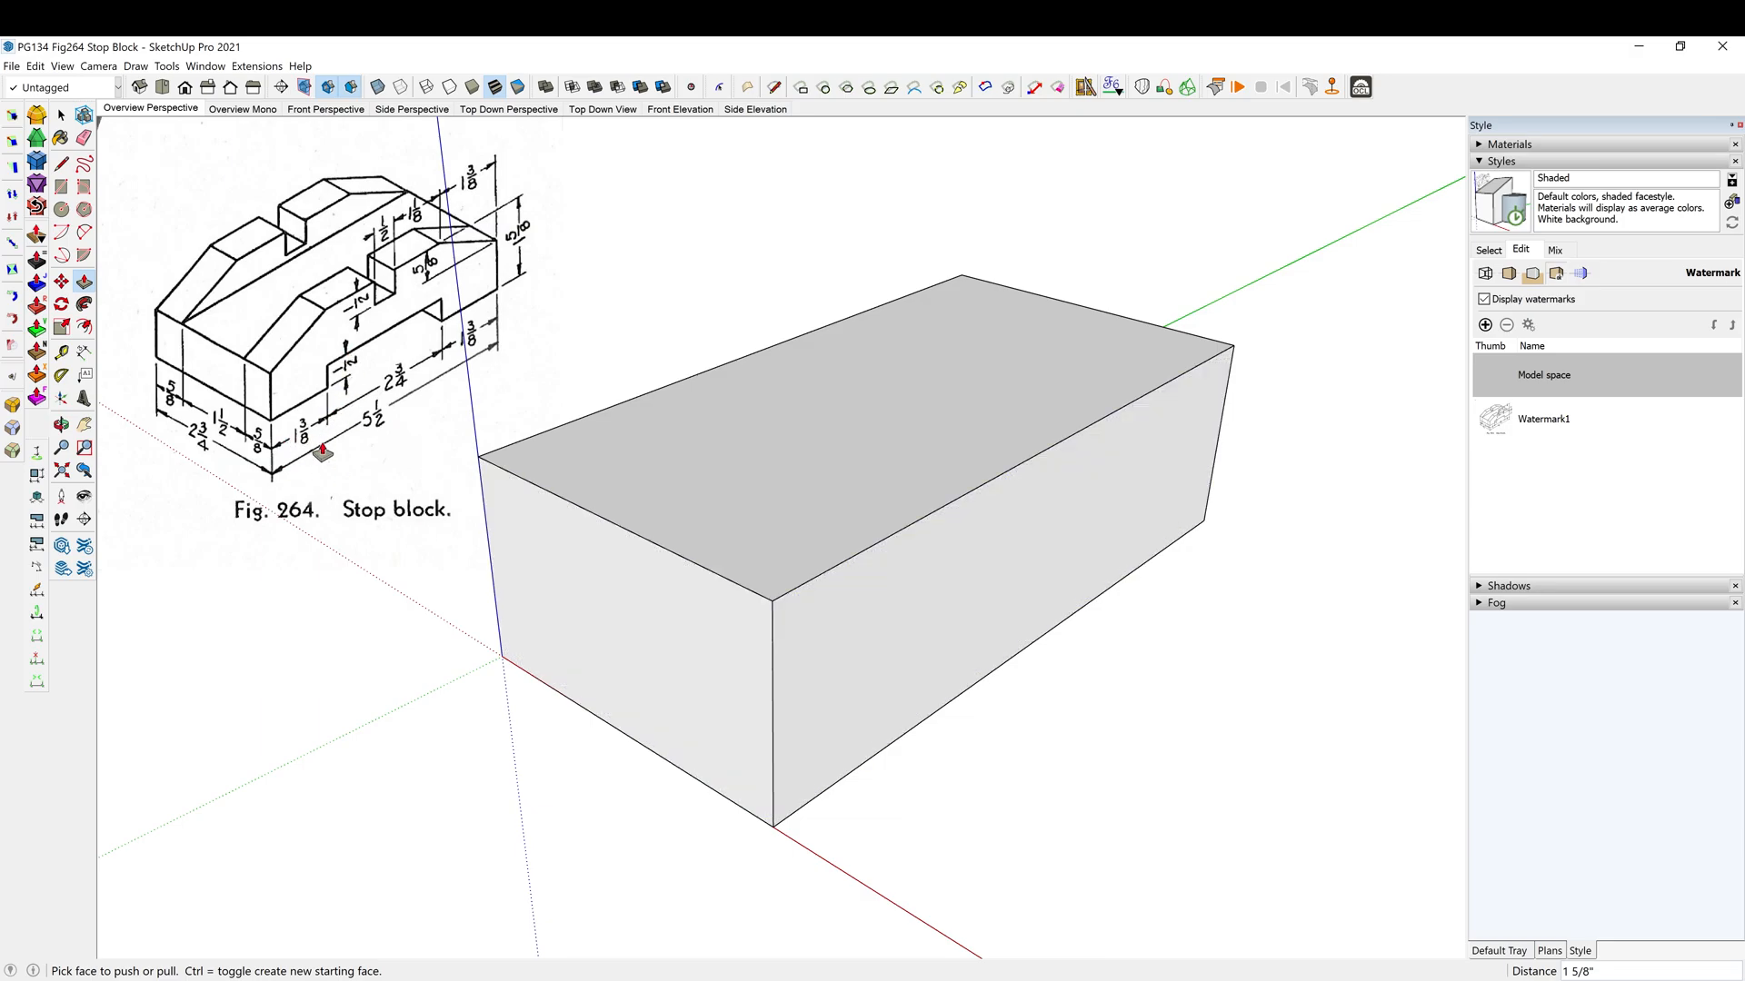
{"action": "key", "text": "t"}
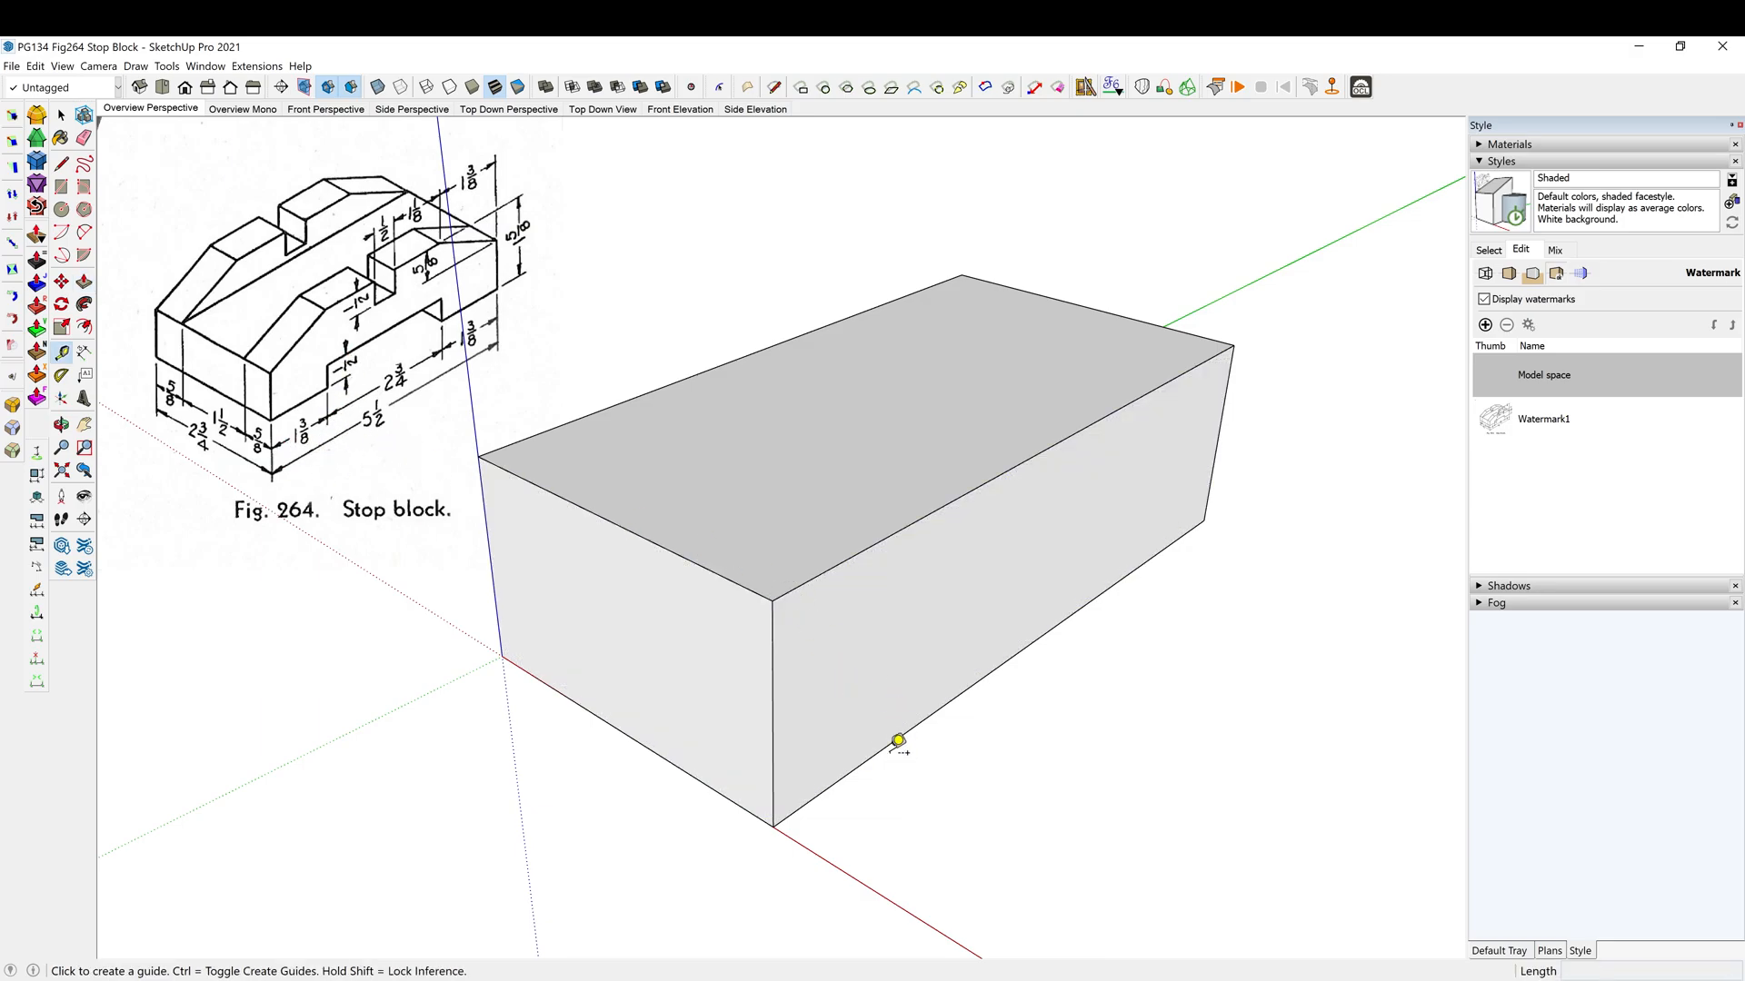
{"action": "left_click", "coordinate": [887, 746]}
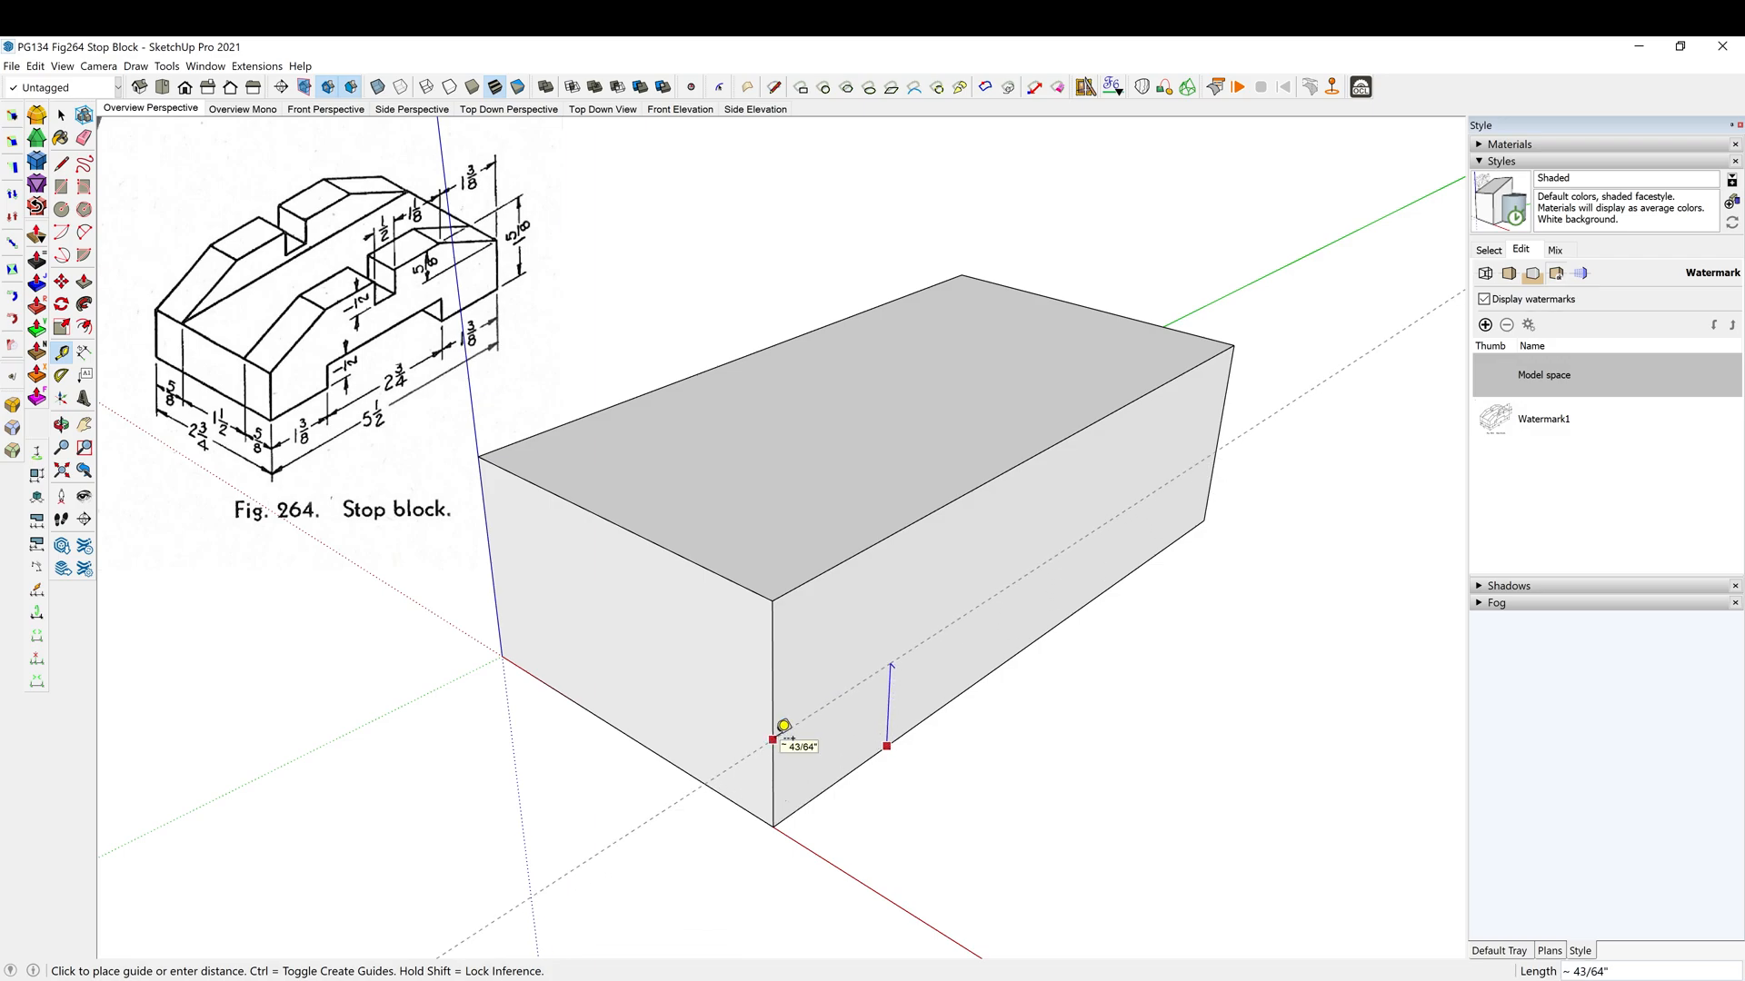
{"action": "key", "text": "Return"}
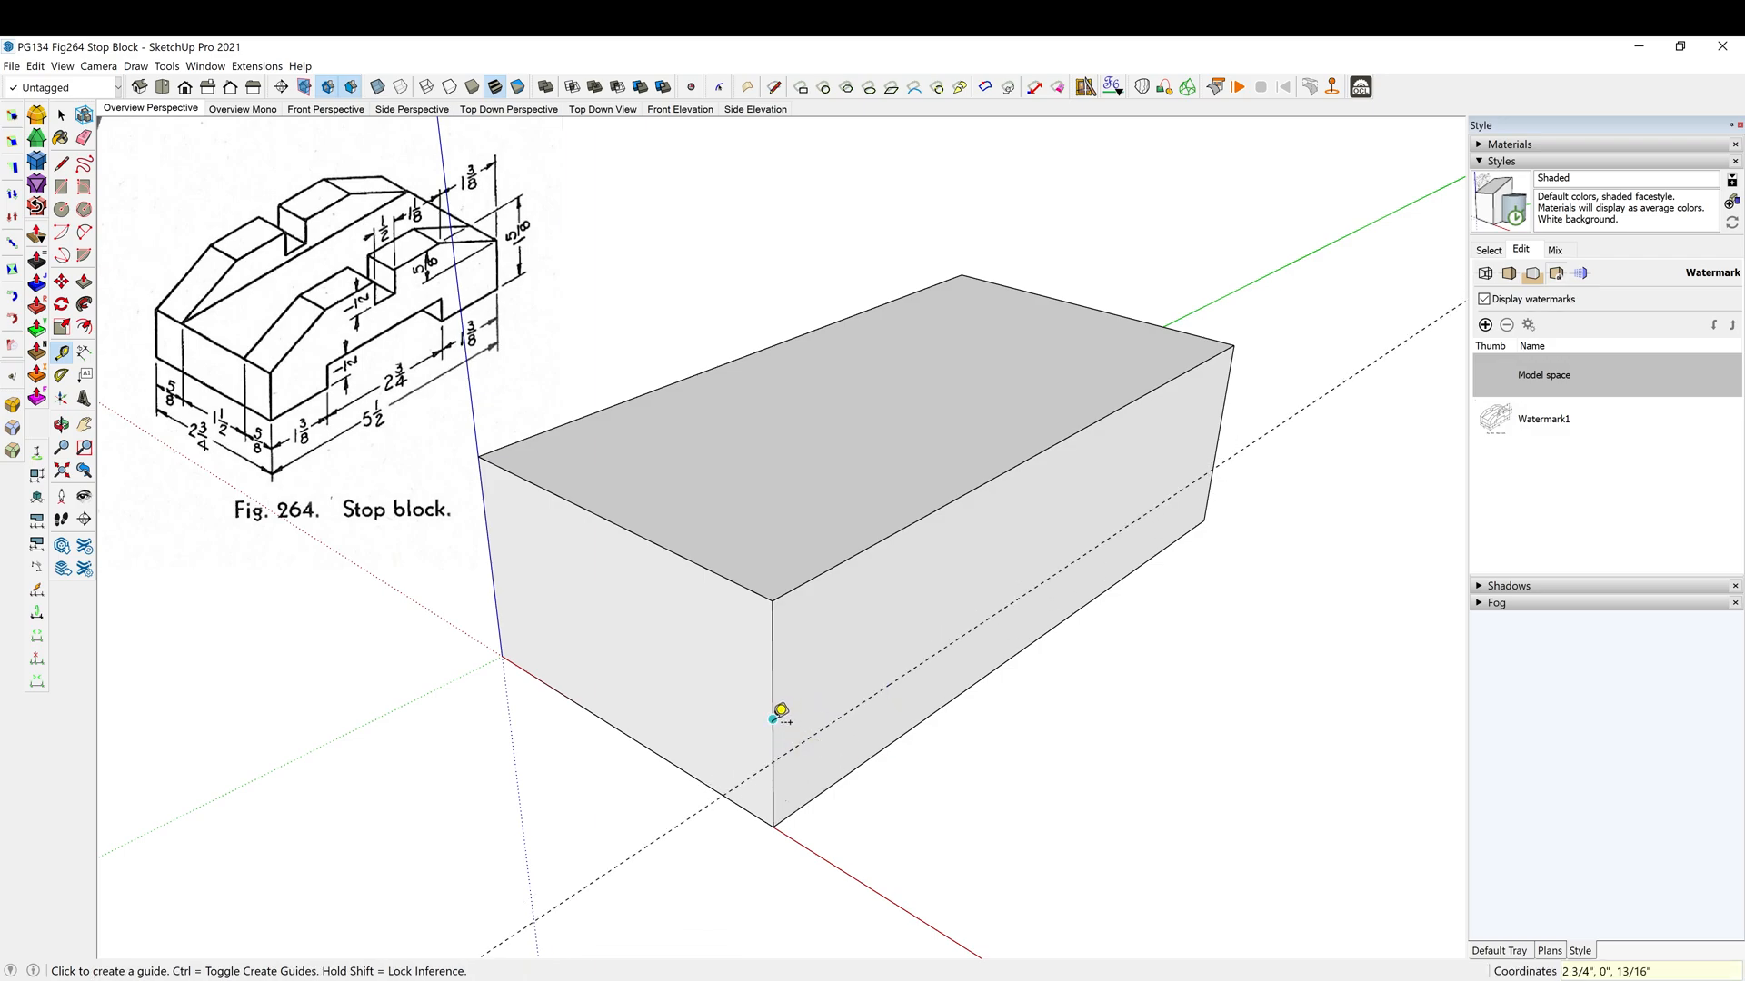
Place two vertical guides on the long side face, 1 3/8" from its near edge and a further 2 3/4" along
{"action": "left_click", "coordinate": [773, 718]}
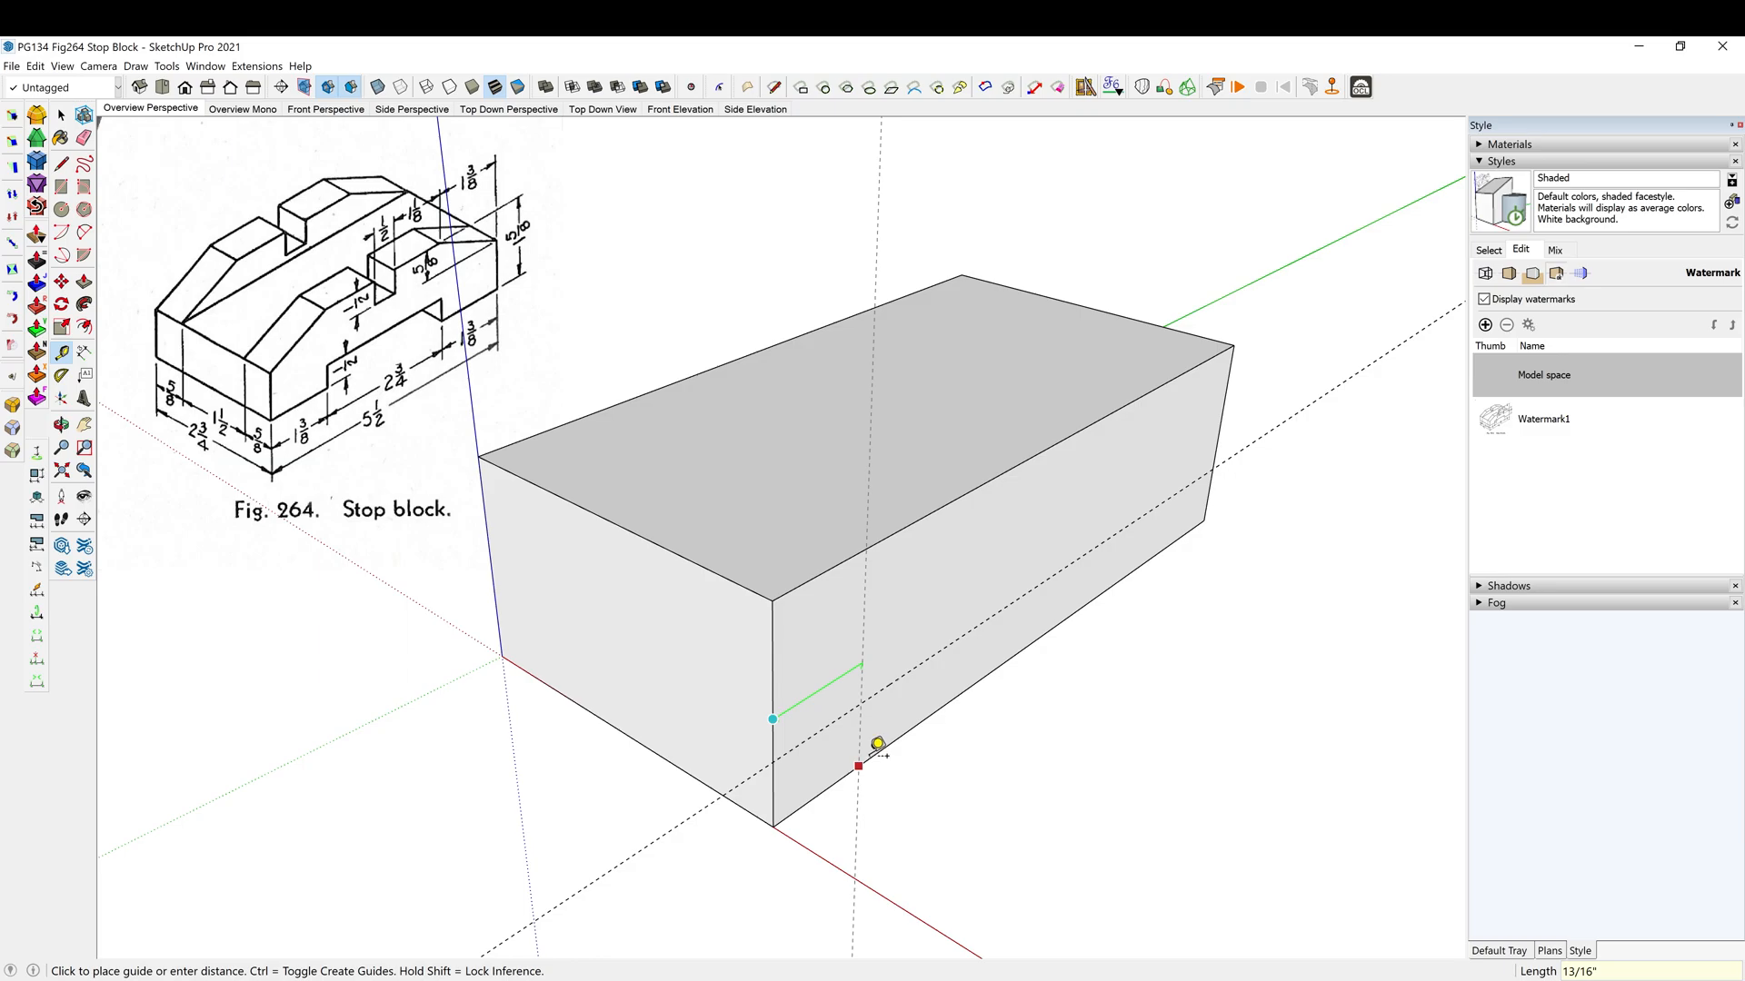
{"action": "key", "text": "Return"}
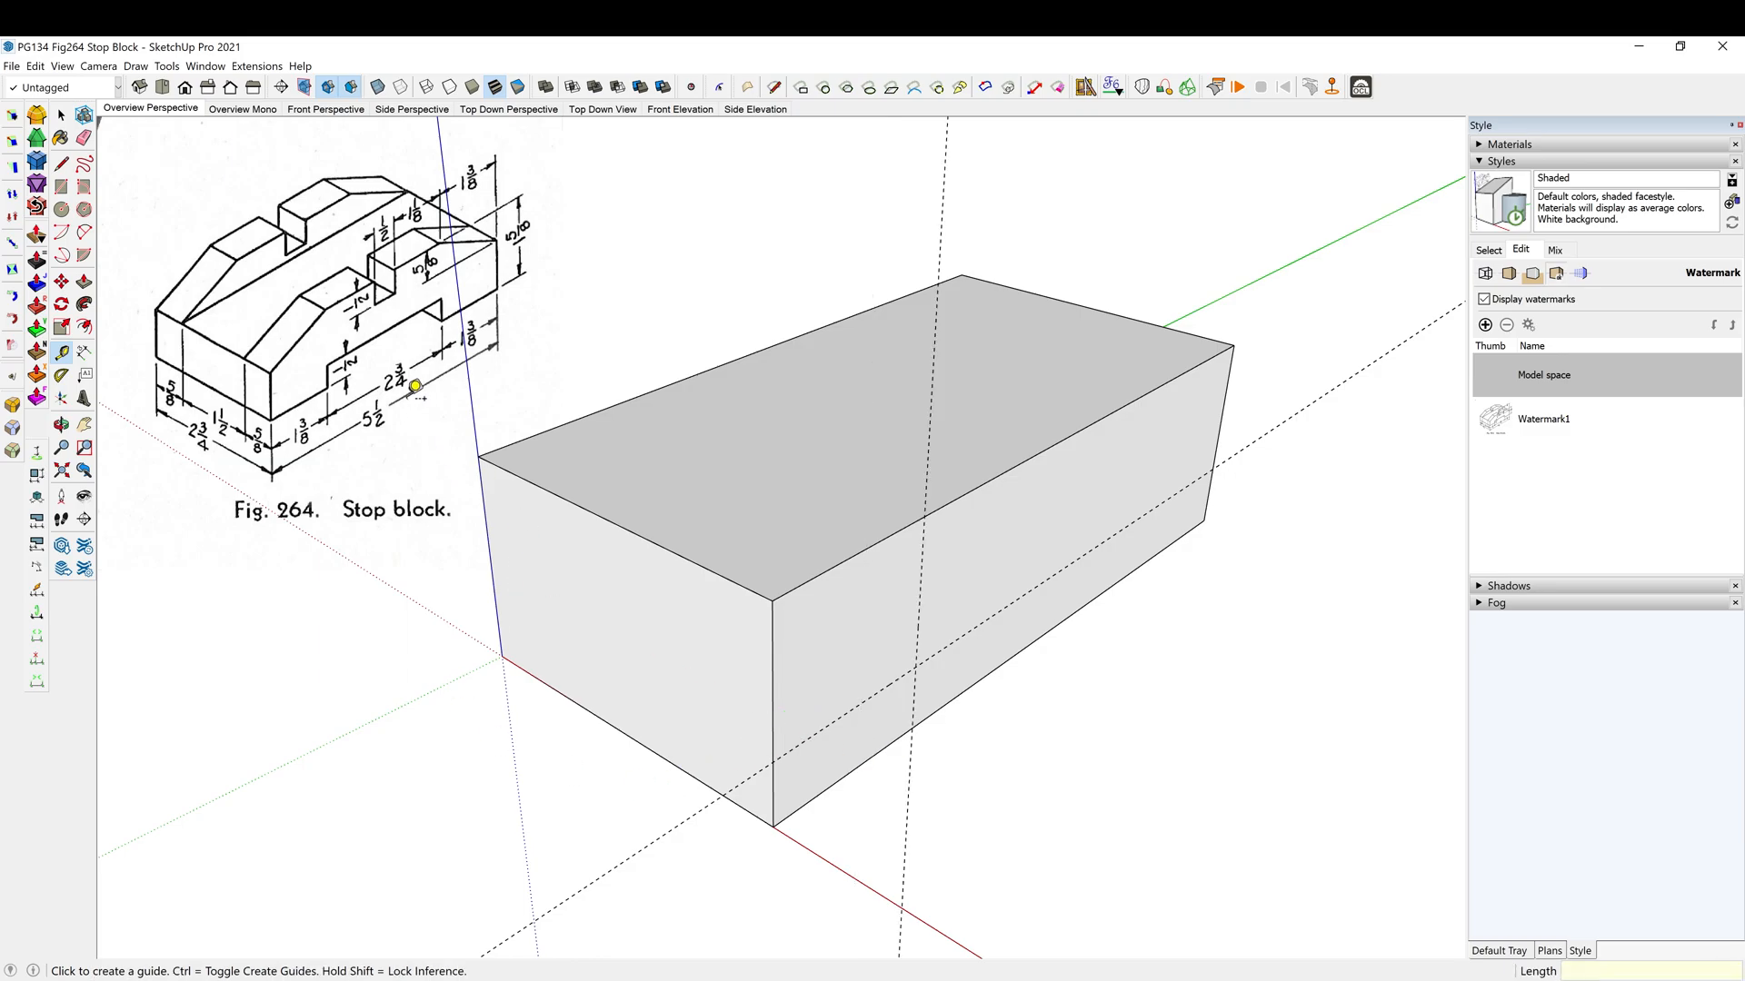
{"action": "left_click", "coordinate": [912, 713]}
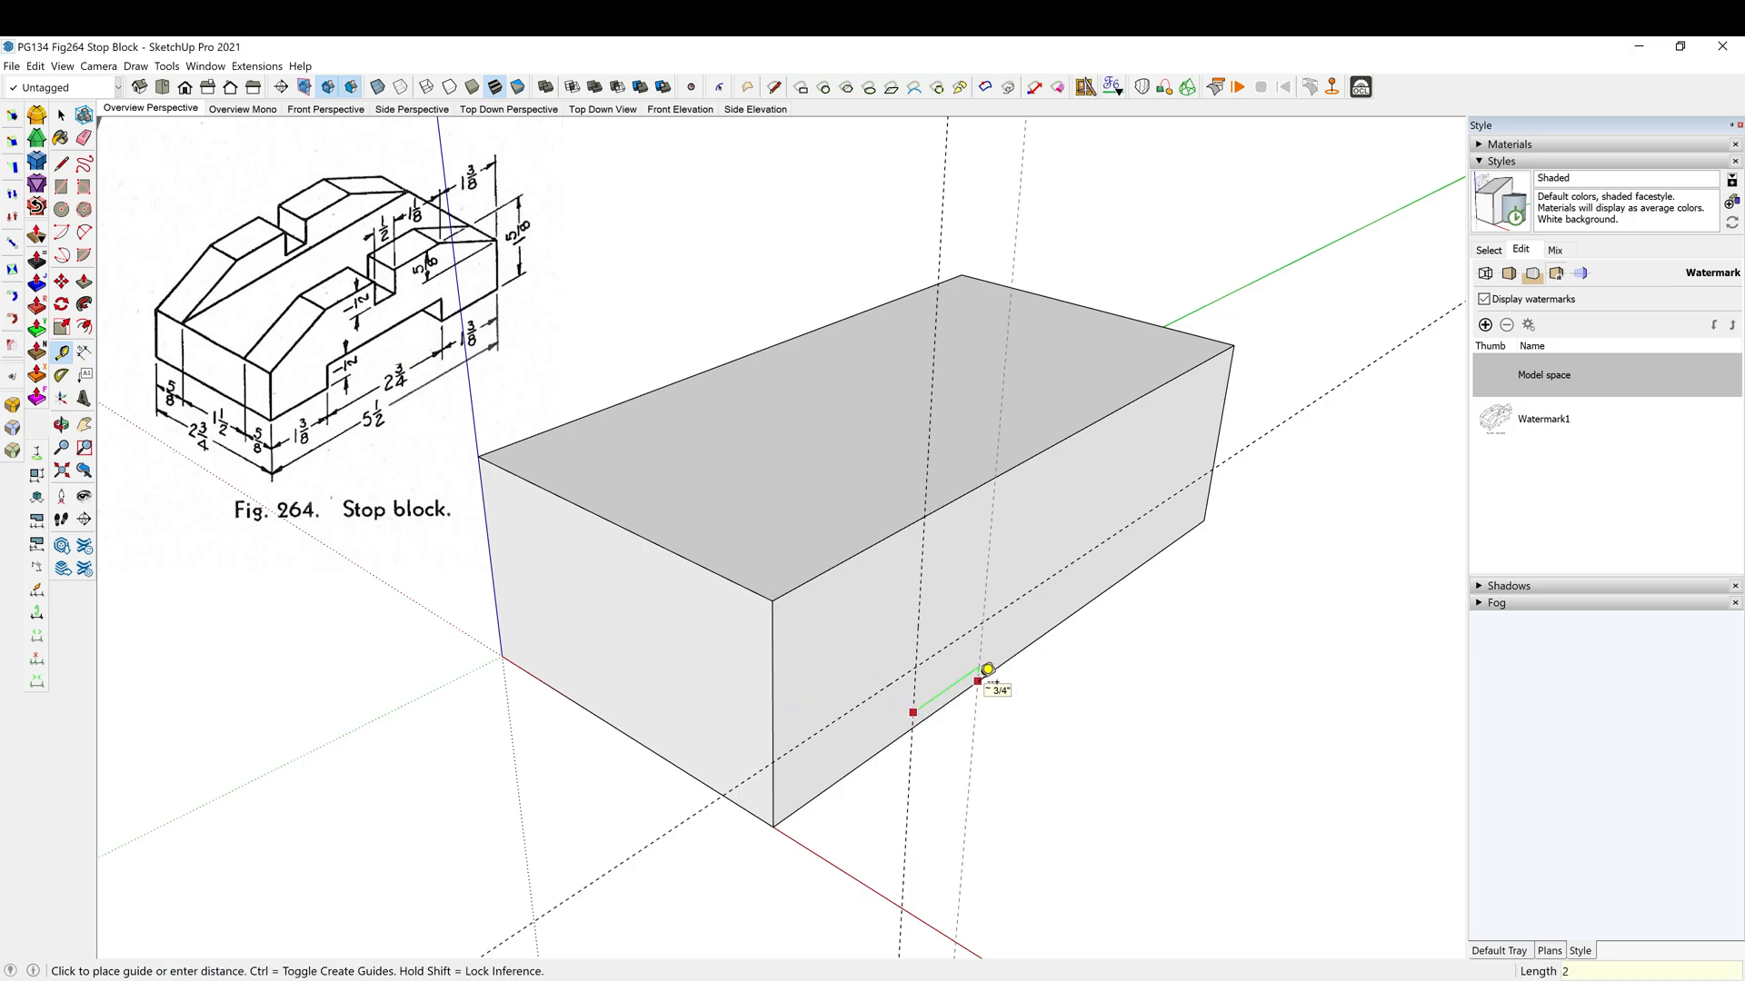
{"action": "key", "text": "Return"}
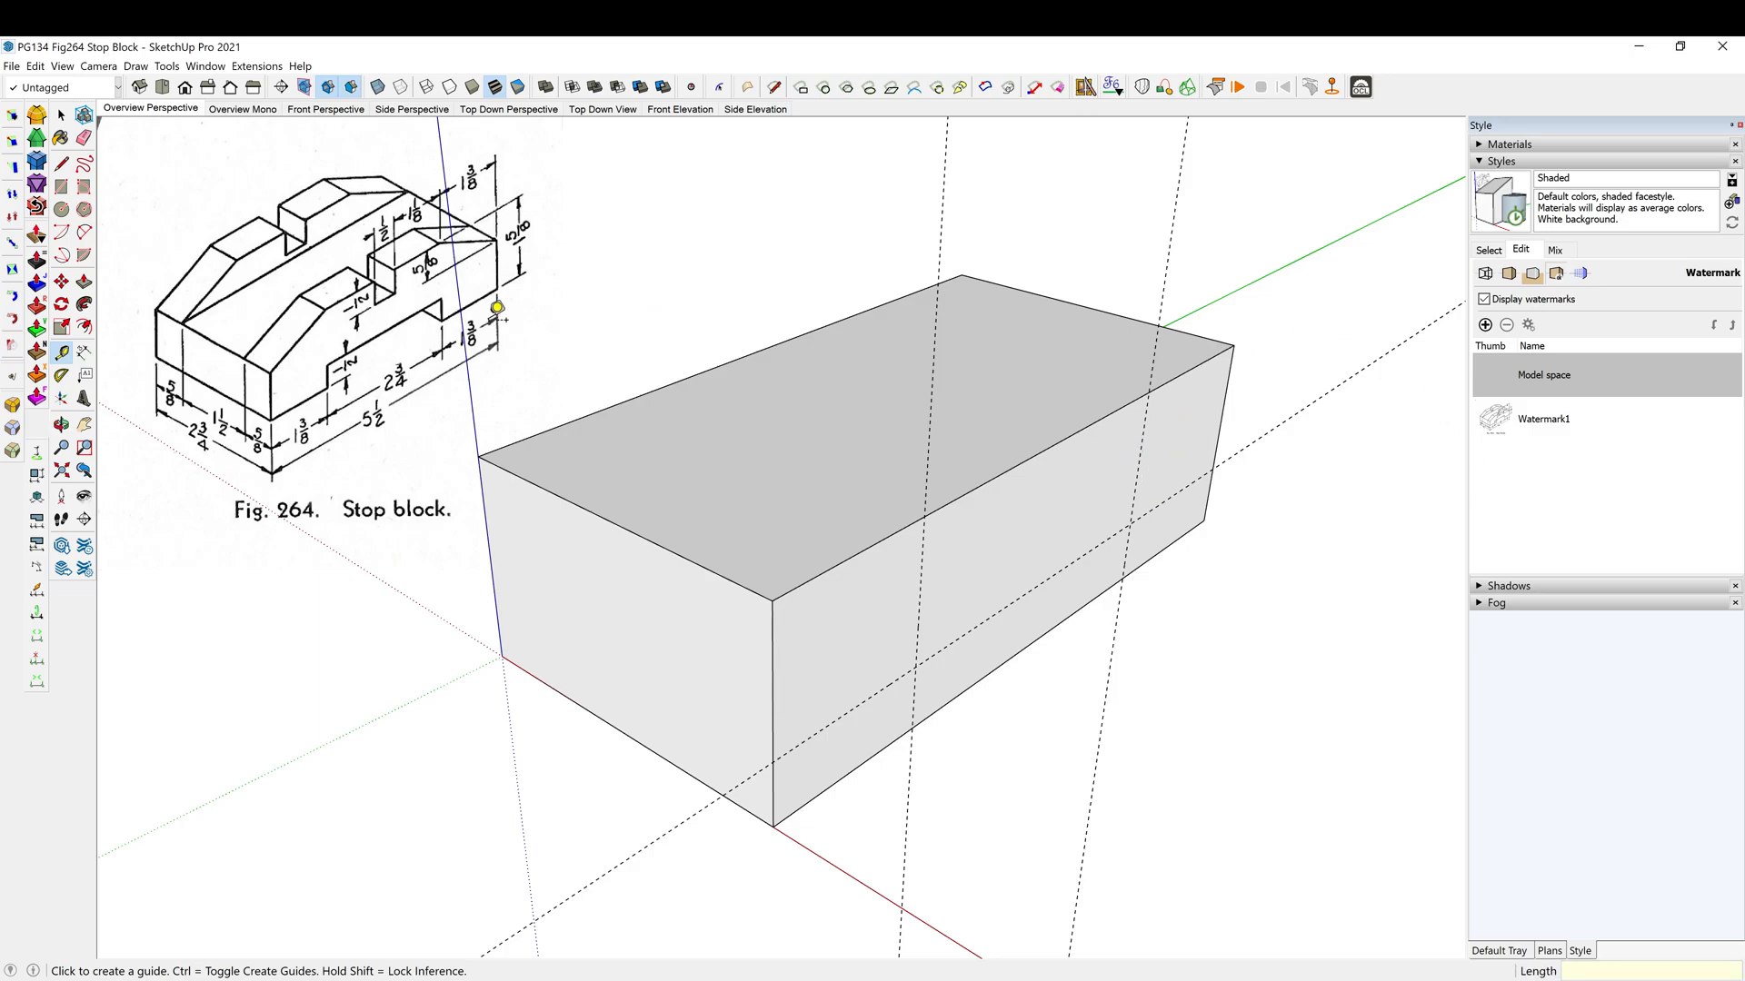
{"action": "left_click", "coordinate": [1142, 449]}
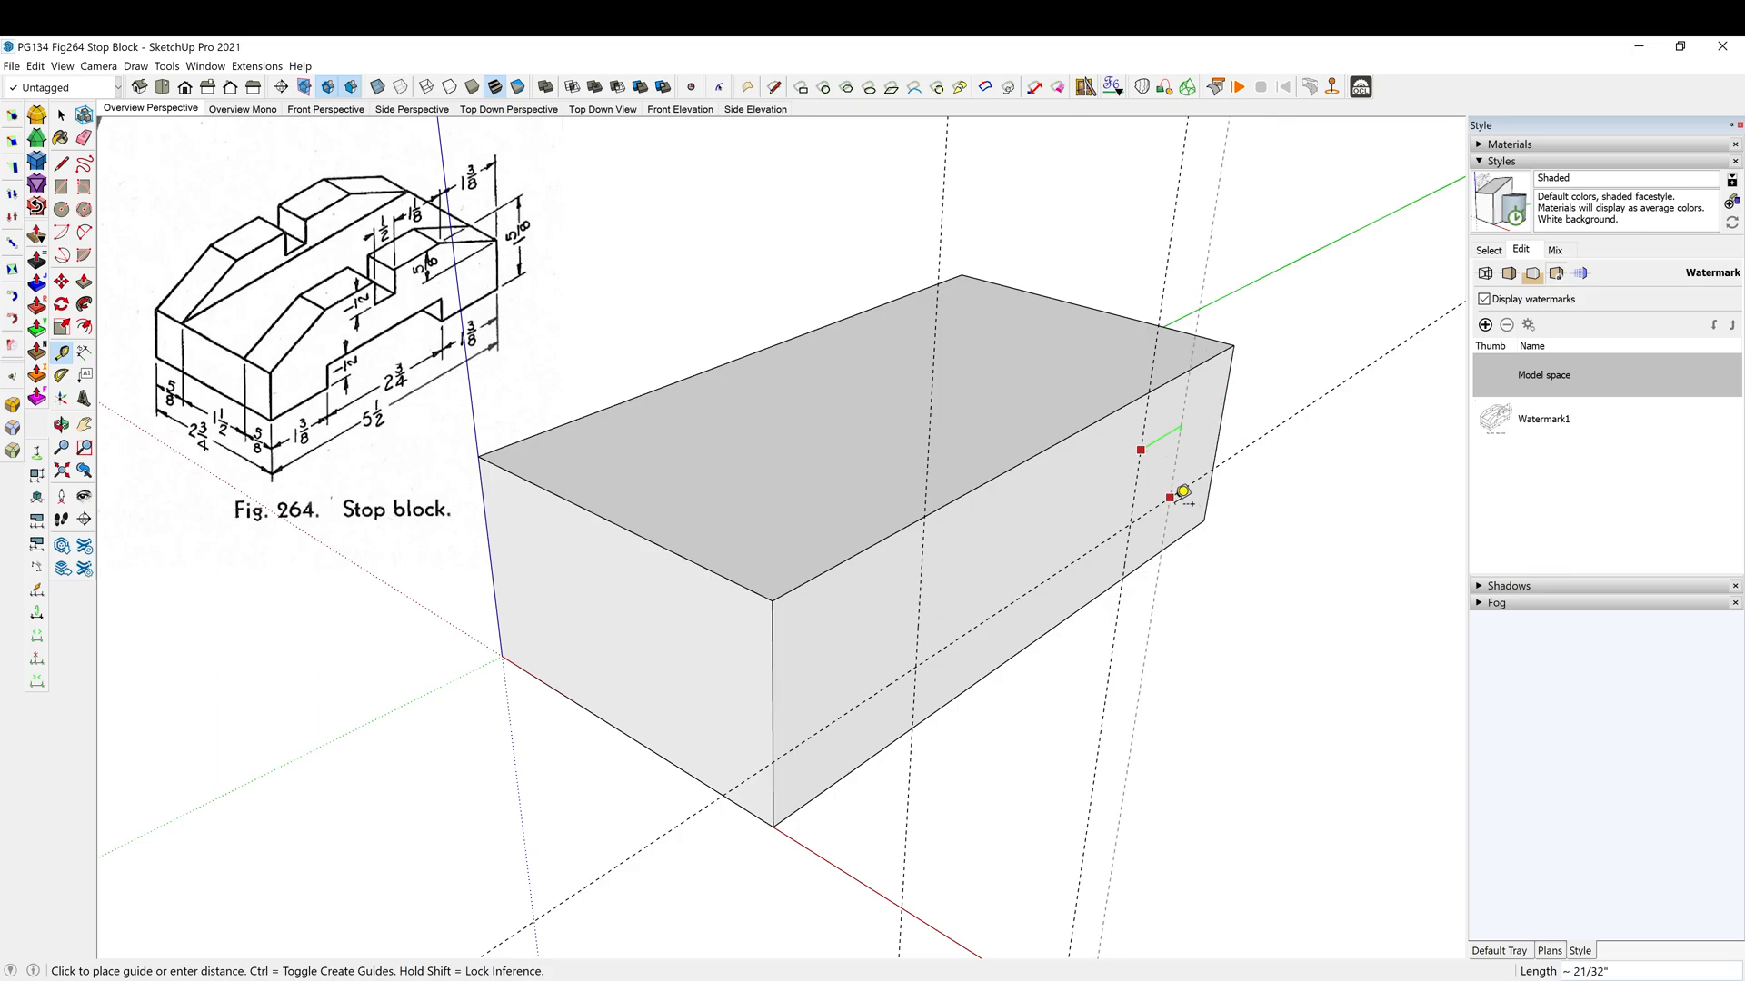
{"action": "key", "text": "Escape"}
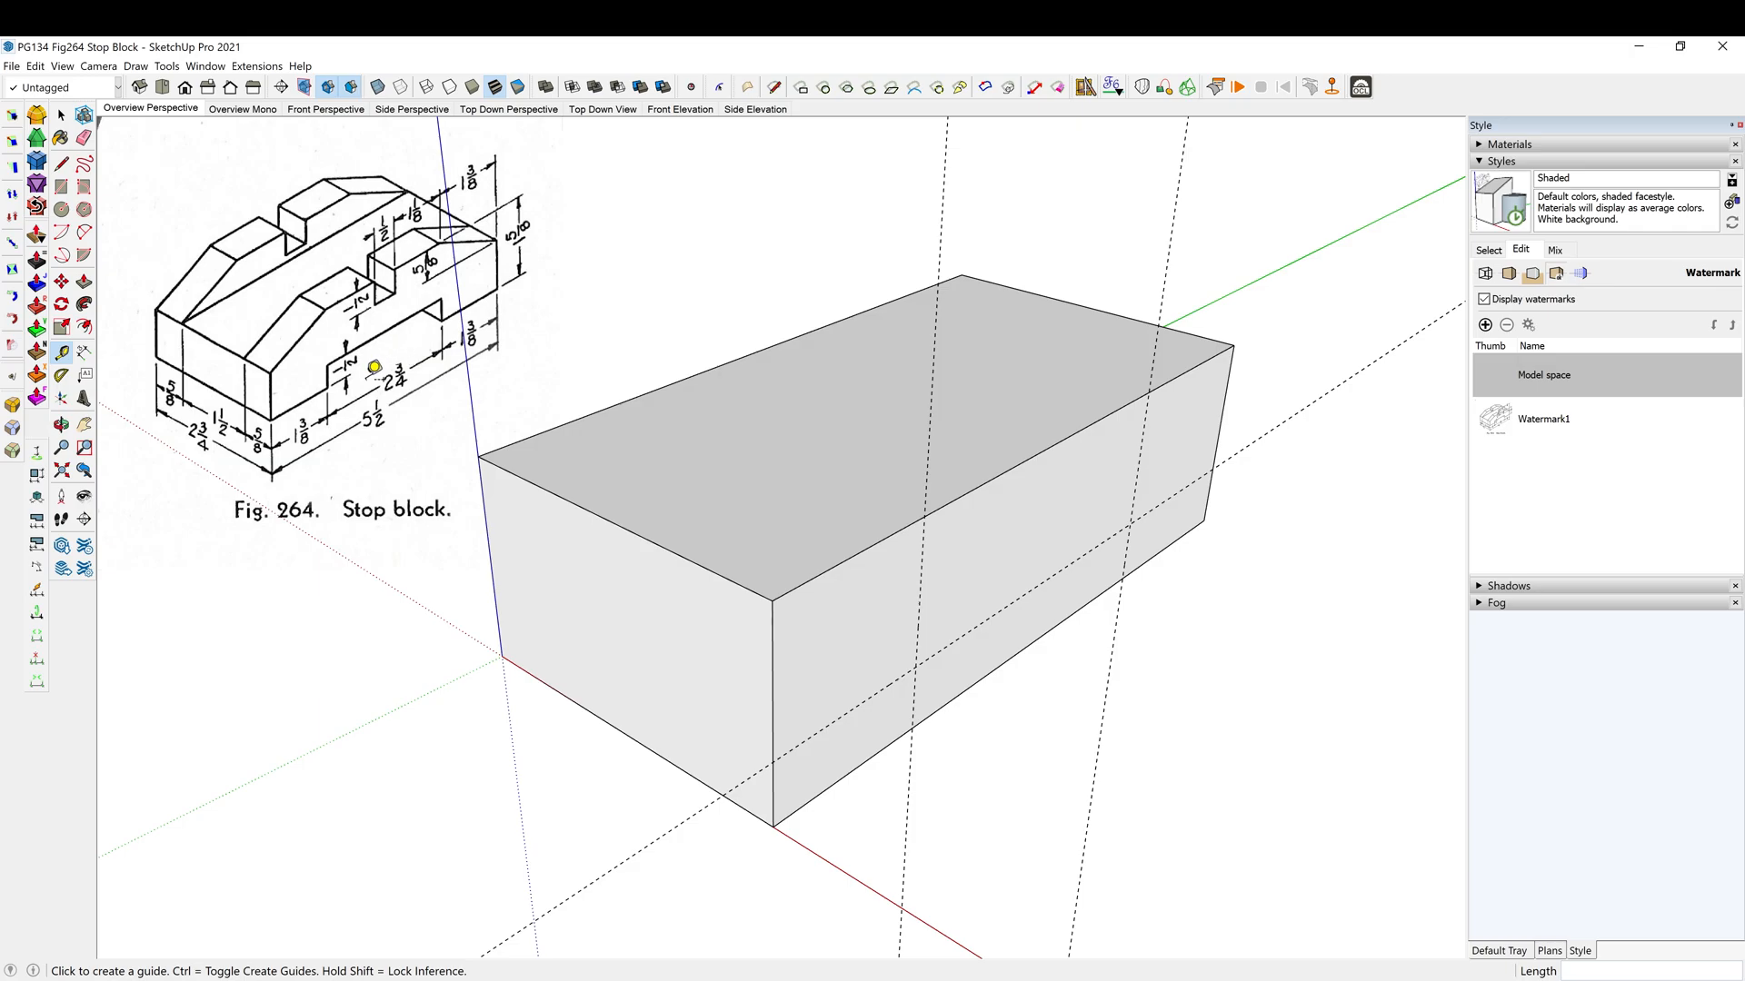
Draw a 2 3/4" by 1/2" rectangle between the guides along the bottom of the long side face
{"action": "middle_click_drag", "start_coordinate": [1083, 642], "coordinate": [1004, 613]}
{"action": "key", "text": "r"}
{"action": "left_click", "coordinate": [834, 618]}
{"action": "left_click", "coordinate": [1171, 621]}
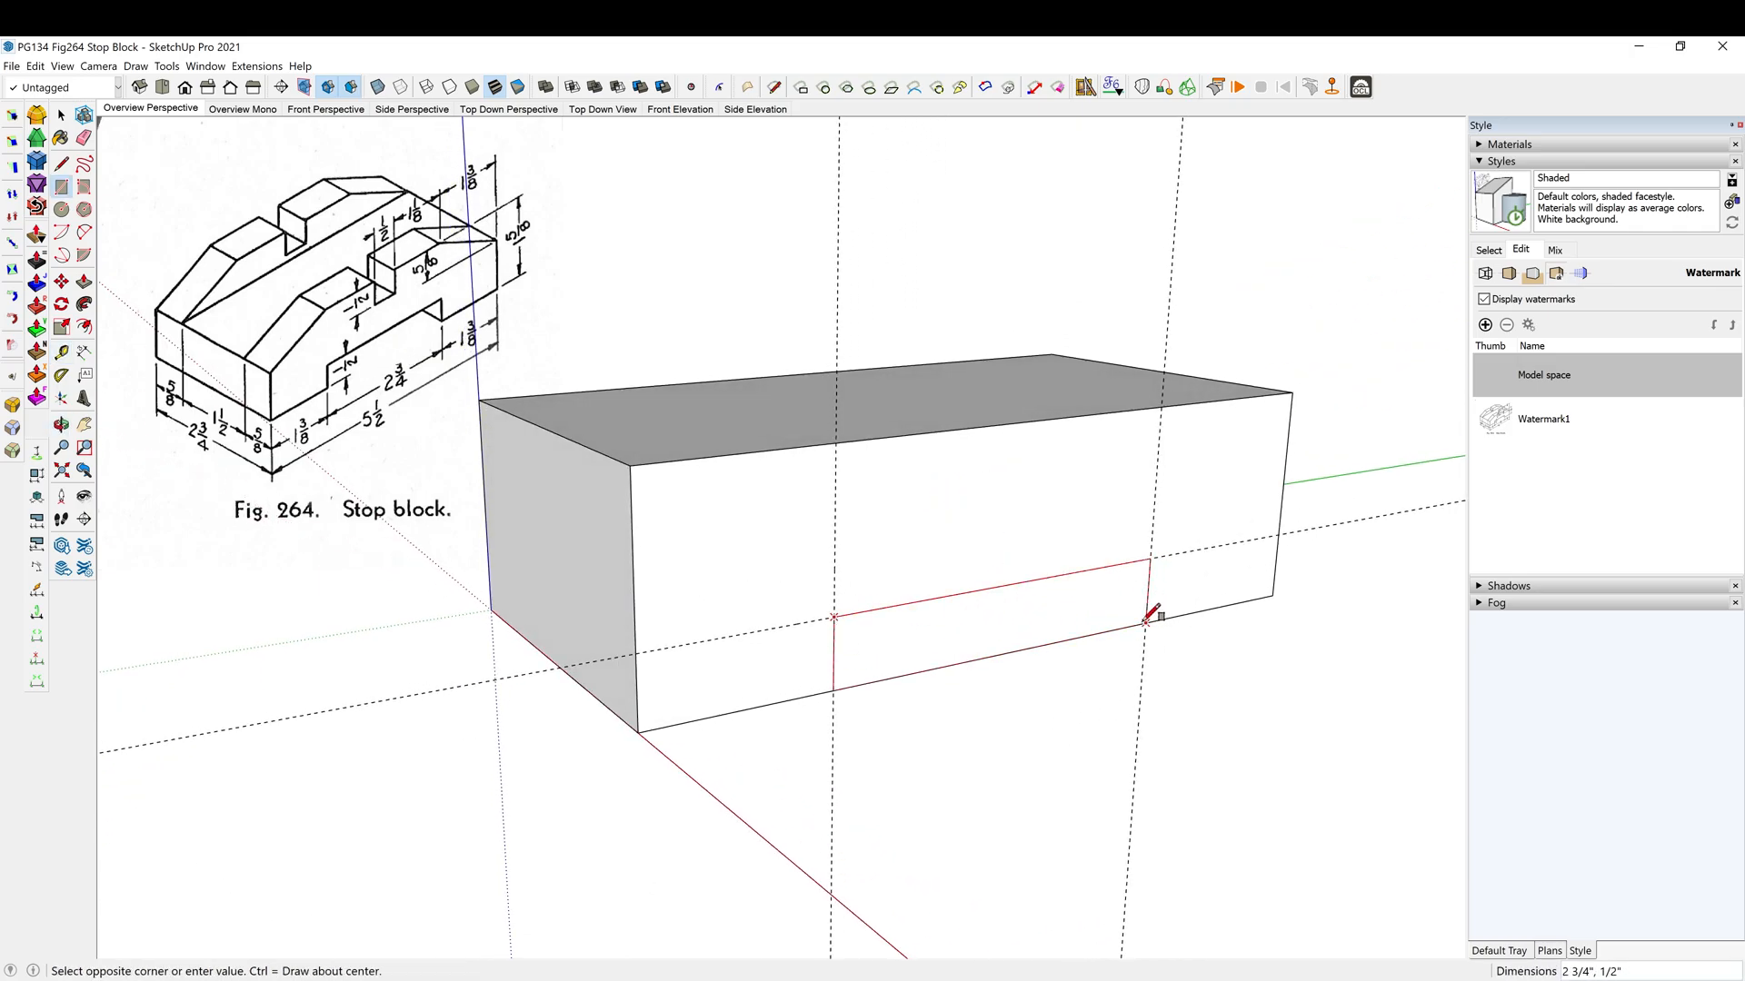
Push the bottom rectangle 2 3/4" through the whole width of the block to cut the underside channel
{"action": "middle_click_drag", "start_coordinate": [1171, 621], "coordinate": [1127, 323]}
{"action": "key", "text": "p"}
{"action": "left_click", "coordinate": [966, 567]}
{"action": "left_click", "coordinate": [724, 687]}
Place crosswise guides on the top face, offset from both short edges to line up with the vertical side guides
{"action": "middle_click_drag", "start_coordinate": [724, 686], "coordinate": [946, 724]}
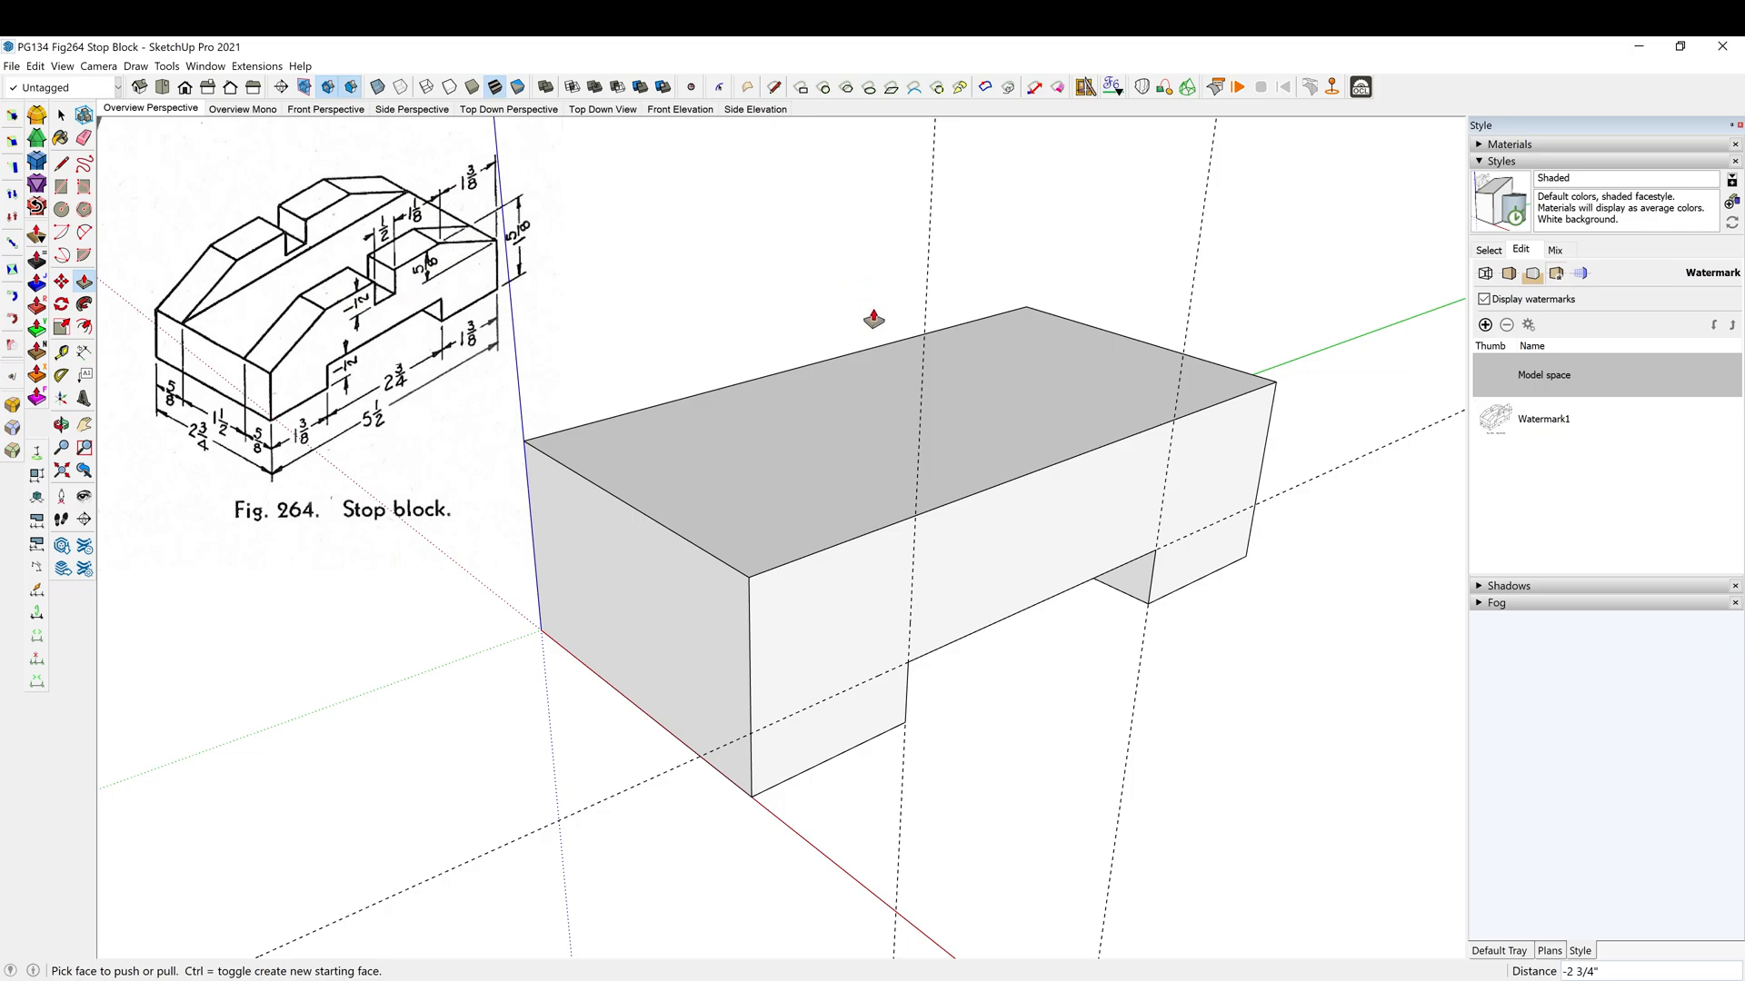
{"action": "key", "text": "t"}
{"action": "left_click", "coordinate": [1141, 341]}
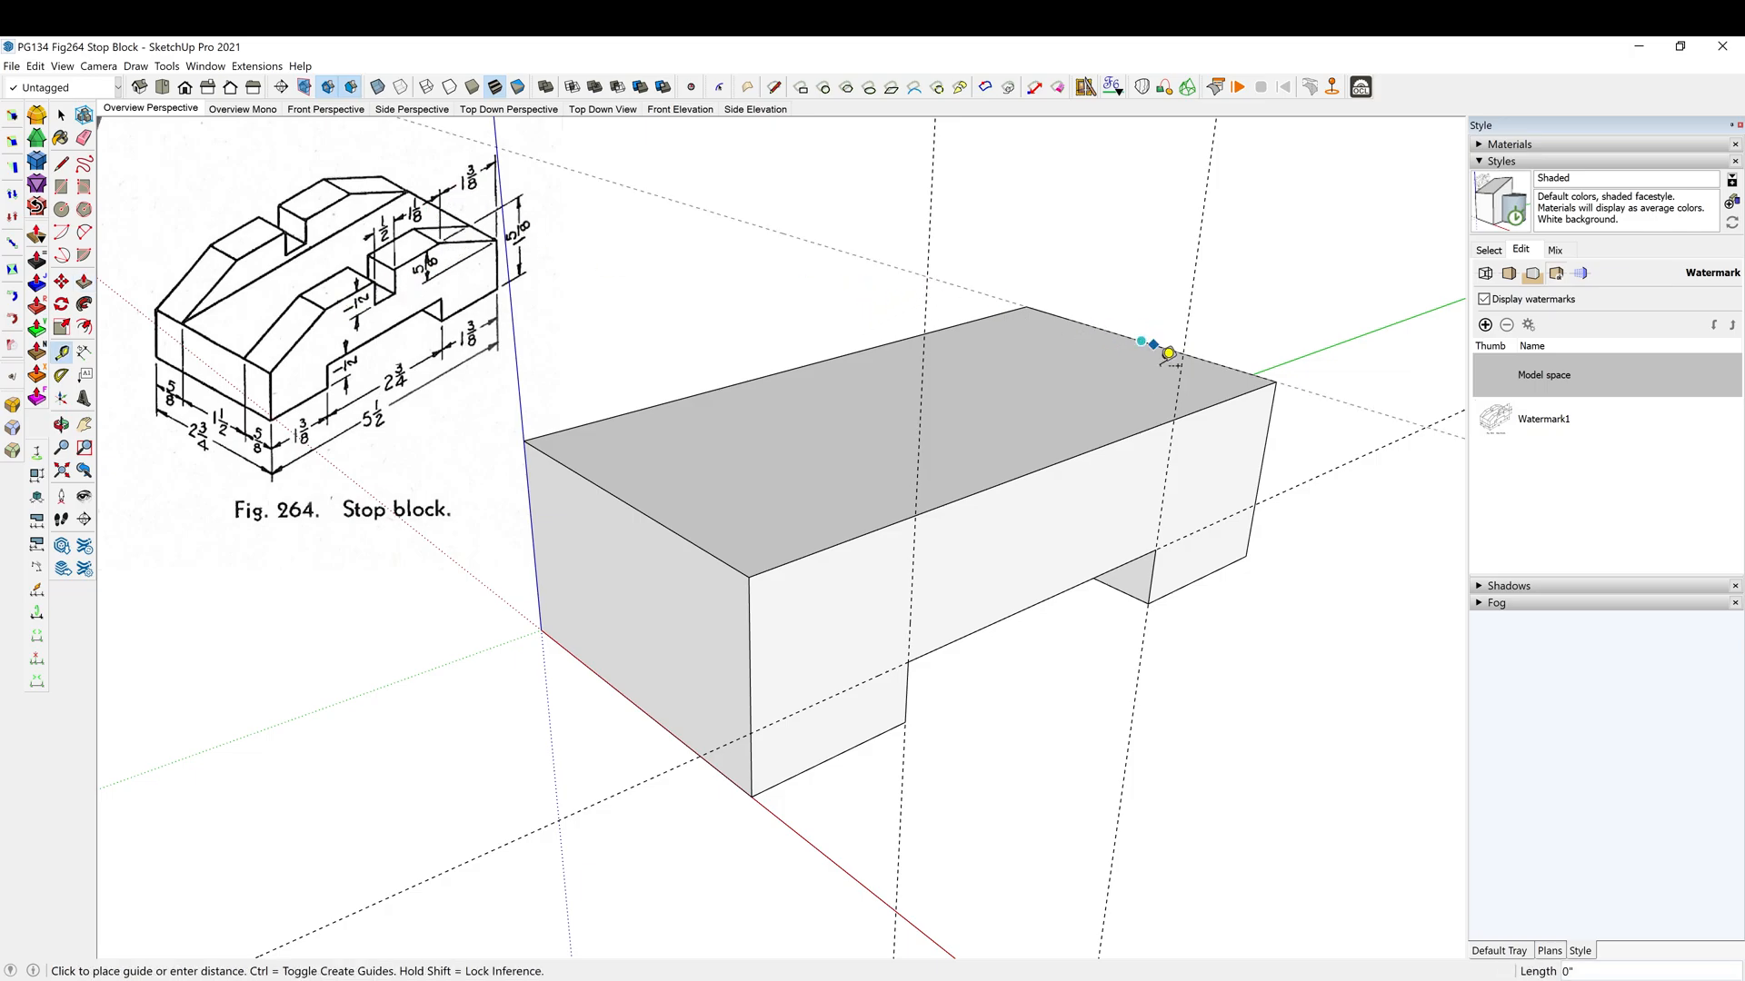
{"action": "left_click", "coordinate": [1182, 408]}
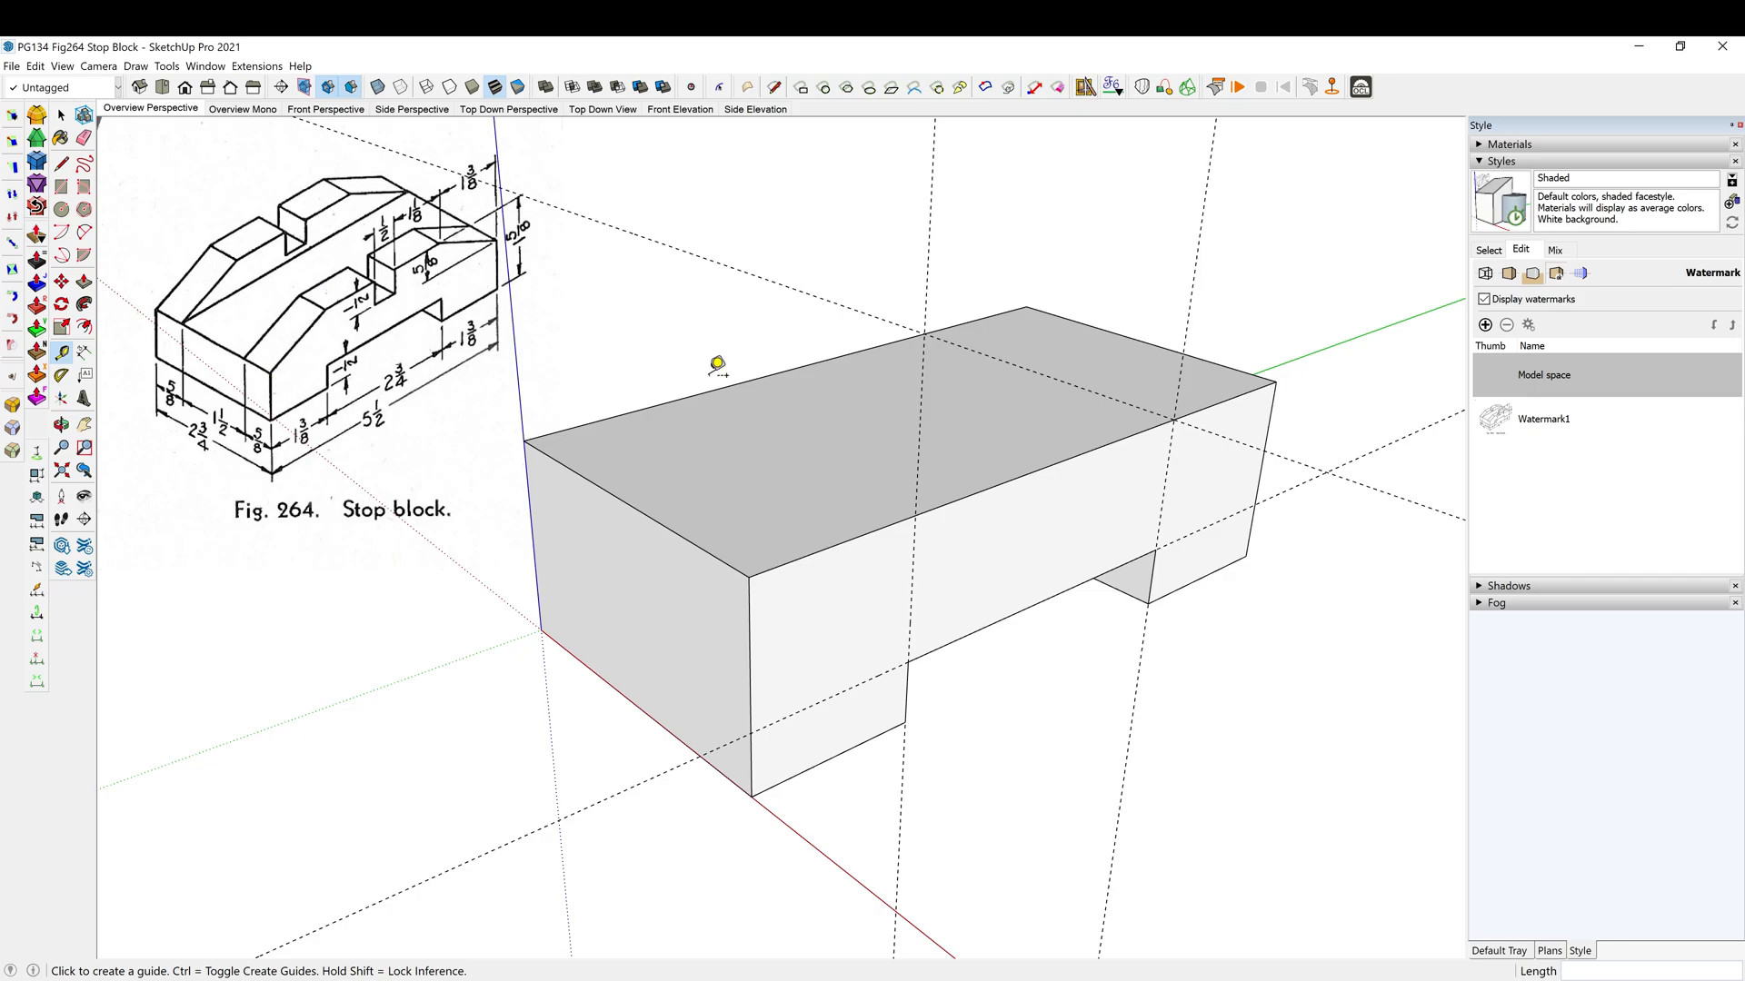
{"action": "left_click", "coordinate": [732, 567]}
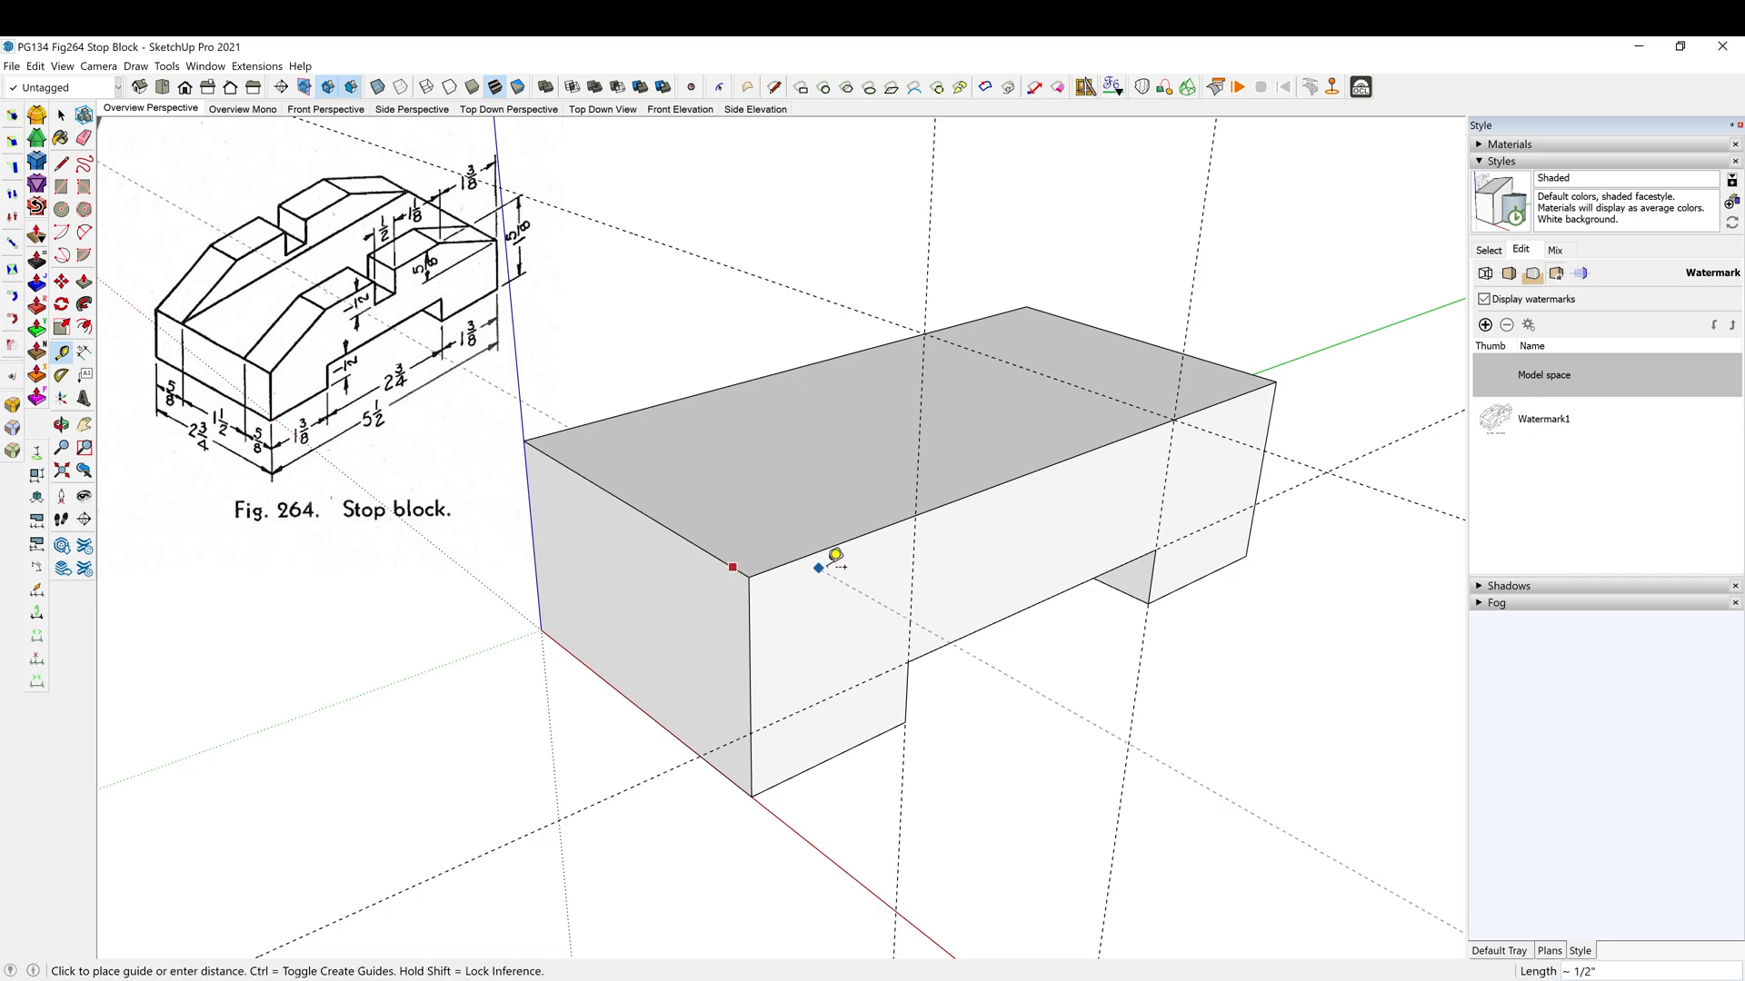
{"action": "left_click", "coordinate": [917, 515]}
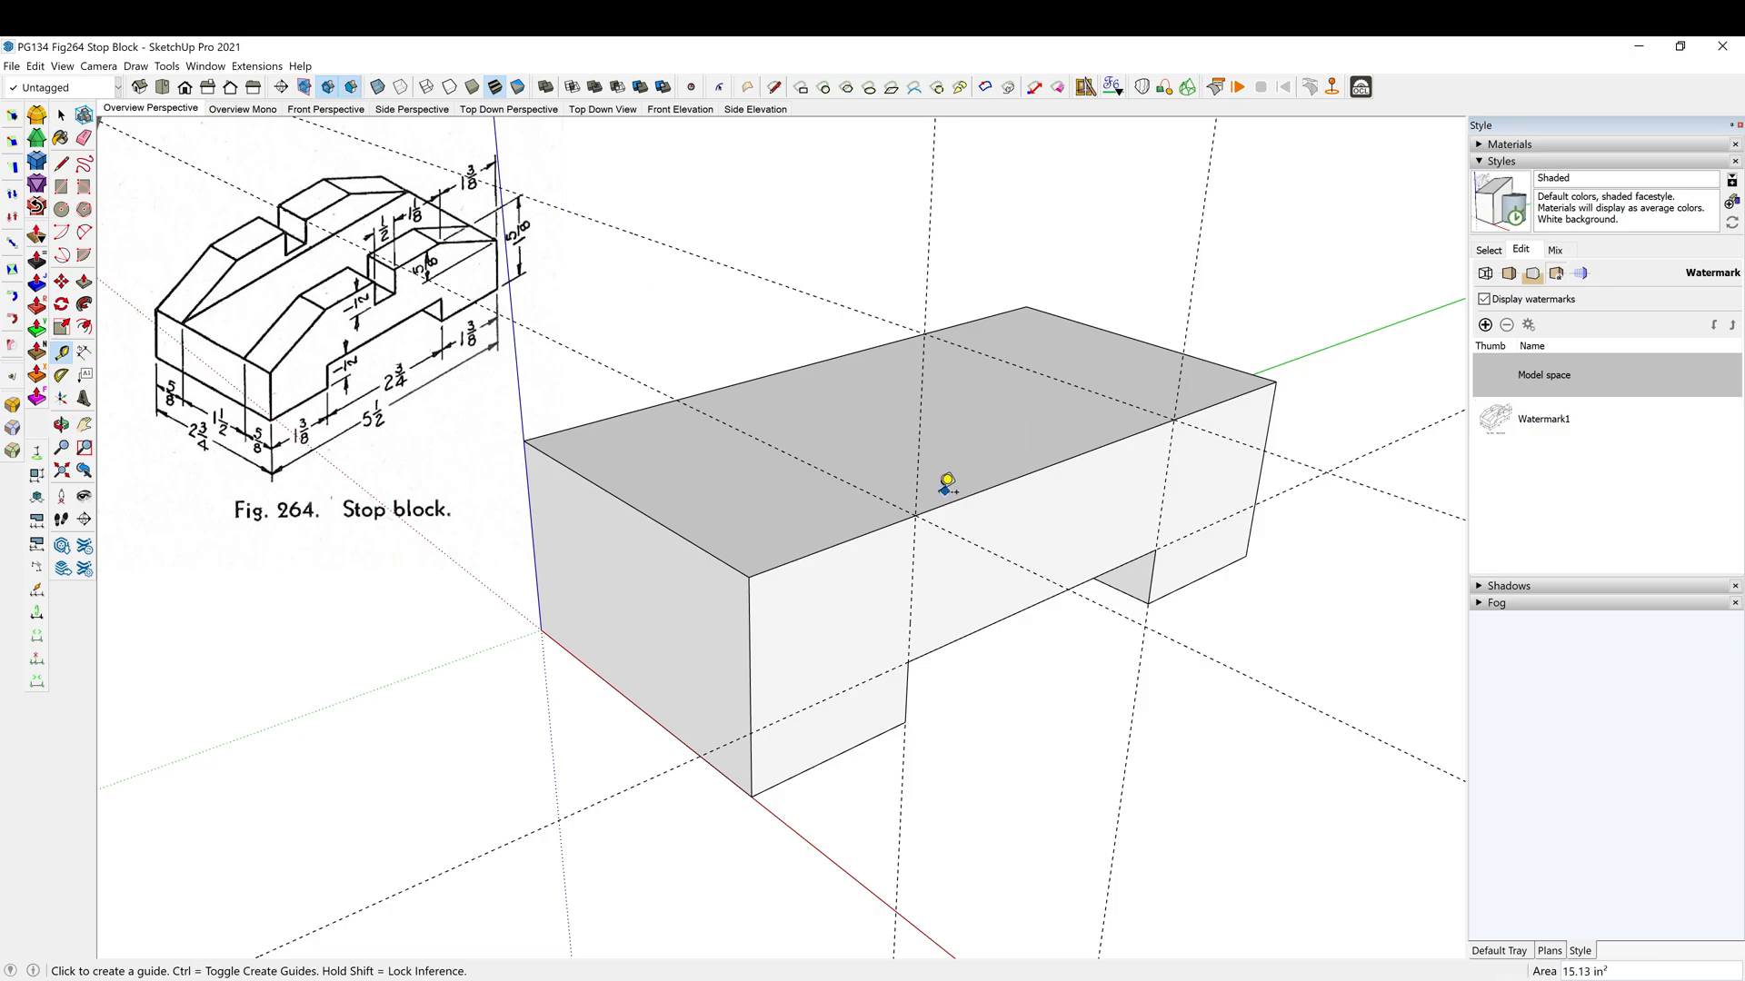
Place two guides on the top face, each 1 1/8" inside an existing crosswise guide, and measure the gap between them
{"action": "left_click", "coordinate": [892, 502]}
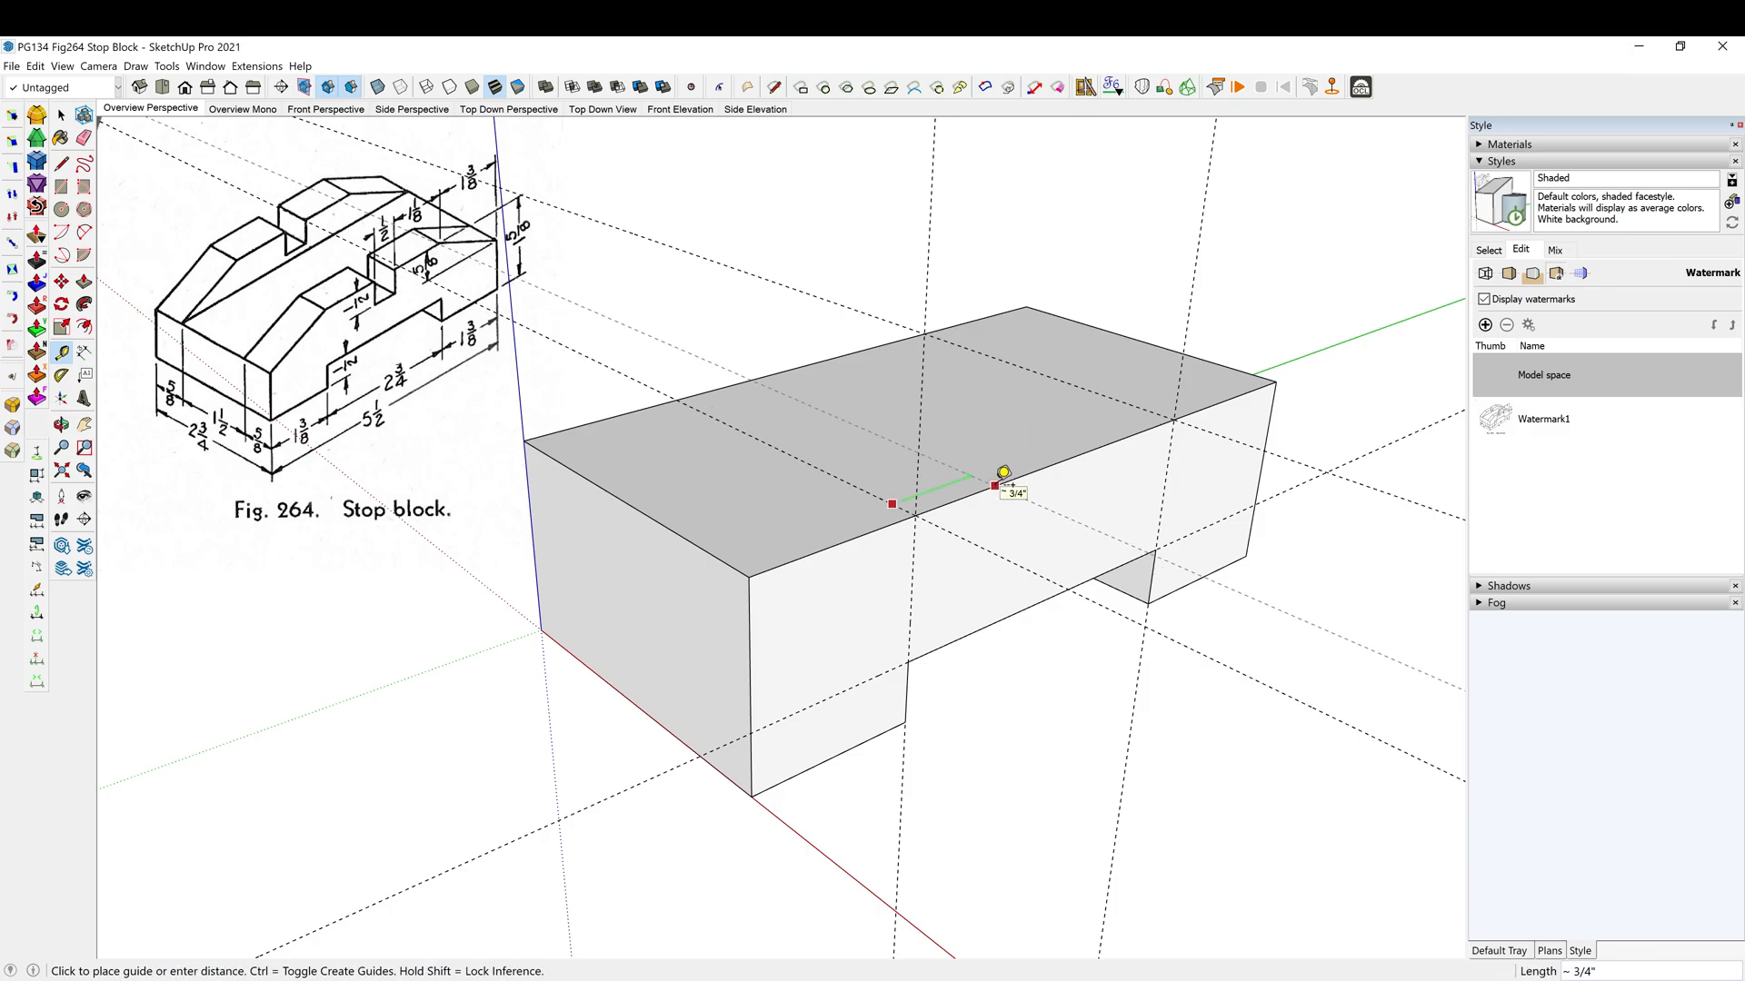
{"action": "left_click", "coordinate": [1004, 473]}
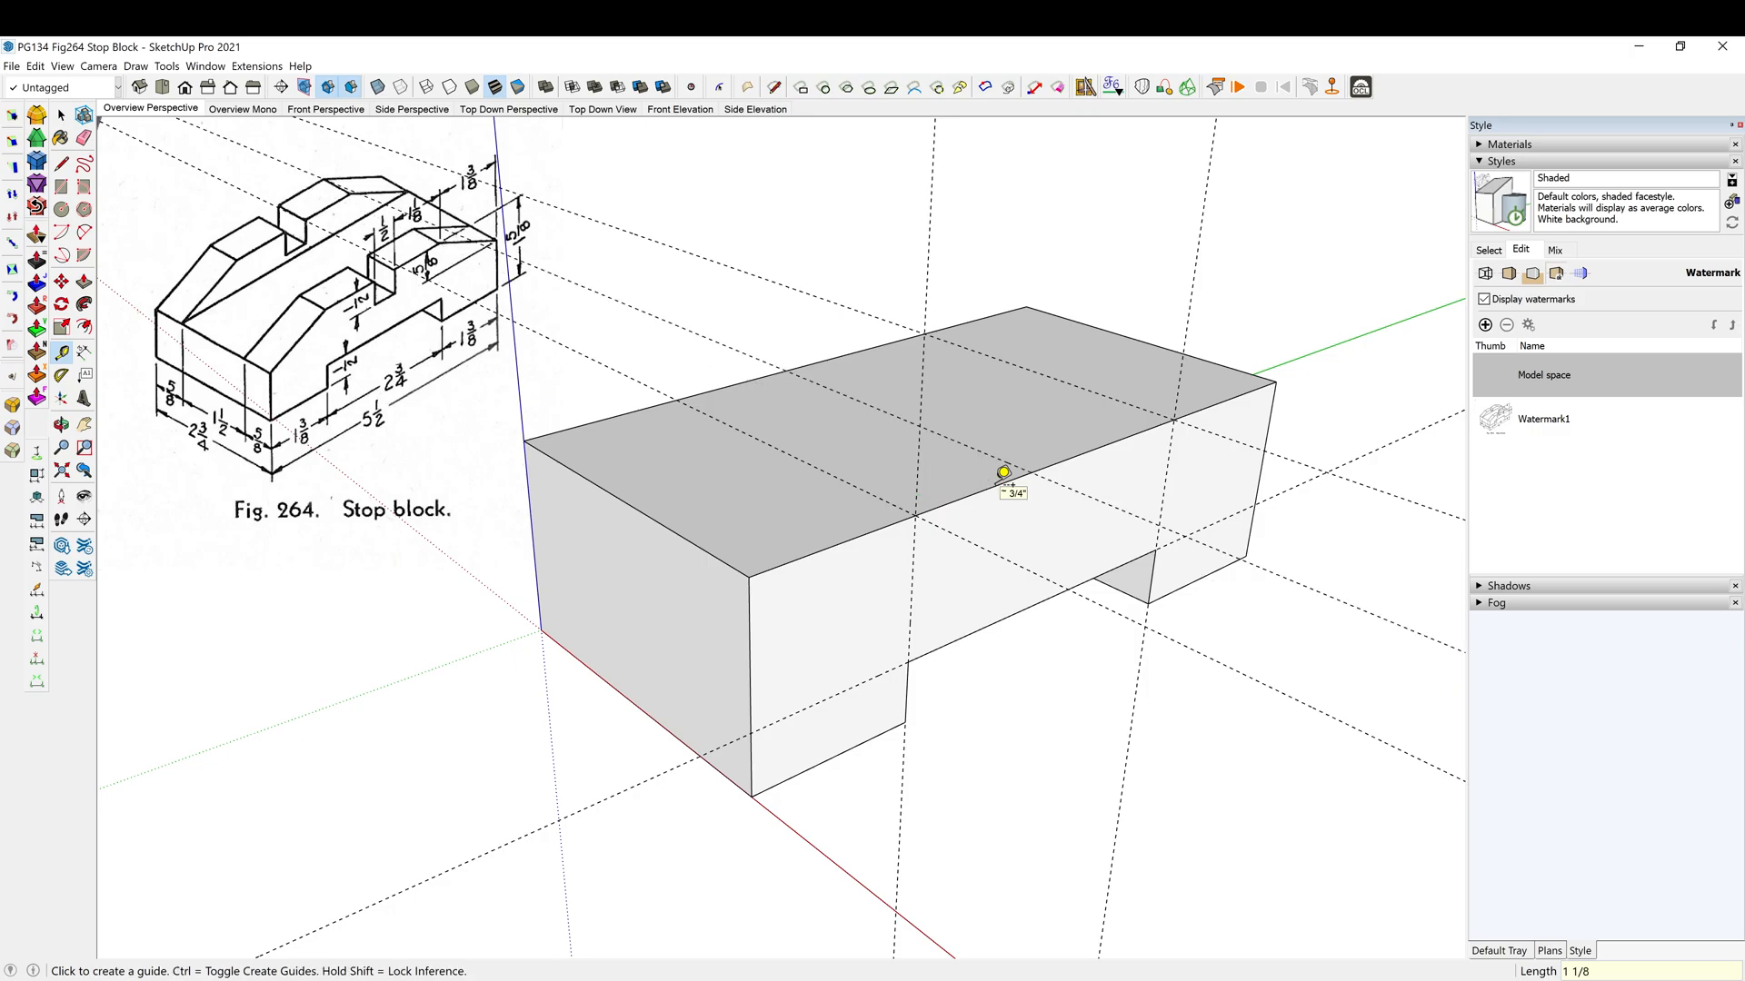
{"action": "left_click", "coordinate": [1145, 409]}
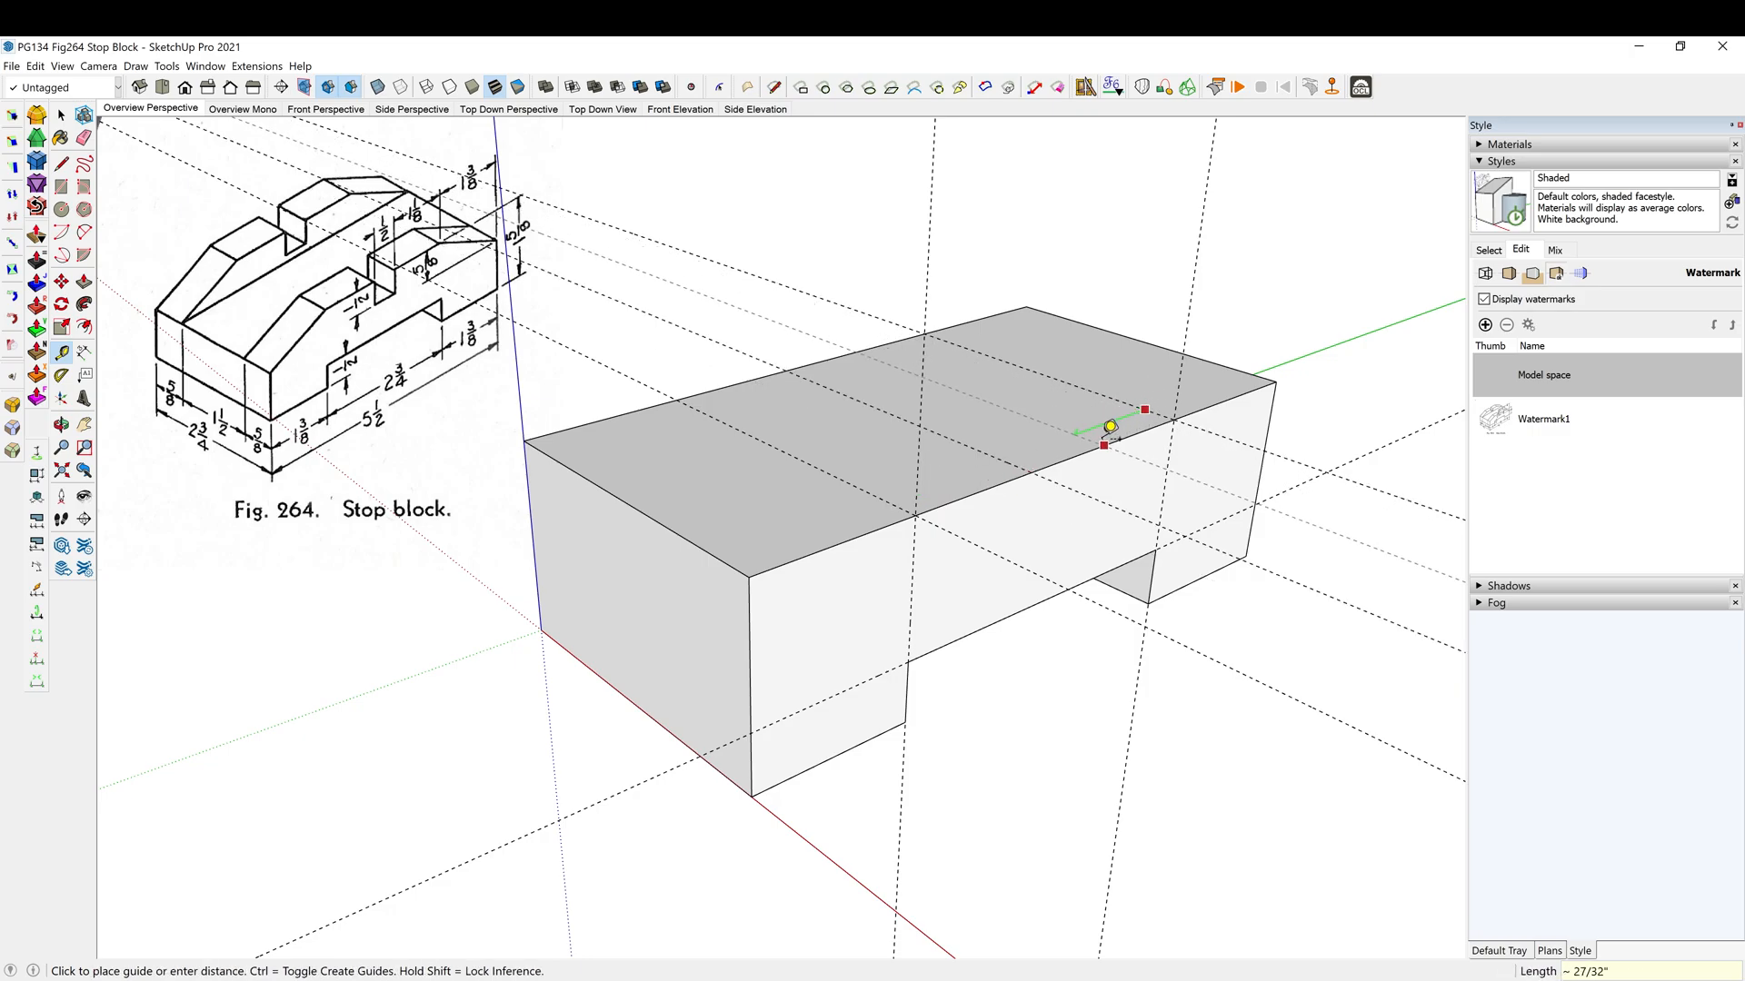
{"action": "left_click", "coordinate": [1111, 427]}
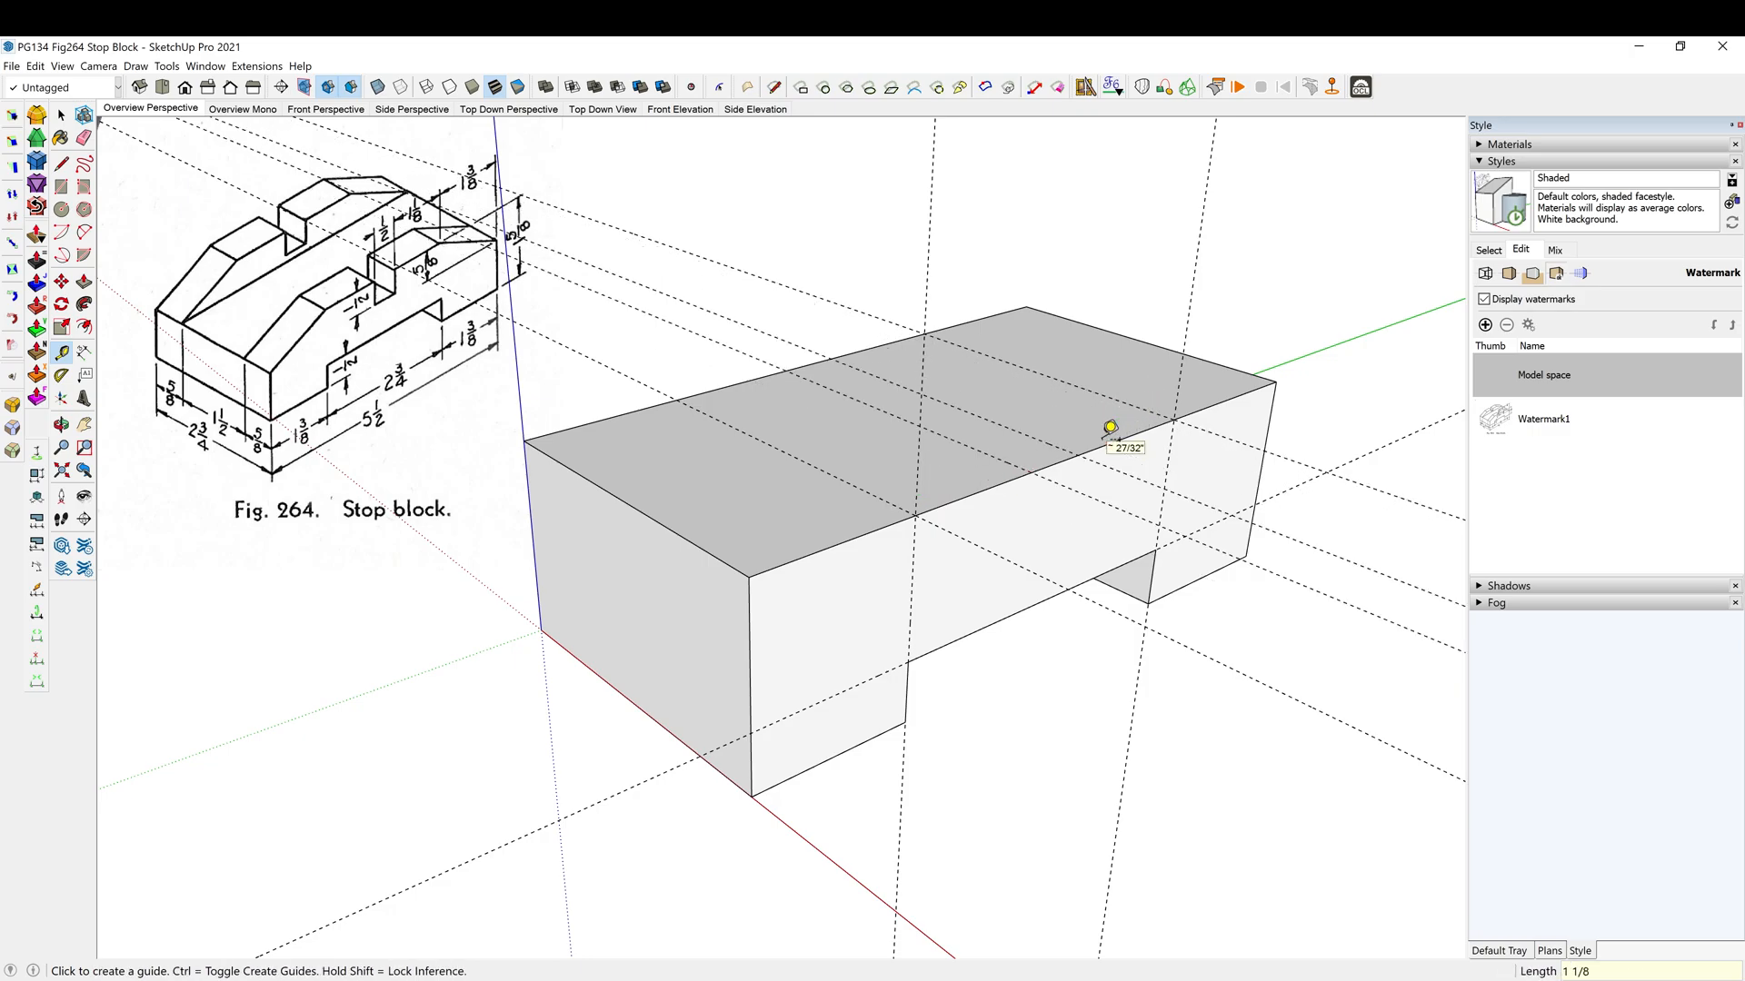
{"action": "left_click", "coordinate": [998, 456]}
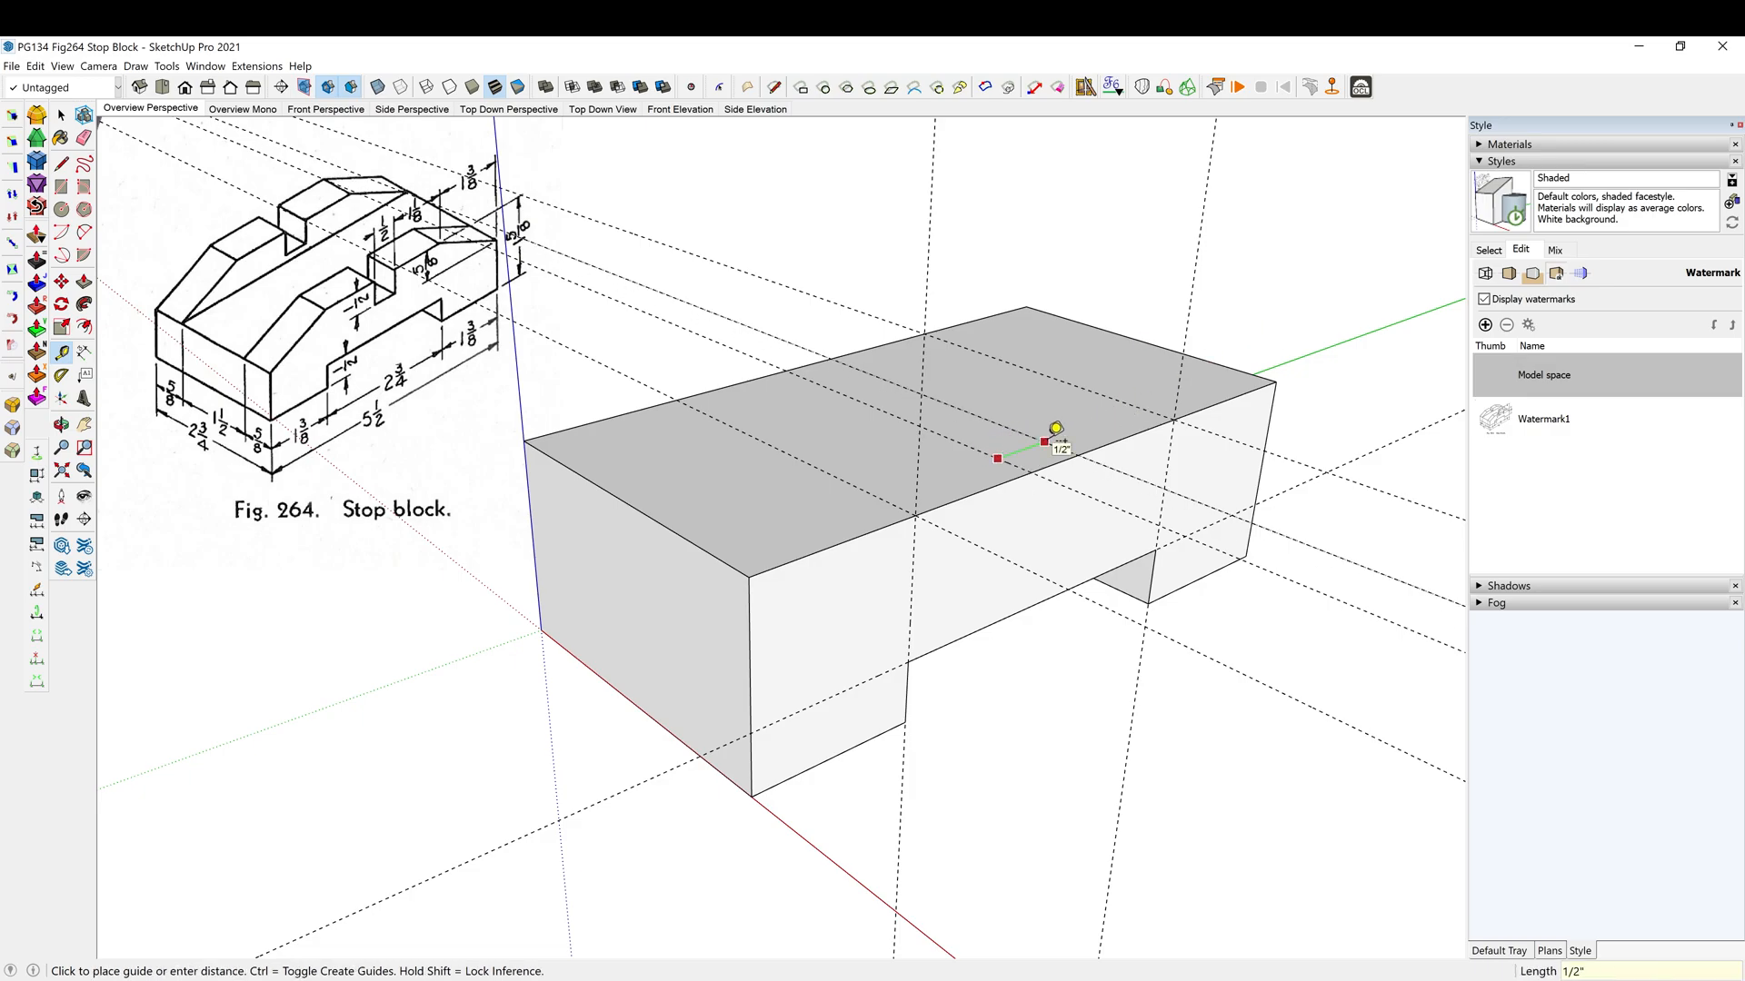
{"action": "left_click", "coordinate": [1053, 432]}
Place a guide 0.5" below the top edge of the long side face
{"action": "middle_click_drag", "start_coordinate": [1051, 432], "coordinate": [1035, 319]}
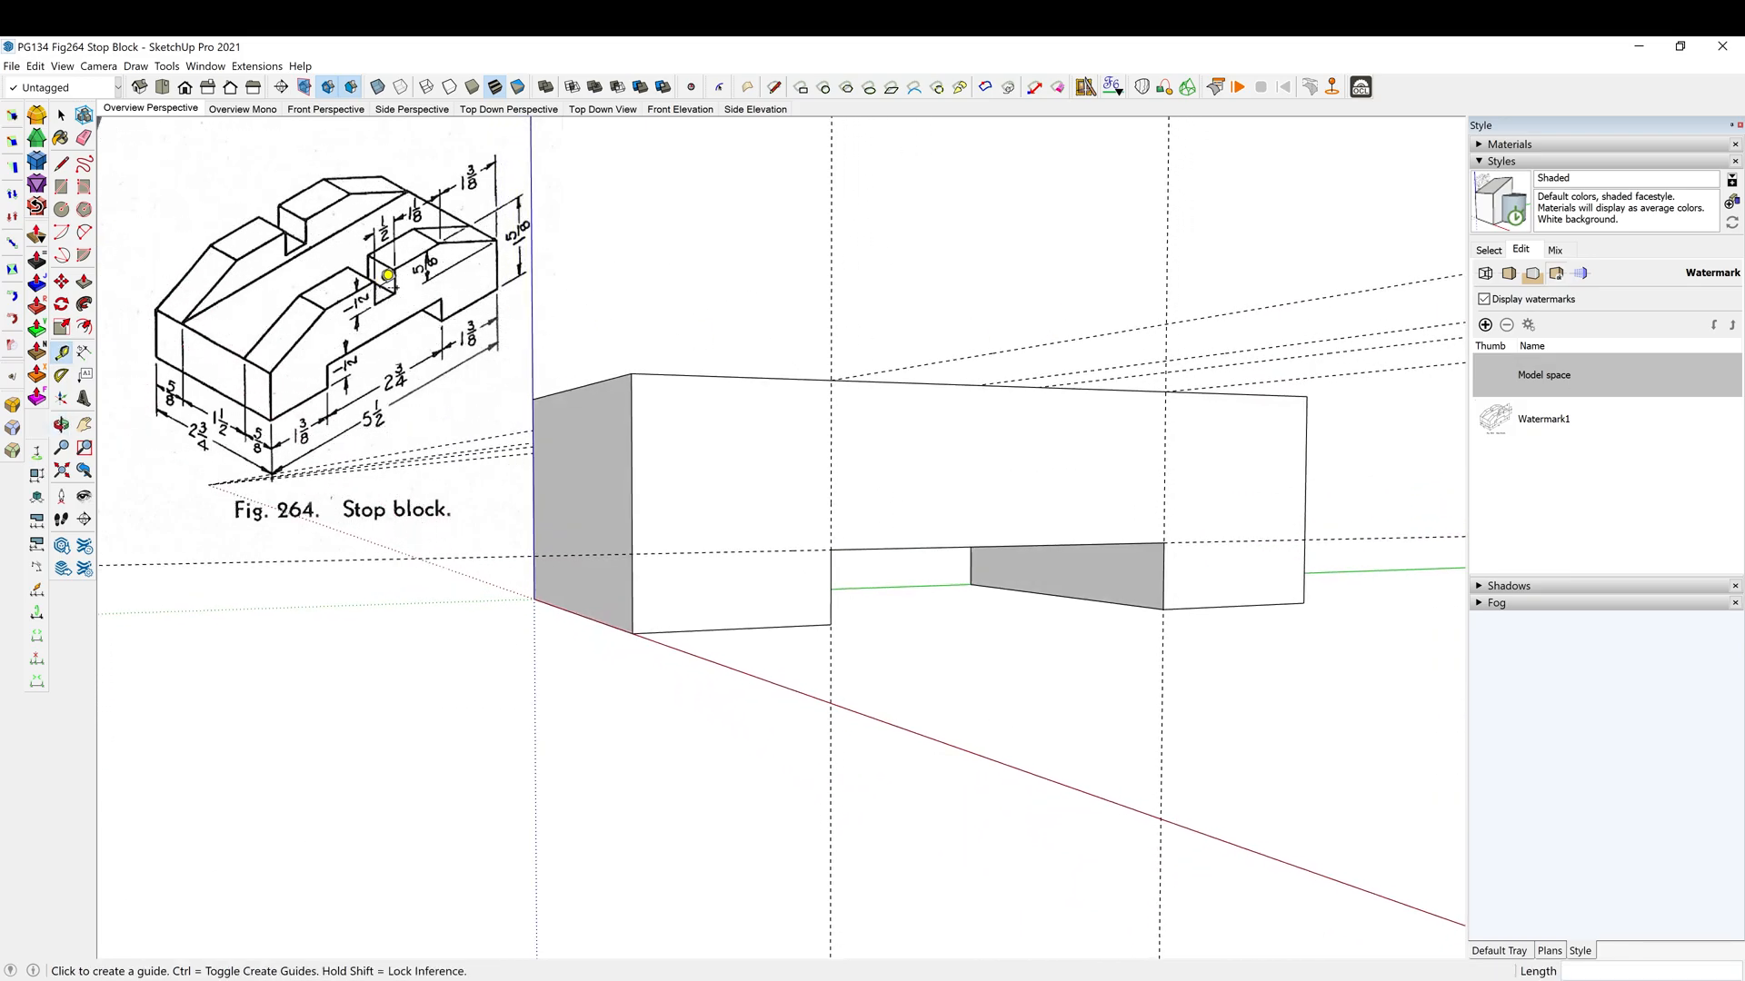
{"action": "mouse_move", "coordinate": [924, 398]}
{"action": "middle_mouse_down"}
{"action": "mouse_move", "coordinate": [891, 475]}
{"action": "mouse_move", "coordinate": [935, 467]}
{"action": "mouse_move", "coordinate": [892, 432]}
{"action": "mouse_move", "coordinate": [925, 470]}
{"action": "middle_mouse_up"}
{"action": "left_click", "coordinate": [901, 436]}
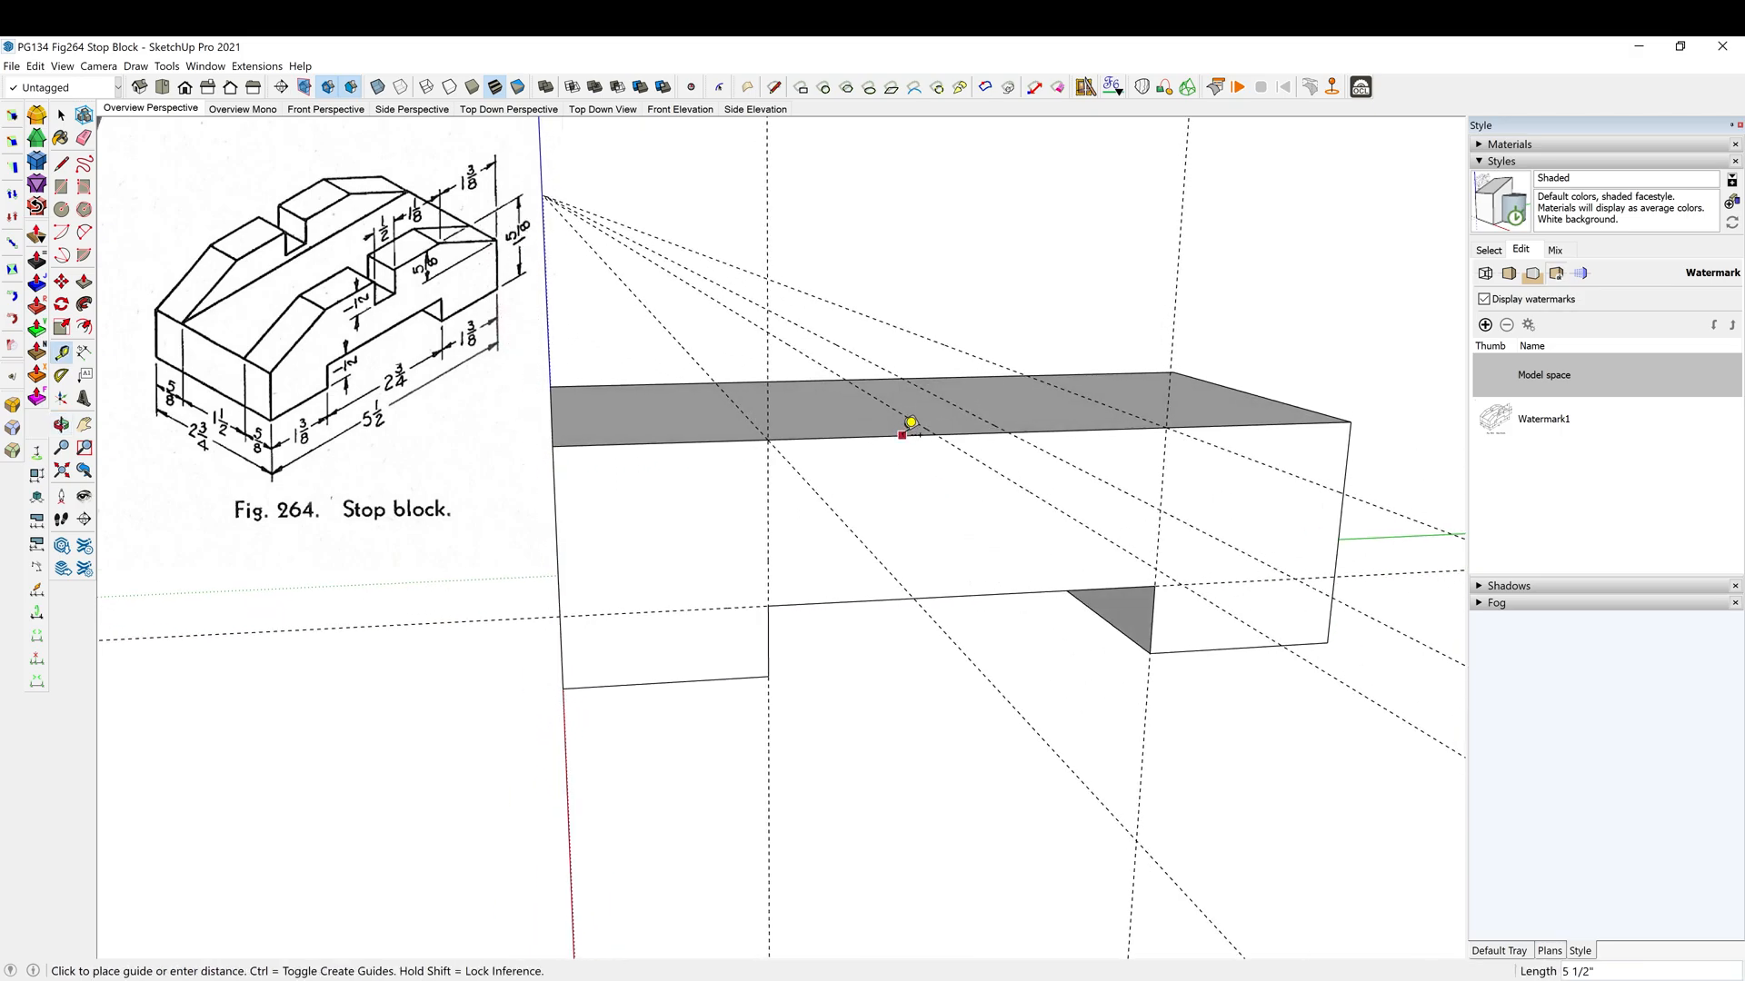
{"action": "type", "text": ".5"}
{"action": "key", "text": "Return"}
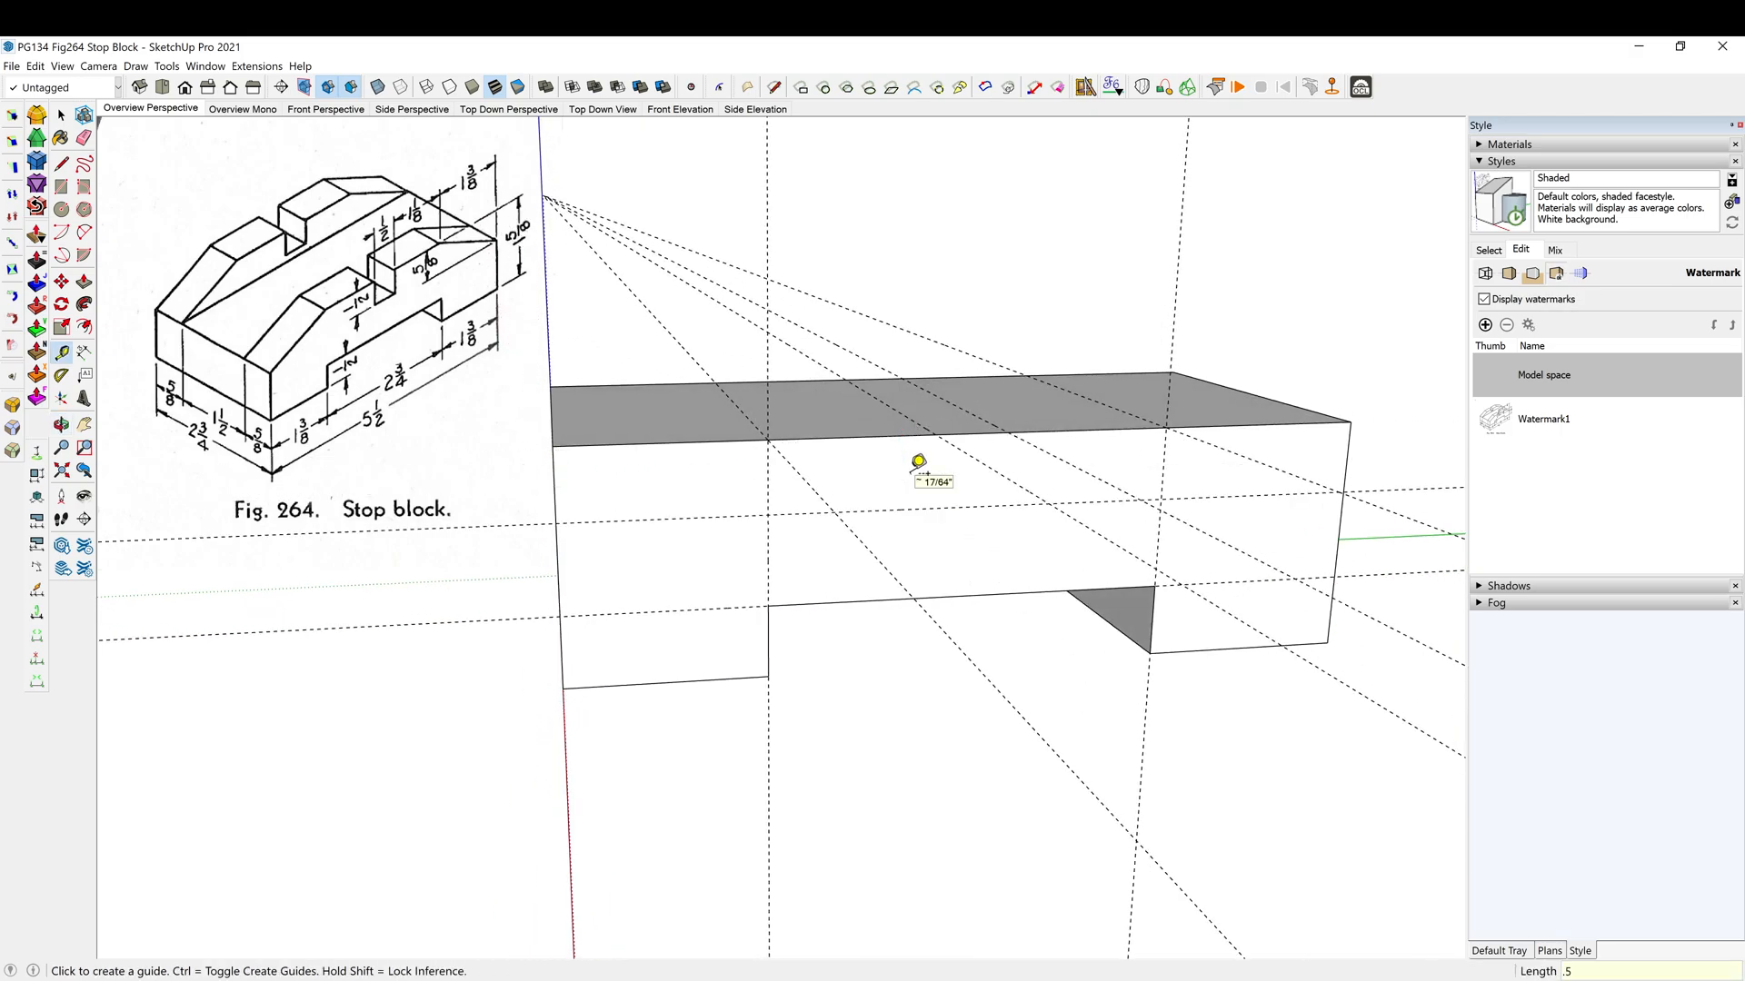
Draw the notch rectangle on the long side face, between the two inner guides and down to the 0.5" guide
{"action": "key", "text": "r"}
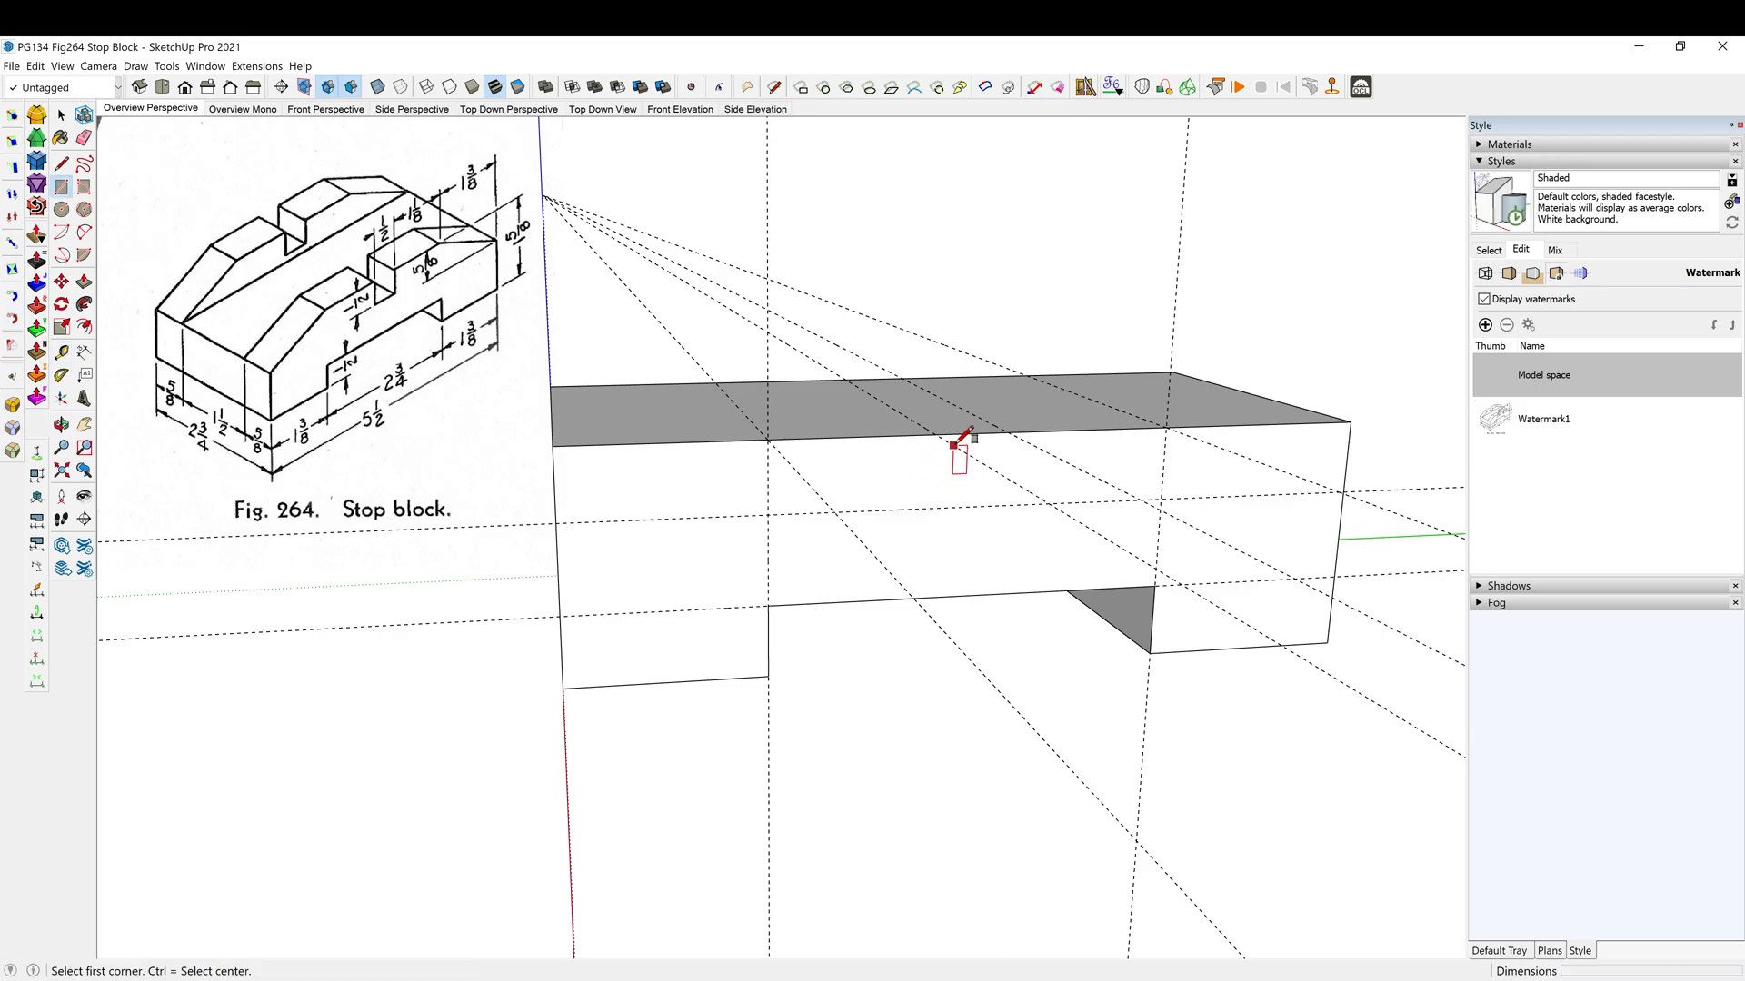
{"action": "left_click", "coordinate": [941, 429]}
{"action": "middle_click_drag", "start_coordinate": [941, 429], "coordinate": [900, 438]}
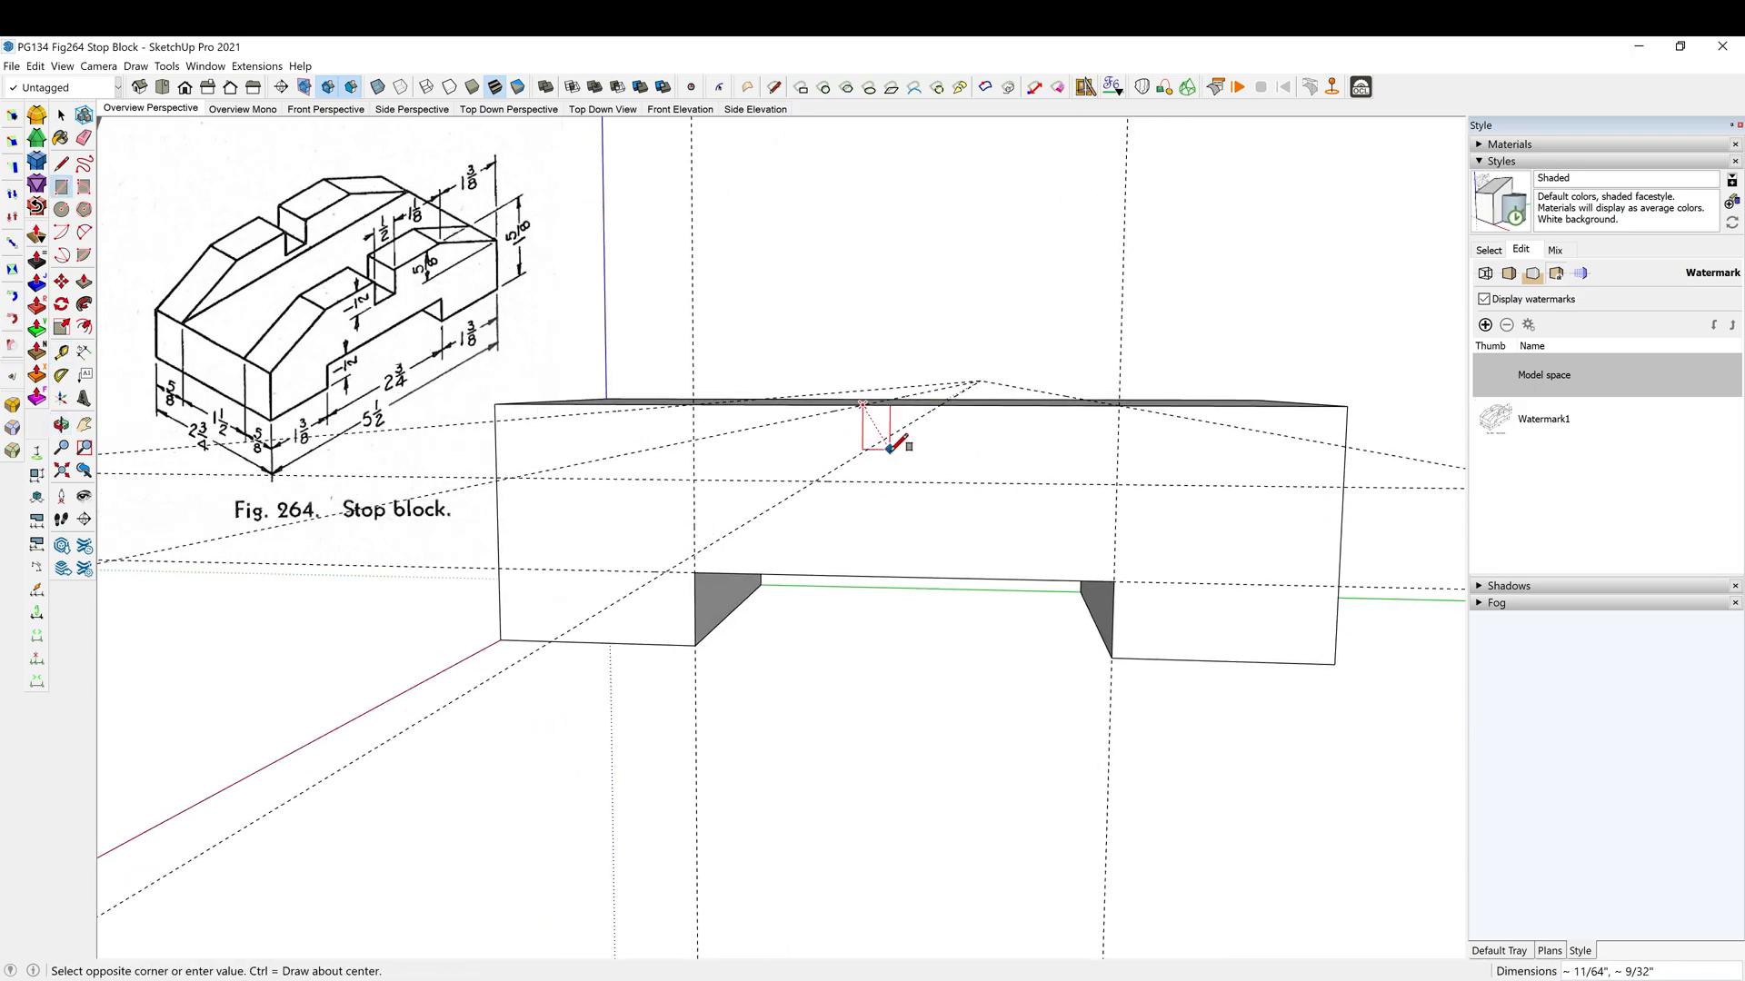
{"action": "left_click", "coordinate": [941, 482]}
Push the notch rectangle 2 3/4" through the full width of the block and delete all guides
{"action": "middle_click_drag", "start_coordinate": [946, 475], "coordinate": [1011, 481]}
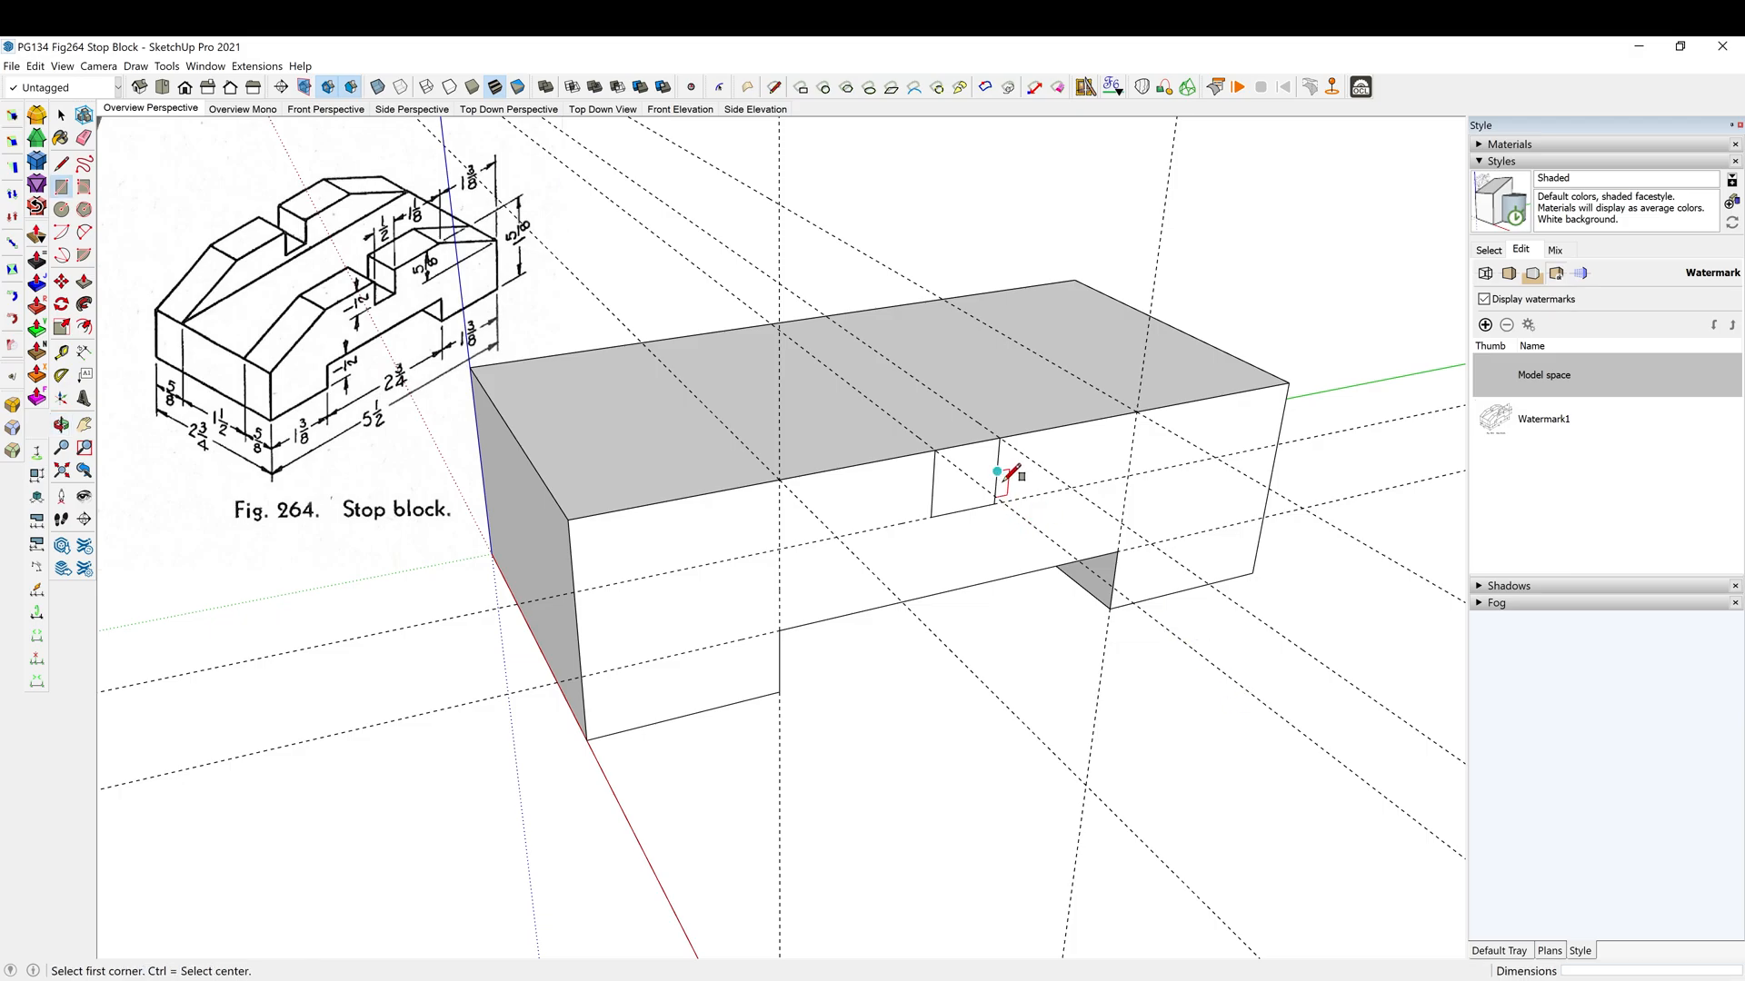
{"action": "key", "text": "p"}
{"action": "left_click", "coordinate": [957, 467]}
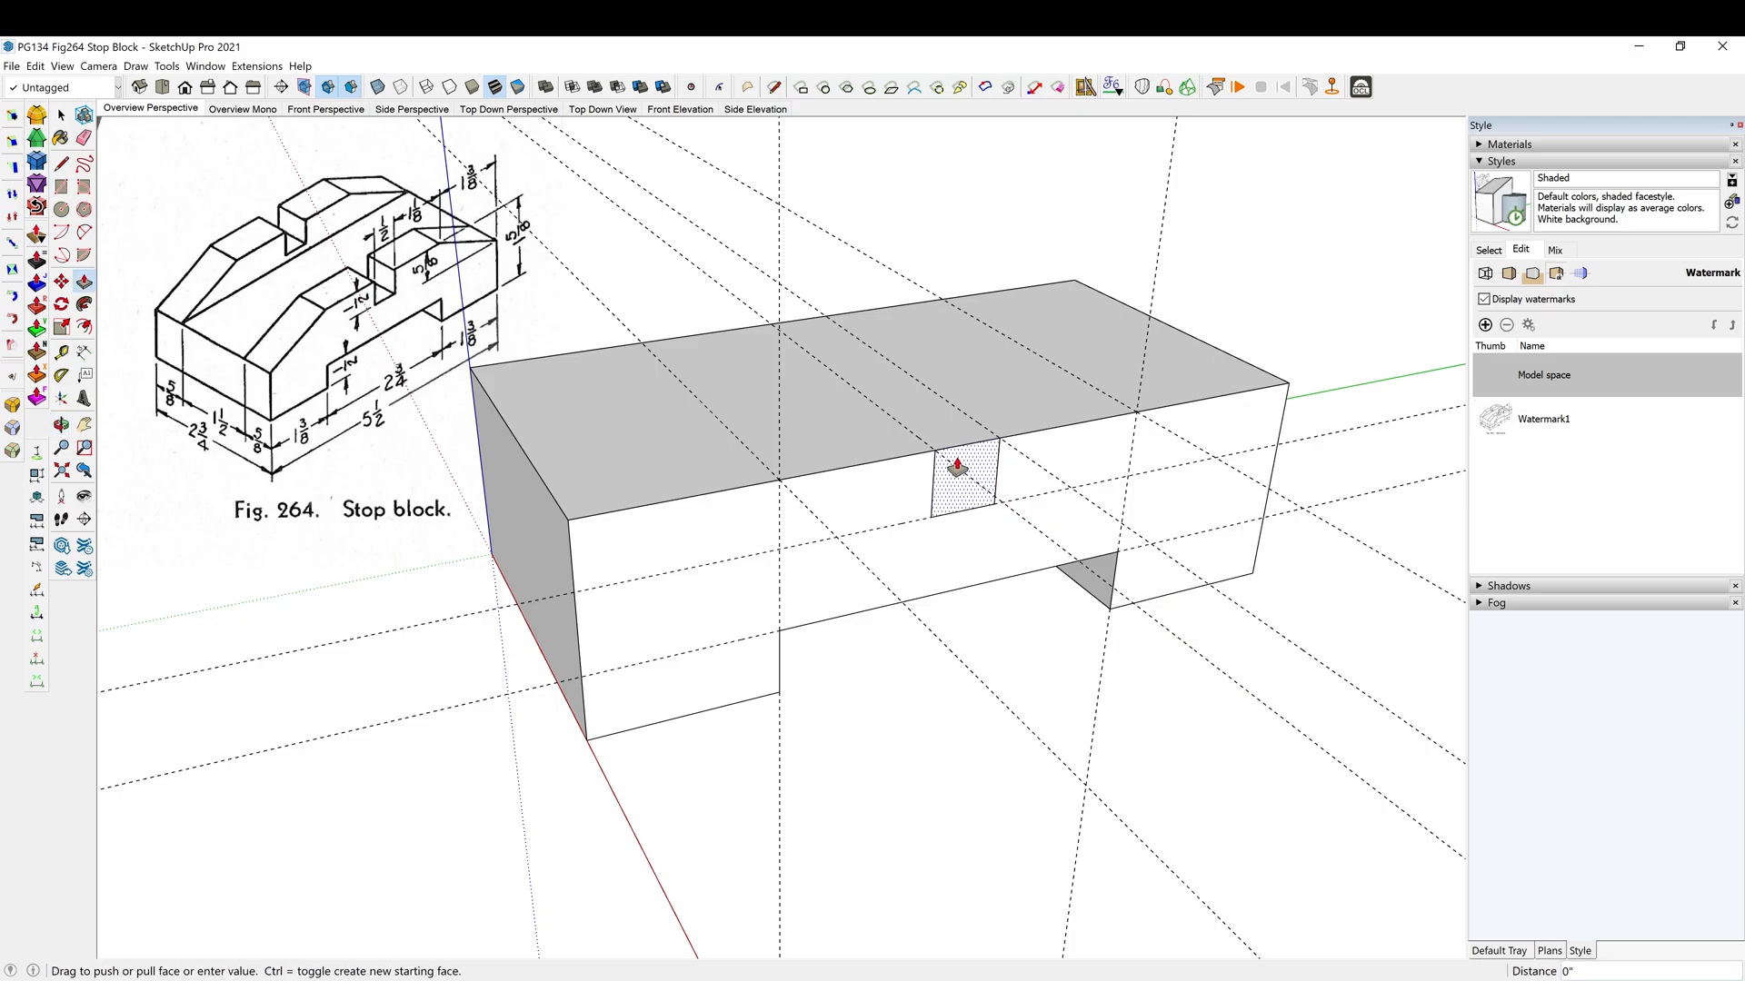
{"action": "left_click", "coordinate": [769, 298]}
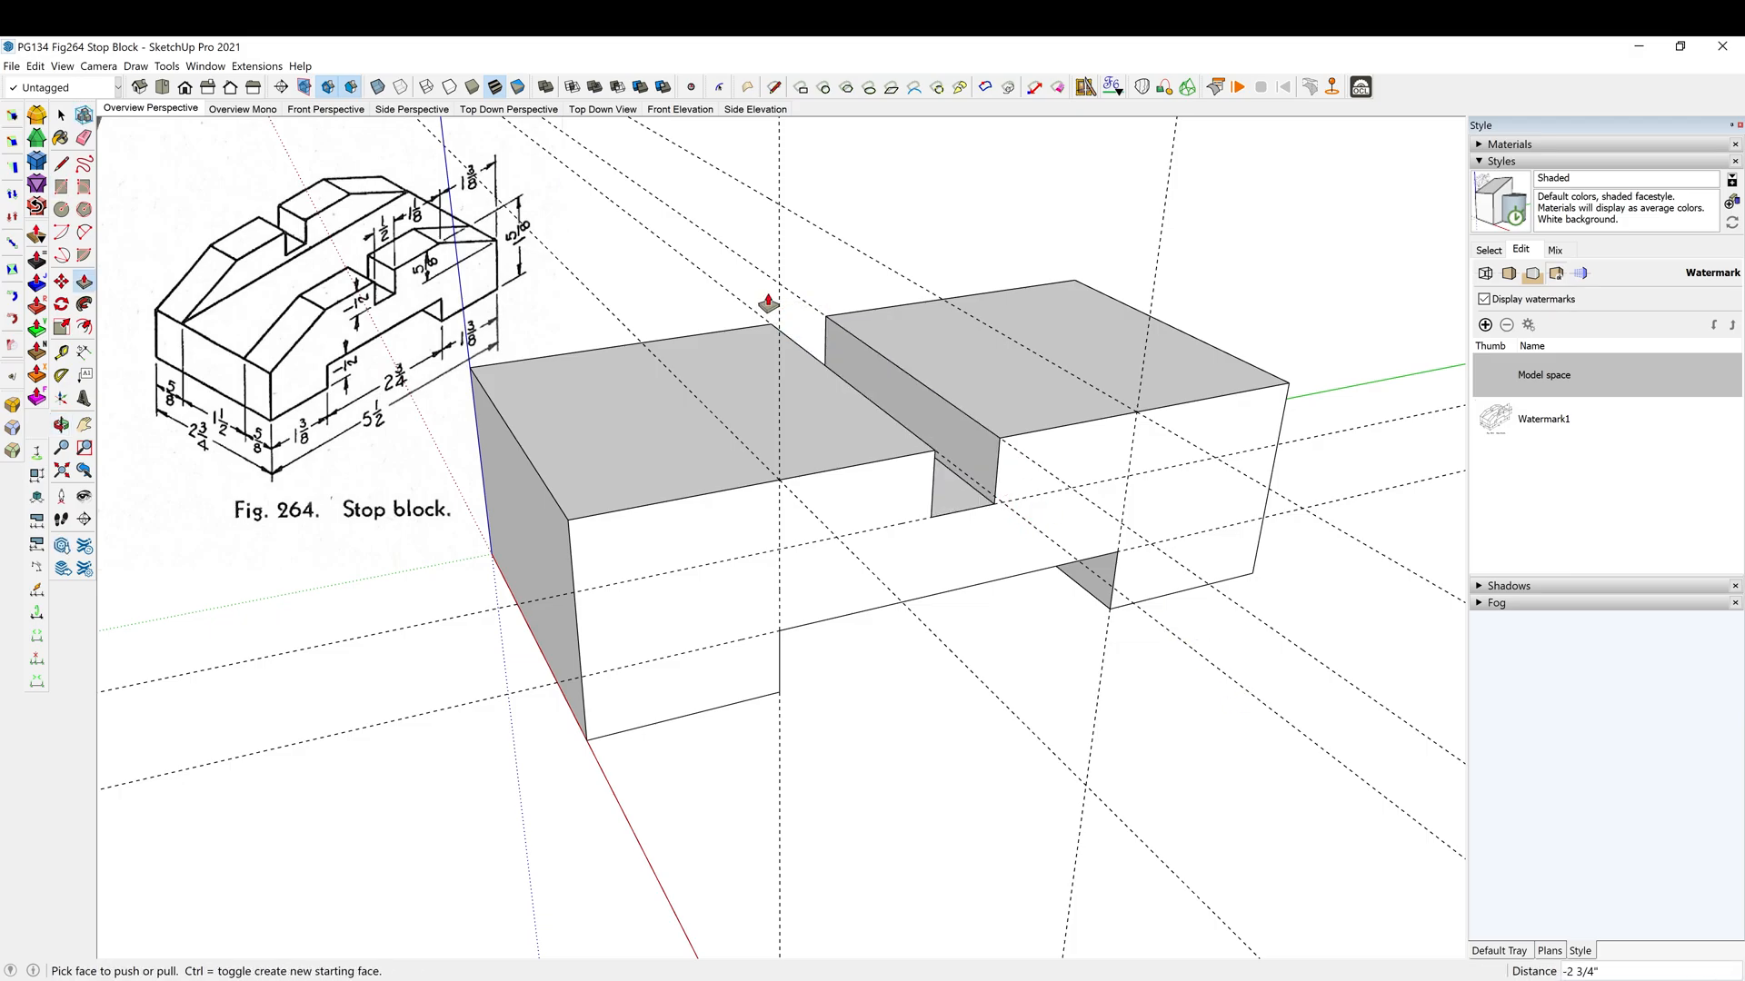
{"action": "middle_click_drag", "start_coordinate": [721, 375], "coordinate": [777, 385]}
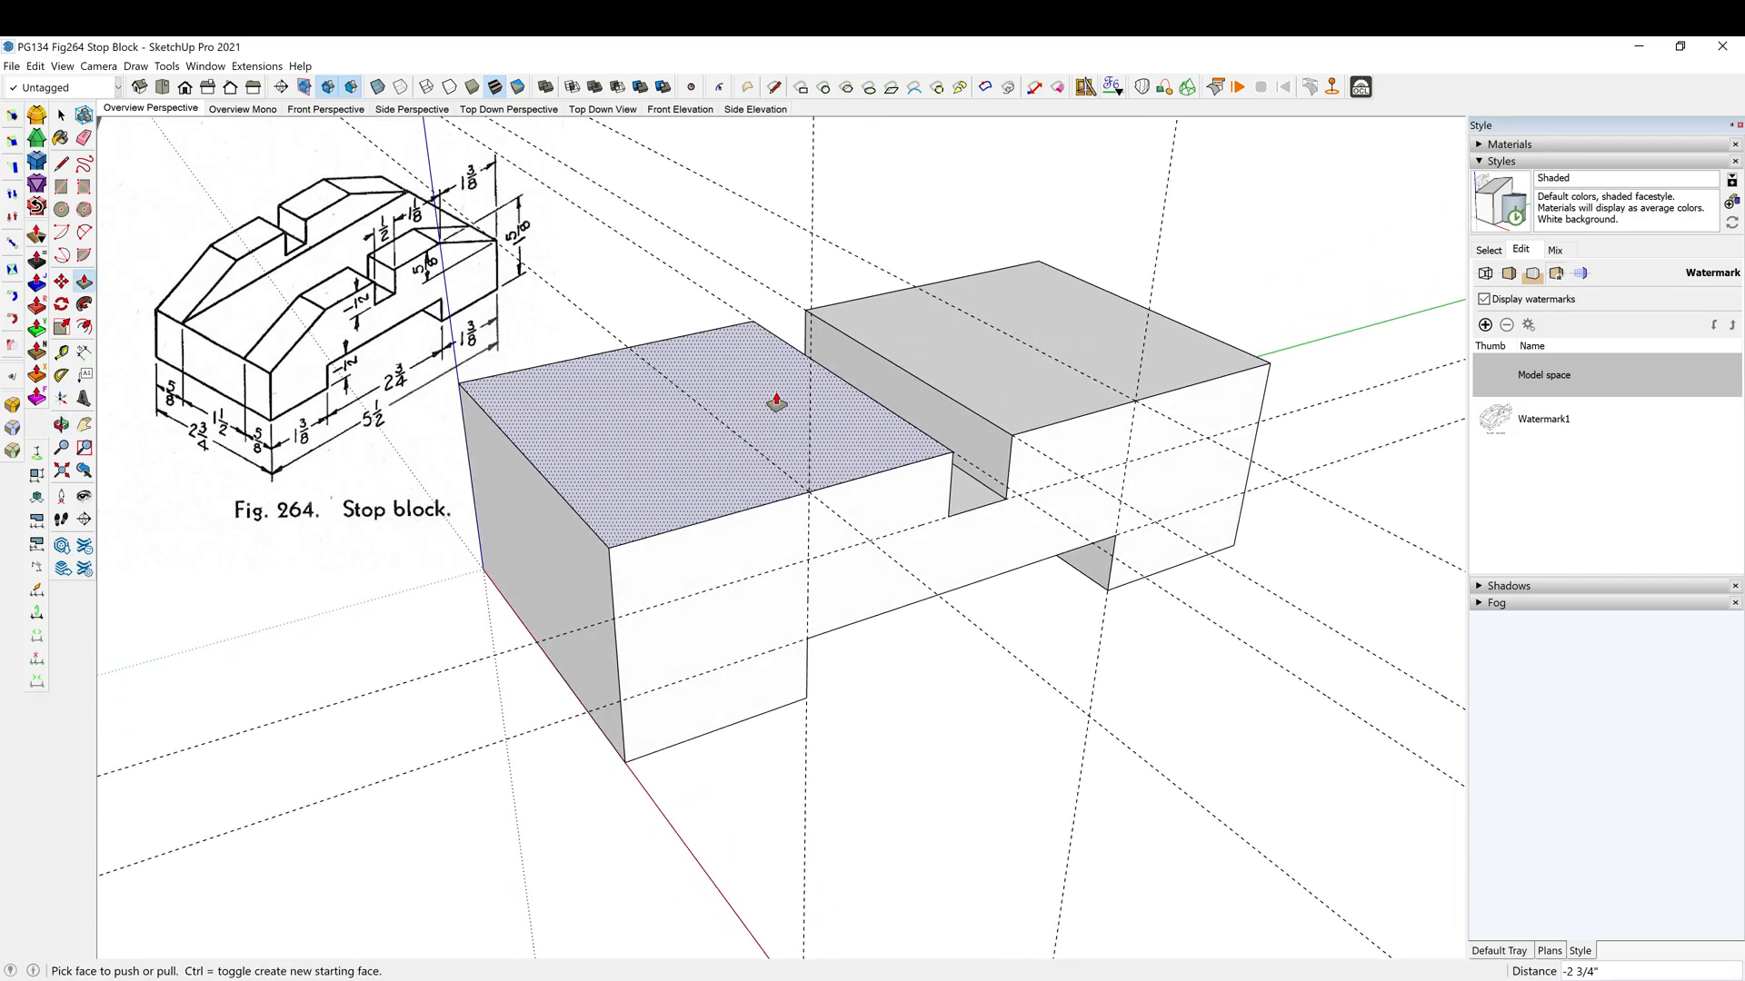
{"action": "key", "text": "space"}
{"action": "key", "text": "ctrl+d"}
Place vertical guides on the end face, one 5/8" in from its edge and another 1 1/2" farther across
{"action": "middle_click_drag", "start_coordinate": [647, 510], "coordinate": [761, 488]}
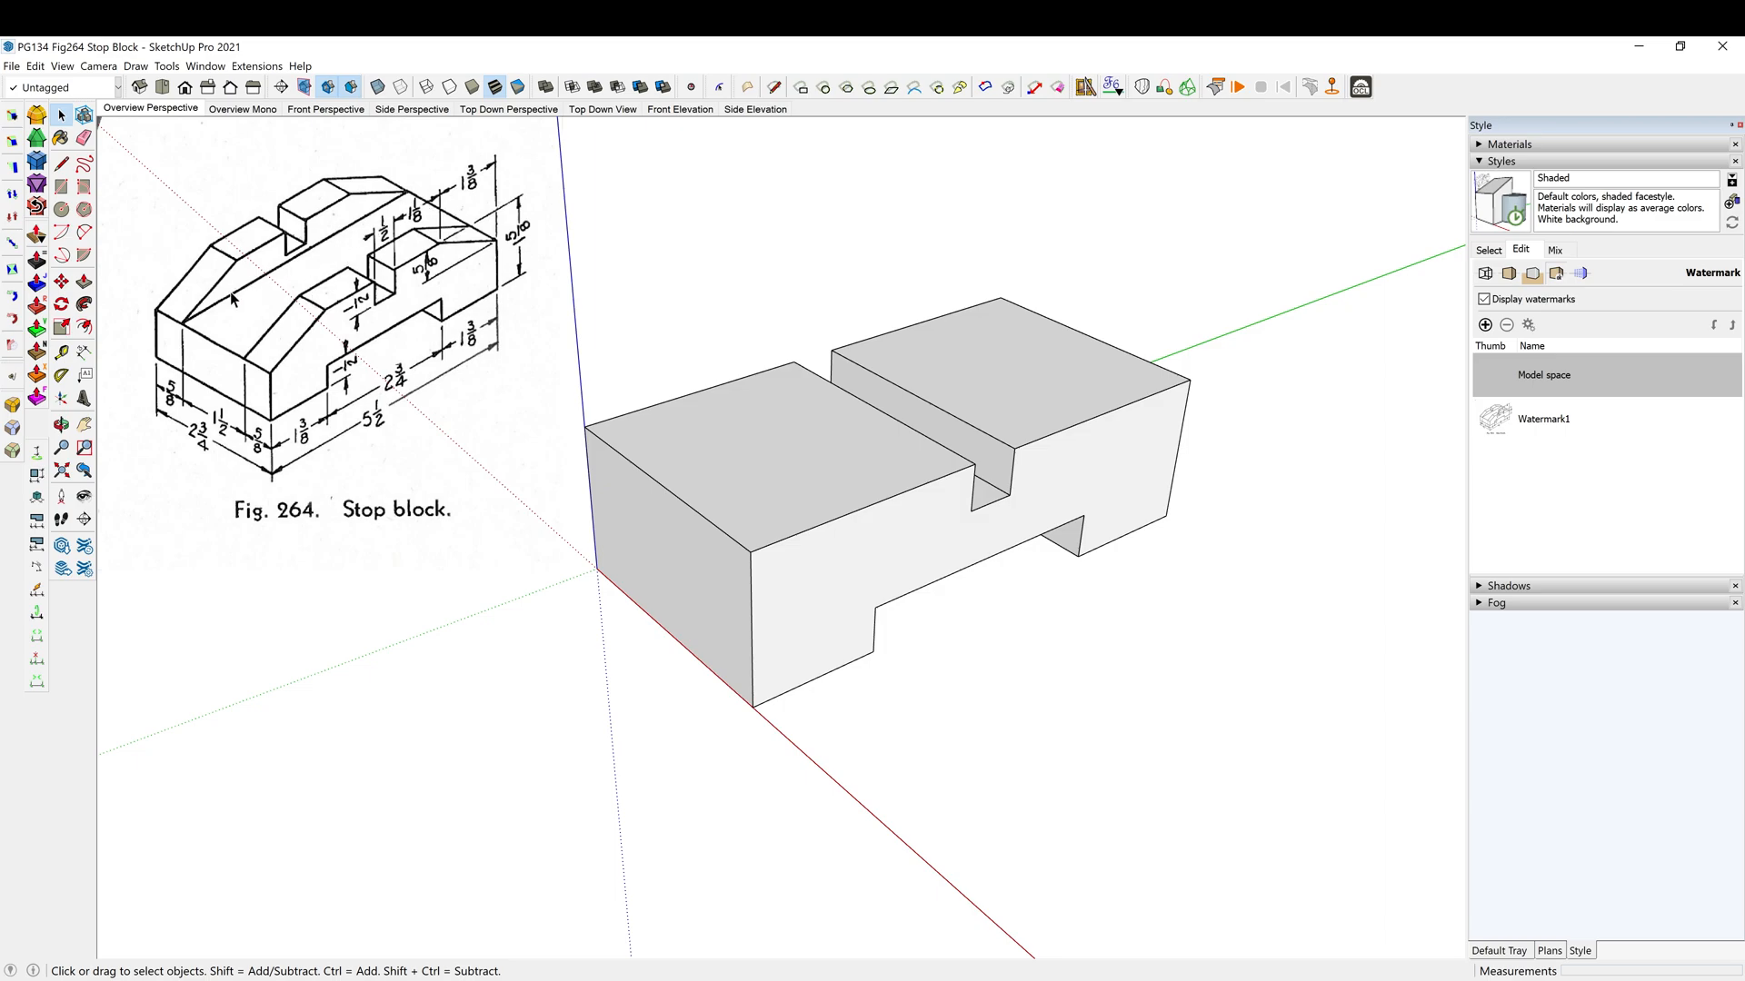
{"action": "middle_click_drag", "start_coordinate": [591, 445], "coordinate": [721, 401]}
{"action": "key", "text": "t"}
{"action": "left_click", "coordinate": [593, 503]}
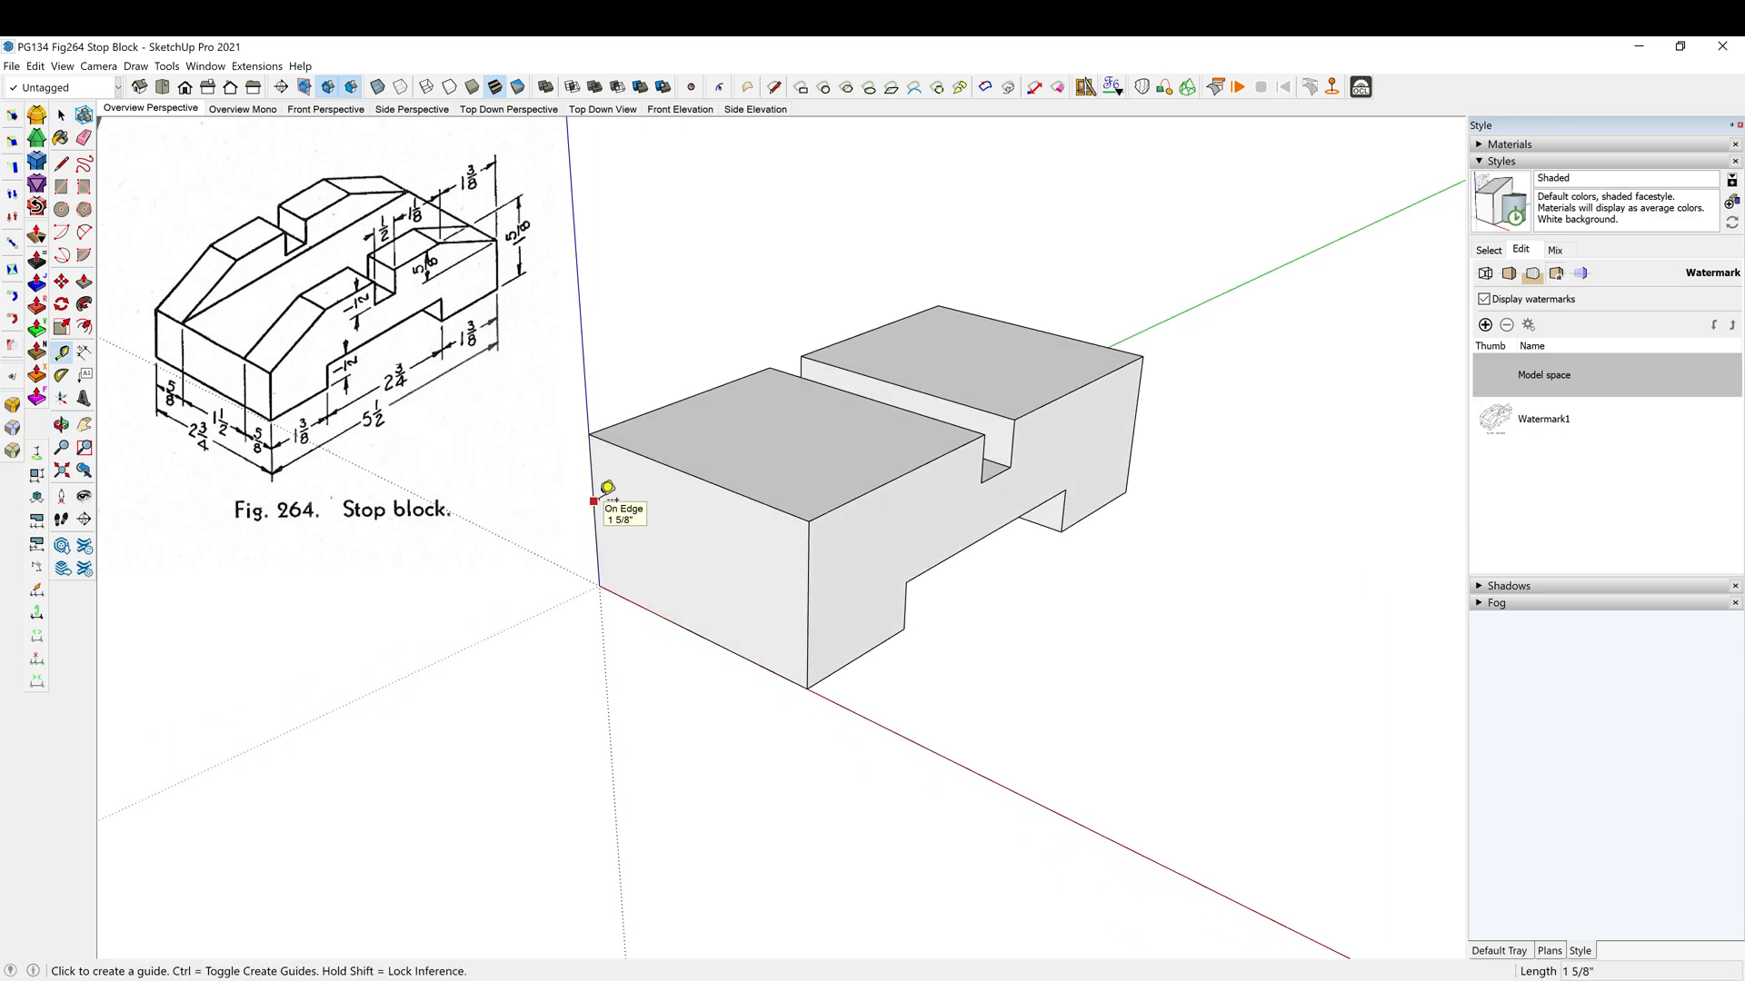
{"action": "left_click", "coordinate": [650, 442]}
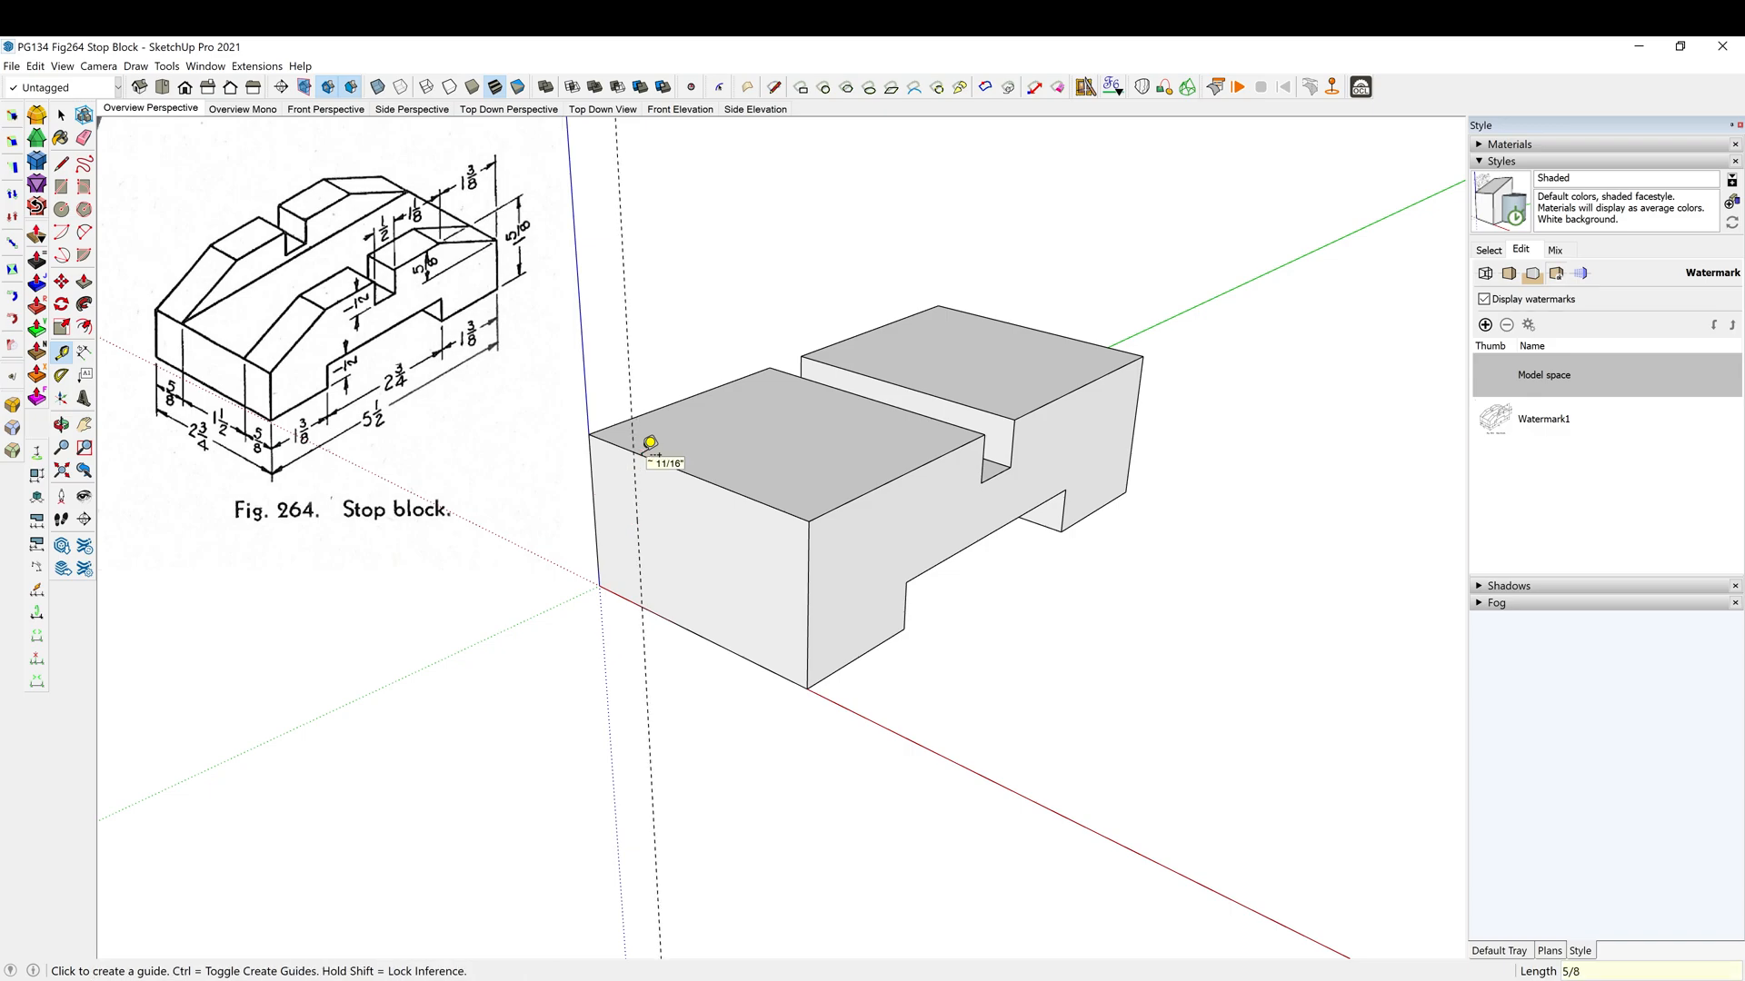
{"action": "left_click", "coordinate": [636, 502]}
{"action": "left_click", "coordinate": [757, 487]}
{"action": "middle_click_drag", "start_coordinate": [884, 533], "coordinate": [858, 596]}
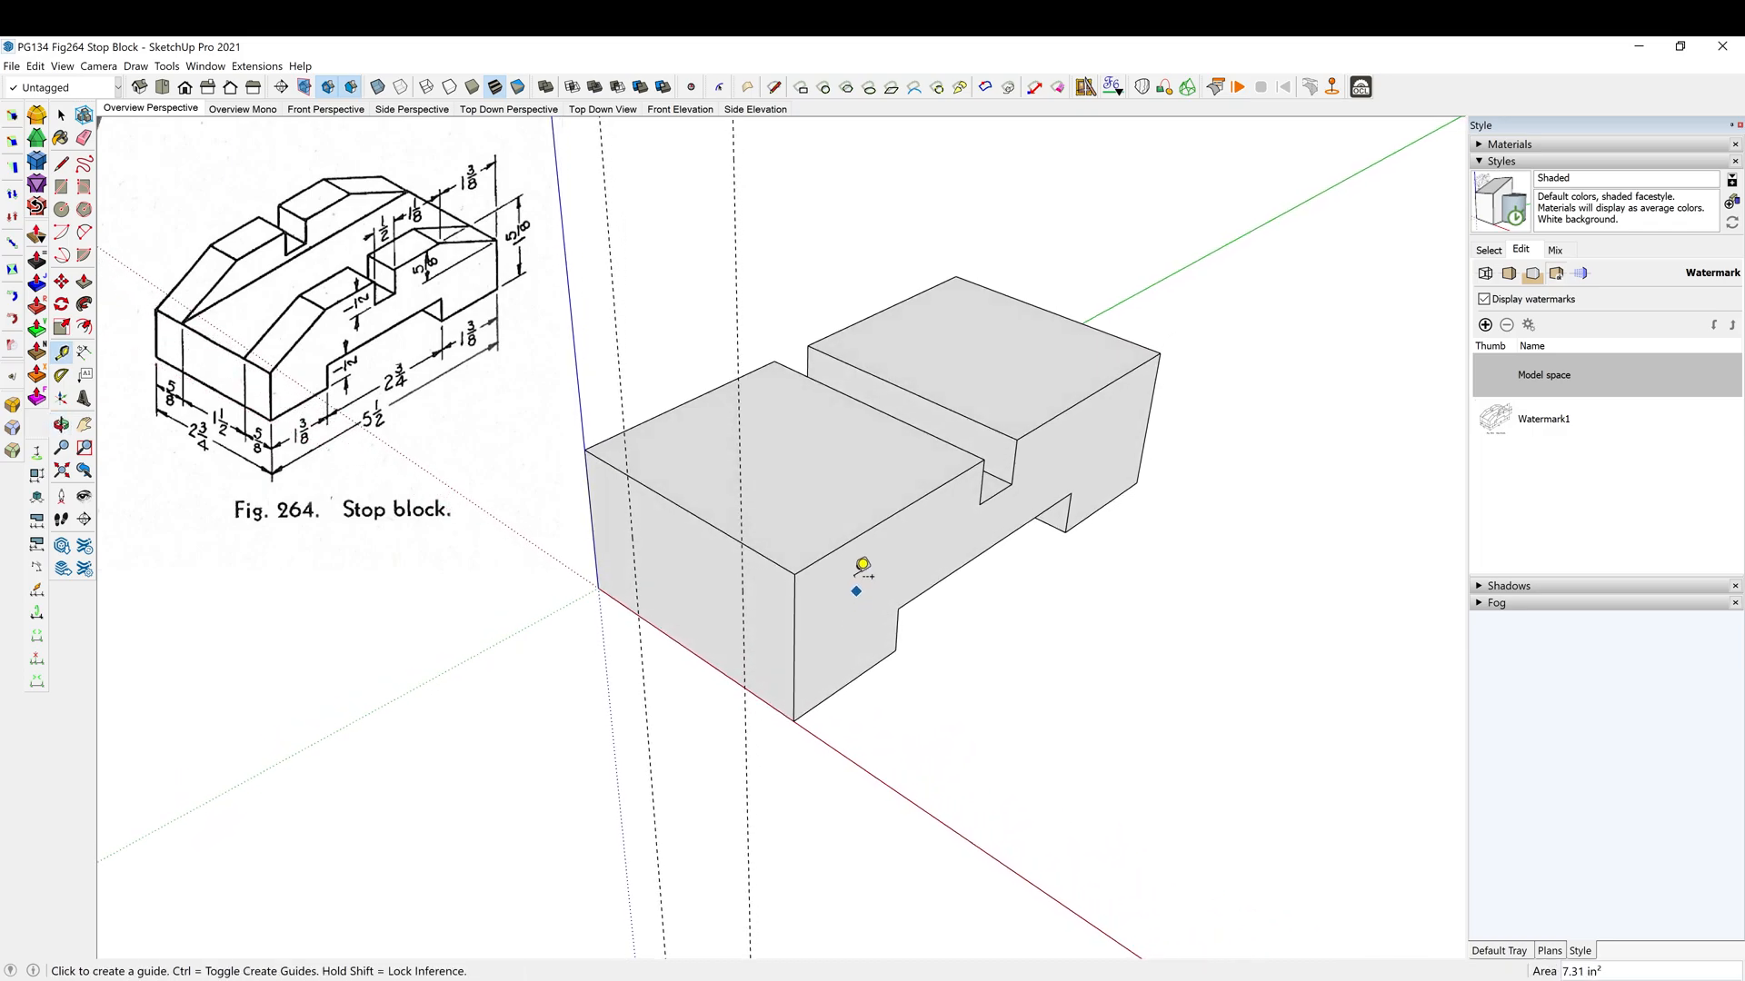
Place two lengthwise guides on the top face, offset from the long edges to meet the vertical end-face guides
{"action": "left_click", "coordinate": [646, 420]}
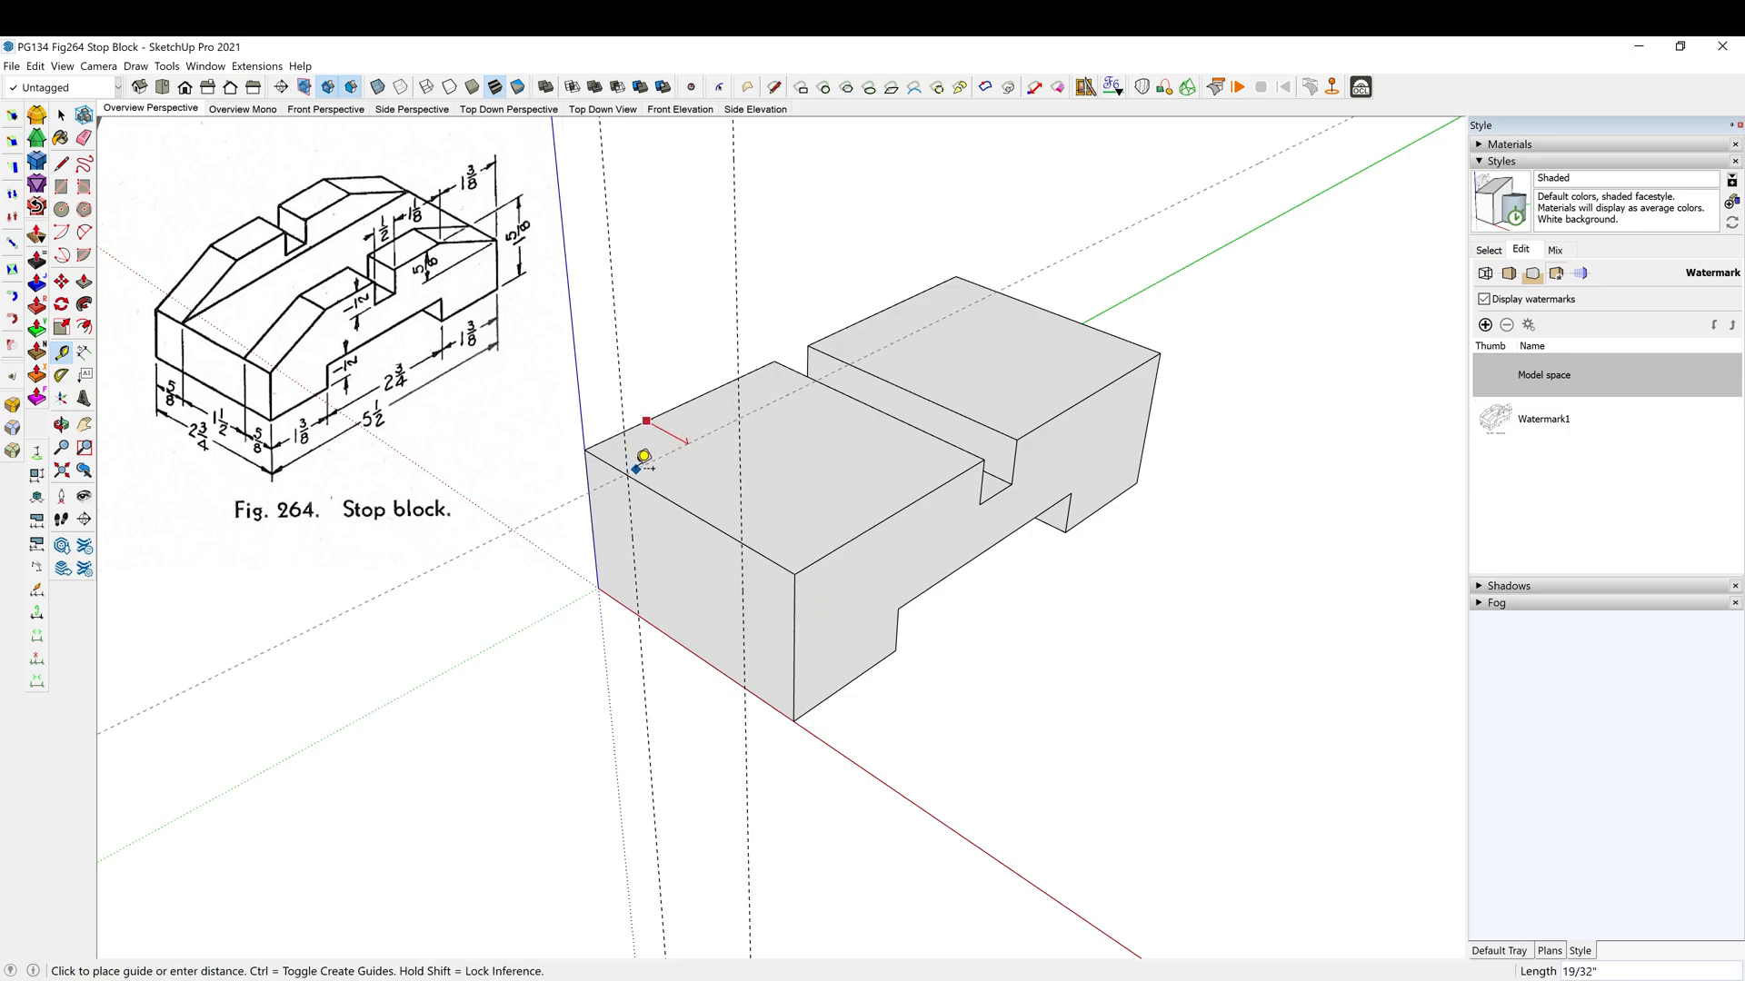
{"action": "left_click", "coordinate": [644, 456]}
{"action": "left_click", "coordinate": [829, 554]}
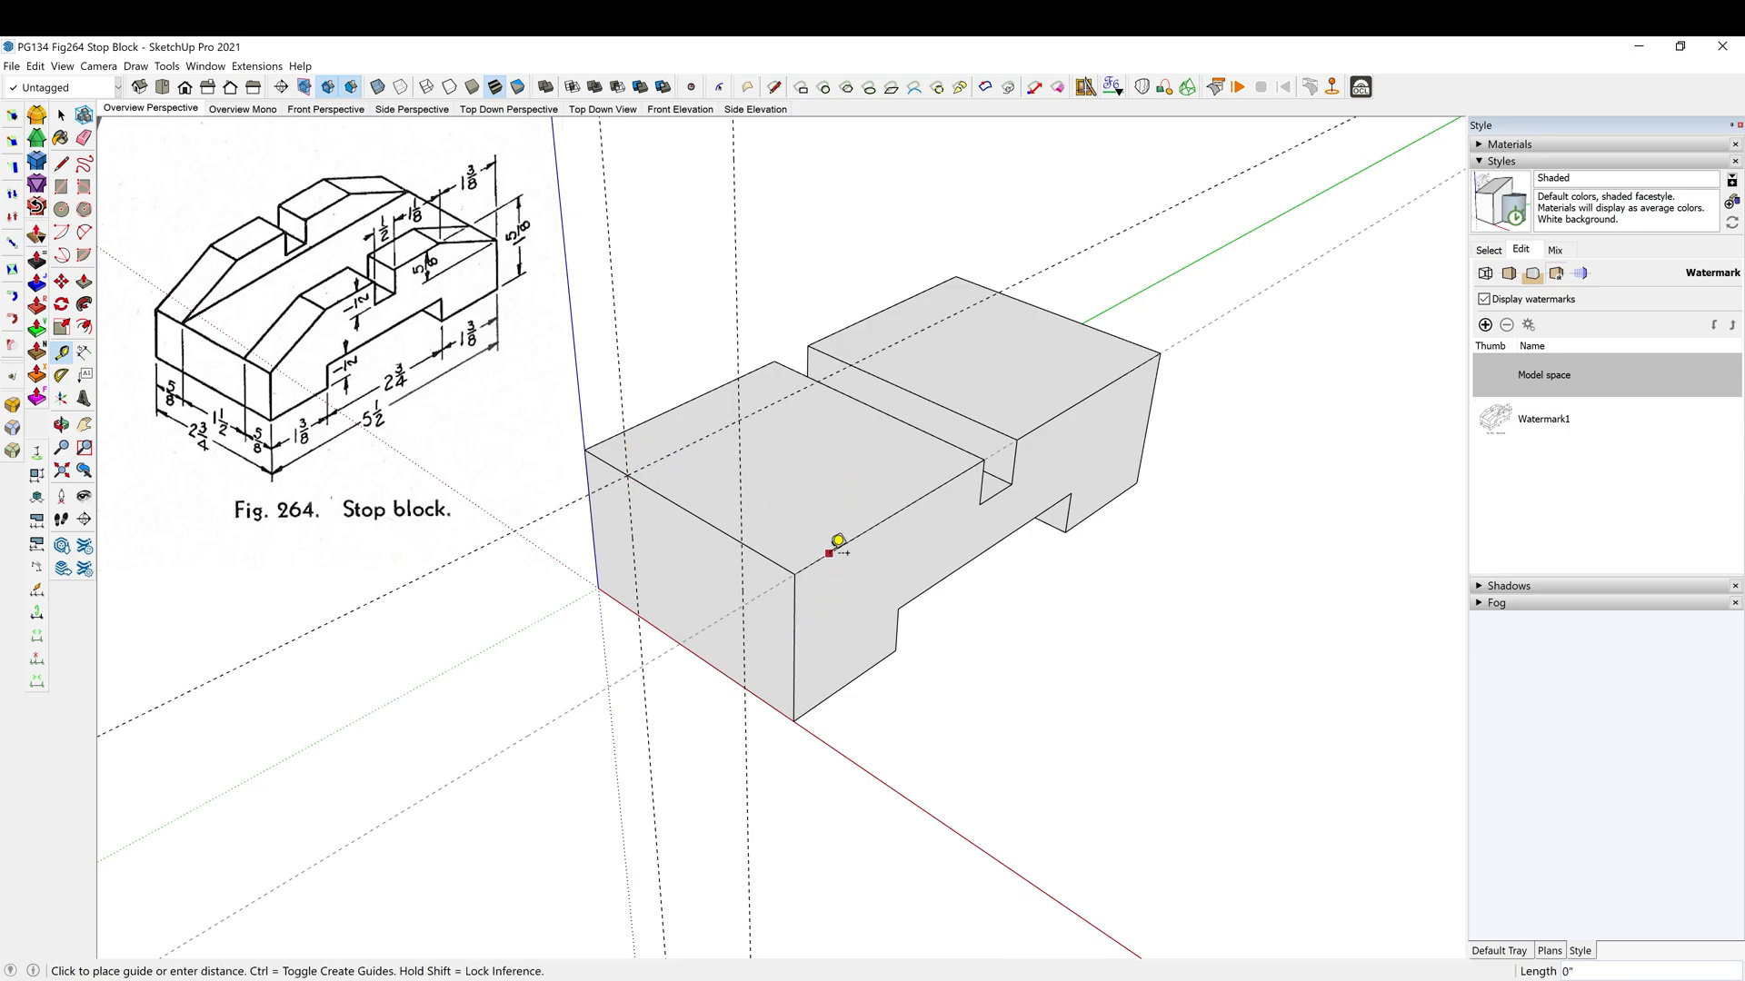
{"action": "left_click", "coordinate": [748, 531]}
Draw a rectangle between the two lengthwise guides, running the full length of the block's top and spanning the notch
{"action": "key", "text": "r"}
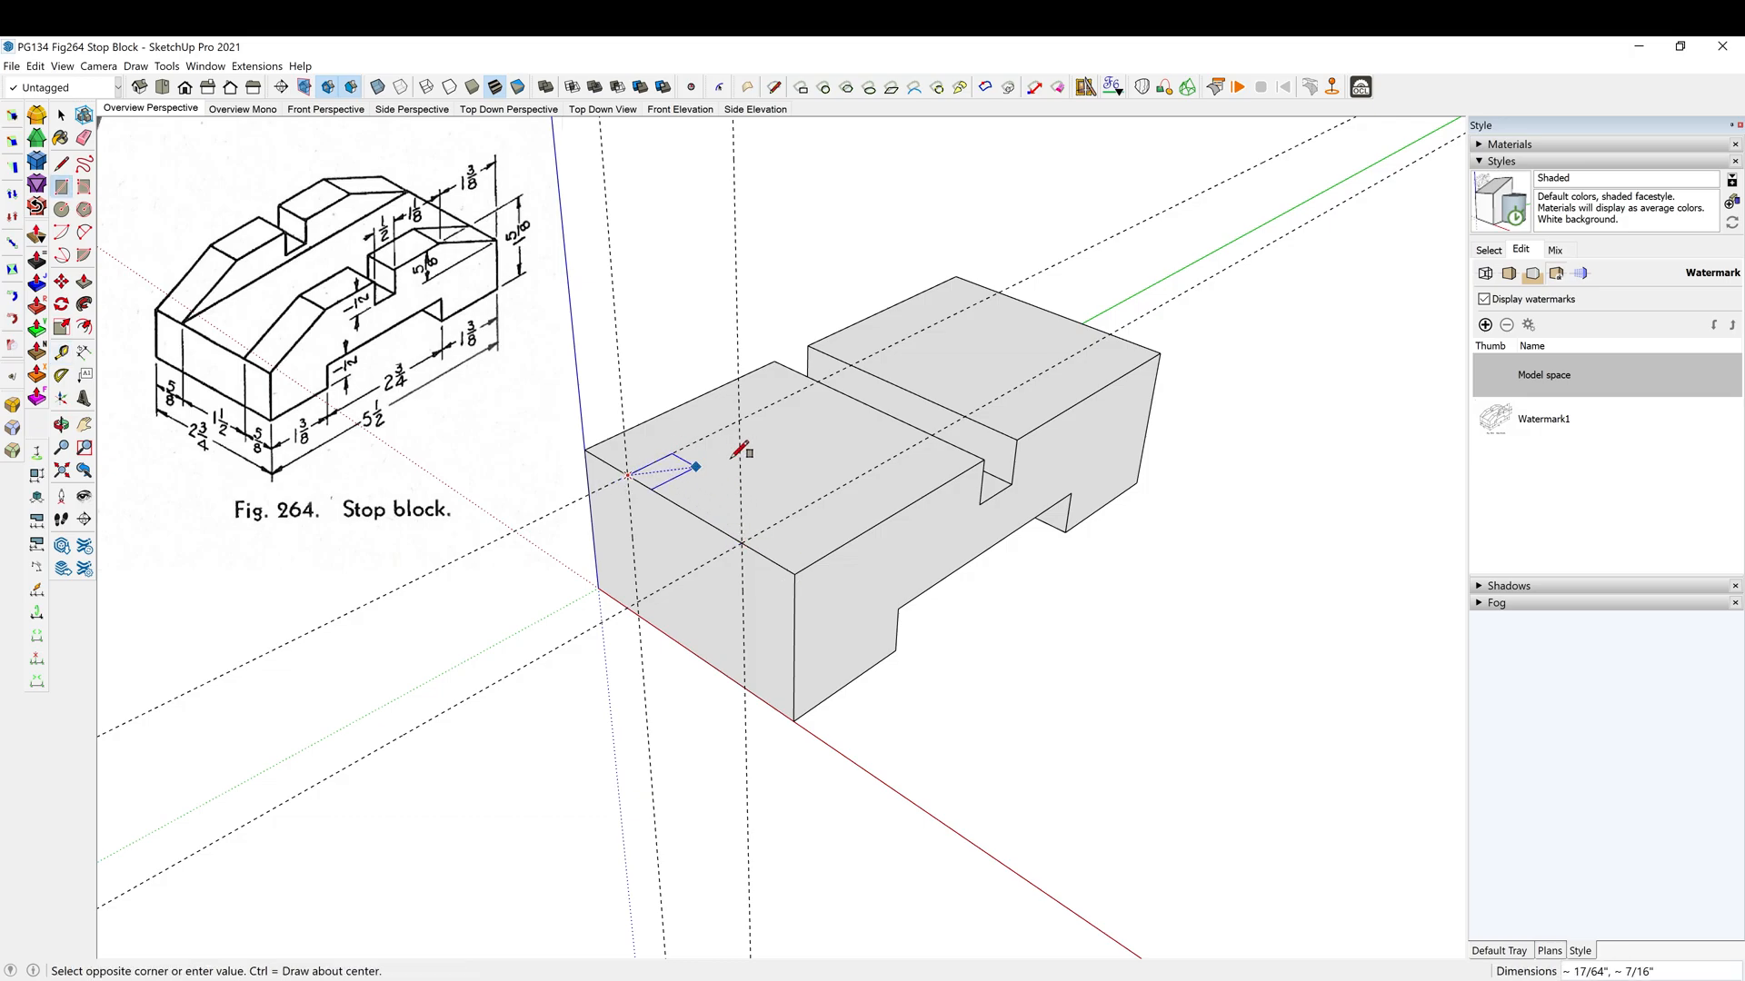
{"action": "left_click", "coordinate": [1114, 332]}
{"action": "middle_click_drag", "start_coordinate": [1102, 370], "coordinate": [1153, 378]}
{"action": "key", "text": "p"}
{"action": "left_click", "coordinate": [795, 450]}
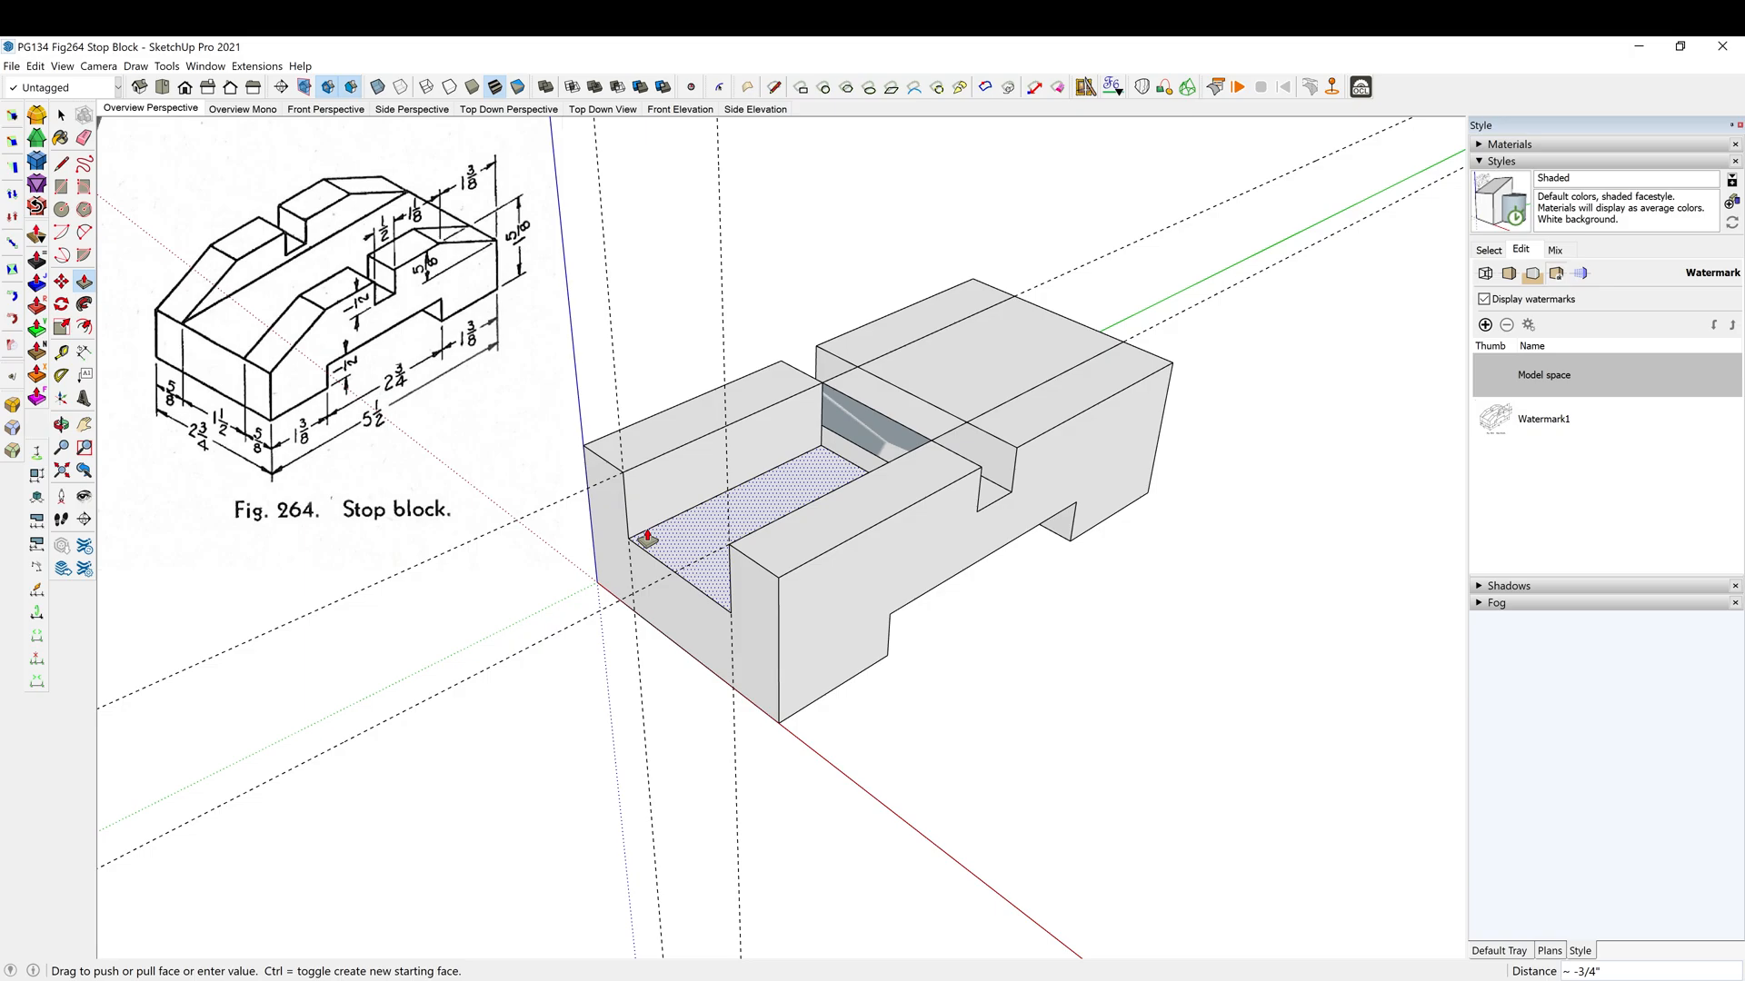
{"action": "key", "text": "Escape"}
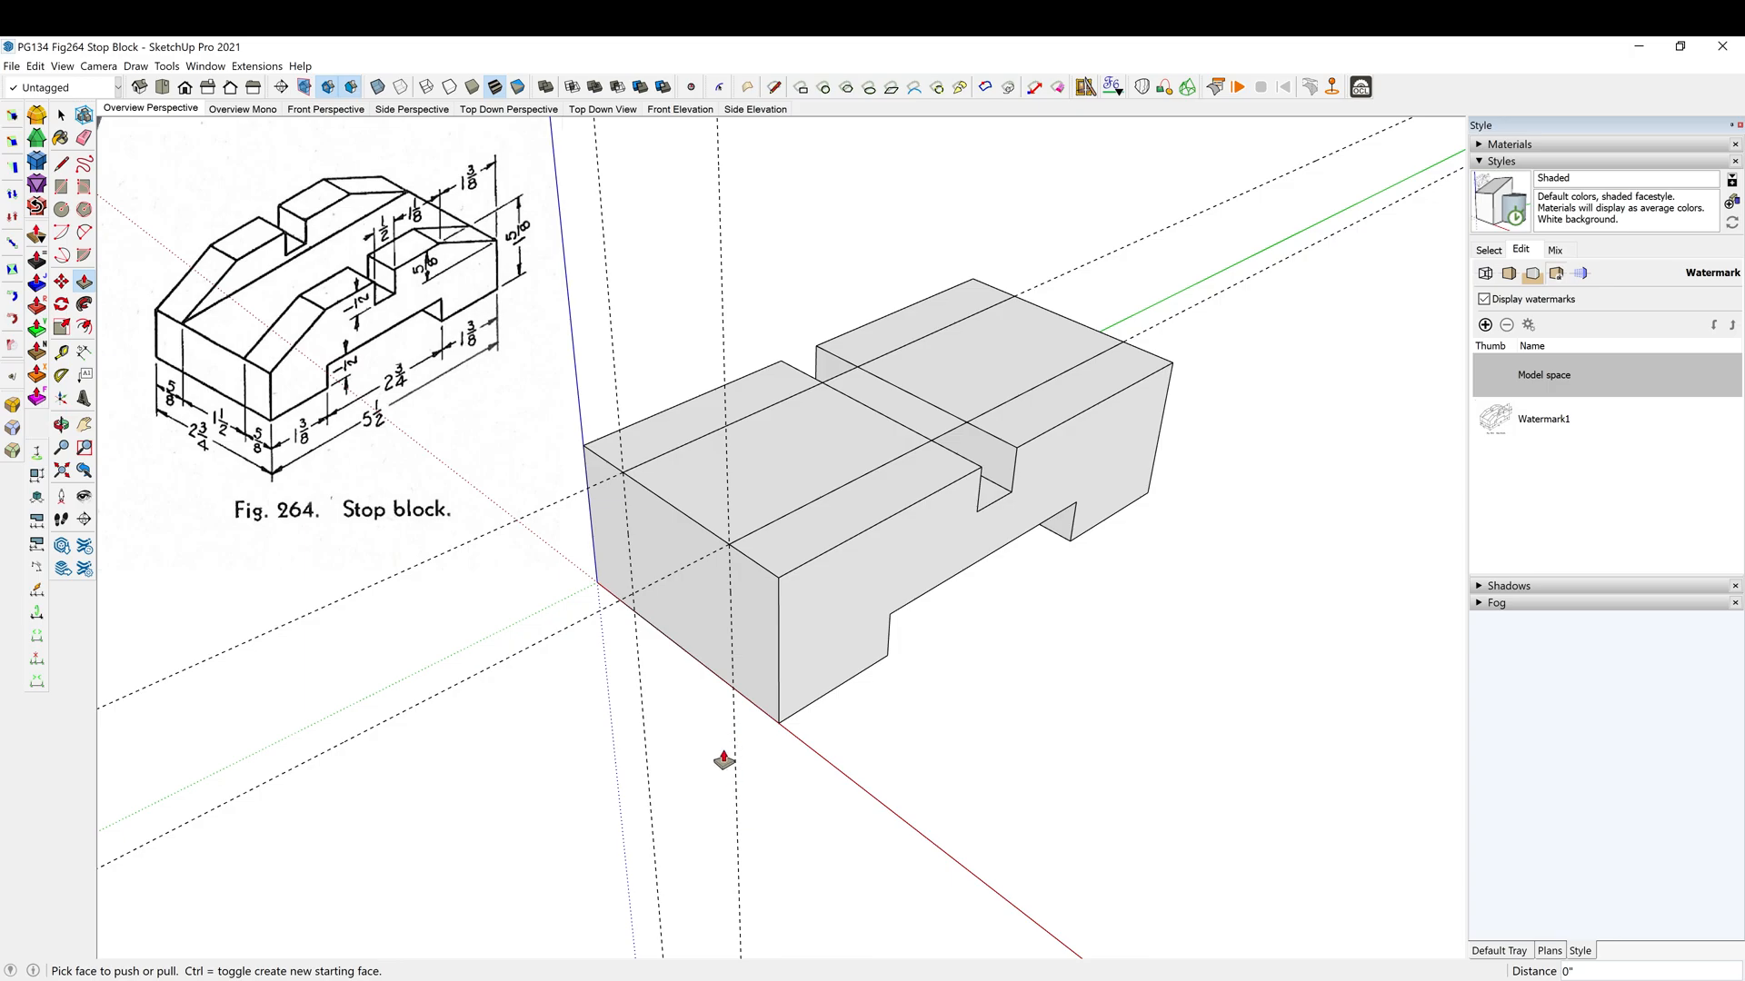
Place a horizontal guide 1 5/8" above the bottom edge of the end face
{"action": "key", "text": "t"}
{"action": "mouse_move", "coordinate": [809, 675]}
{"action": "middle_mouse_down"}
{"action": "mouse_move", "coordinate": [927, 615]}
{"action": "mouse_move", "coordinate": [738, 607]}
{"action": "middle_mouse_up"}
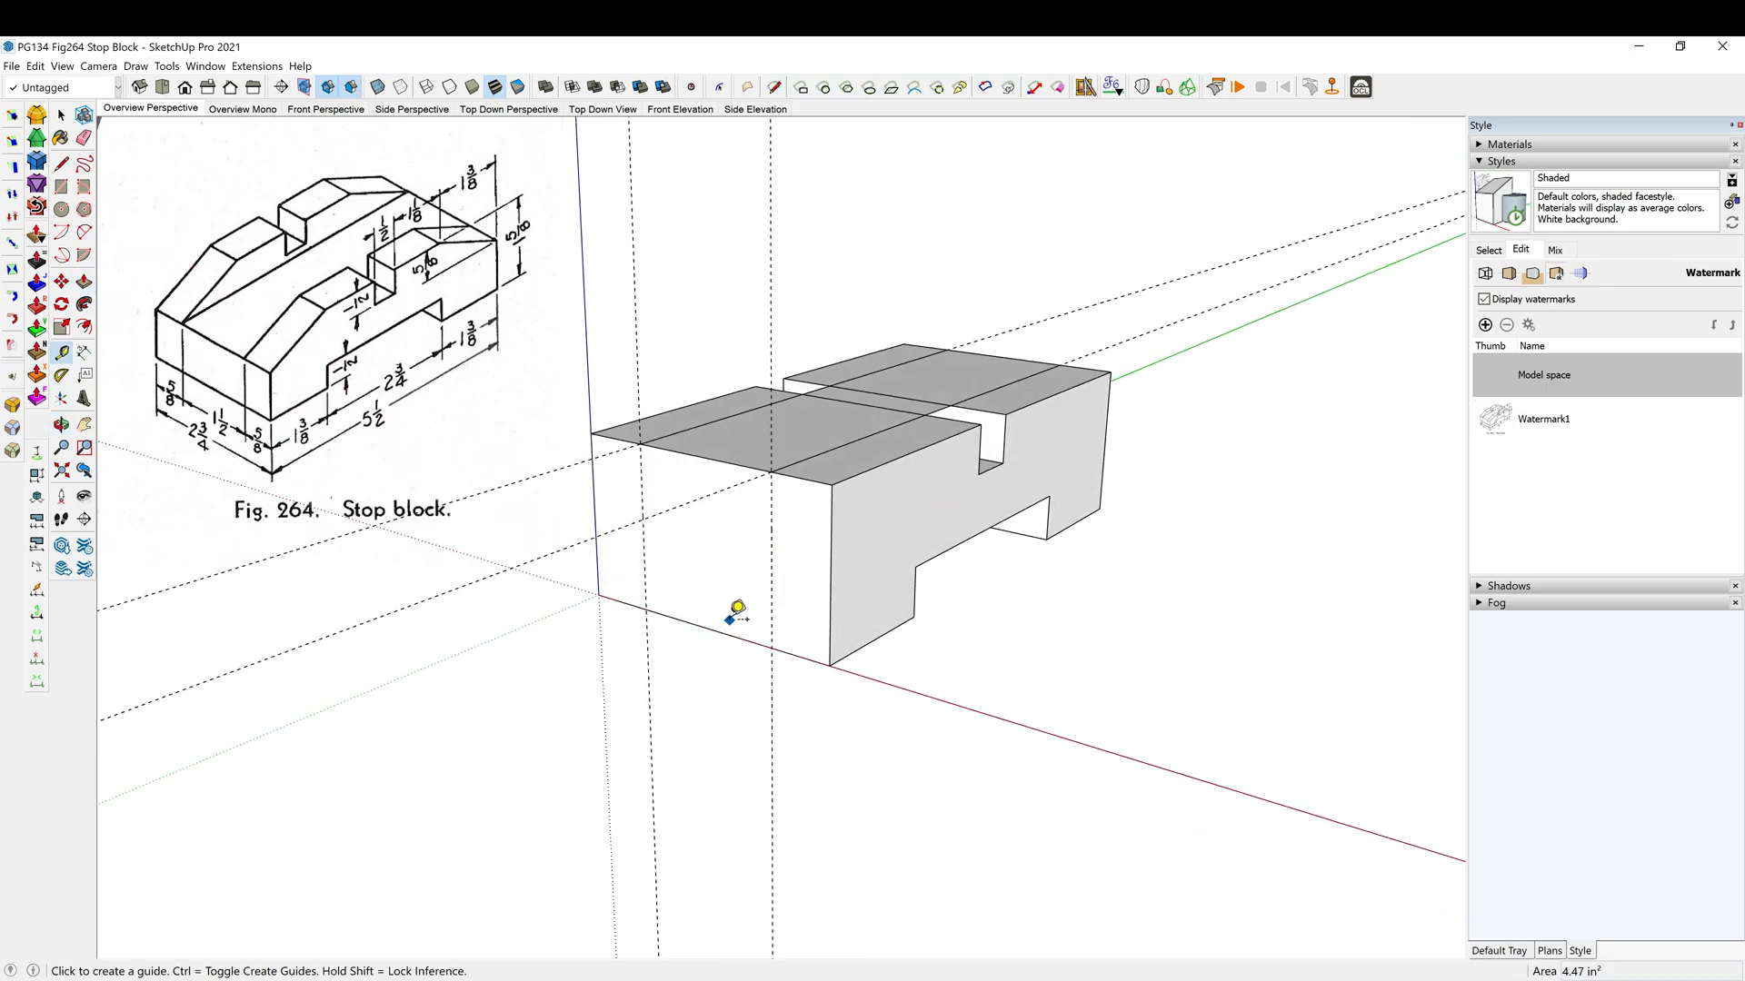
{"action": "left_click", "coordinate": [730, 634]}
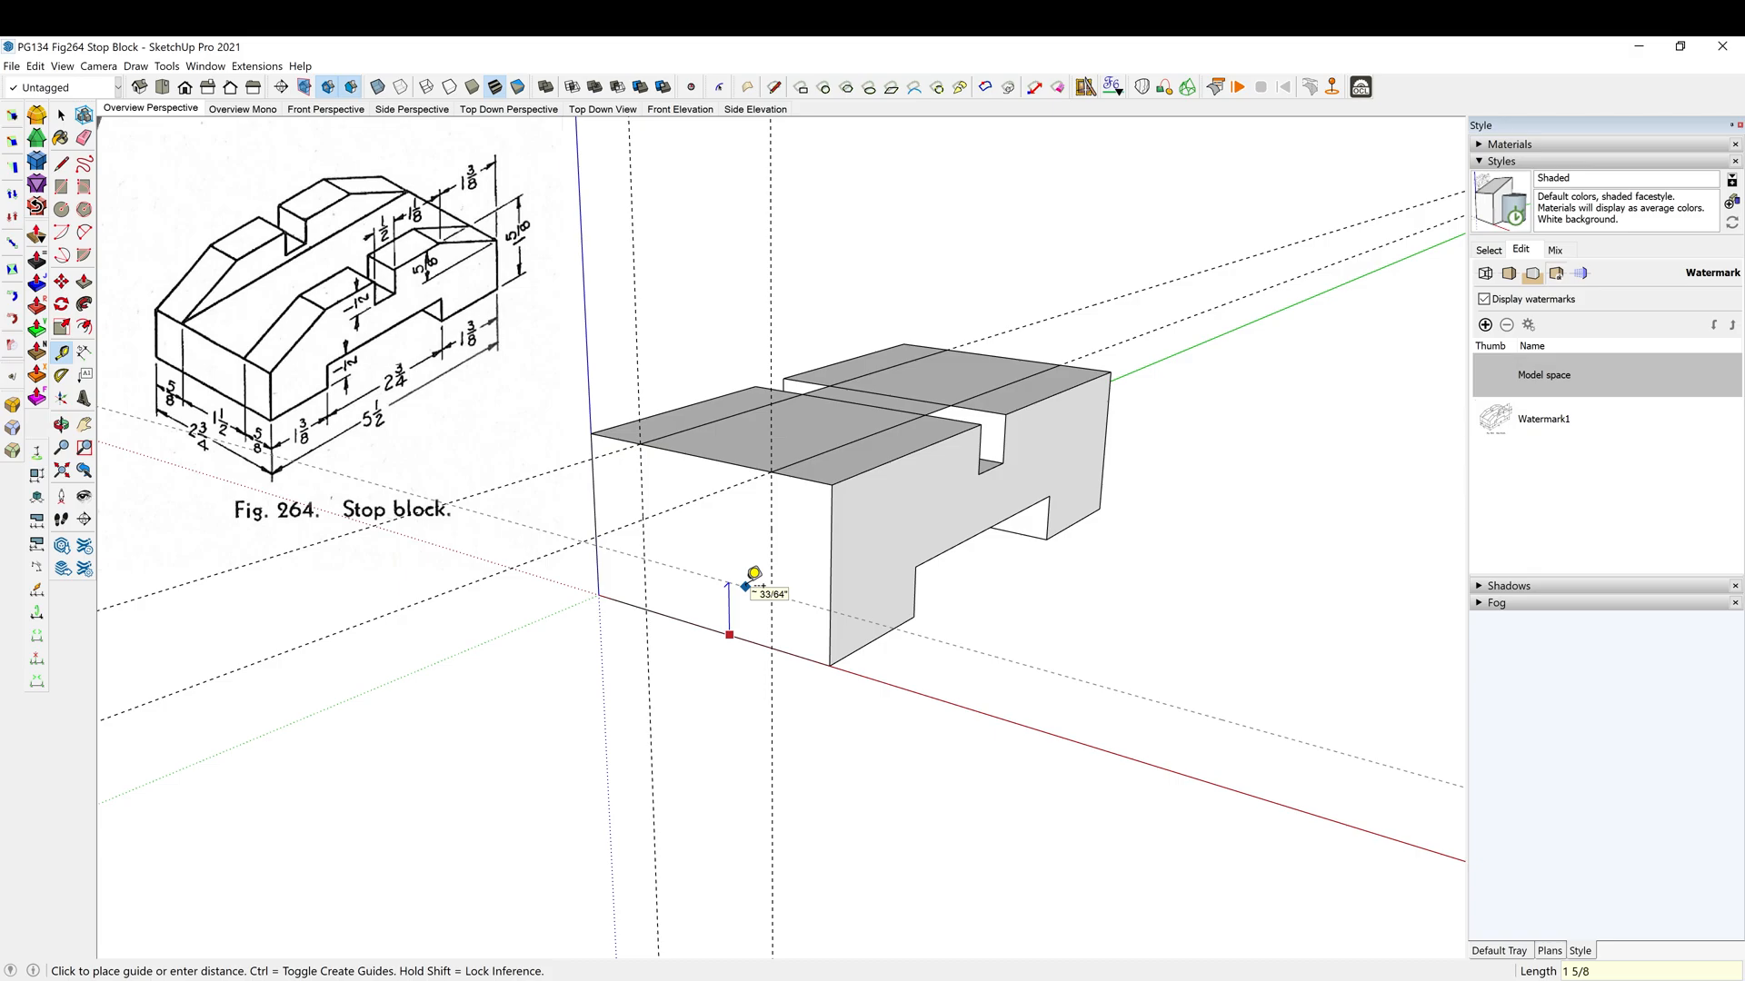
{"action": "key", "text": "Escape"}
{"action": "middle_click_drag", "start_coordinate": [760, 573], "coordinate": [697, 538]}
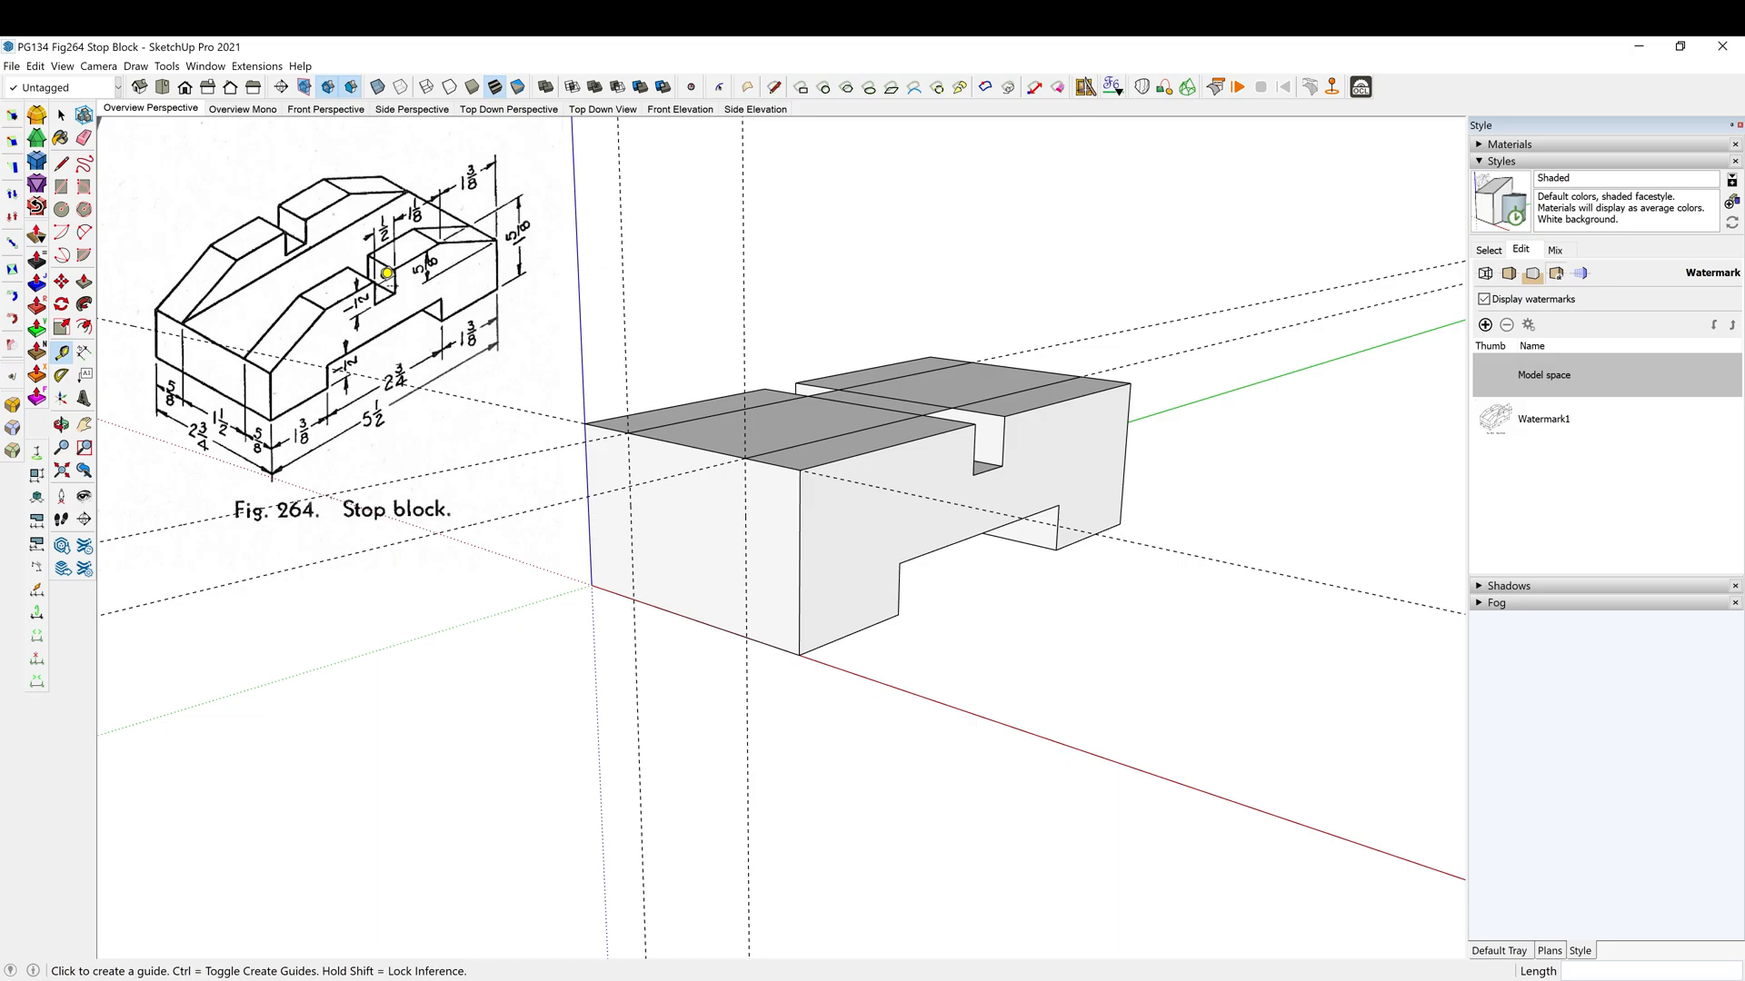
Push the central strip of the top face on the near side of the notch down 5/8"
{"action": "middle_click_drag", "start_coordinate": [418, 304], "coordinate": [512, 356]}
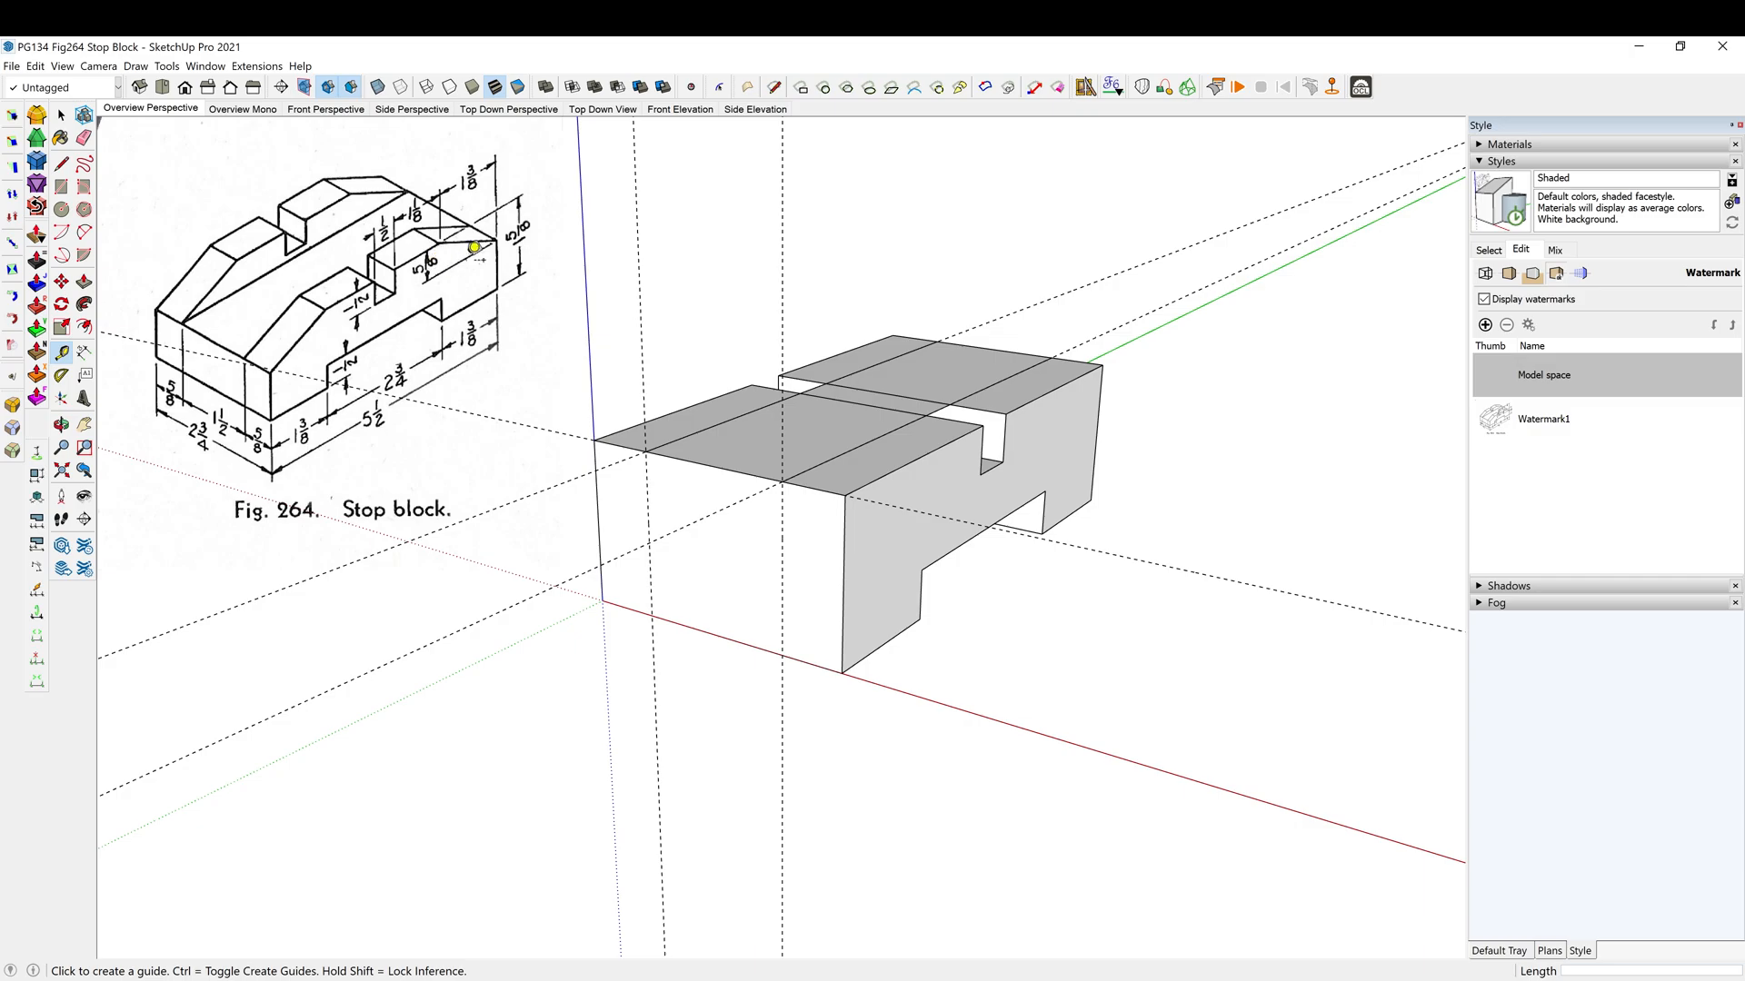
{"action": "middle_click_drag", "start_coordinate": [464, 228], "coordinate": [870, 523]}
{"action": "key", "text": "p"}
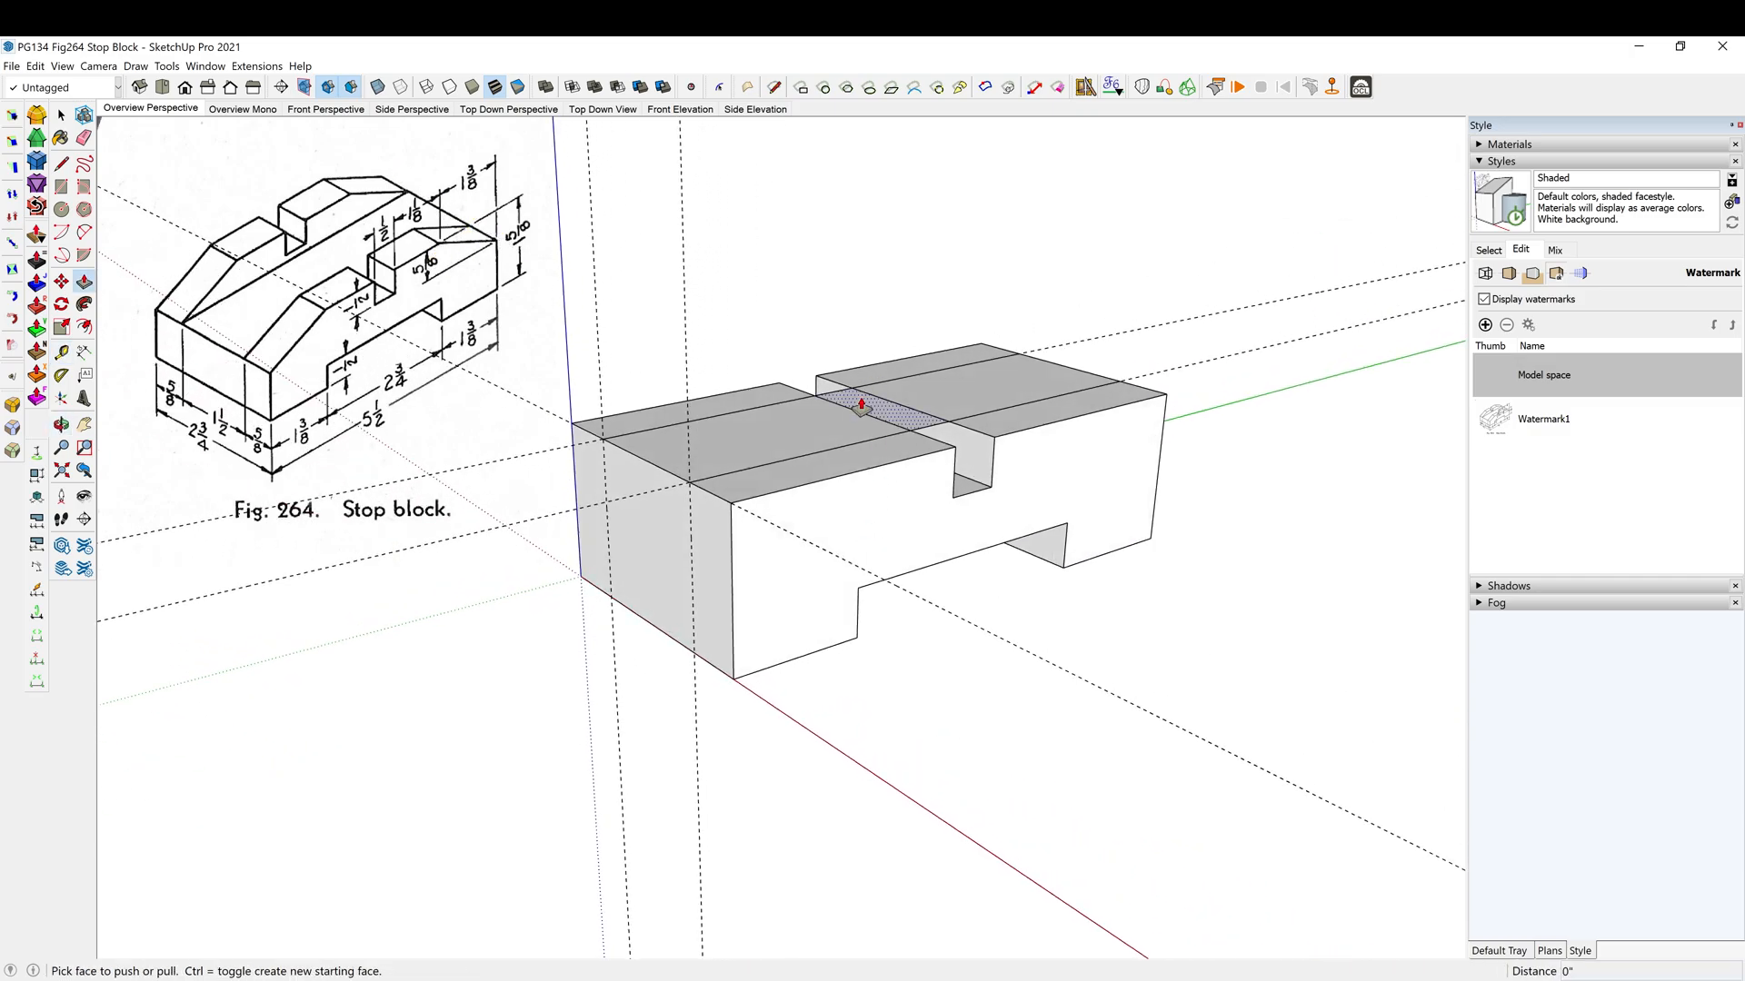
{"action": "left_click", "coordinate": [731, 451]}
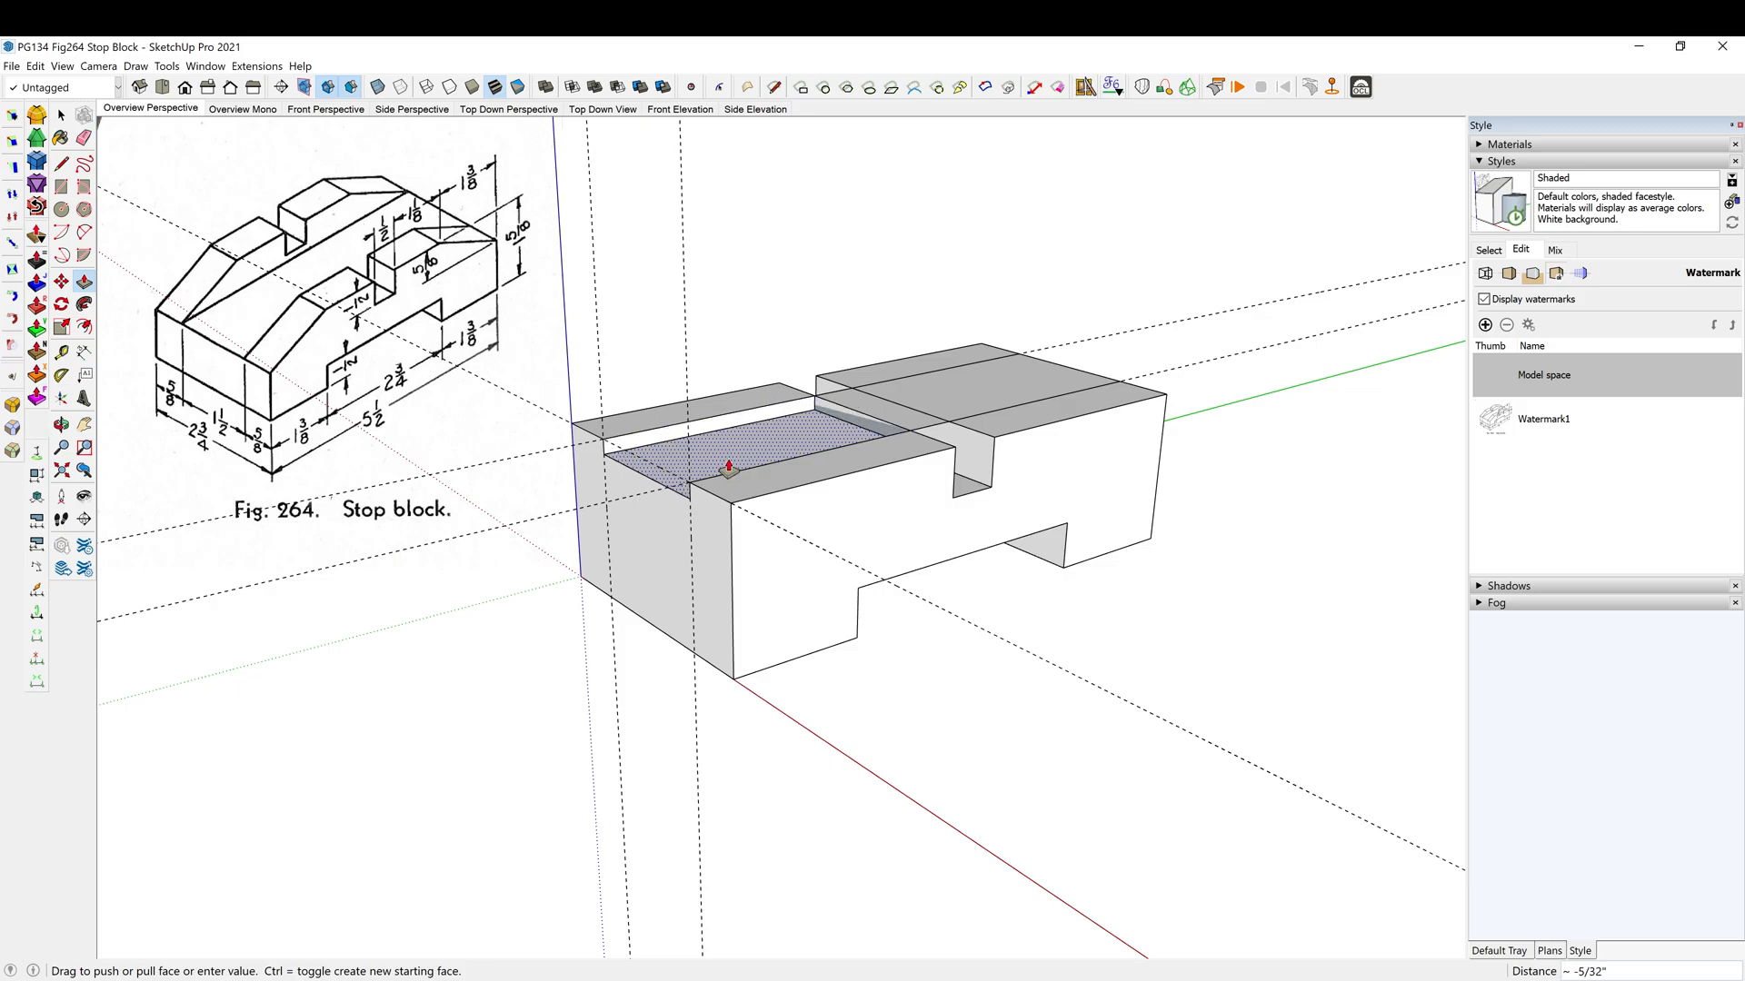
{"action": "key", "text": "Return"}
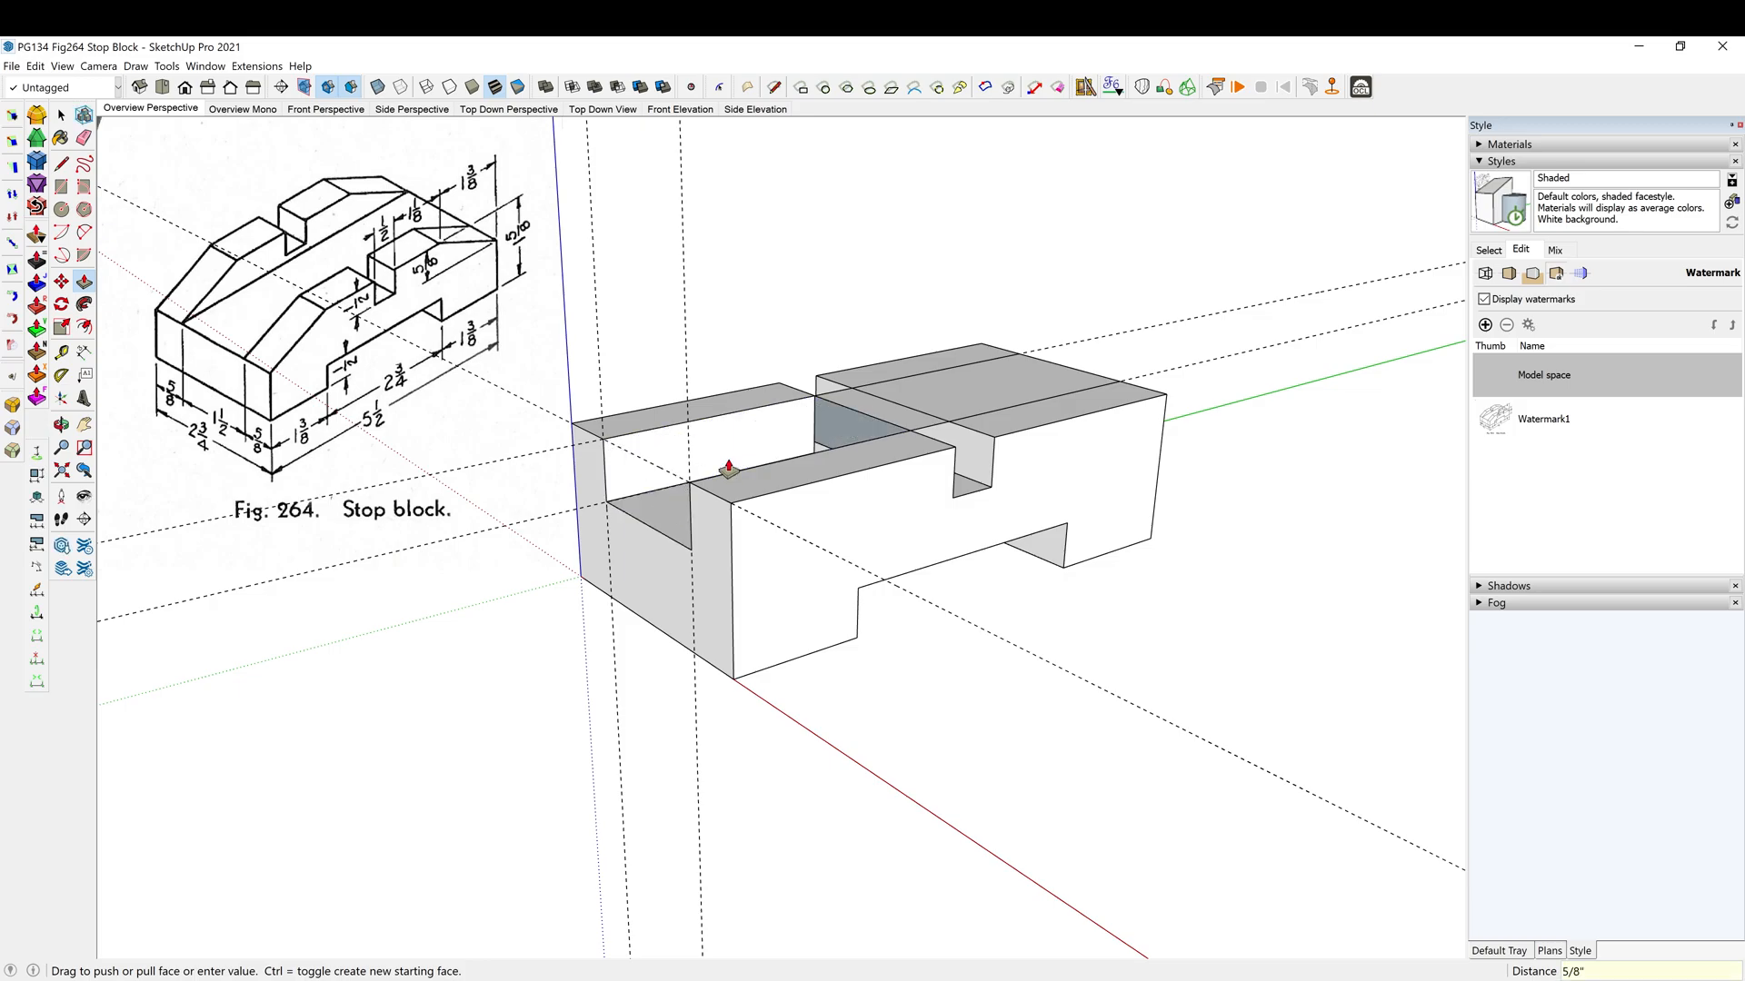
{"action": "middle_click_drag", "start_coordinate": [810, 428], "coordinate": [858, 432]}
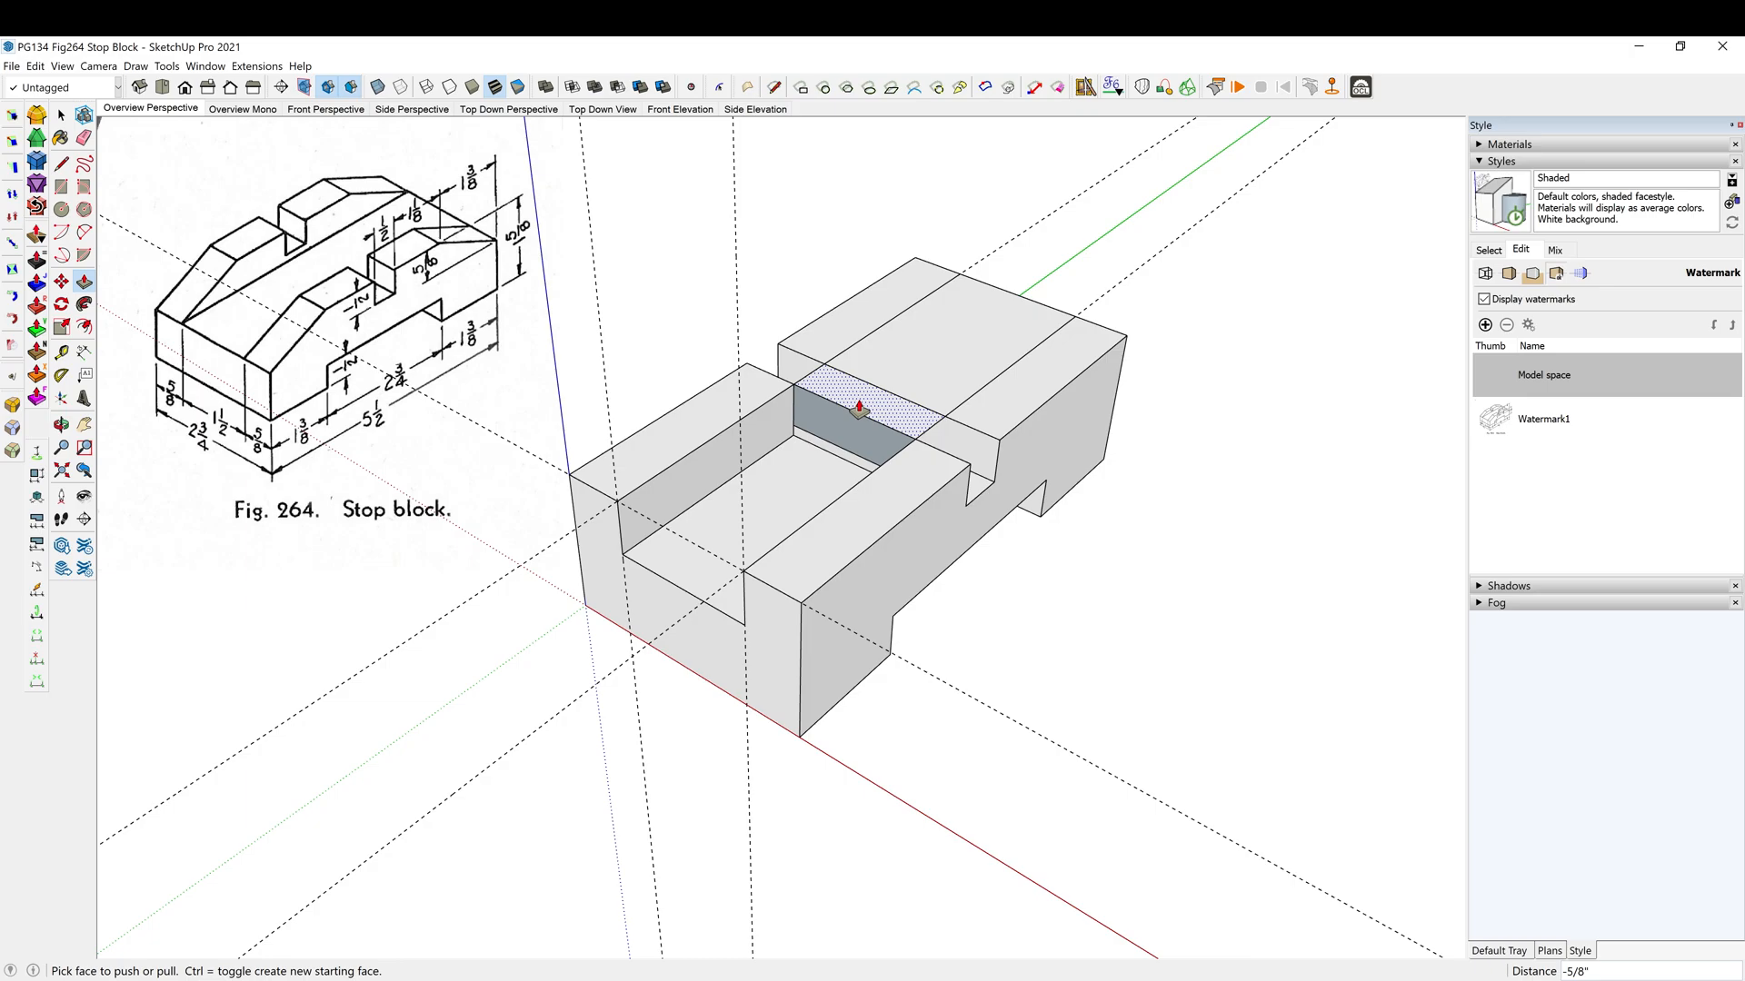
Lower the face bridging the notch to the channel floor and push the far central strip down 5/8"
{"action": "left_click", "coordinate": [859, 432]}
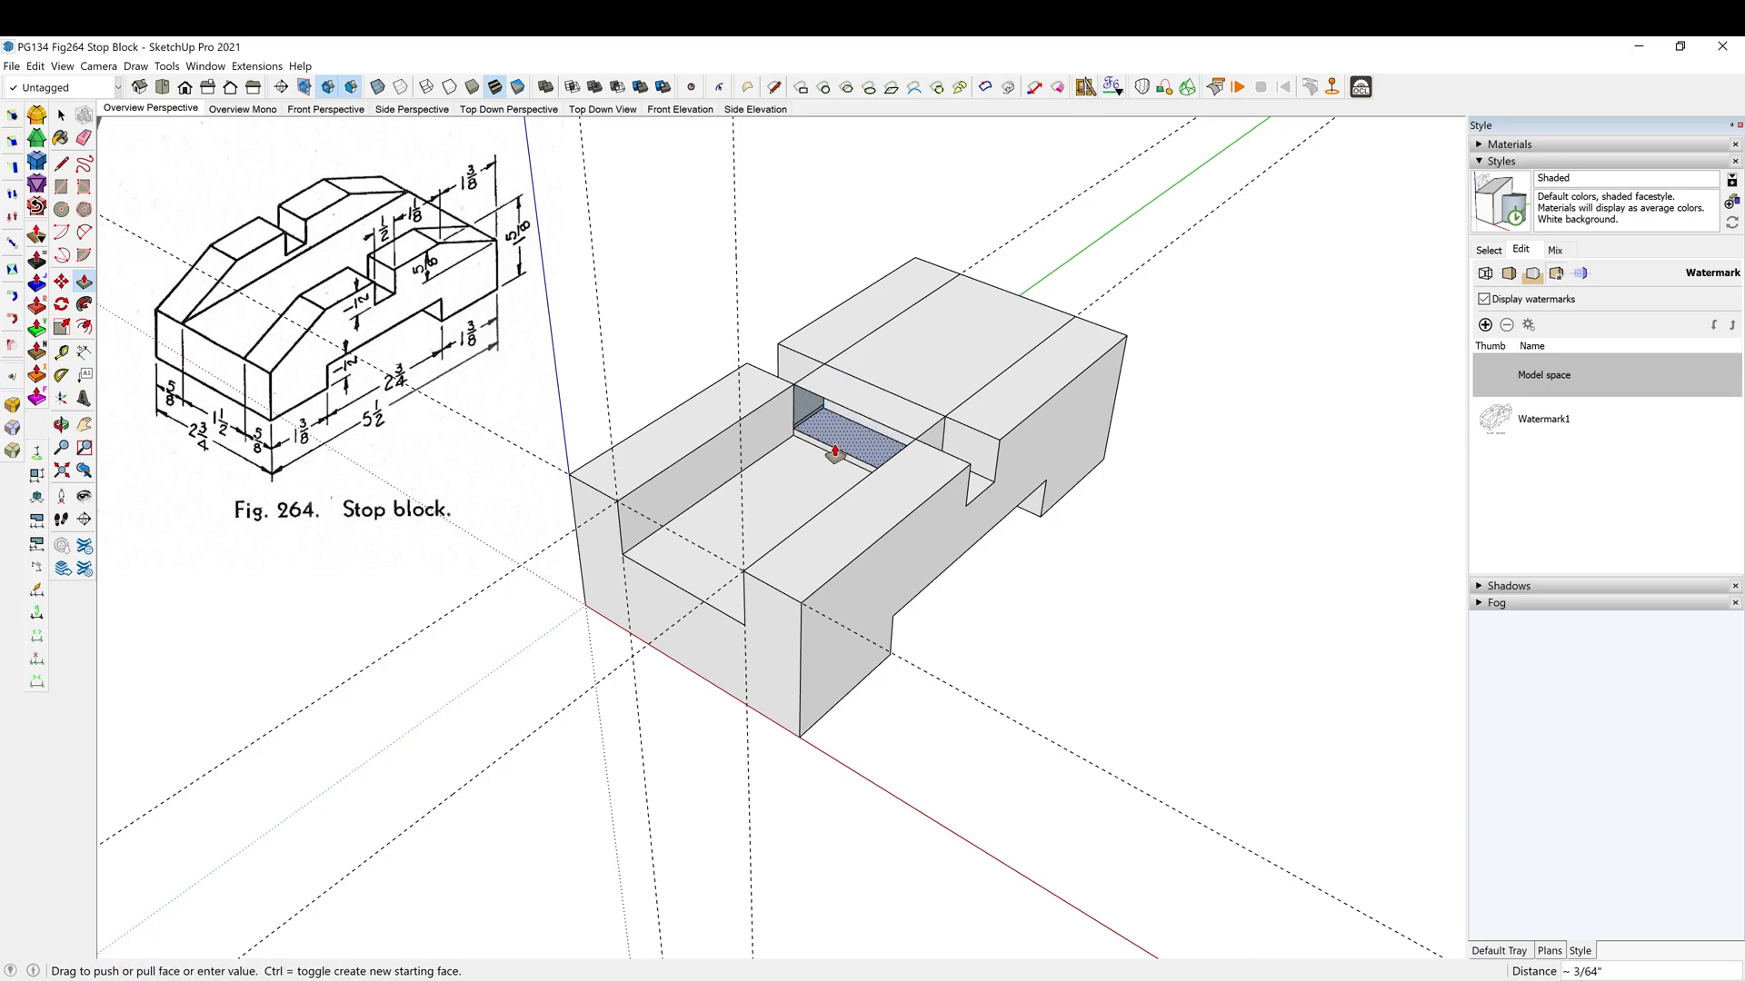
{"action": "left_click", "coordinate": [781, 451]}
{"action": "left_click", "coordinate": [826, 430]}
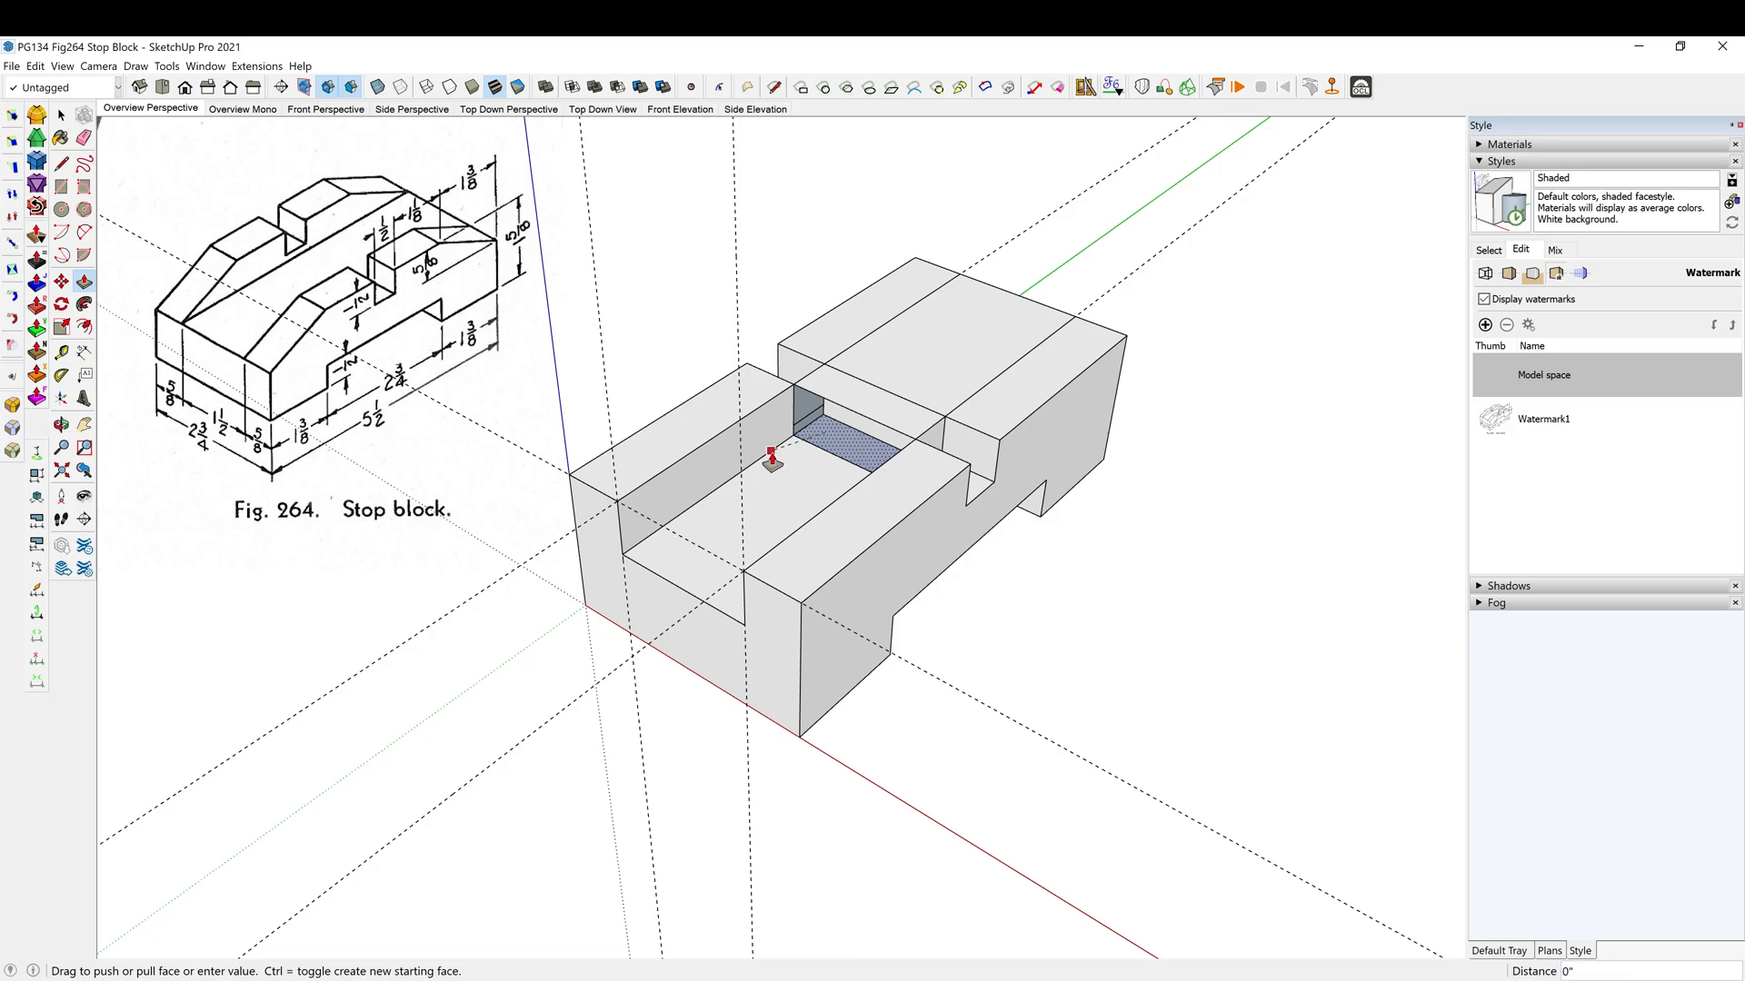
{"action": "left_click", "coordinate": [779, 459]}
{"action": "left_click", "coordinate": [927, 367]}
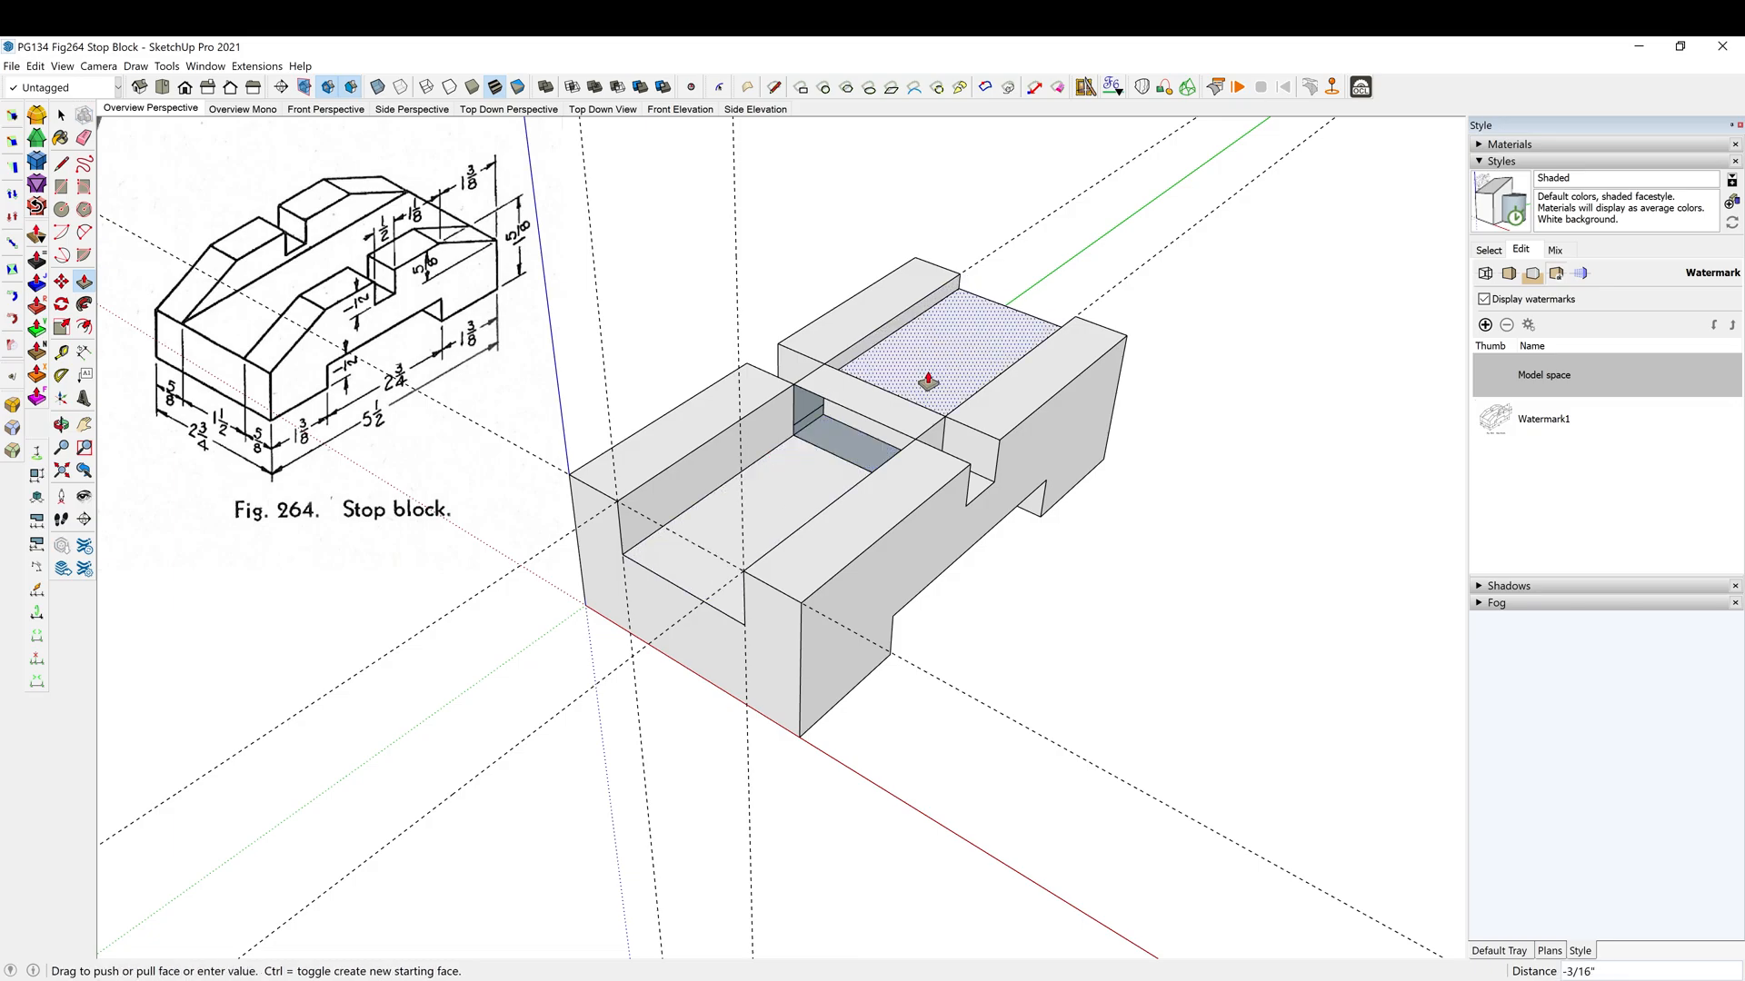
{"action": "key", "text": "Return"}
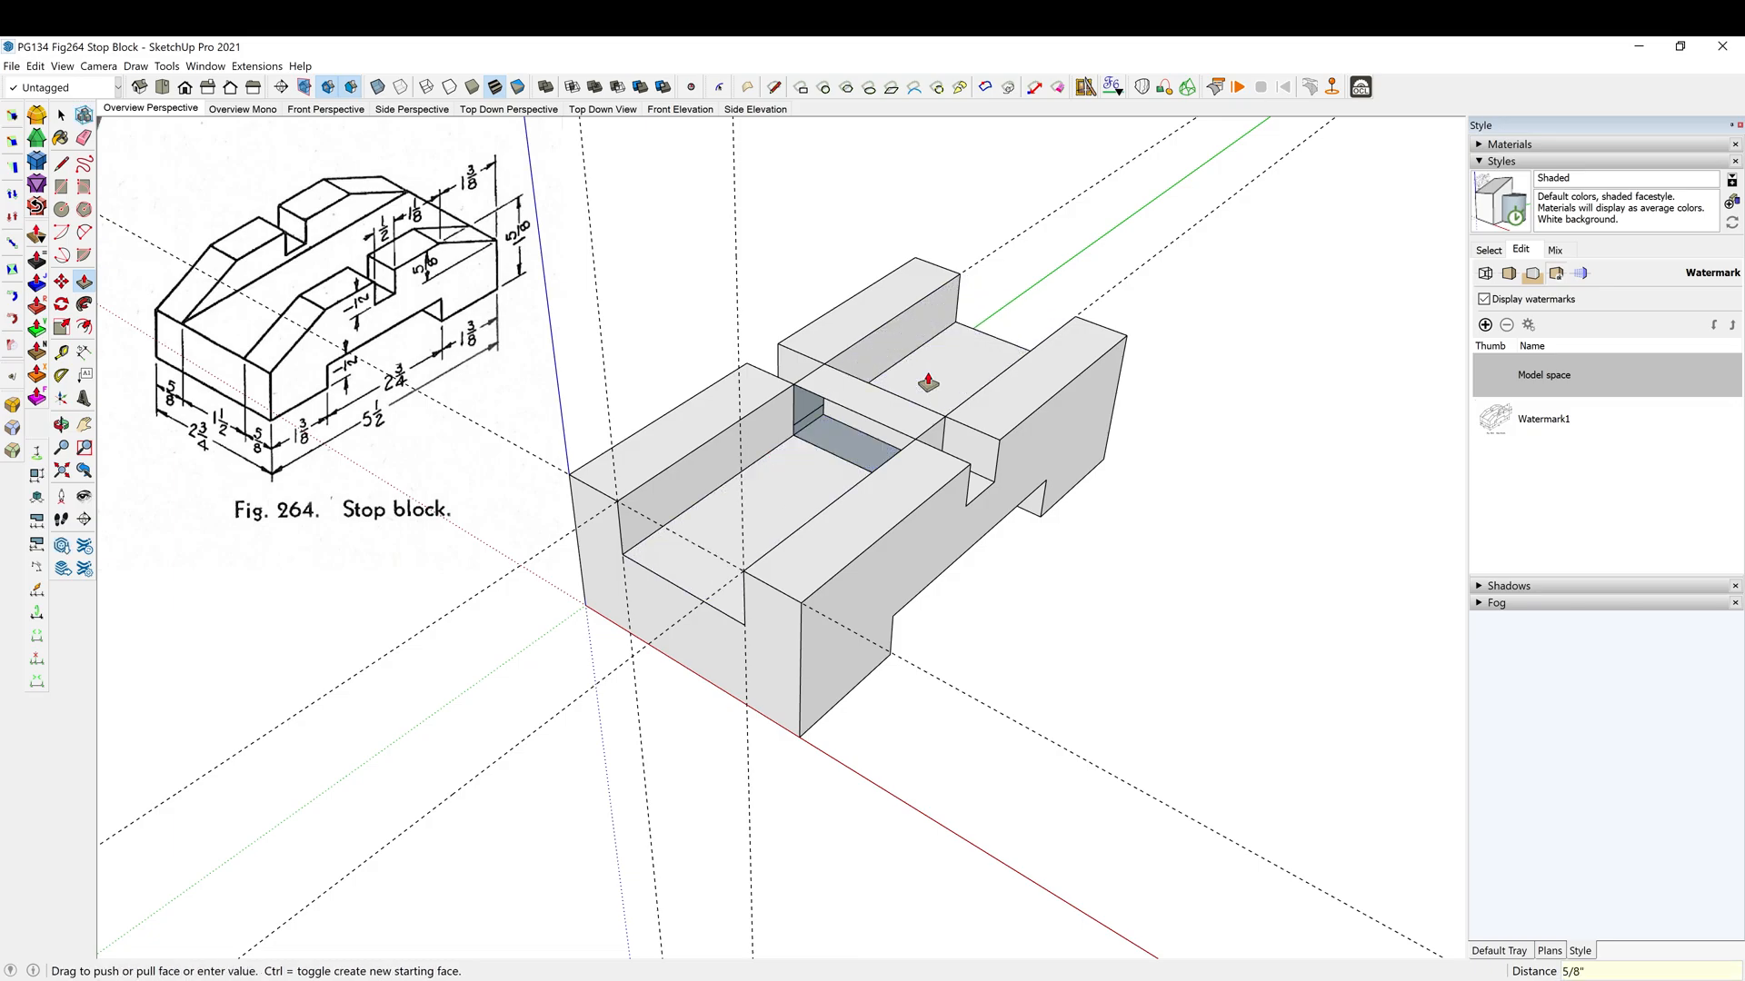
Erase the leftover geometry bridging the notch above the channel
{"action": "scroll", "coordinate": [932, 462], "scroll_direction": "up", "scroll_amount": 3}
{"action": "middle_click_drag", "start_coordinate": [932, 461], "coordinate": [806, 455]}
{"action": "mouse_move", "coordinate": [972, 507]}
{"action": "middle_mouse_down"}
{"action": "mouse_move", "coordinate": [927, 506]}
{"action": "mouse_move", "coordinate": [961, 494]}
{"action": "mouse_move", "coordinate": [993, 440]}
{"action": "mouse_move", "coordinate": [789, 369]}
{"action": "mouse_move", "coordinate": [537, 448]}
{"action": "mouse_move", "coordinate": [765, 342]}
{"action": "mouse_move", "coordinate": [837, 390]}
{"action": "mouse_move", "coordinate": [849, 479]}
{"action": "mouse_move", "coordinate": [878, 478]}
{"action": "mouse_move", "coordinate": [822, 721]}
{"action": "mouse_move", "coordinate": [865, 448]}
{"action": "middle_mouse_up"}
{"action": "key", "text": "e"}
{"action": "left_click", "coordinate": [798, 292]}
Reverse the channel floor face on the near side of the notch
{"action": "key", "text": "space"}
{"action": "left_click", "coordinate": [713, 424]}
{"action": "right_click", "coordinate": [713, 424]}
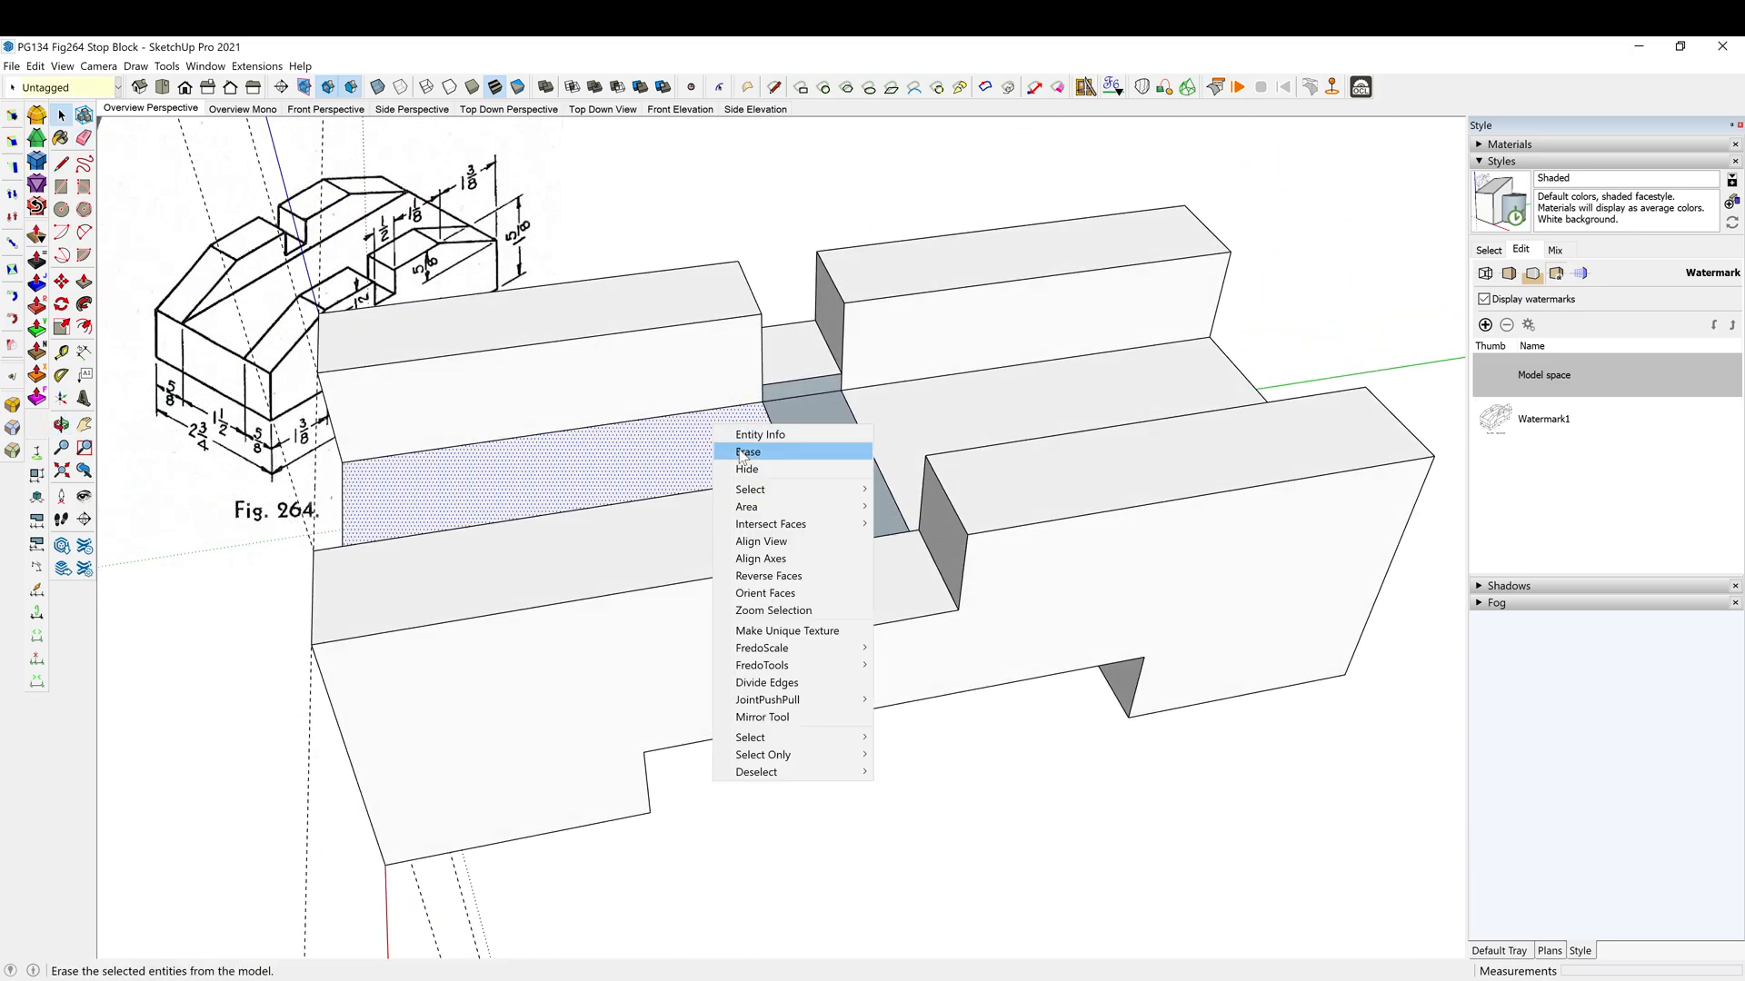
{"action": "left_click", "coordinate": [778, 578]}
{"action": "middle_click_drag", "start_coordinate": [779, 584], "coordinate": [1056, 417]}
Orient the model's faces to match the channel floor face on the far side of the notch
{"action": "left_click", "coordinate": [1056, 417]}
{"action": "right_click", "coordinate": [1018, 425]}
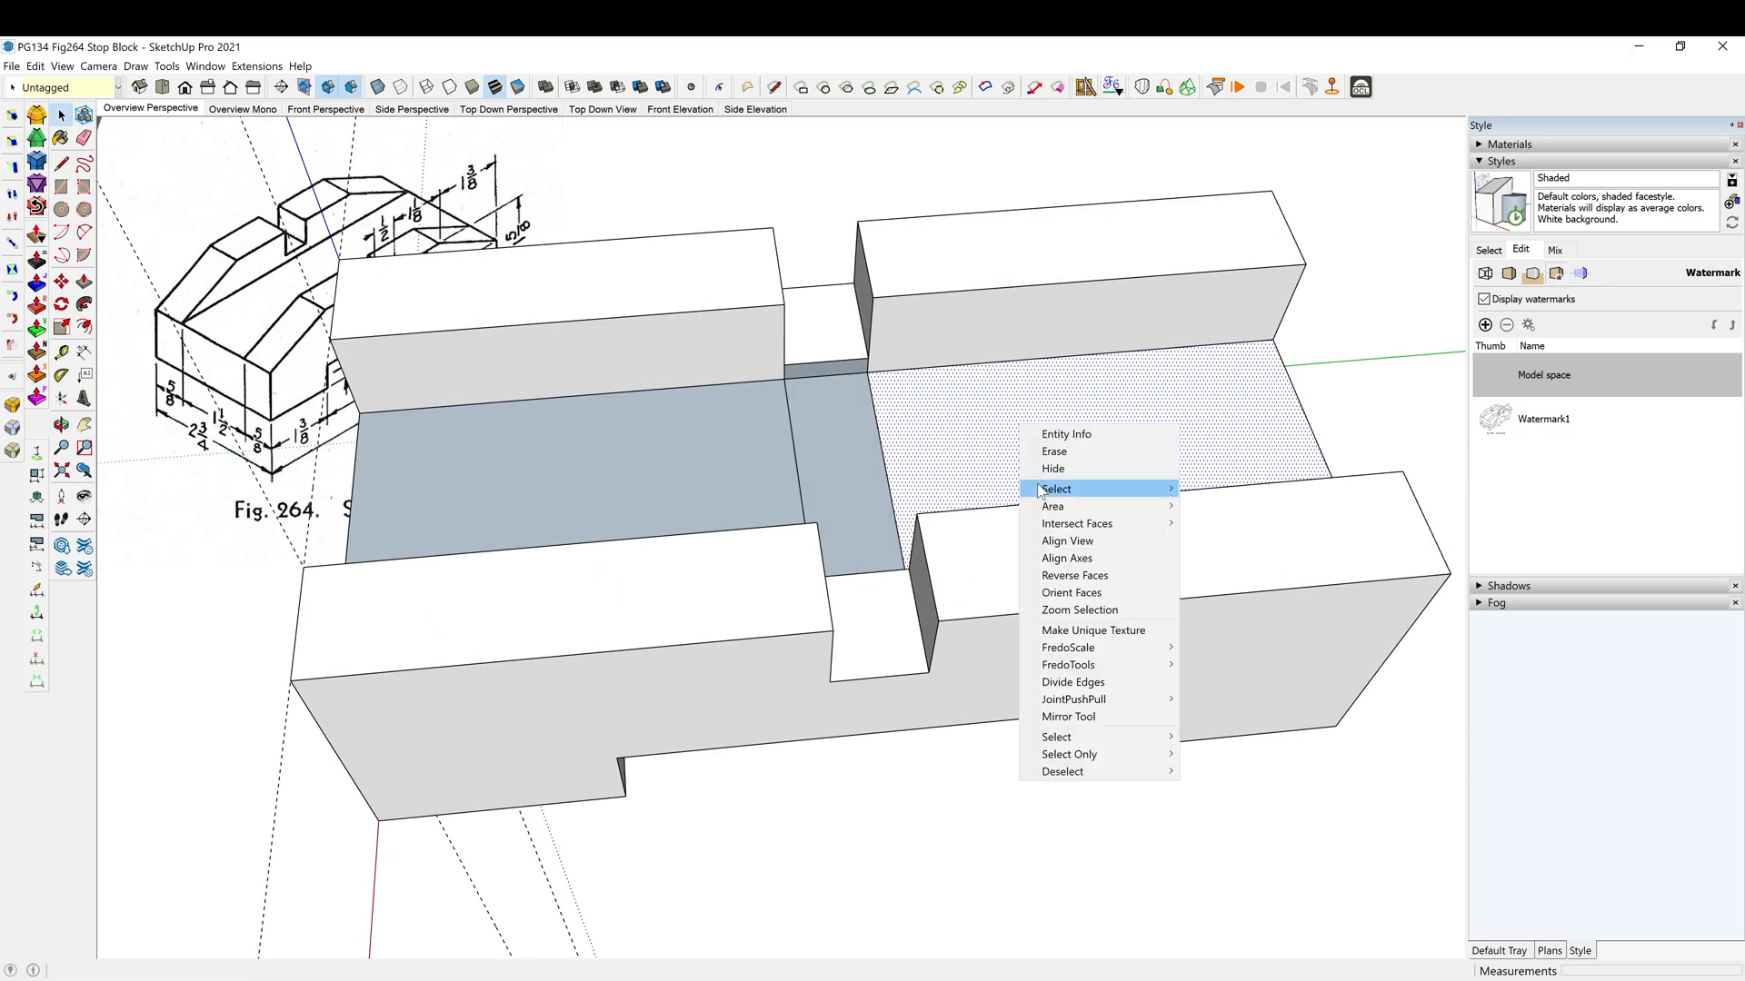
{"action": "left_click", "coordinate": [1063, 593]}
{"action": "mouse_move", "coordinate": [1060, 604]}
{"action": "middle_mouse_down"}
{"action": "mouse_move", "coordinate": [928, 418]}
{"action": "mouse_move", "coordinate": [810, 528]}
{"action": "middle_mouse_up"}
Erase the leftover seam edges across the channel floor at the notch and clear the remaining guides
{"action": "key", "text": "e"}
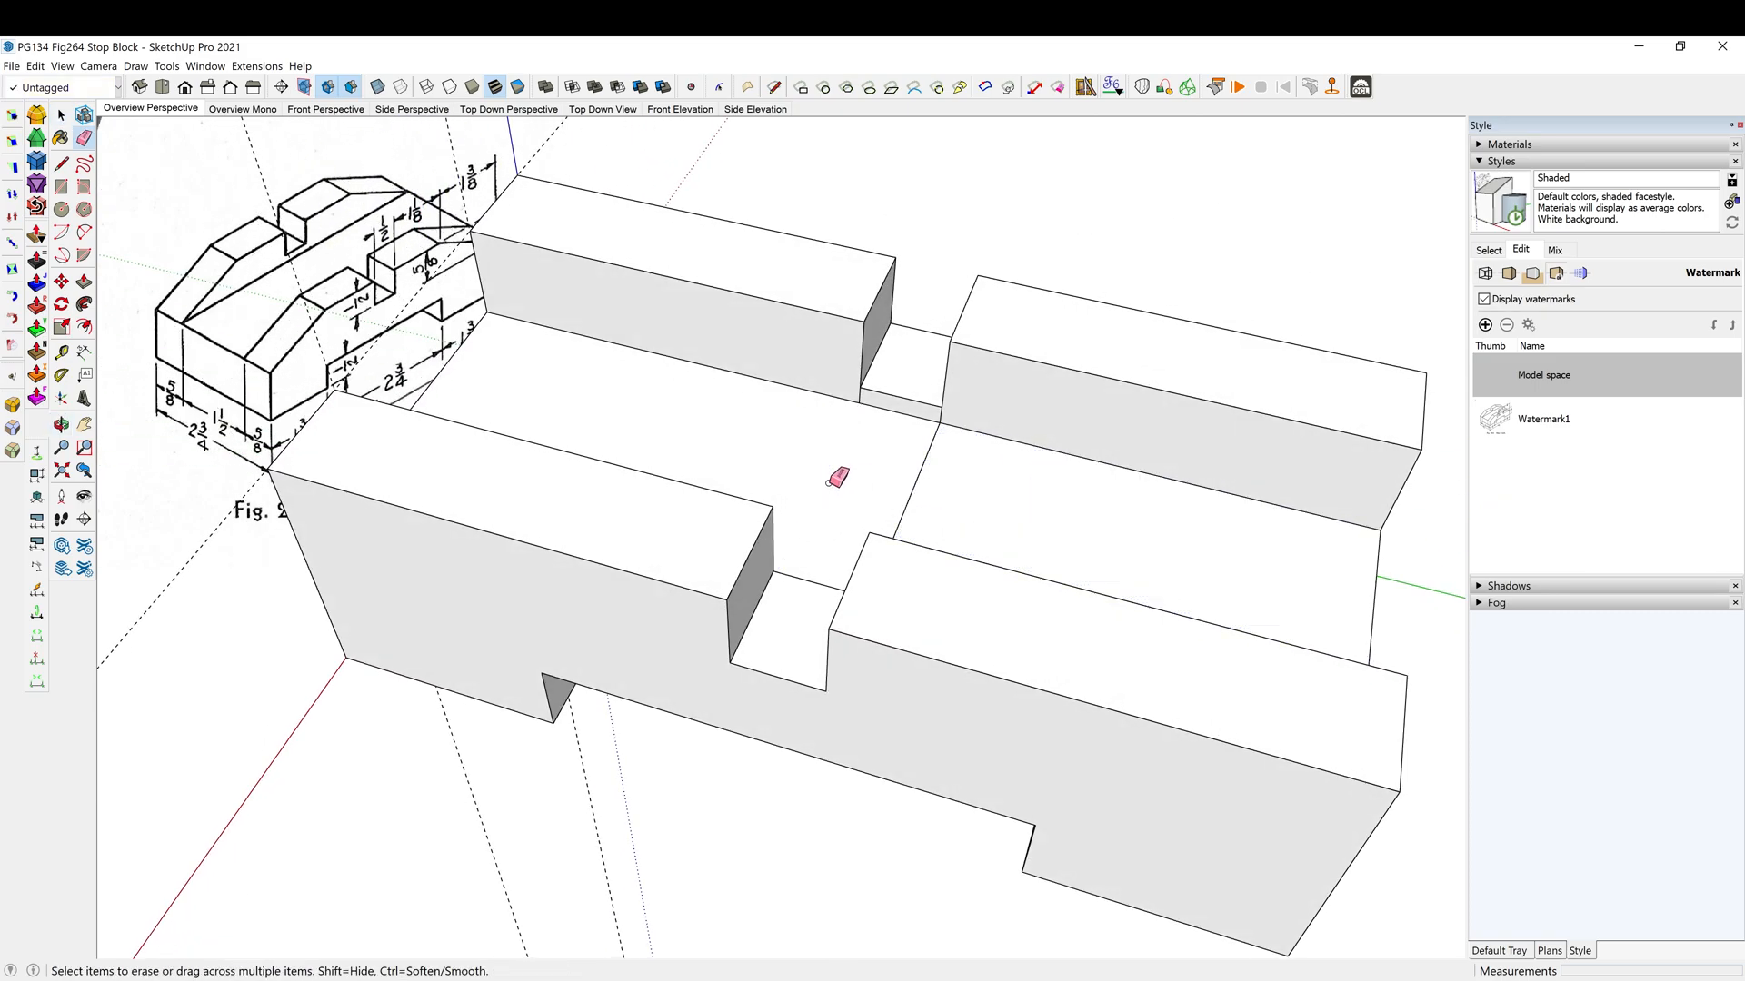
{"action": "scroll", "coordinate": [945, 411], "scroll_direction": "up", "scroll_amount": 5}
{"action": "left_click_drag", "start_coordinate": [948, 411], "coordinate": [774, 368]}
{"action": "mouse_move", "coordinate": [1058, 377]}
{"action": "middle_mouse_down"}
{"action": "mouse_move", "coordinate": [503, 436]}
{"action": "mouse_move", "coordinate": [576, 401]}
{"action": "mouse_move", "coordinate": [658, 455]}
{"action": "middle_mouse_up"}
{"action": "left_click_drag", "start_coordinate": [621, 480], "coordinate": [566, 517]}
{"action": "left_click", "coordinate": [517, 571]}
{"action": "scroll", "coordinate": [850, 457], "scroll_direction": "down", "scroll_amount": 8}
{"action": "mouse_move", "coordinate": [636, 500]}
{"action": "middle_mouse_down"}
{"action": "mouse_move", "coordinate": [928, 452]}
{"action": "mouse_move", "coordinate": [1109, 451]}
{"action": "mouse_move", "coordinate": [1254, 506]}
{"action": "mouse_move", "coordinate": [1215, 529]}
{"action": "mouse_move", "coordinate": [939, 552]}
{"action": "middle_mouse_up"}
{"action": "key", "text": "space"}
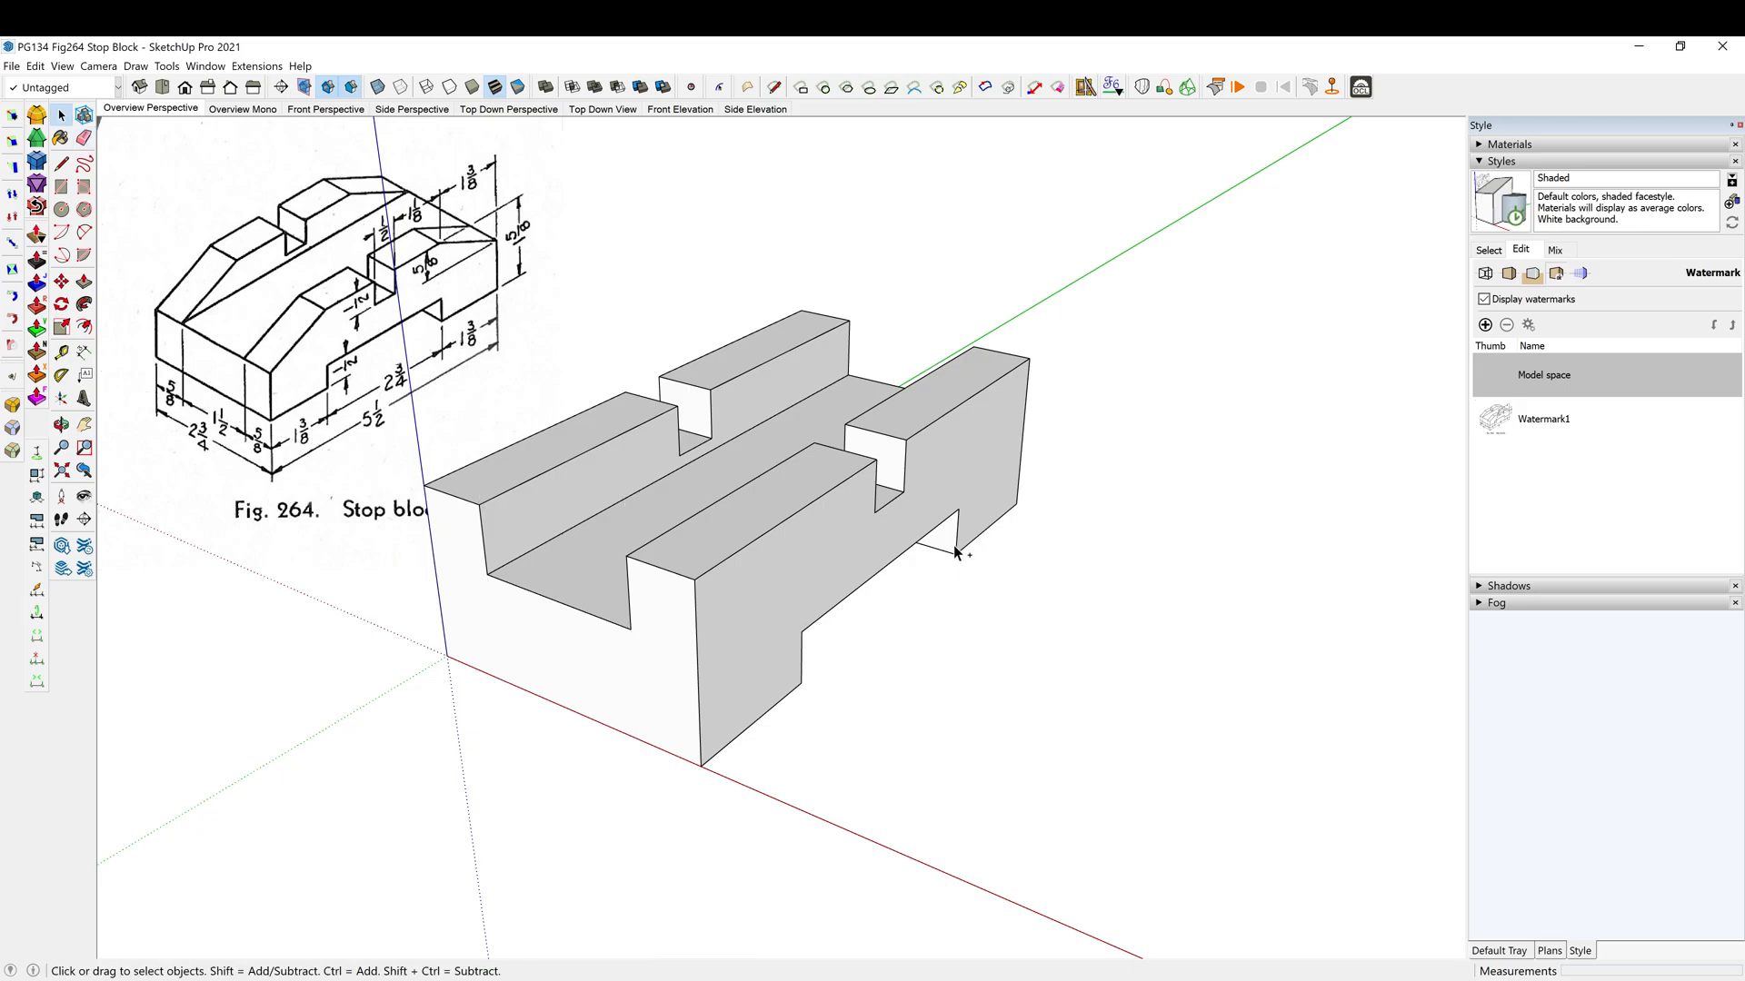
Place guides across the top of the block 1 3/8" in from both ends
{"action": "middle_click_drag", "start_coordinate": [773, 515], "coordinate": [775, 585]}
{"action": "scroll", "coordinate": [775, 584], "scroll_direction": "up", "scroll_amount": 3}
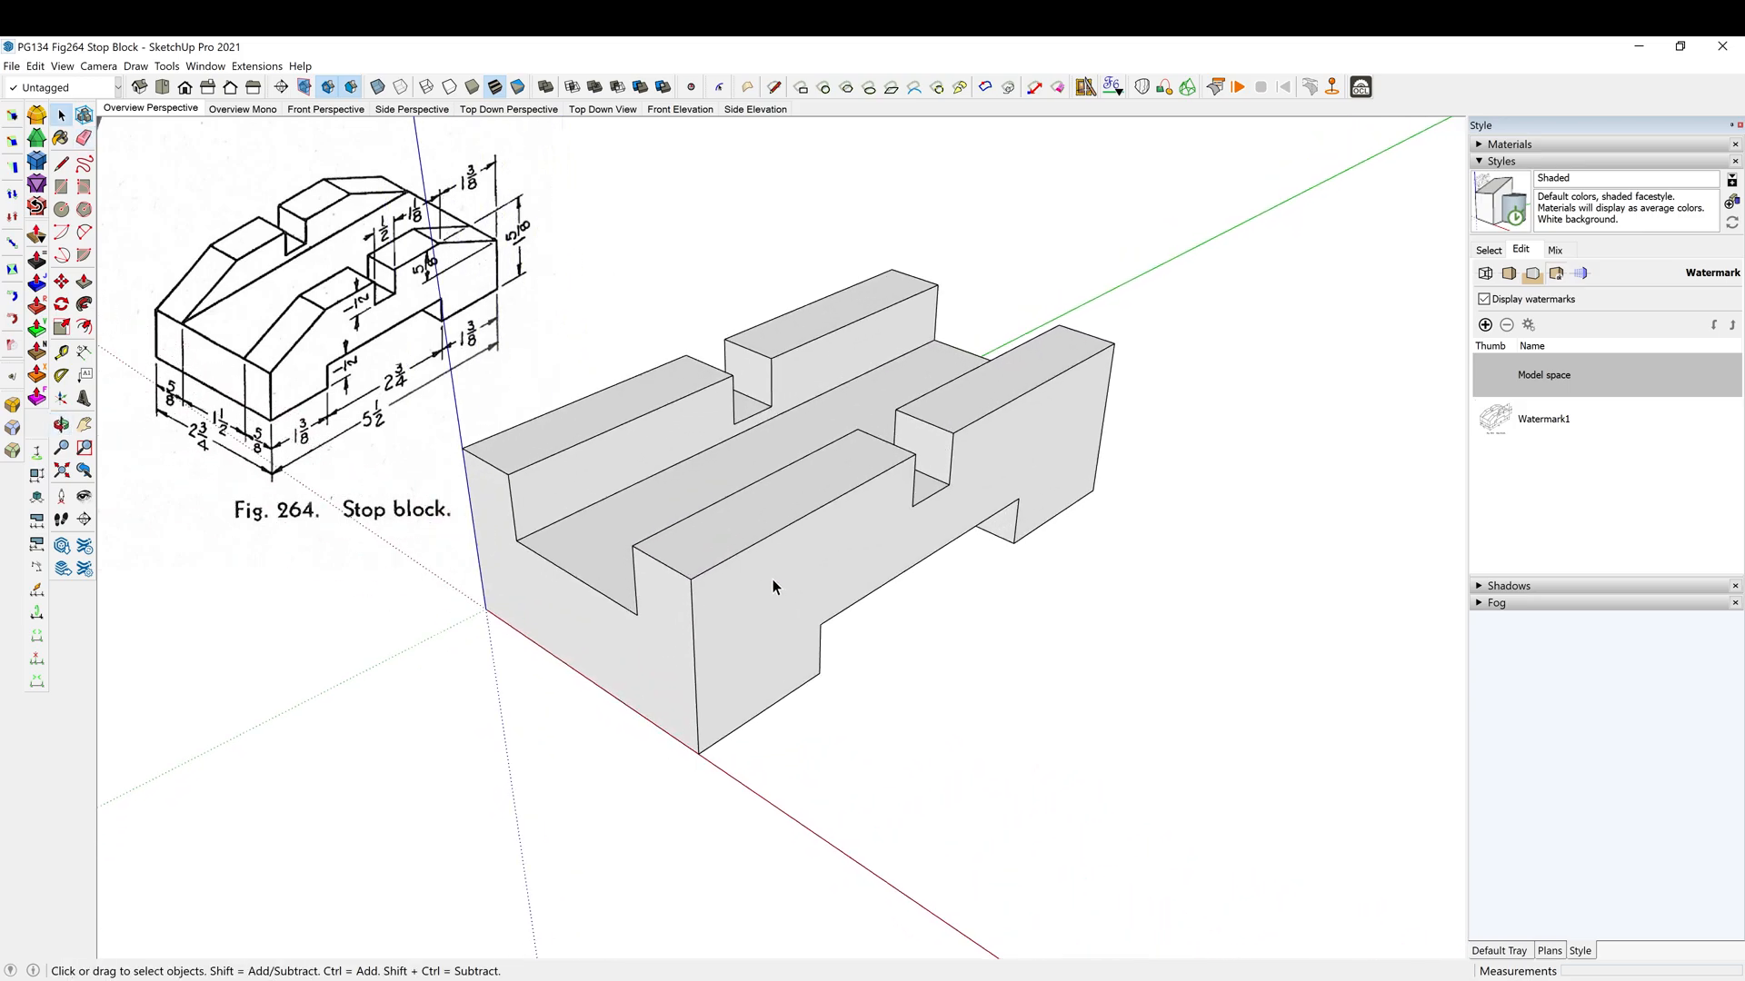
{"action": "middle_click_drag", "start_coordinate": [907, 524], "coordinate": [858, 518]}
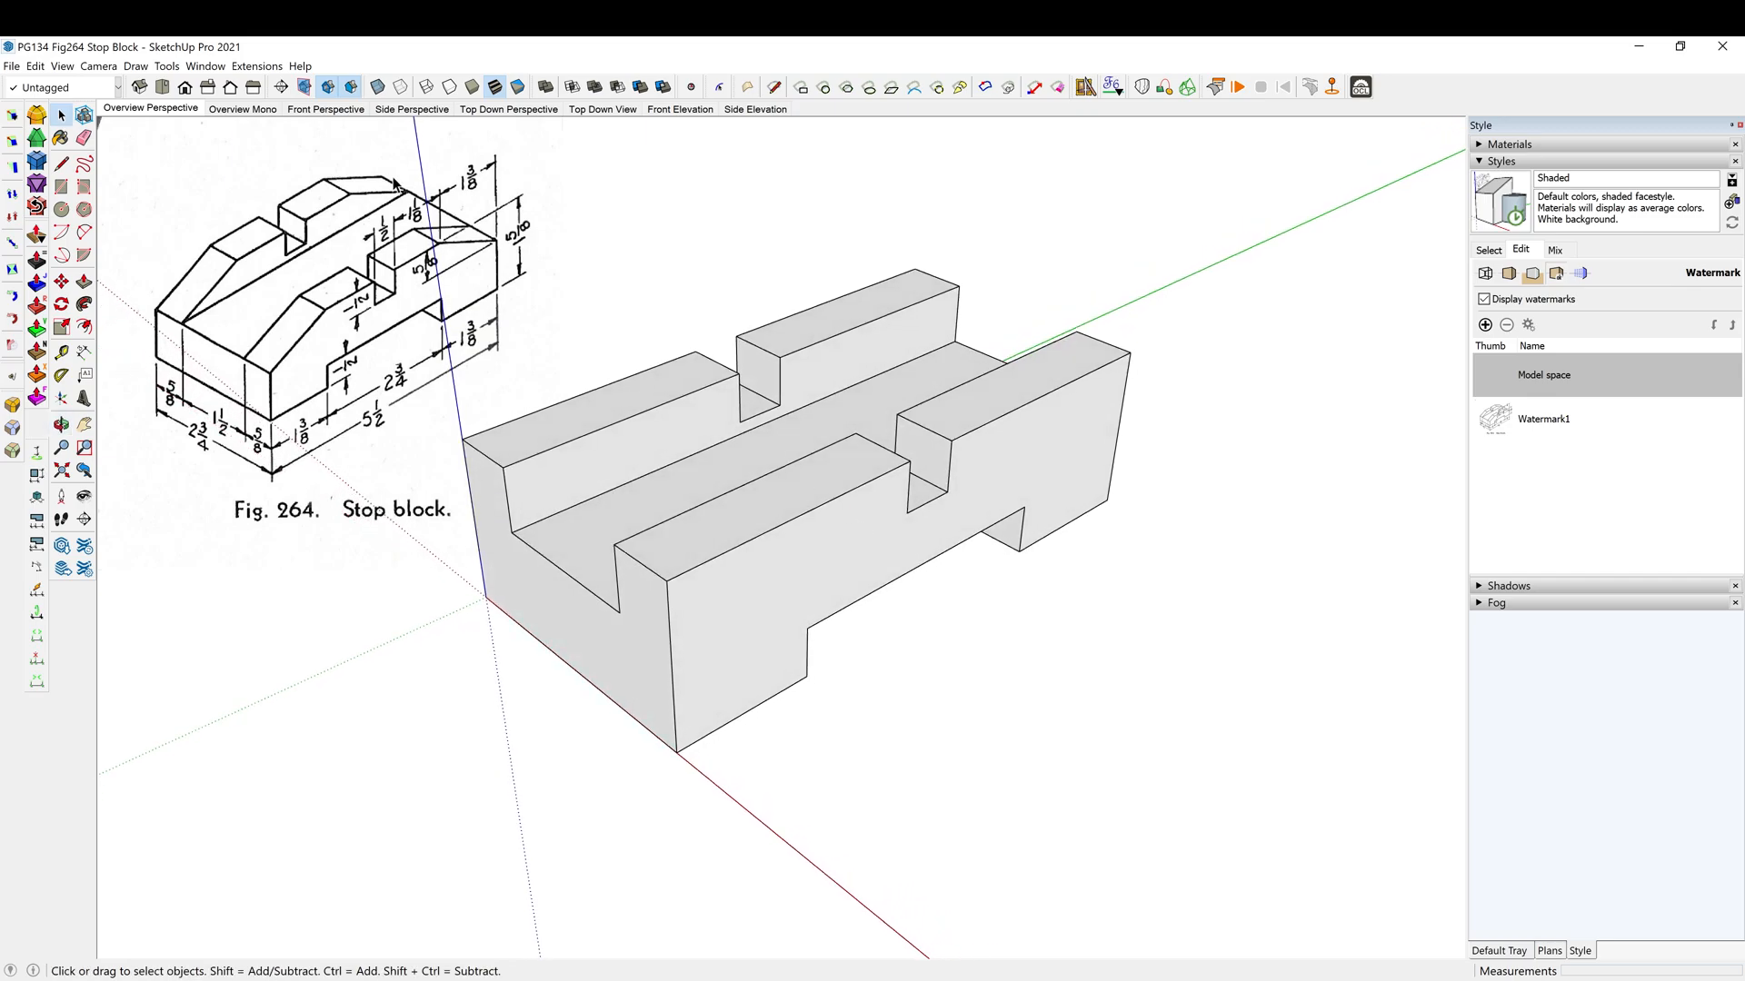
{"action": "middle_click_drag", "start_coordinate": [935, 302], "coordinate": [836, 304]}
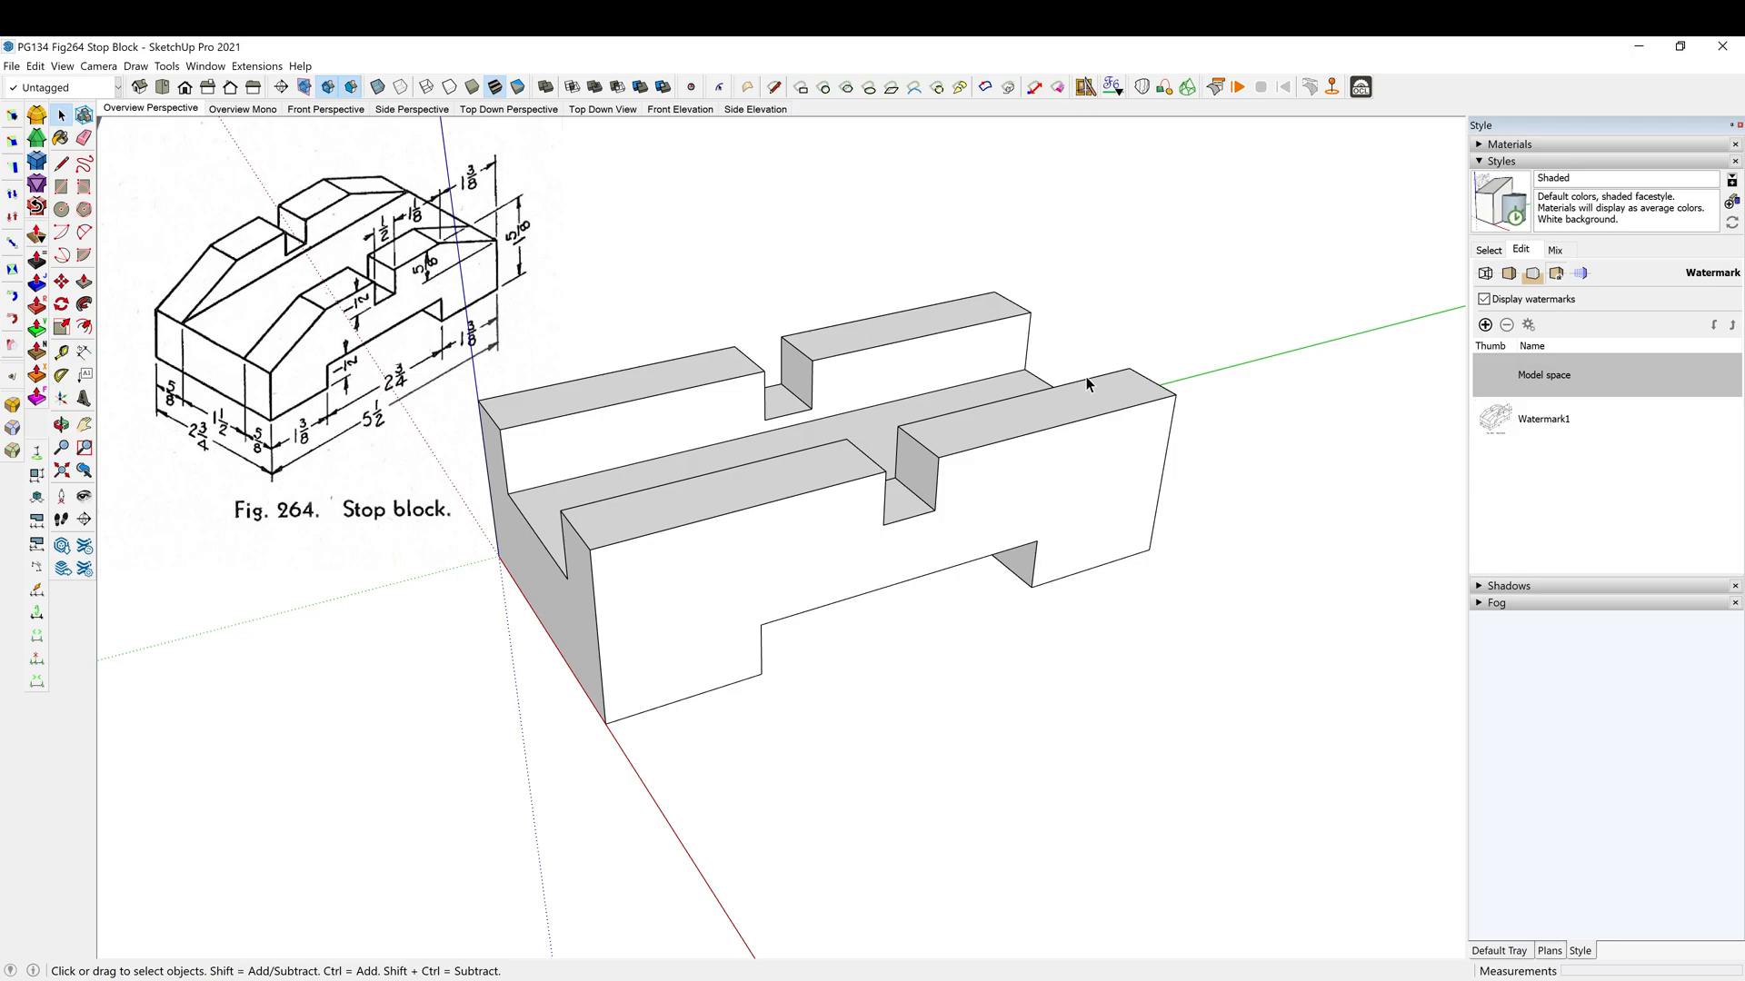
{"action": "key", "text": "t"}
{"action": "left_click", "coordinate": [1152, 380]}
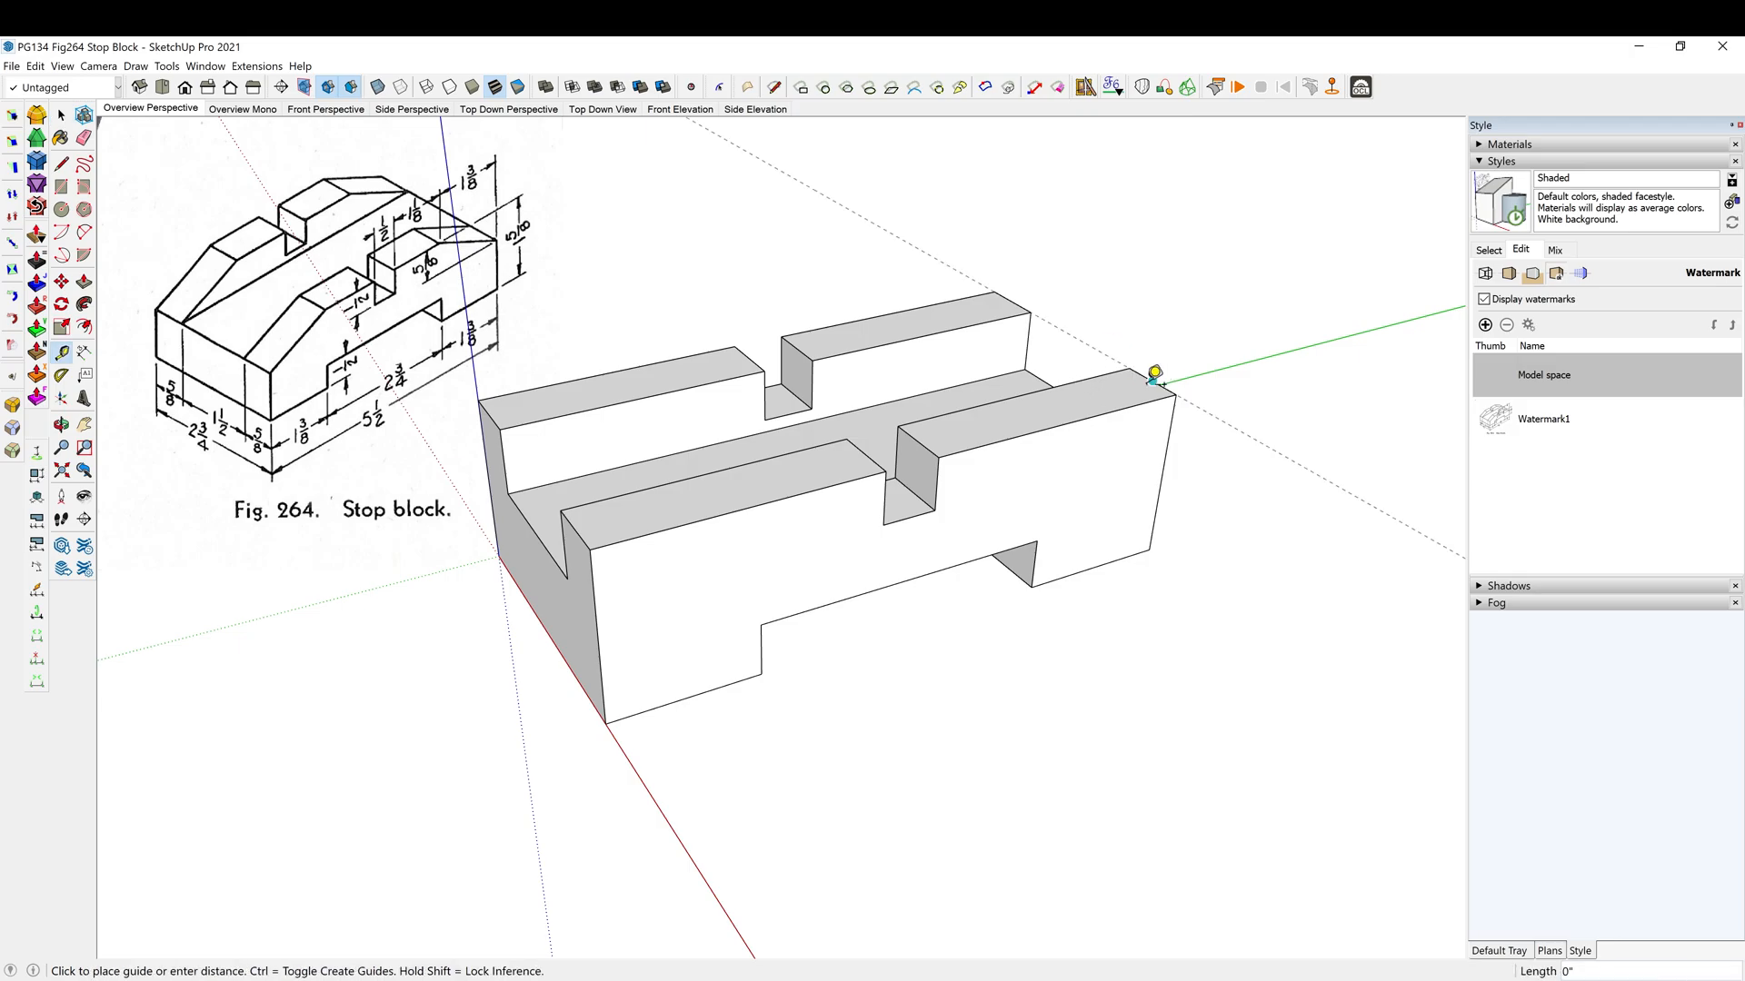
{"action": "left_click", "coordinate": [1100, 400]}
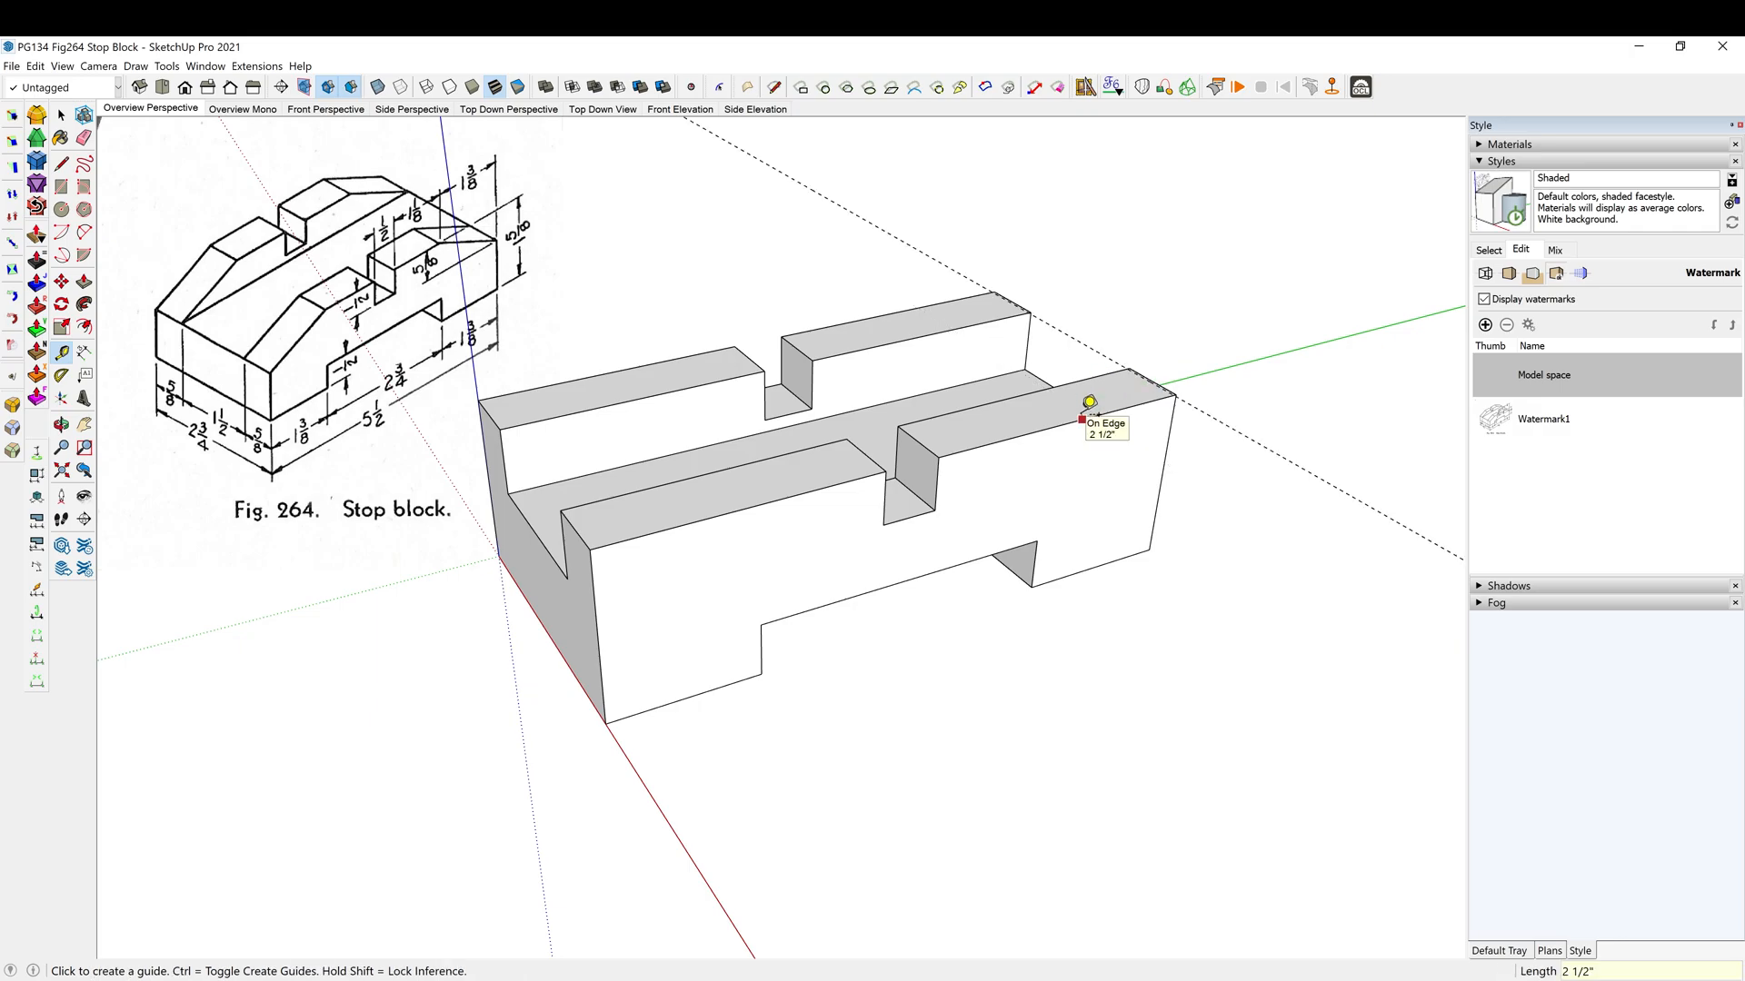
{"action": "scroll", "coordinate": [1091, 400], "scroll_direction": "up", "scroll_amount": 3}
{"action": "left_click", "coordinate": [1184, 364]}
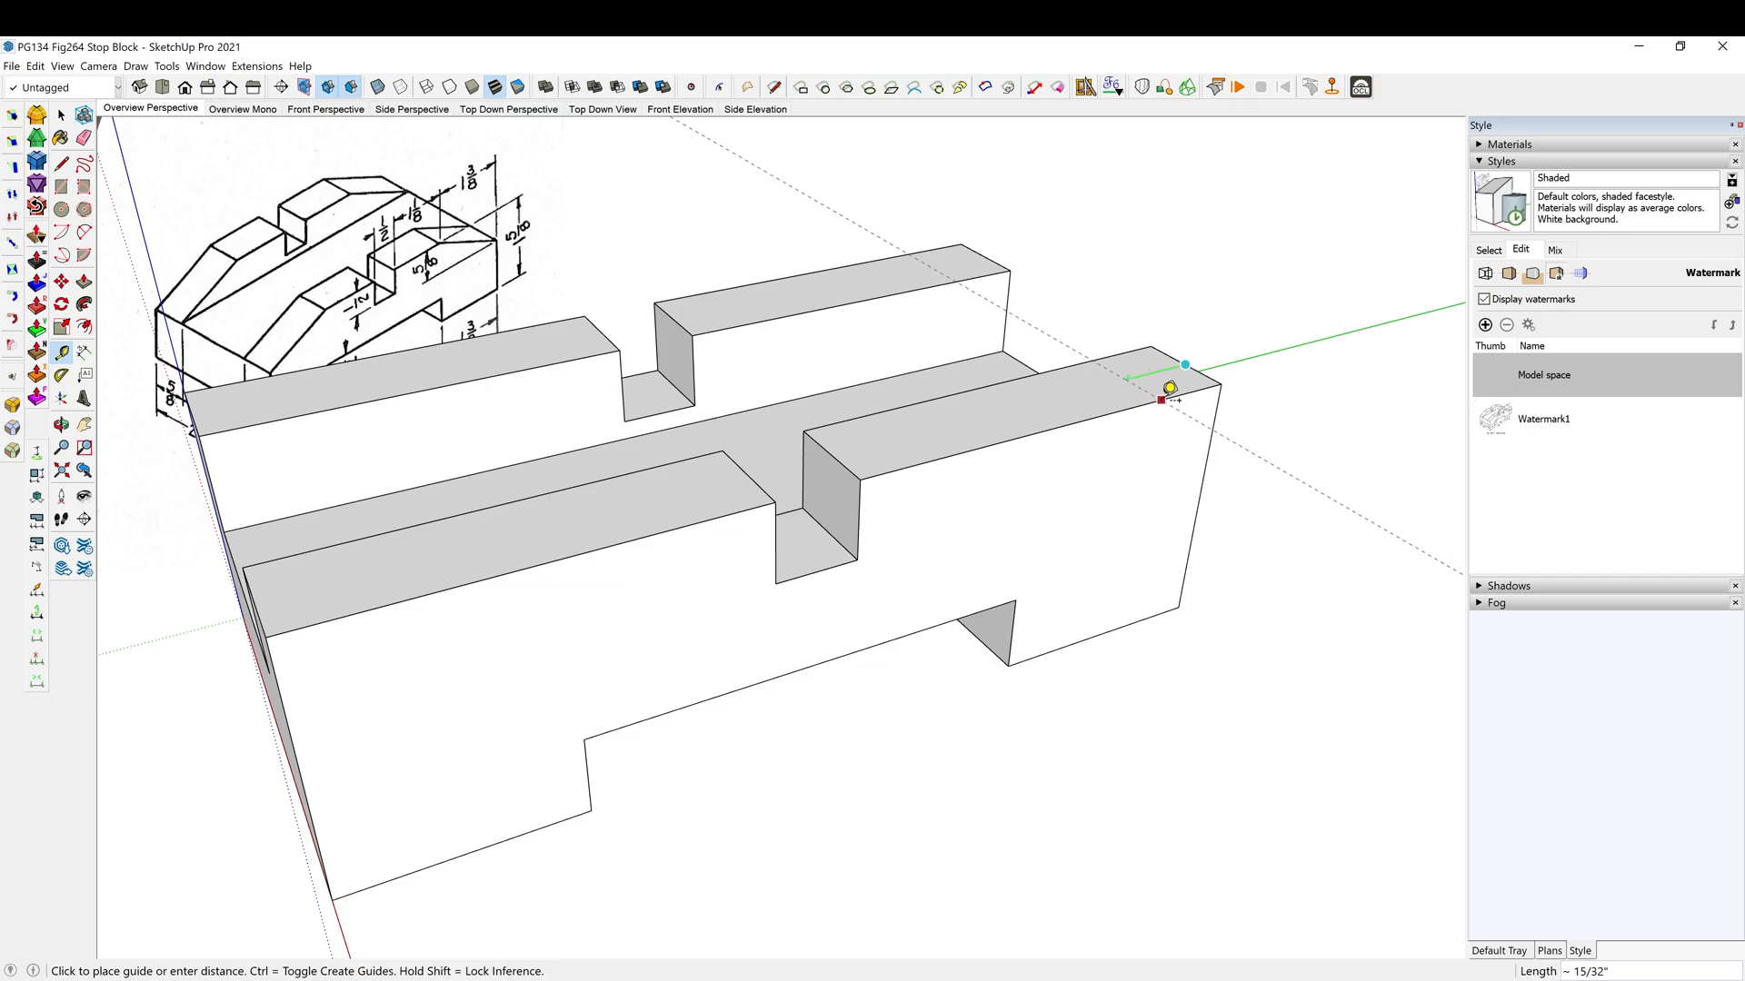
{"action": "left_click", "coordinate": [1169, 388]}
{"action": "left_click", "coordinate": [254, 601]}
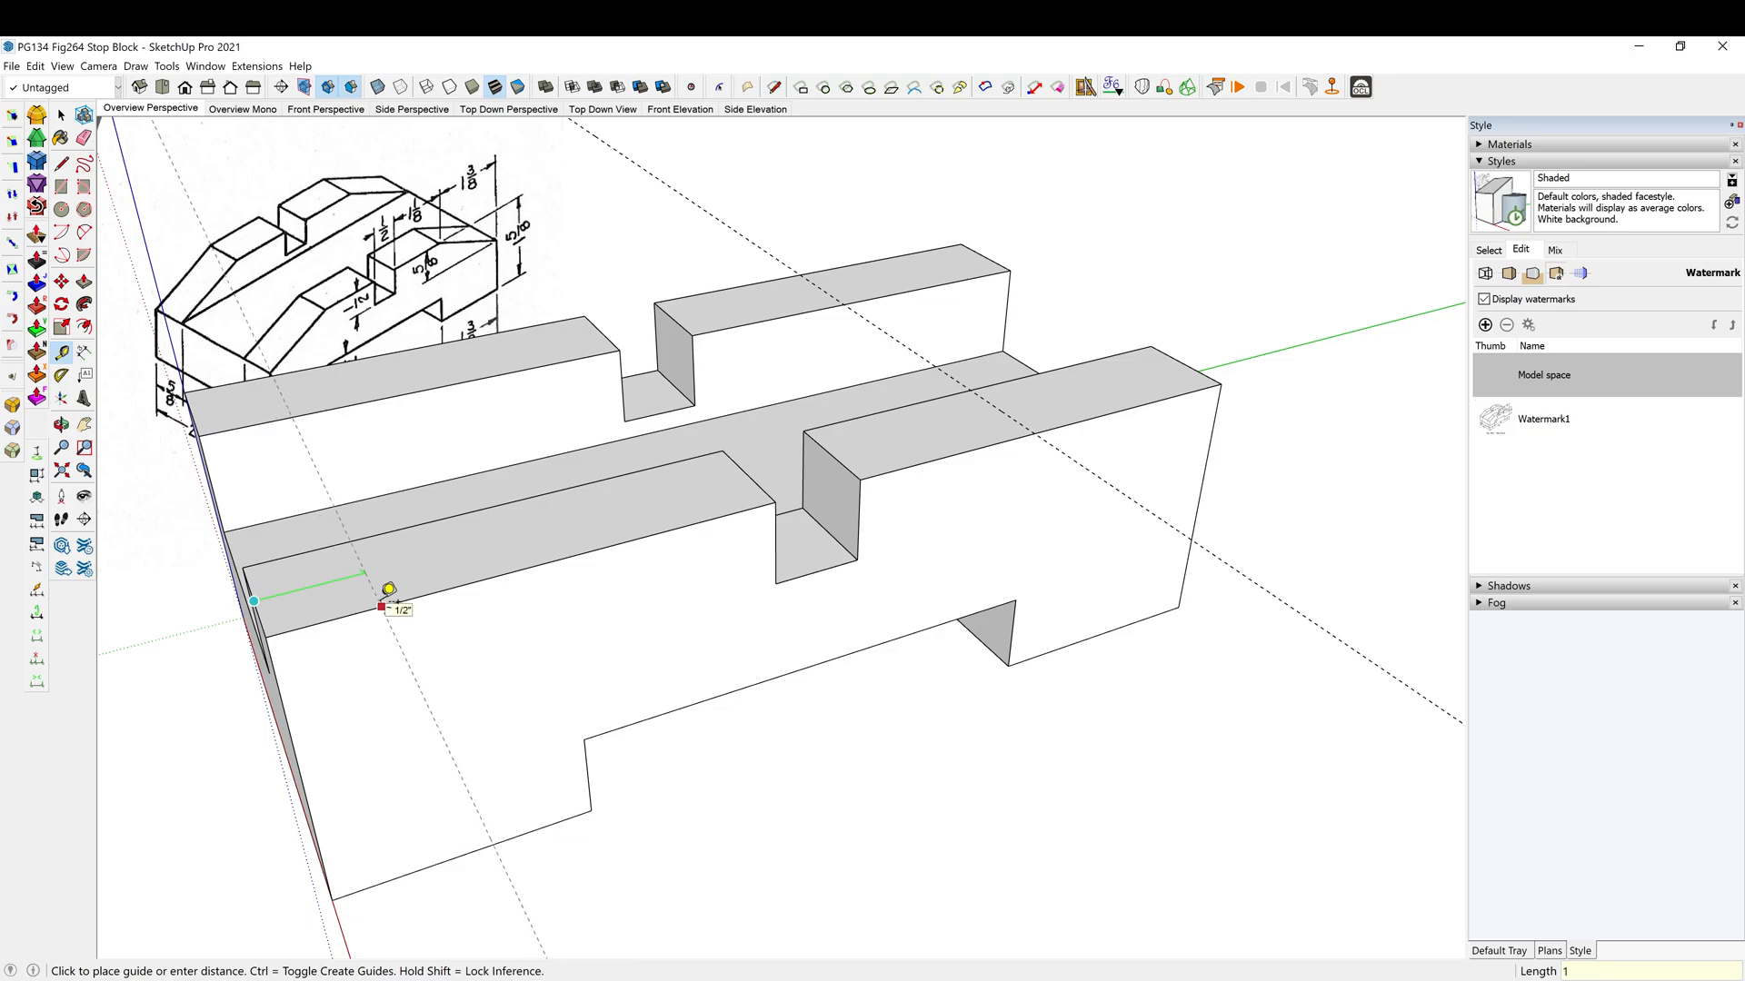
{"action": "left_click", "coordinate": [388, 589]}
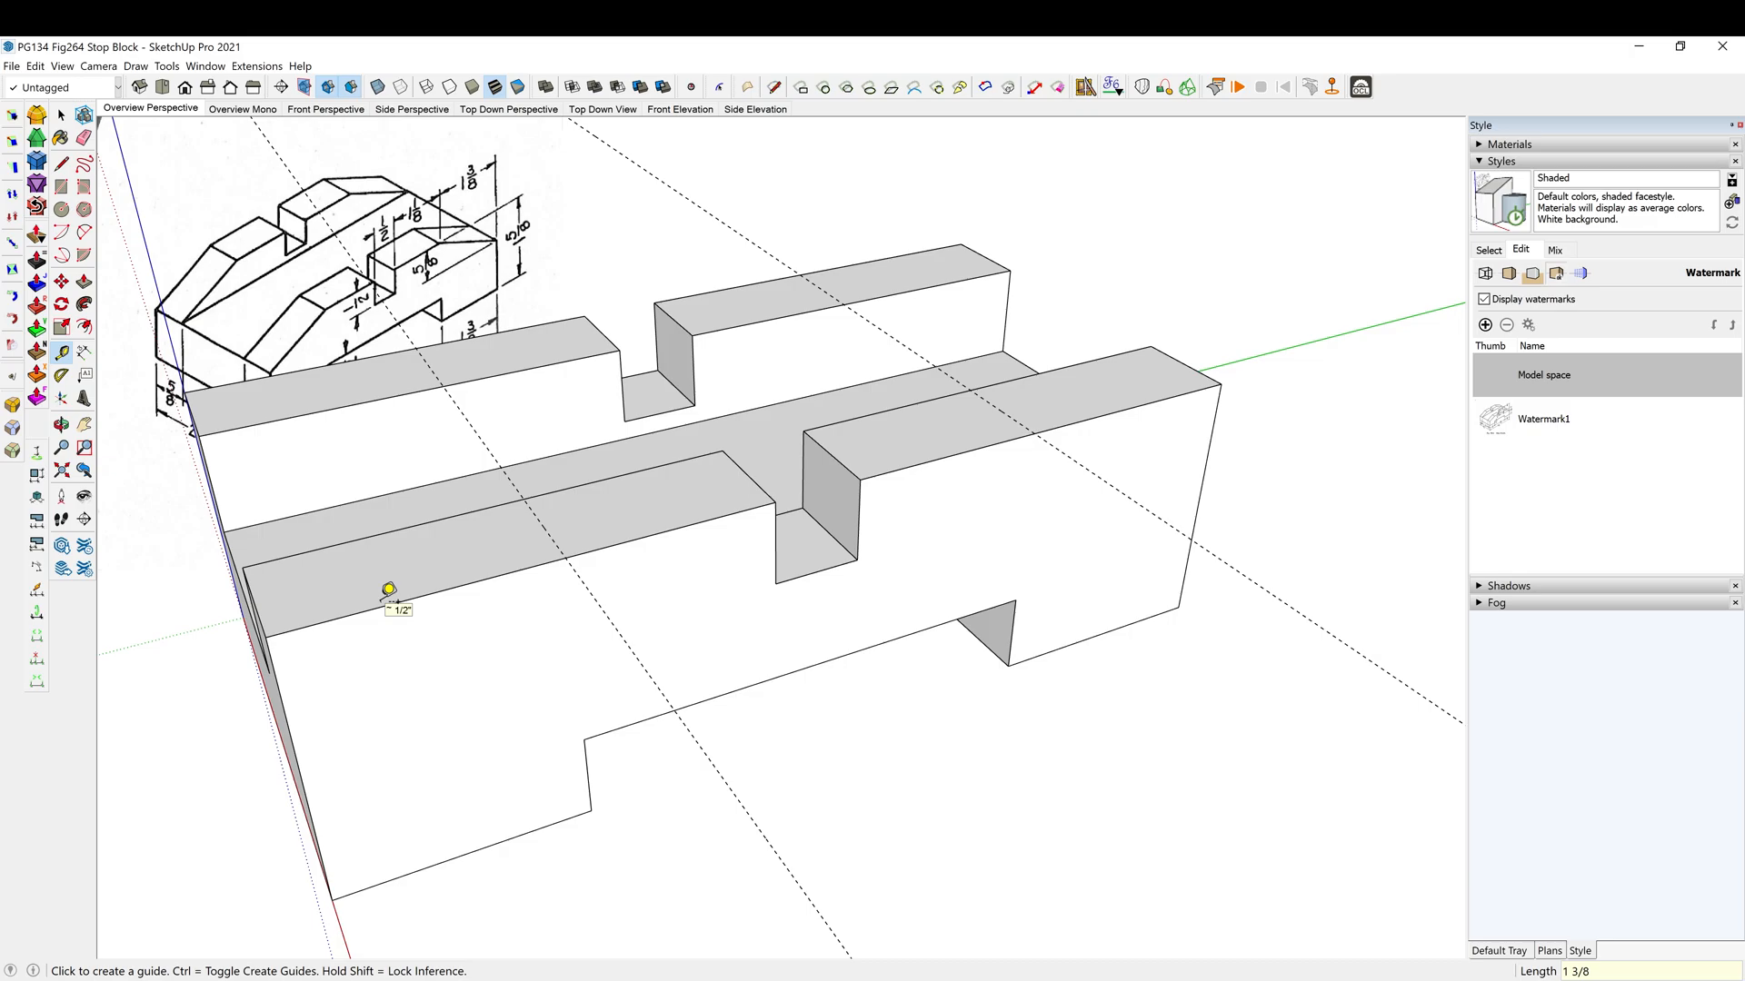
Draw a slope line on one rail's inner wall, from the channel floor's end corner up to the guide on the top edge
{"action": "middle_click_drag", "start_coordinate": [739, 612], "coordinate": [467, 424]}
{"action": "middle_click_drag", "start_coordinate": [1087, 484], "coordinate": [640, 528]}
{"action": "scroll", "coordinate": [640, 528], "scroll_direction": "up", "scroll_amount": 4}
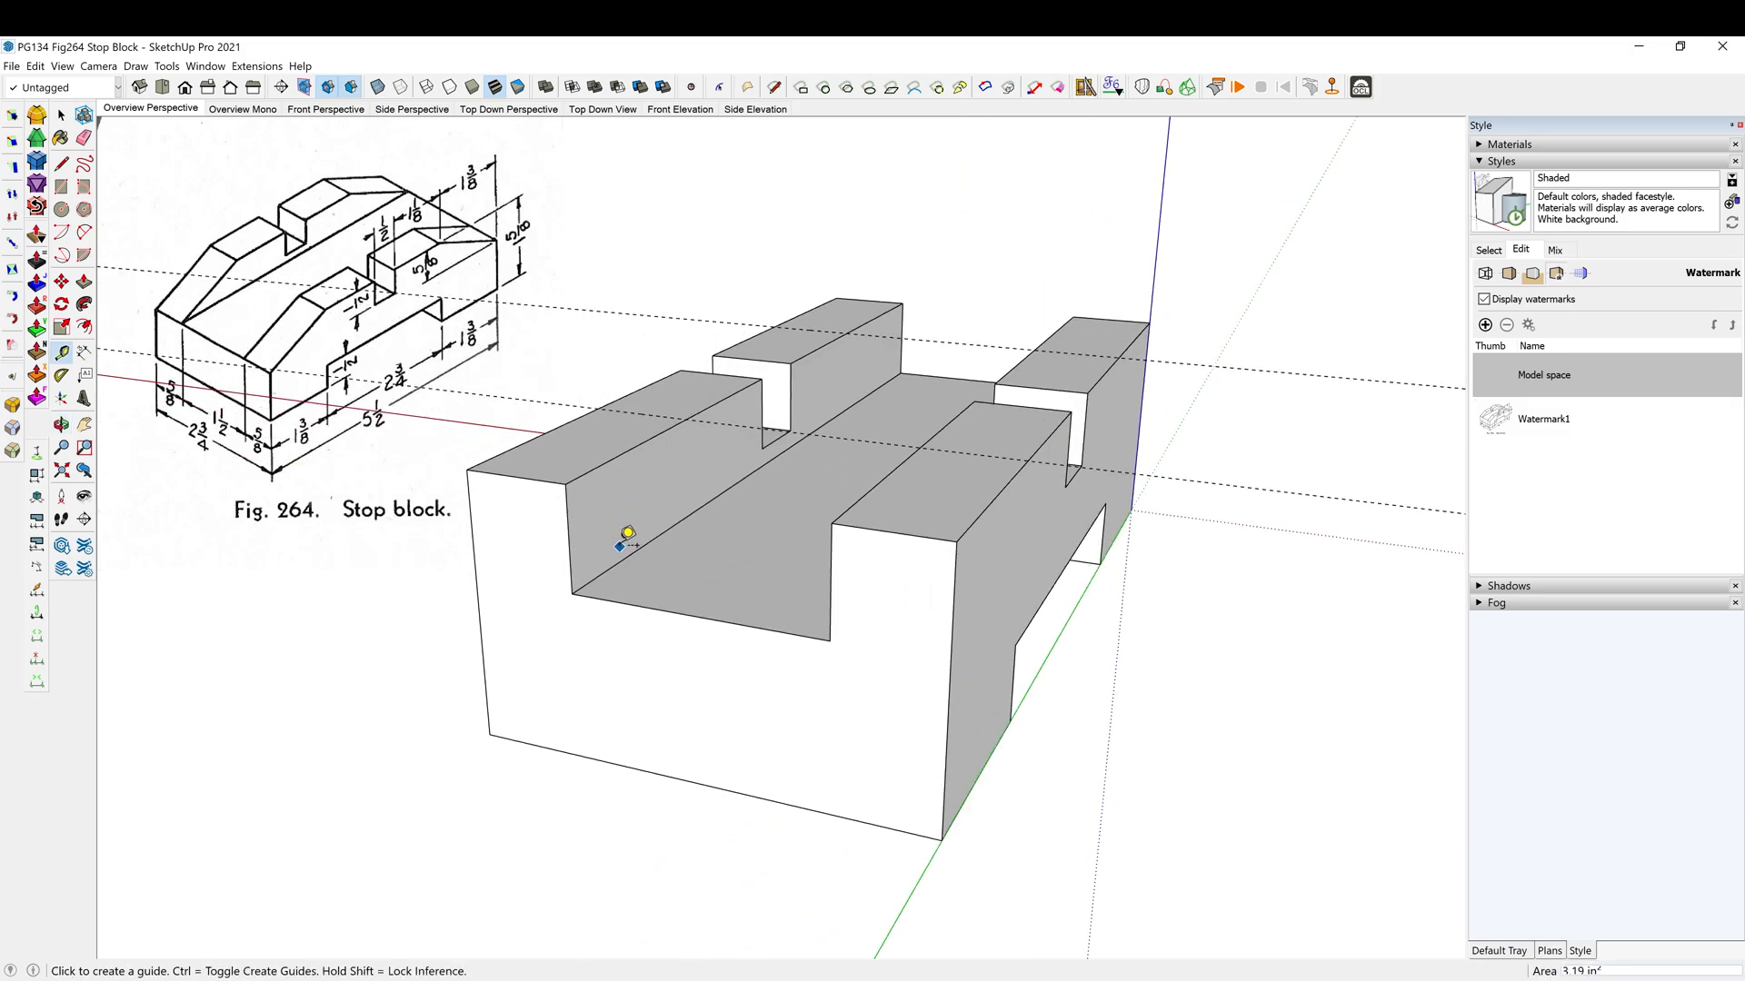
{"action": "key", "text": "l"}
{"action": "left_click", "coordinate": [560, 605]}
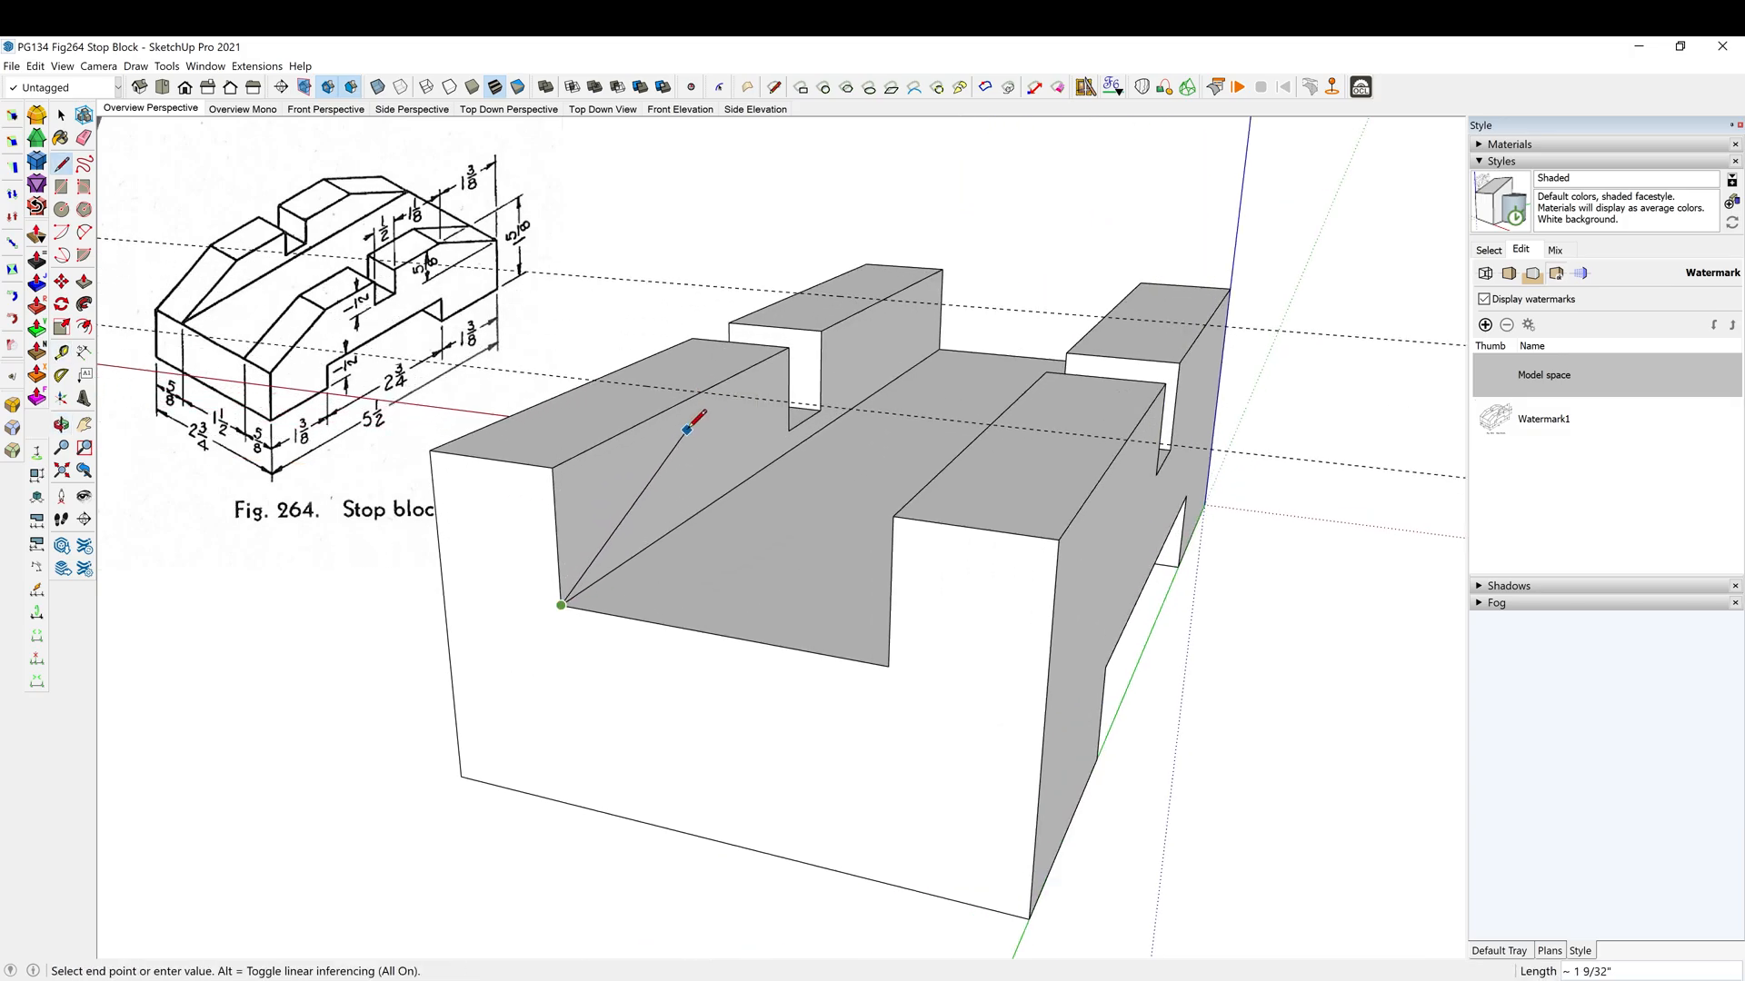
{"action": "scroll", "coordinate": [701, 400], "scroll_direction": "up", "scroll_amount": 3}
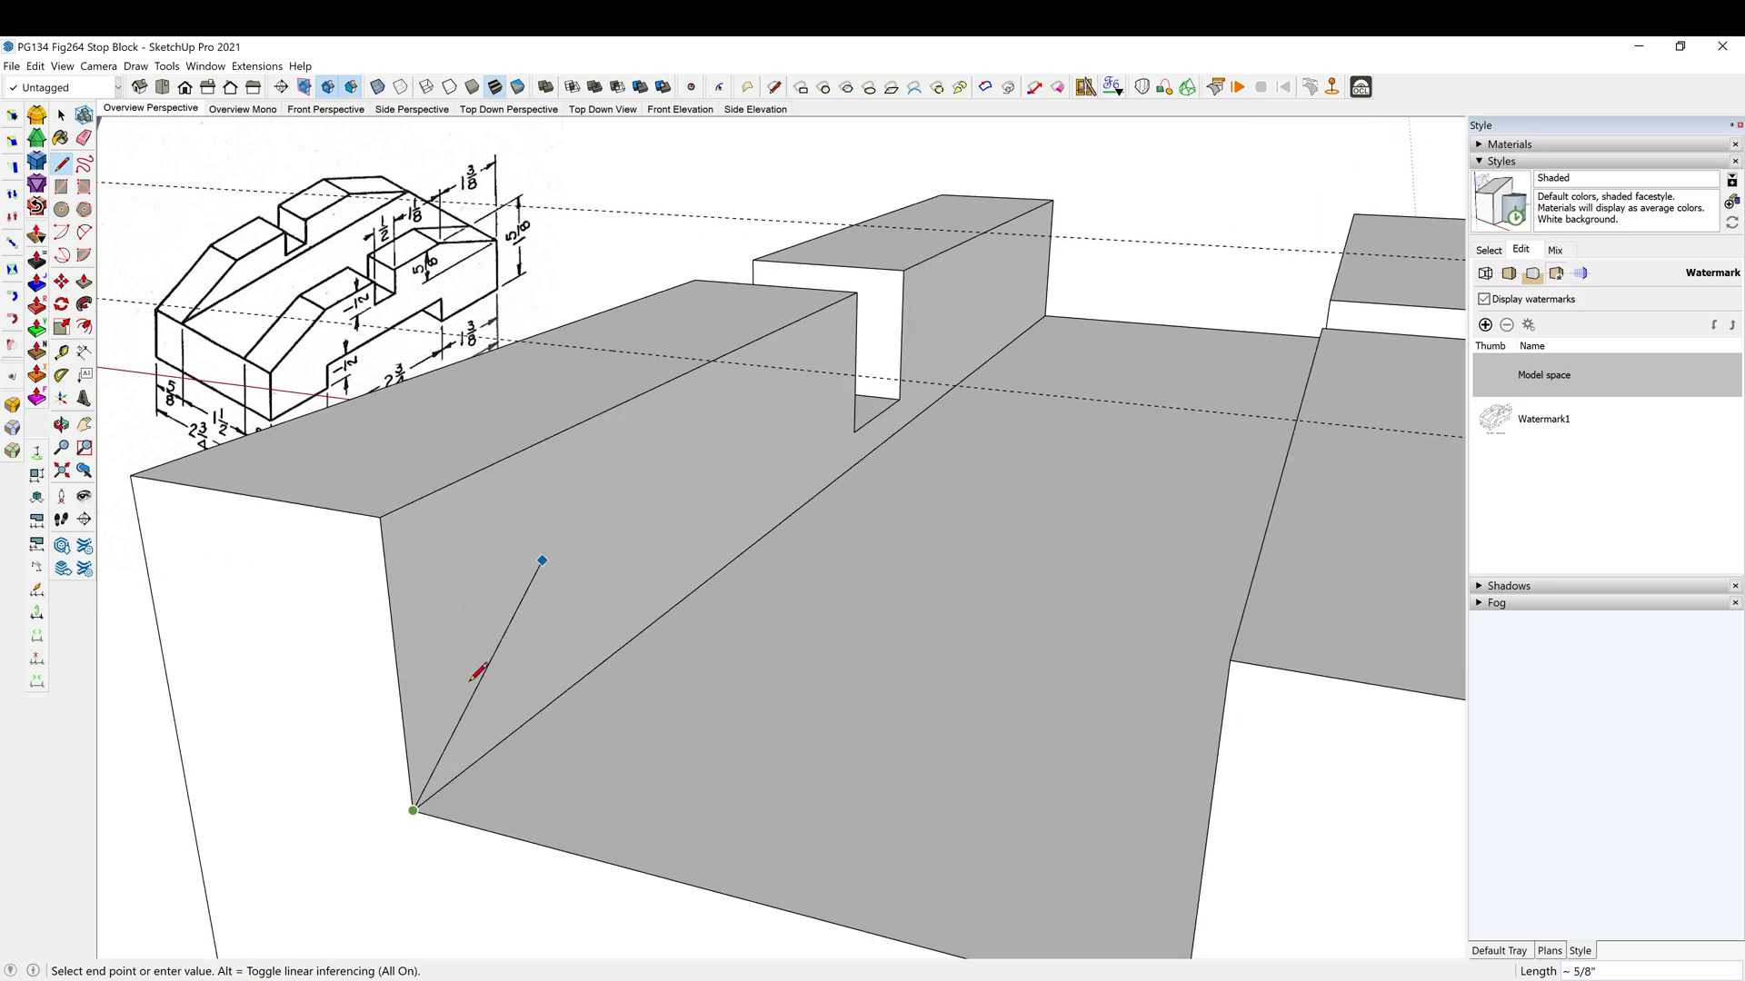
{"action": "left_click", "coordinate": [711, 362]}
Copy the triangular slope profile from the rail's inner wall onto the opposite rail's inner wall
{"action": "scroll", "coordinate": [763, 414], "scroll_direction": "down", "scroll_amount": 3}
{"action": "middle_click_drag", "start_coordinate": [765, 416], "coordinate": [752, 461]}
{"action": "key", "text": "space"}
{"action": "left_click", "coordinate": [563, 480]}
{"action": "middle_click_drag", "start_coordinate": [563, 480], "coordinate": [614, 522]}
{"action": "key", "text": "m"}
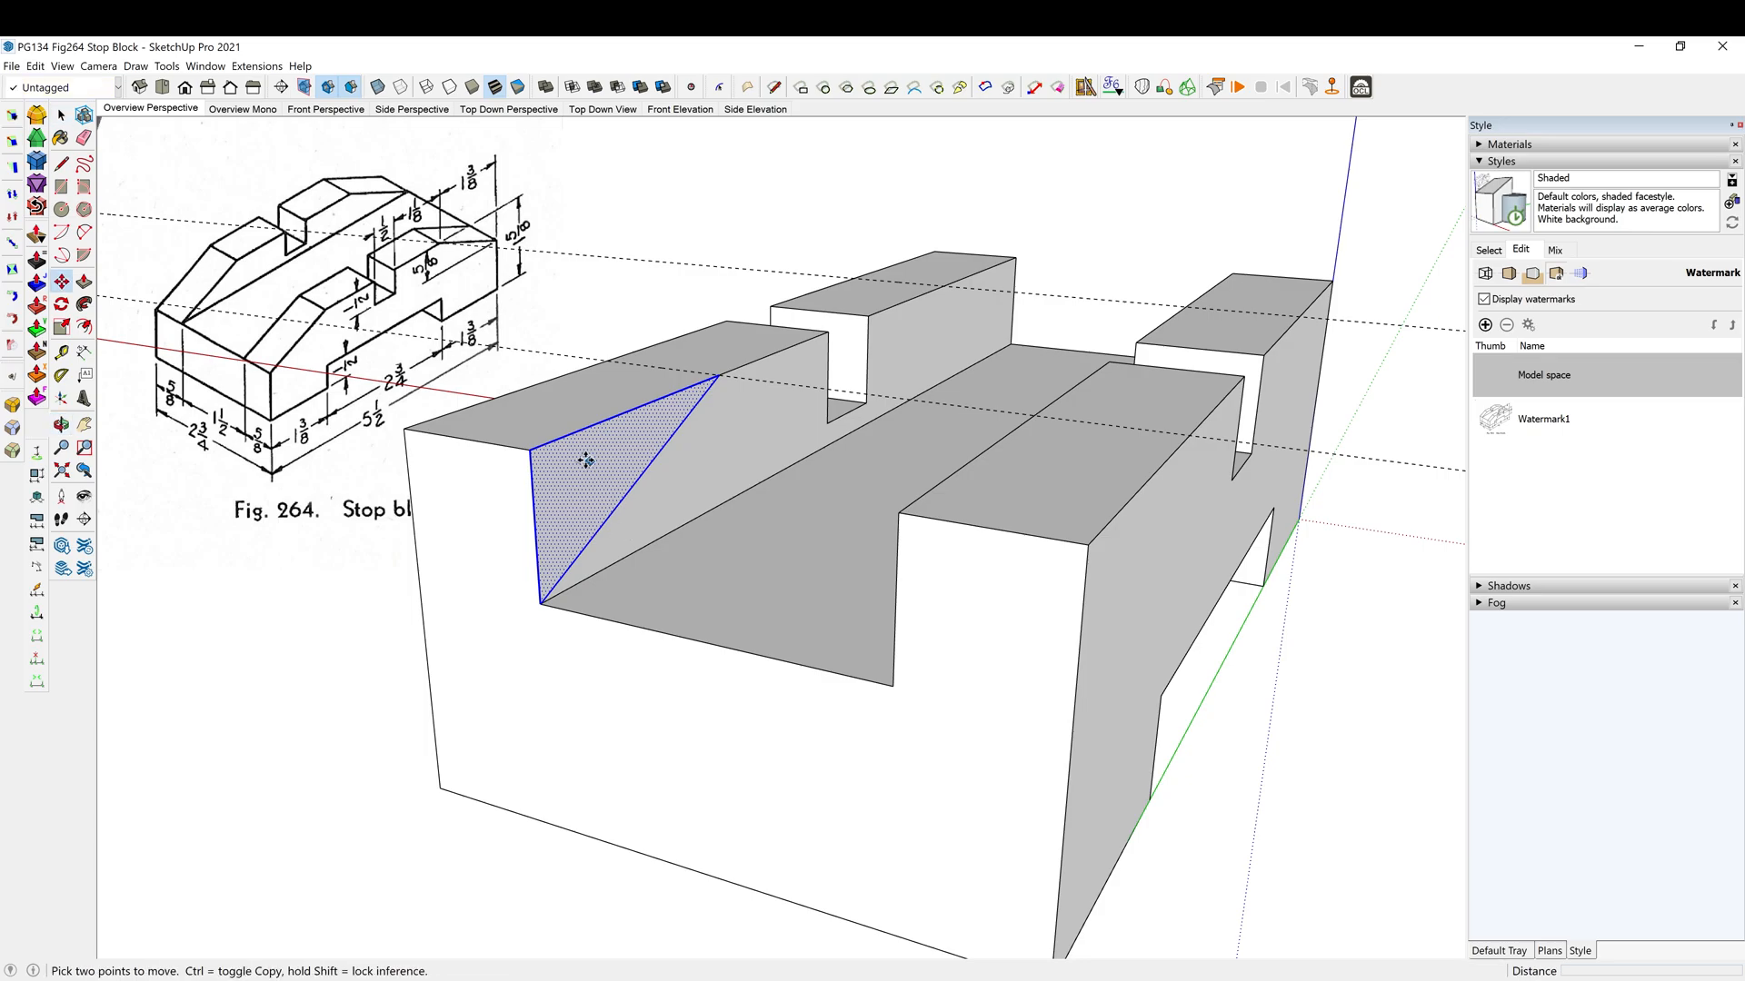
{"action": "left_click", "coordinate": [529, 451]}
{"action": "key", "text": "ctrl"}
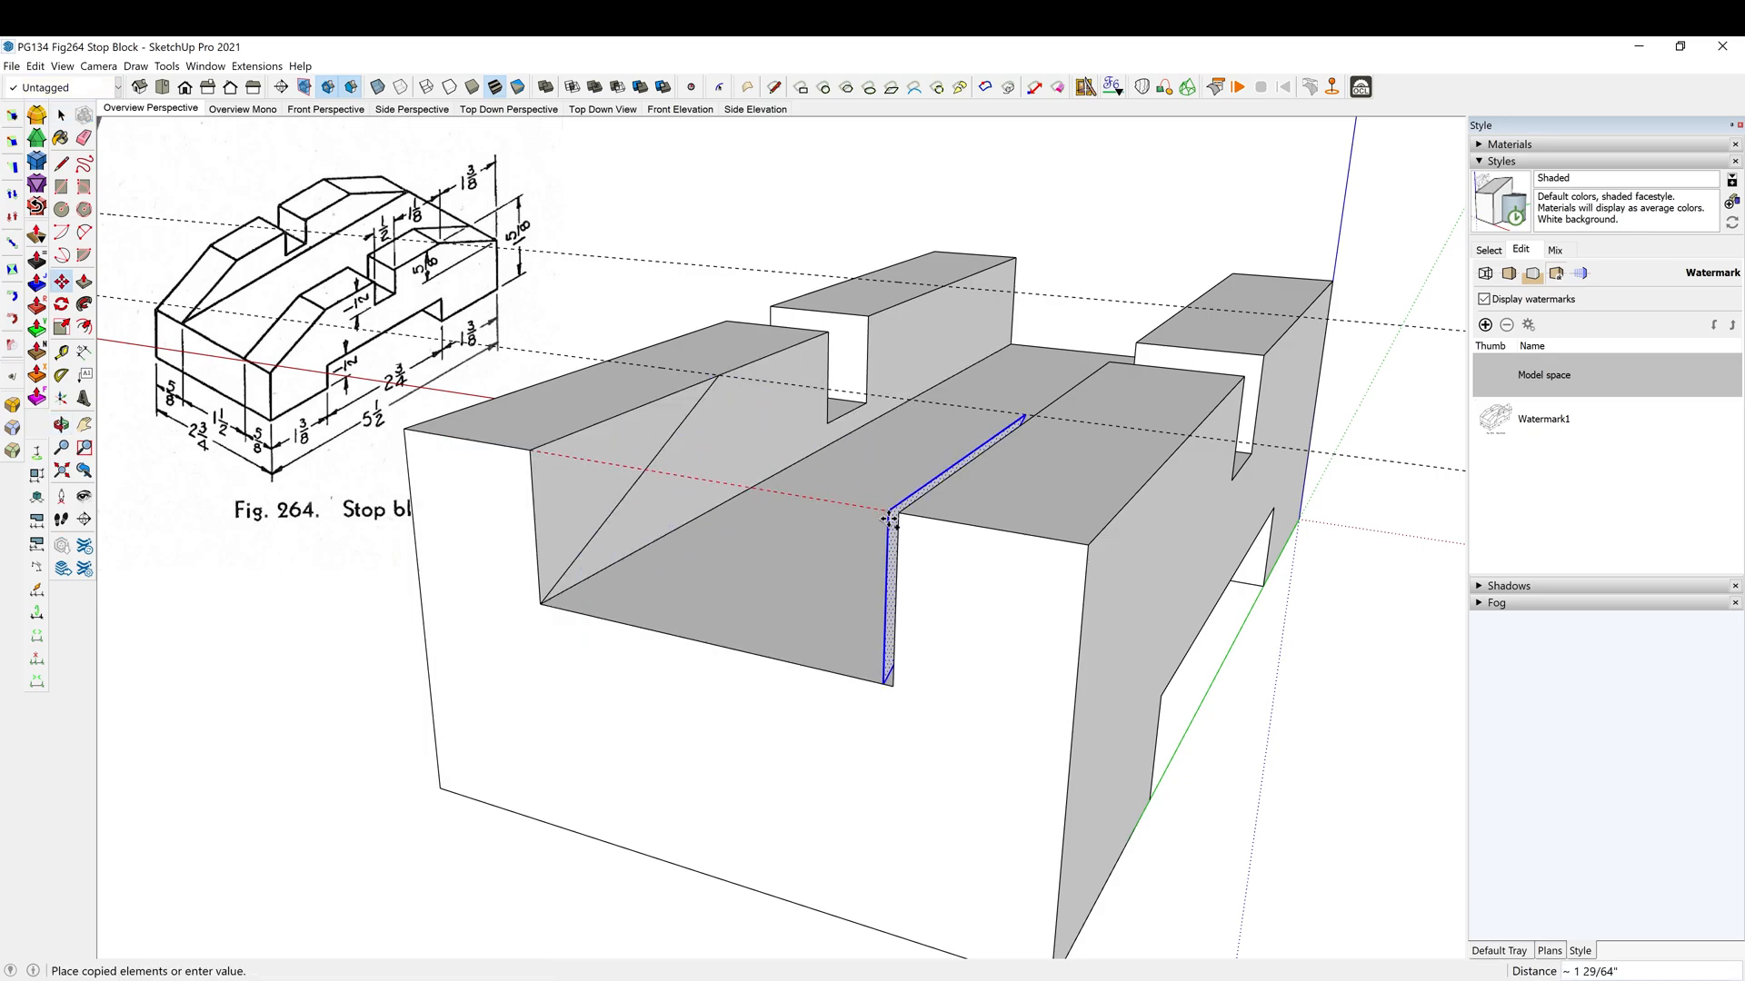
{"action": "key", "text": "Escape"}
Push both triangular profiles 5/8" through the rails to cut the slopes at this end of the block
{"action": "middle_click_drag", "start_coordinate": [899, 513], "coordinate": [872, 514]}
{"action": "key", "text": "p"}
{"action": "key", "text": "space"}
{"action": "middle_click_drag", "start_coordinate": [611, 485], "coordinate": [656, 537]}
{"action": "scroll", "coordinate": [646, 530], "scroll_direction": "up", "scroll_amount": 4}
{"action": "key", "text": "p"}
{"action": "left_click_drag", "start_coordinate": [639, 536], "coordinate": [460, 584]}
{"action": "middle_click_drag", "start_coordinate": [460, 585], "coordinate": [1120, 597]}
{"action": "left_click_drag", "start_coordinate": [1223, 465], "coordinate": [1326, 421]}
{"action": "scroll", "coordinate": [1322, 422], "scroll_direction": "down", "scroll_amount": 2}
{"action": "scroll", "coordinate": [802, 226], "scroll_direction": "up", "scroll_amount": 4}
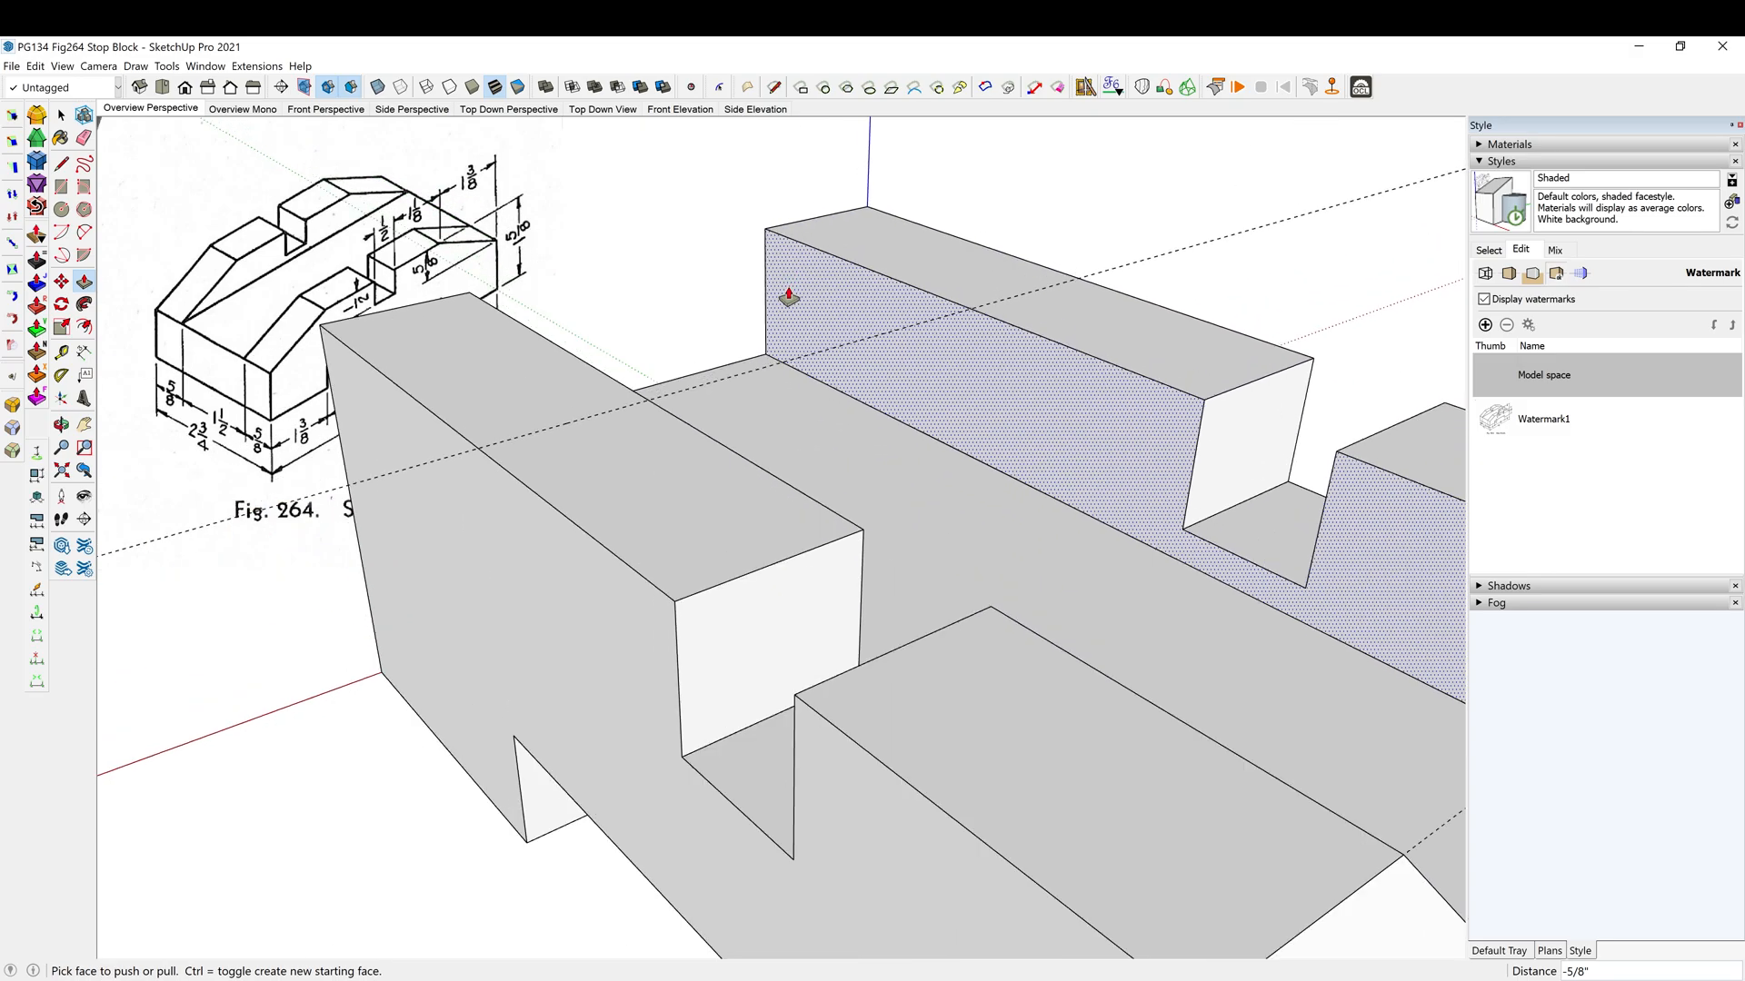
Draw the slope line on a rail's inner wall at the uncut end, from the channel floor corner to the guide
{"action": "key", "text": "l"}
{"action": "left_click", "coordinate": [766, 352]}
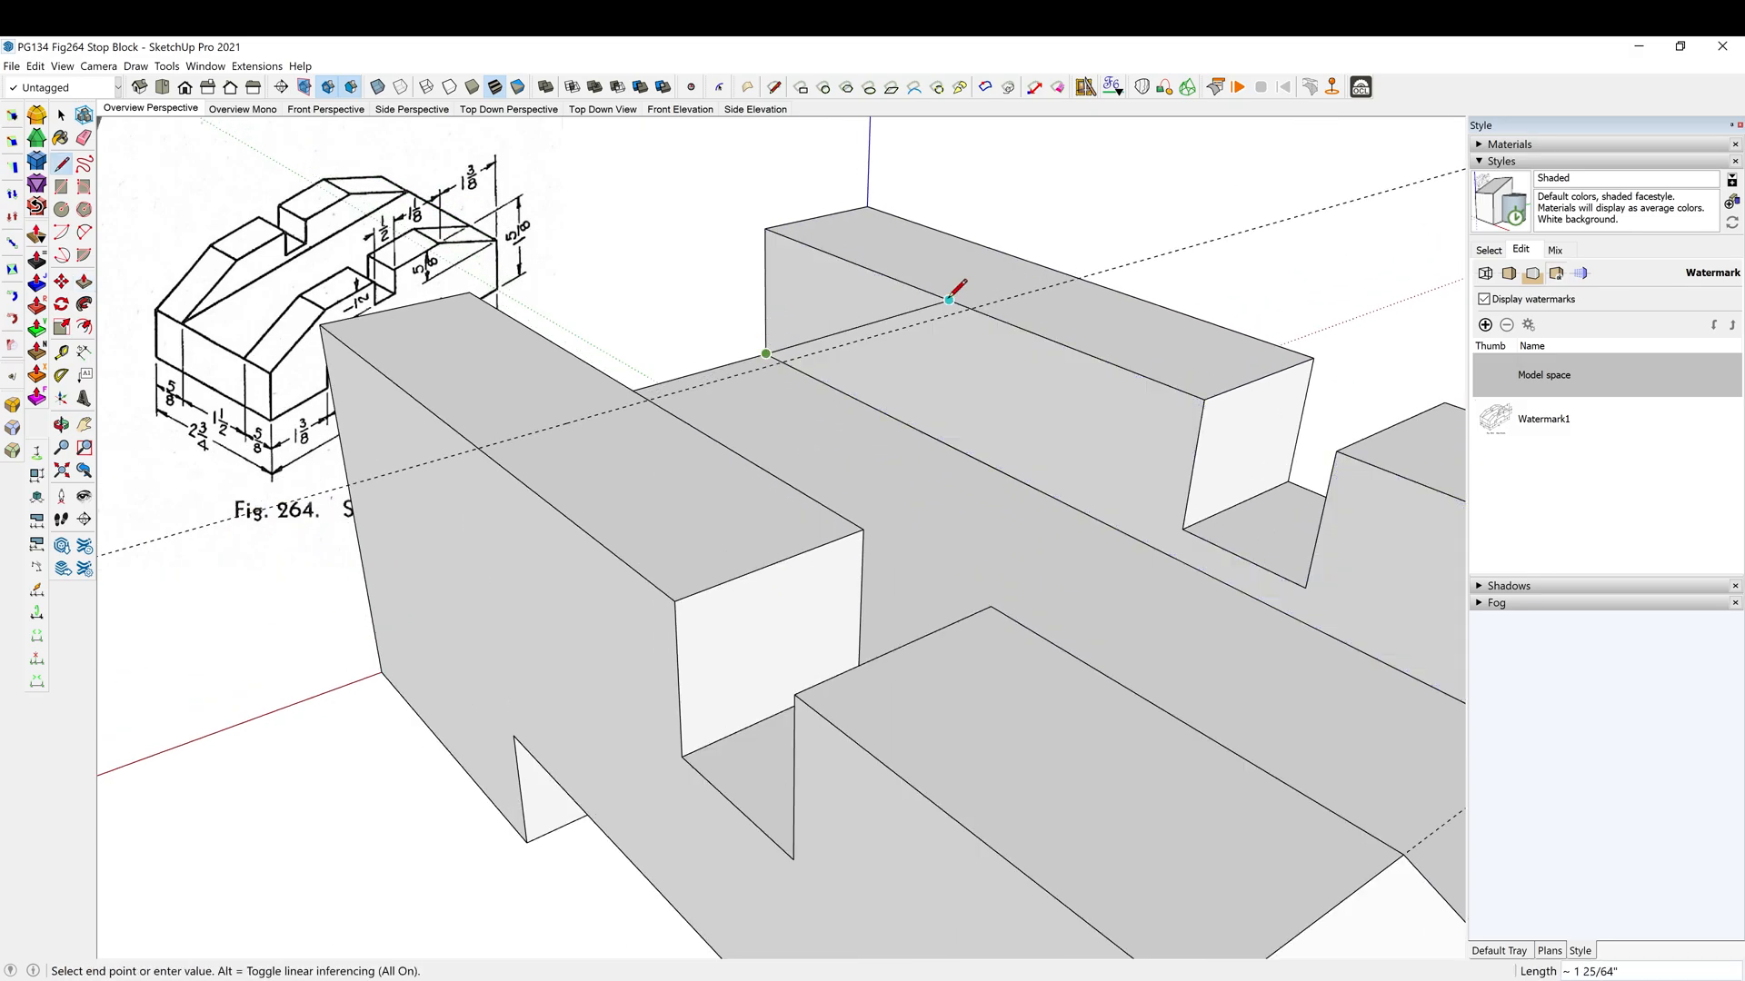
{"action": "left_click", "coordinate": [948, 314]}
Copy the uncut end's triangular profile across the channel to the matching top corner of the opposite rail
{"action": "key", "text": "space"}
{"action": "double_click", "coordinate": [849, 296]}
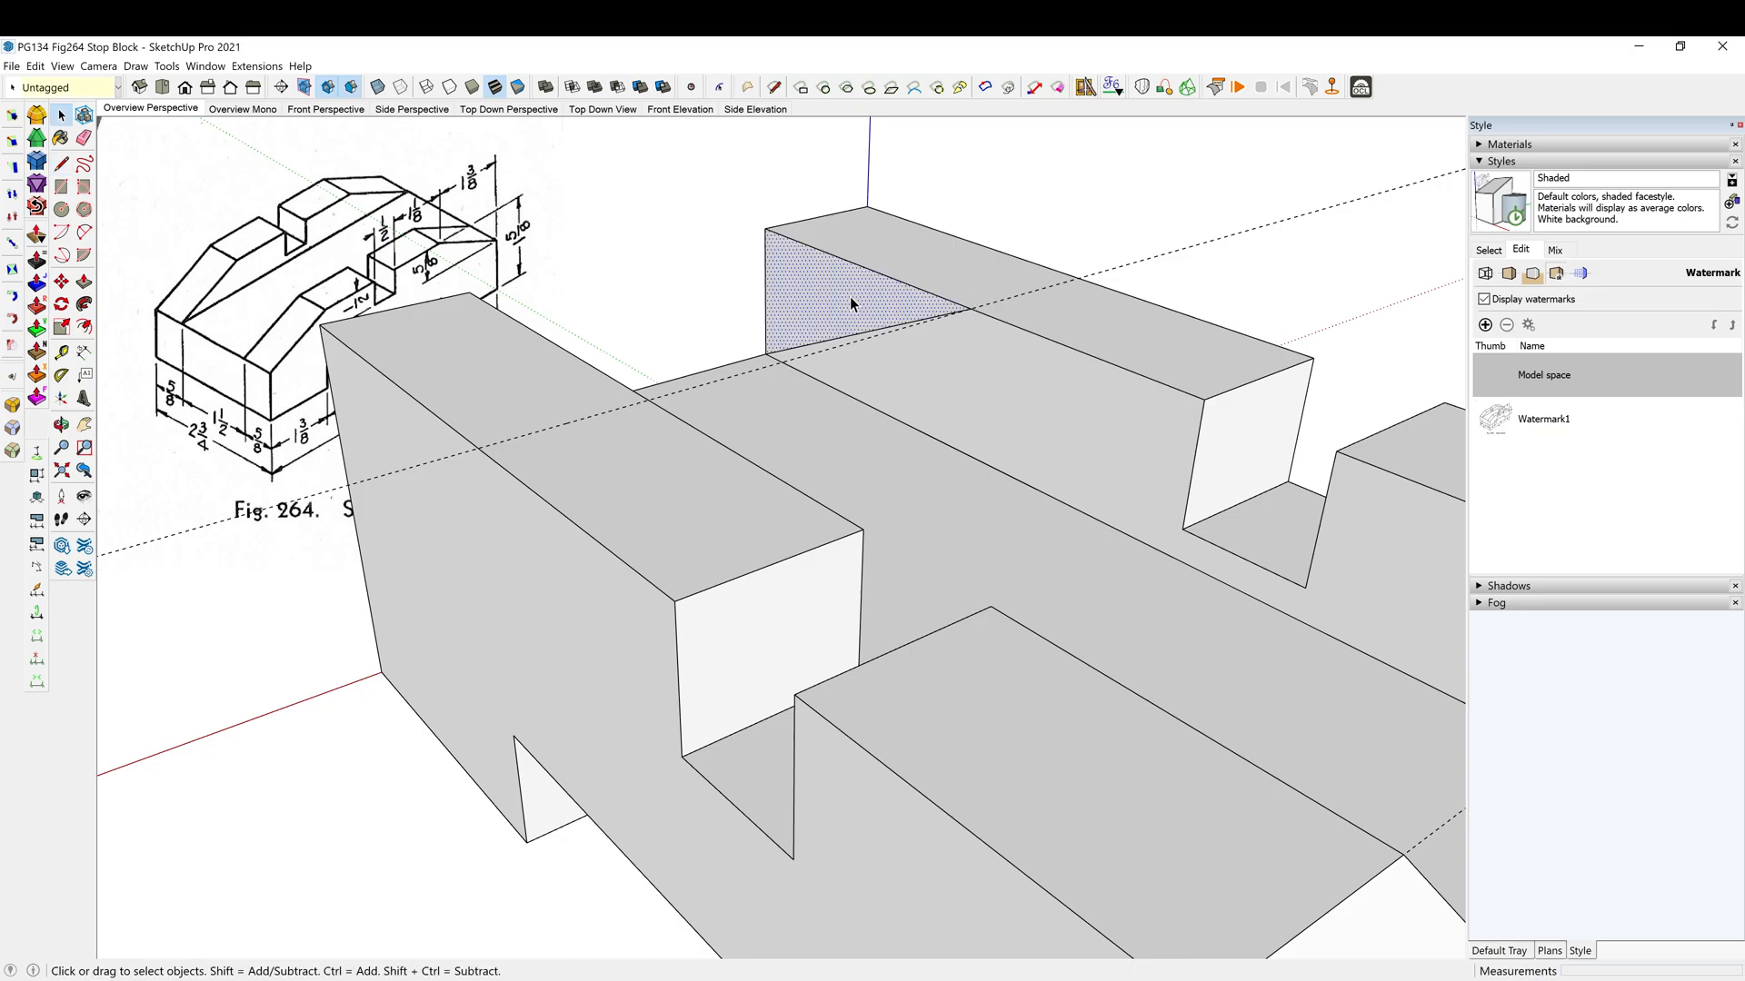
{"action": "key", "text": "m"}
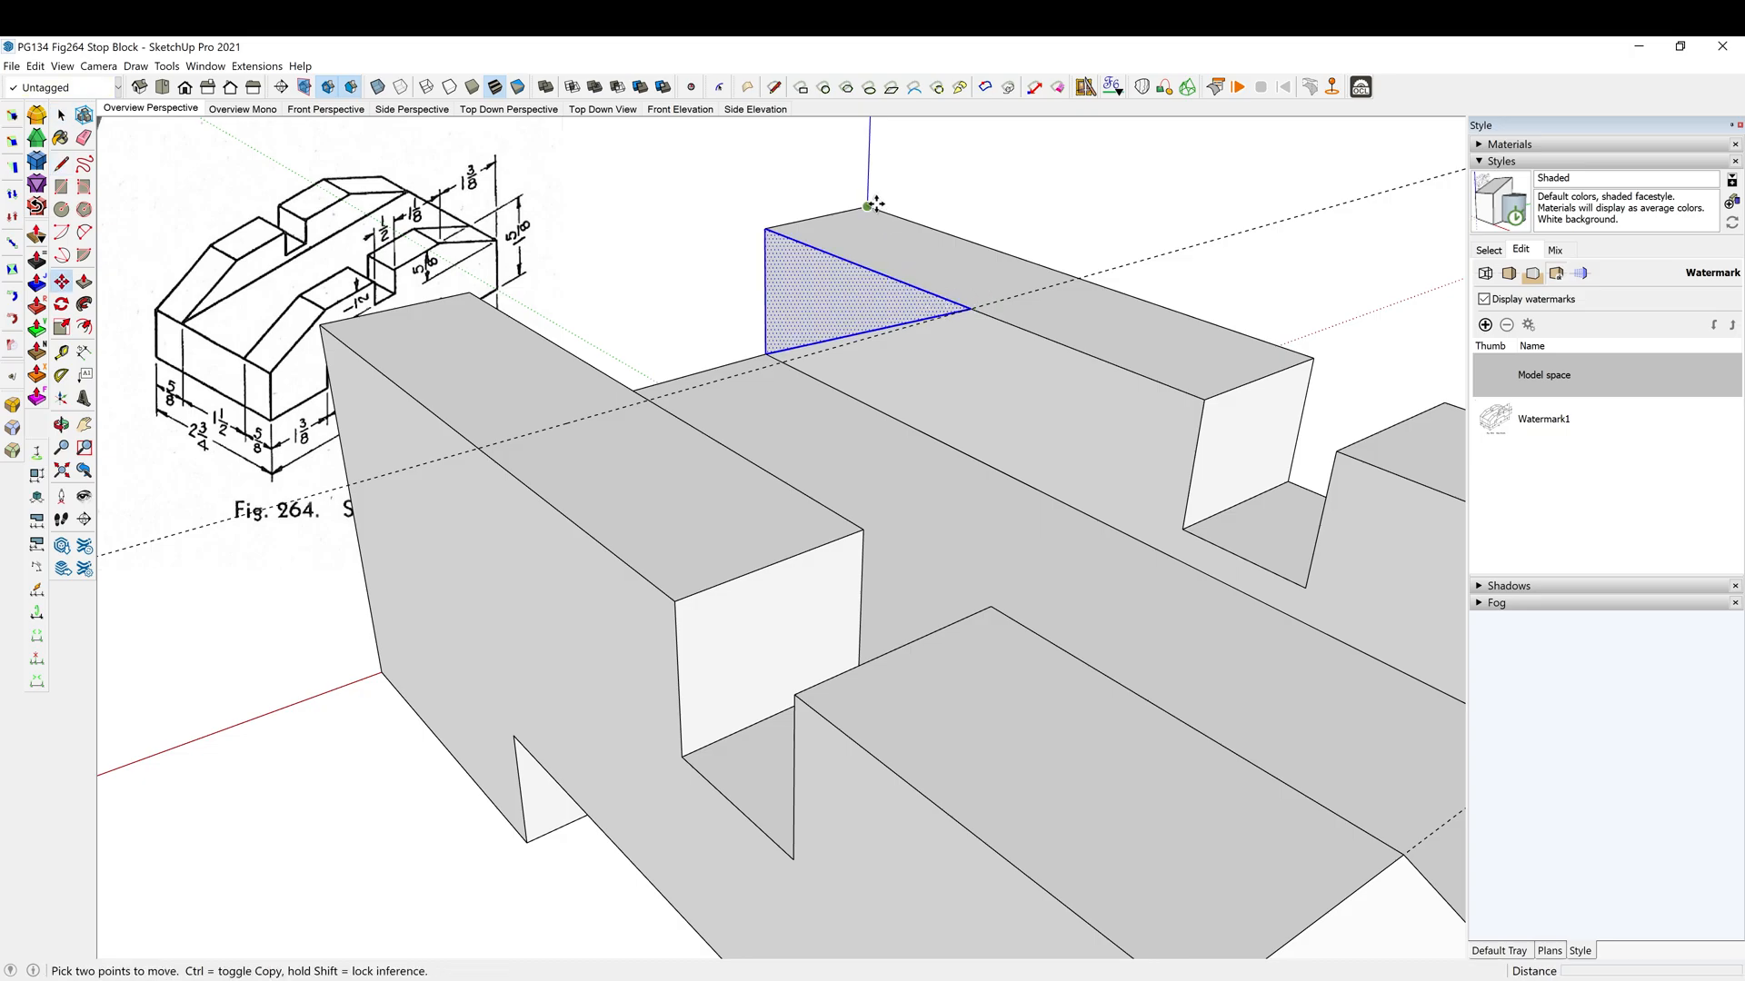
{"action": "left_click", "coordinate": [766, 228]}
{"action": "key", "text": "ctrl"}
{"action": "left_click", "coordinate": [469, 296]}
Push the two remaining triangular profiles 5/8" through the rails to slope the second end of the block
{"action": "middle_click_drag", "start_coordinate": [804, 311], "coordinate": [782, 324]}
{"action": "key", "text": "p"}
{"action": "left_click", "coordinate": [842, 318]}
{"action": "left_click", "coordinate": [642, 285]}
{"action": "middle_click_drag", "start_coordinate": [642, 284], "coordinate": [814, 343]}
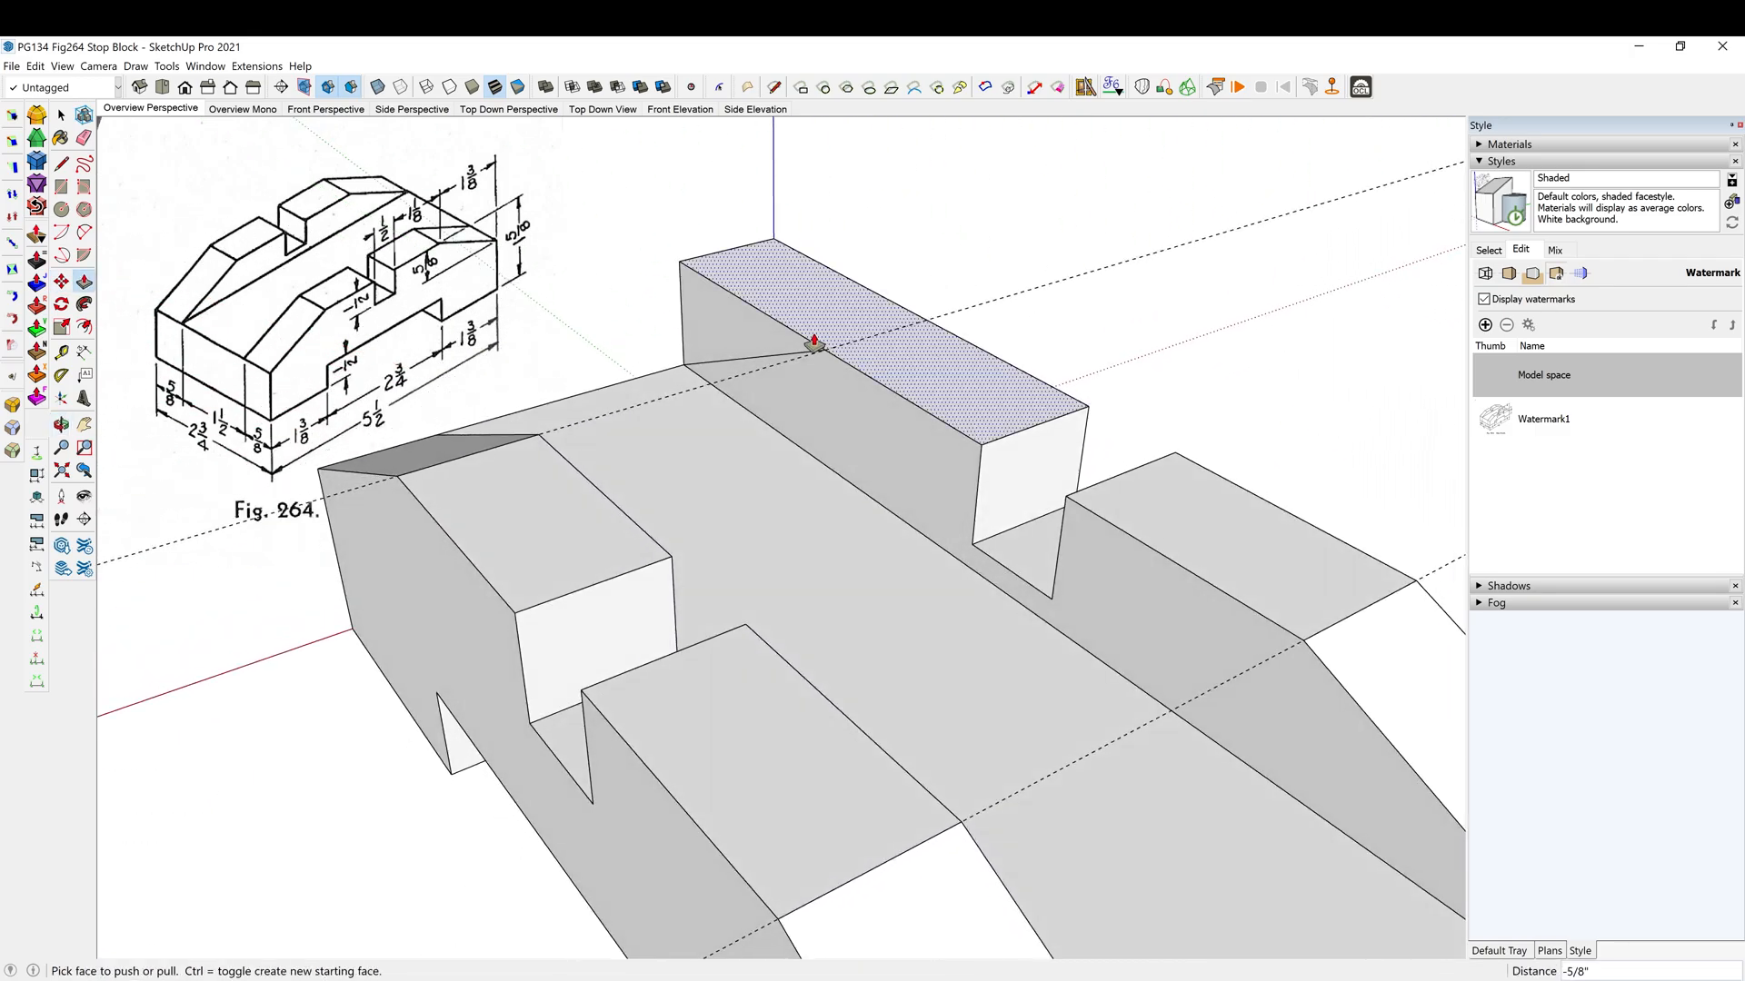
{"action": "left_click", "coordinate": [725, 340]}
{"action": "left_click", "coordinate": [891, 273]}
{"action": "middle_click_drag", "start_coordinate": [896, 272], "coordinate": [1208, 539]}
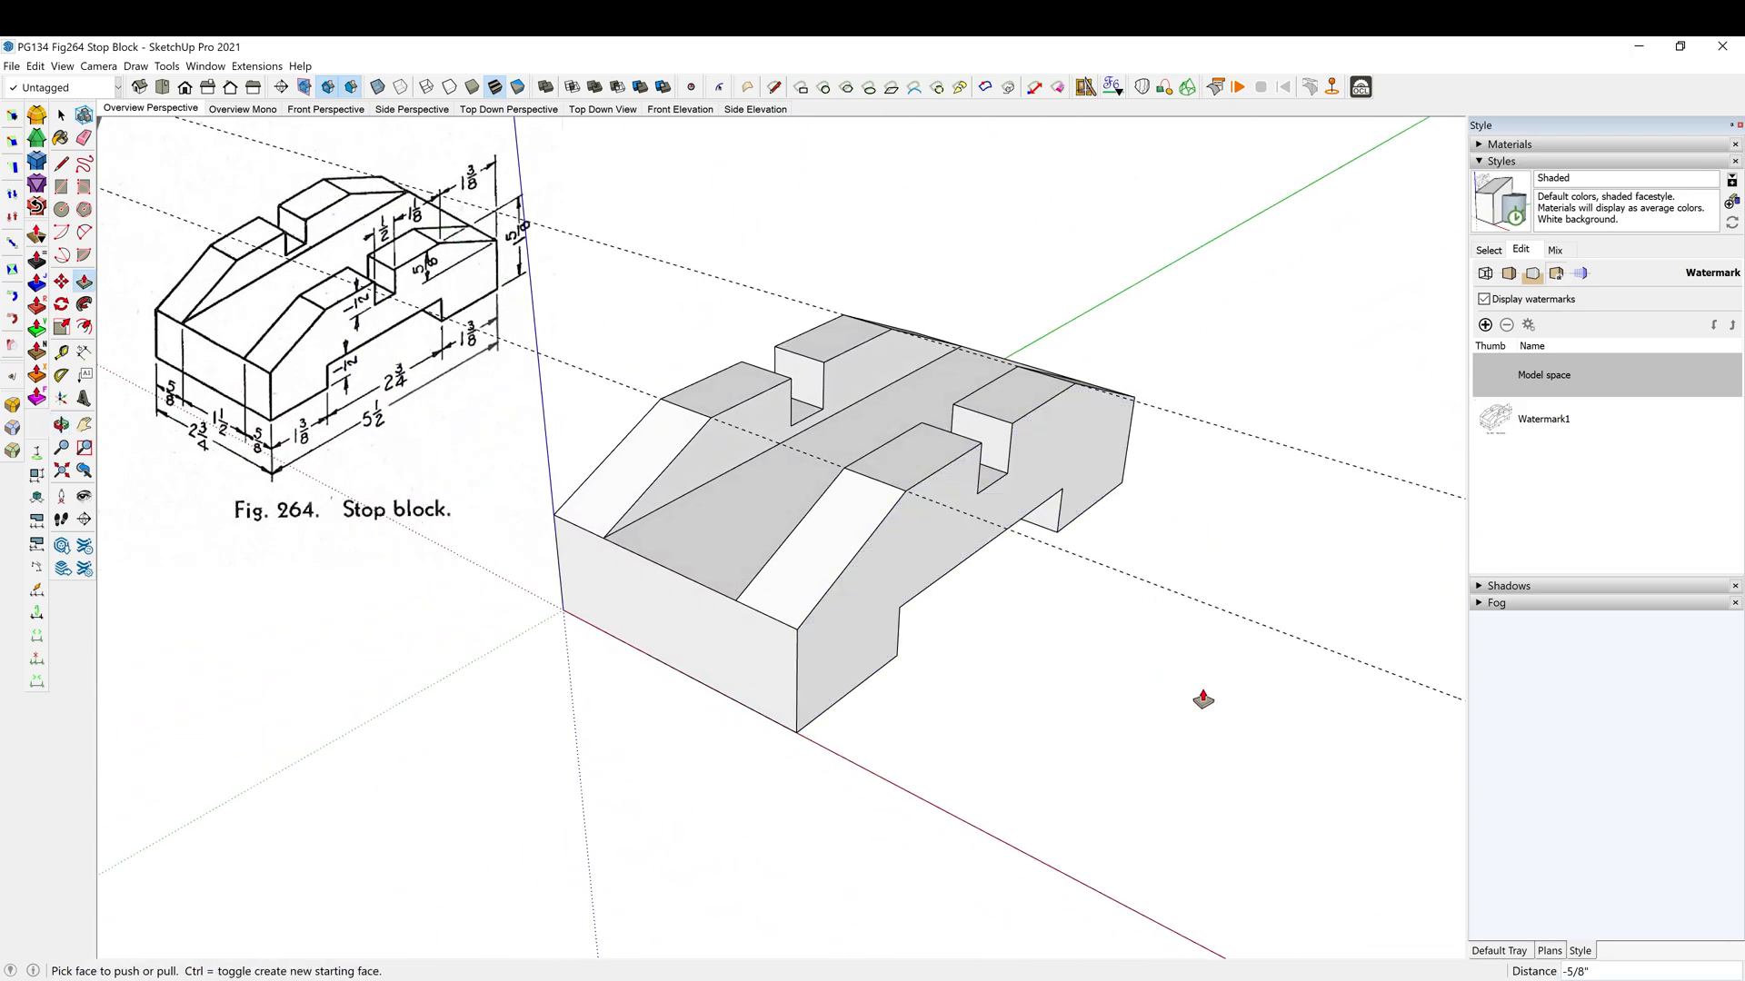
Clear the guides and turn the complete stop block into a component
{"action": "middle_click_drag", "start_coordinate": [845, 611], "coordinate": [1141, 482]}
{"action": "scroll", "coordinate": [1011, 548], "scroll_direction": "down", "scroll_amount": 2}
{"action": "key", "text": "space"}
{"action": "triple_click", "coordinate": [825, 599]}
{"action": "key", "text": "g"}
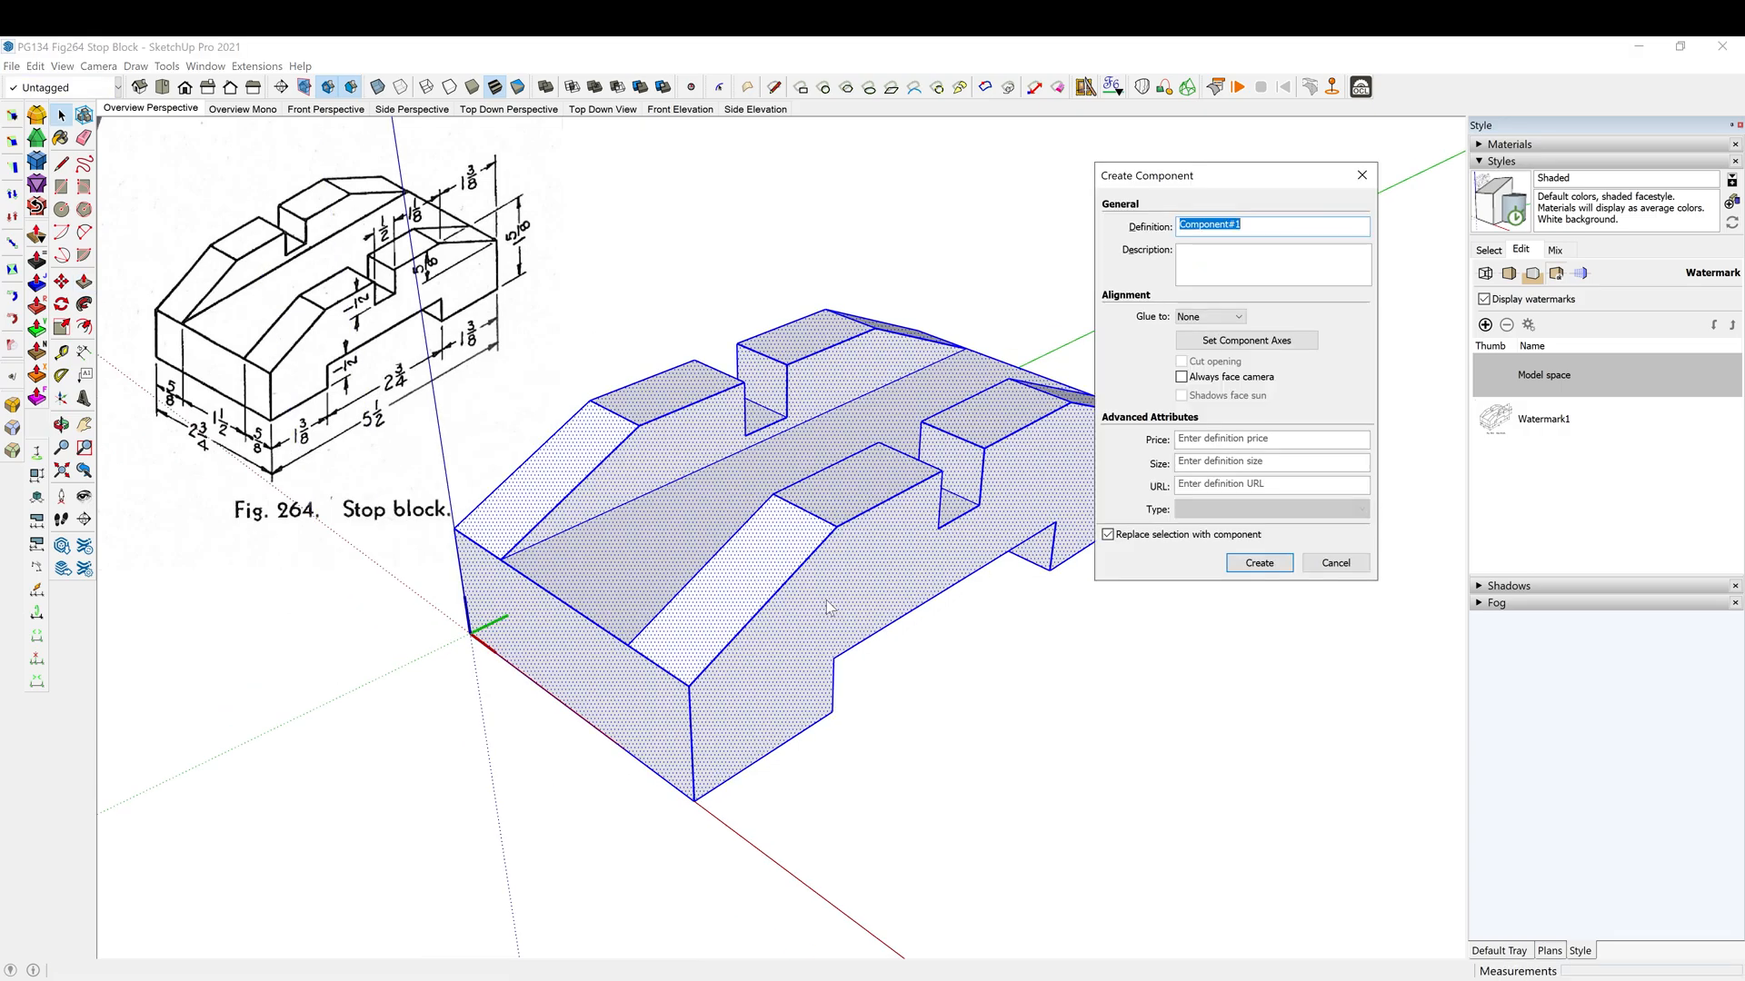
{"action": "key", "text": "Return"}
Dimension the block's overall height, placing the dimension beyond its far end
{"action": "key", "text": "d"}
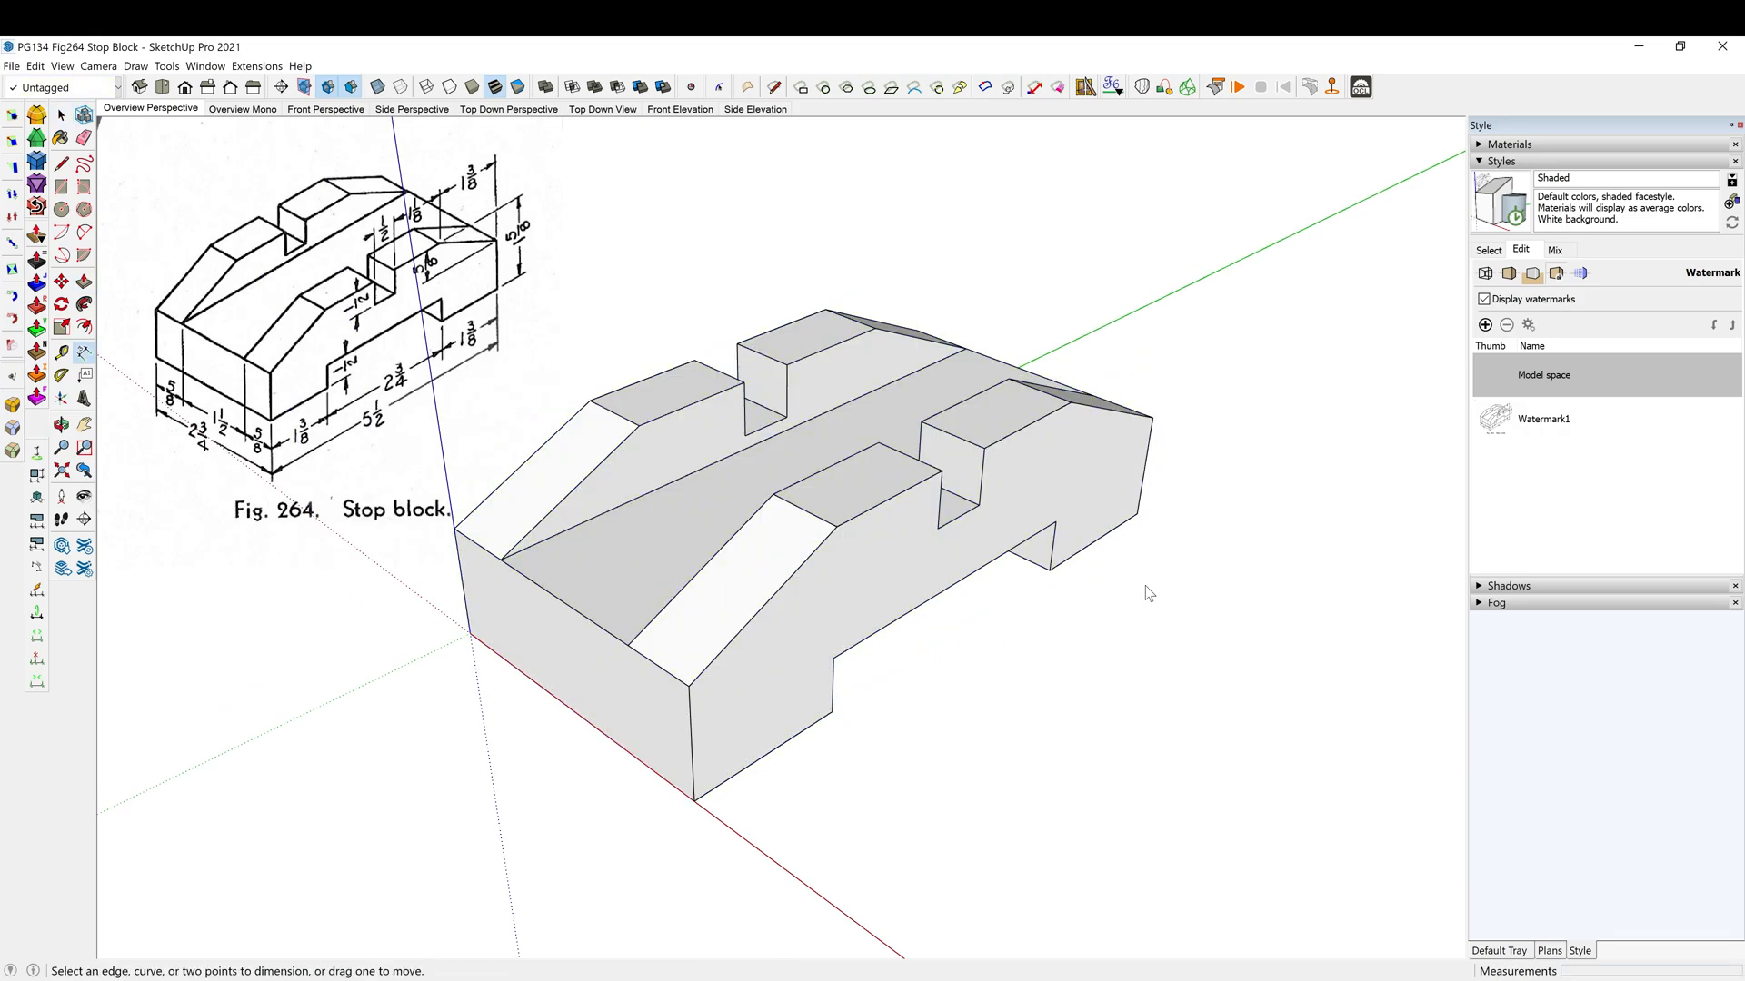
{"action": "left_click", "coordinate": [1071, 403]}
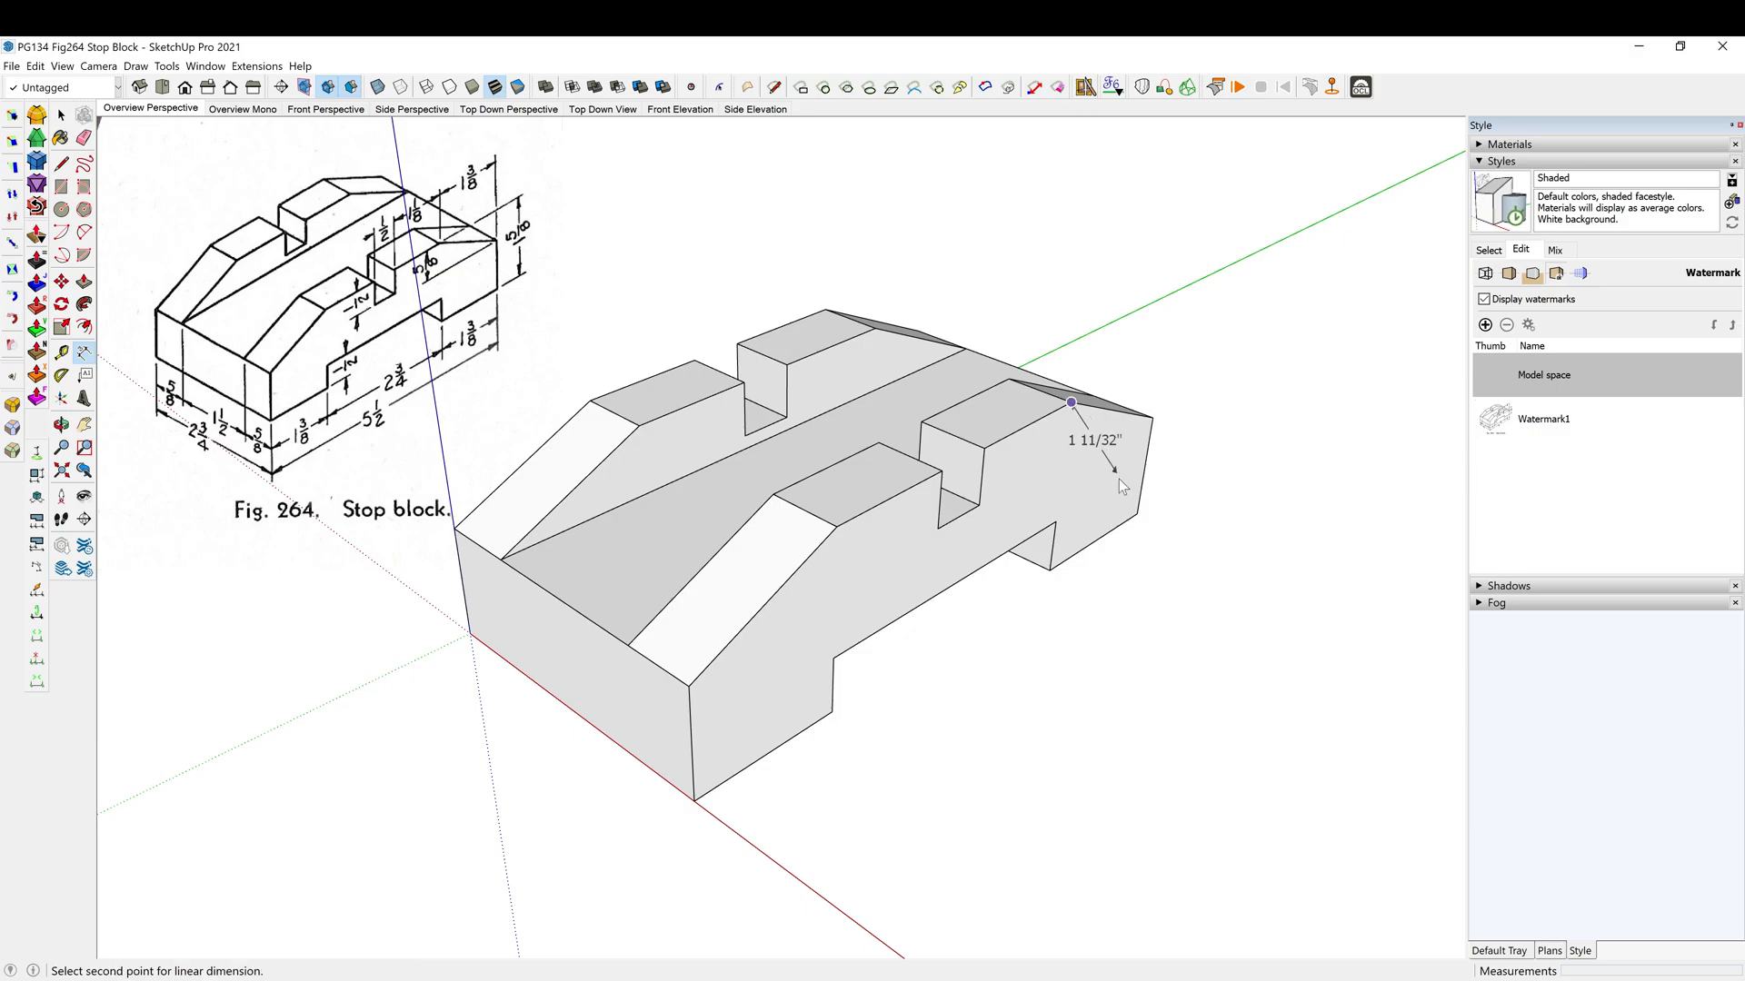
{"action": "left_click", "coordinate": [1137, 513]}
{"action": "left_click", "coordinate": [1218, 474]}
Dimension the far slope's horizontal run and the flat rail top between that slope and the notch
{"action": "left_click", "coordinate": [1073, 411]}
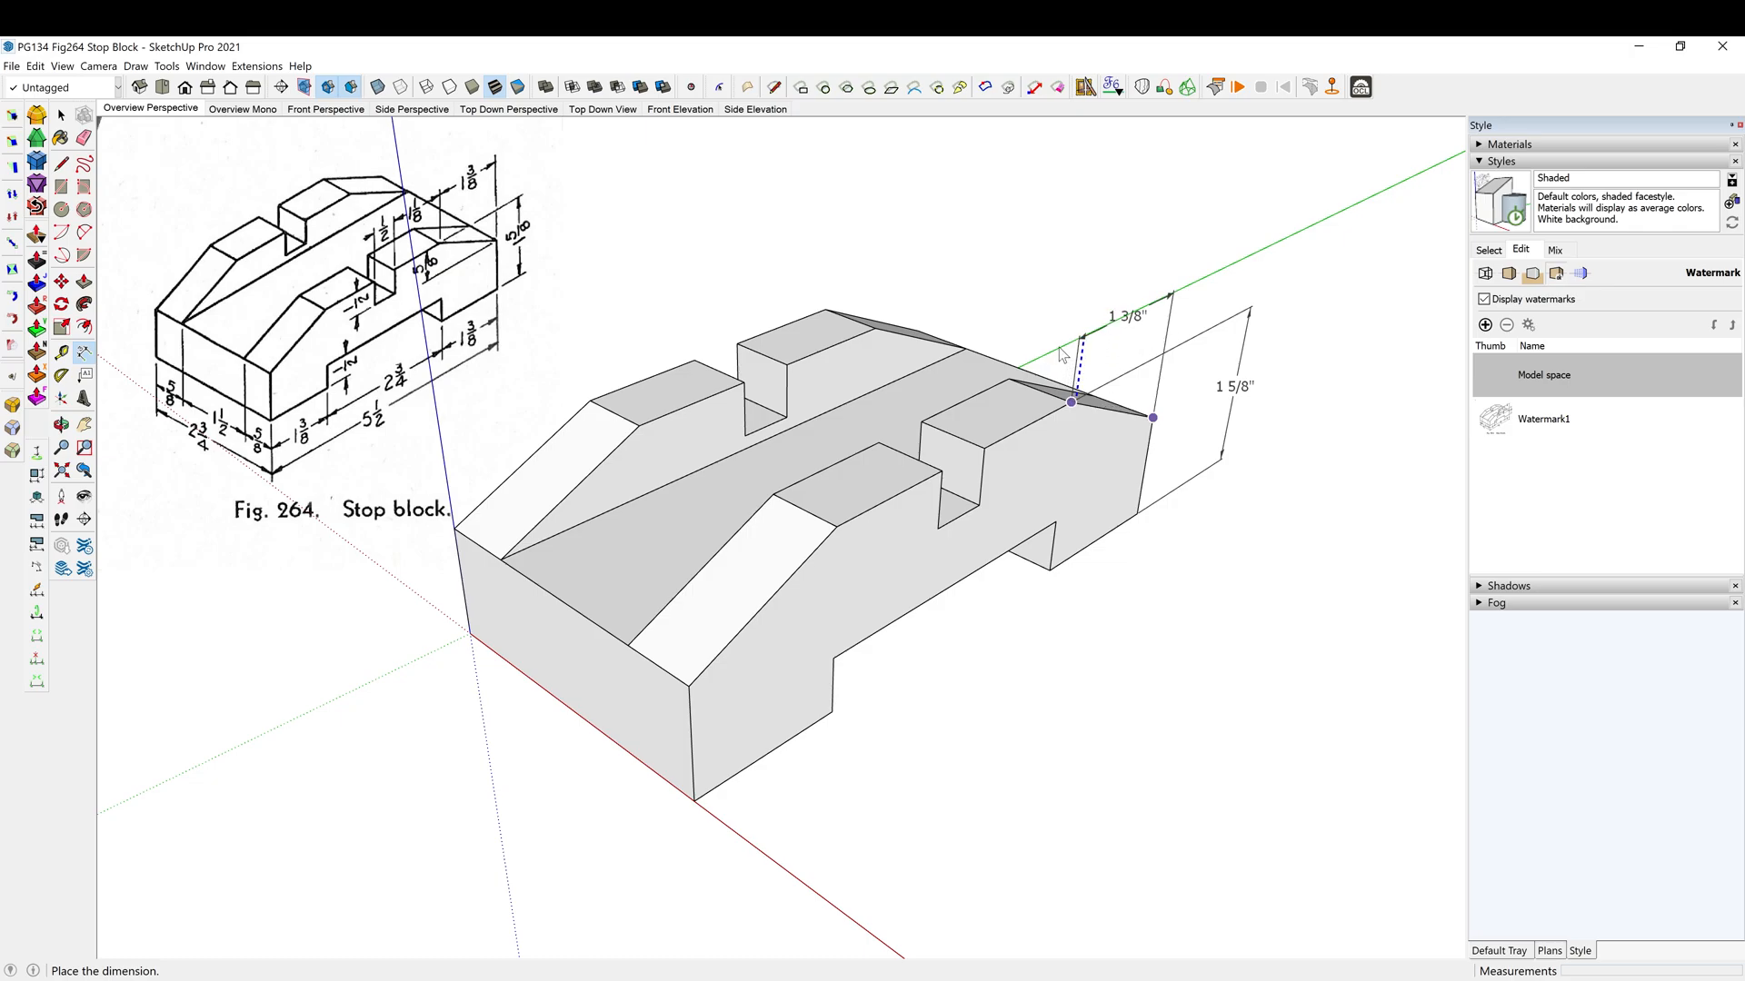
{"action": "left_click", "coordinate": [1065, 344]}
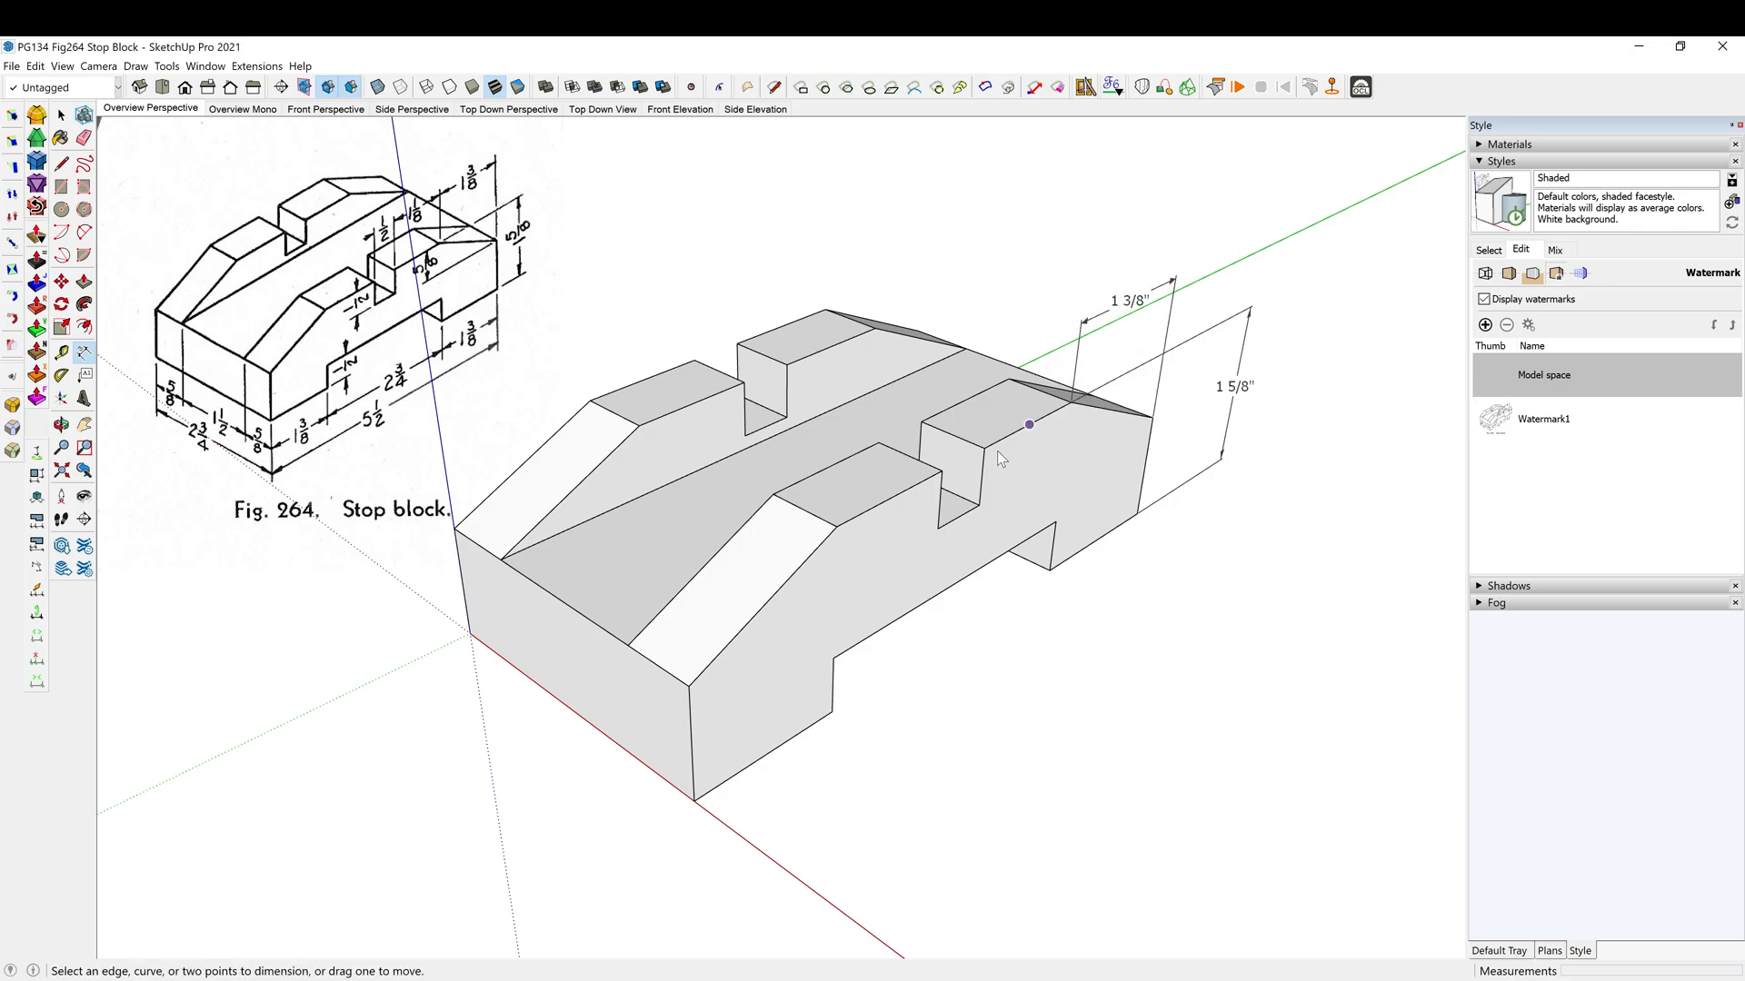
{"action": "left_click", "coordinate": [986, 448]}
{"action": "left_click", "coordinate": [1071, 405]}
{"action": "left_click", "coordinate": [1079, 333]}
Dimension the upper notch's width above the rail and its depth beside the notch
{"action": "left_click", "coordinate": [942, 471]}
{"action": "left_click", "coordinate": [986, 447]}
{"action": "left_click", "coordinate": [992, 374]}
{"action": "middle_click_drag", "start_coordinate": [992, 373], "coordinate": [1047, 419]}
{"action": "scroll", "coordinate": [1050, 407], "scroll_direction": "up", "scroll_amount": 3}
{"action": "left_click", "coordinate": [930, 471]}
{"action": "left_click", "coordinate": [930, 536]}
{"action": "left_click", "coordinate": [898, 549]}
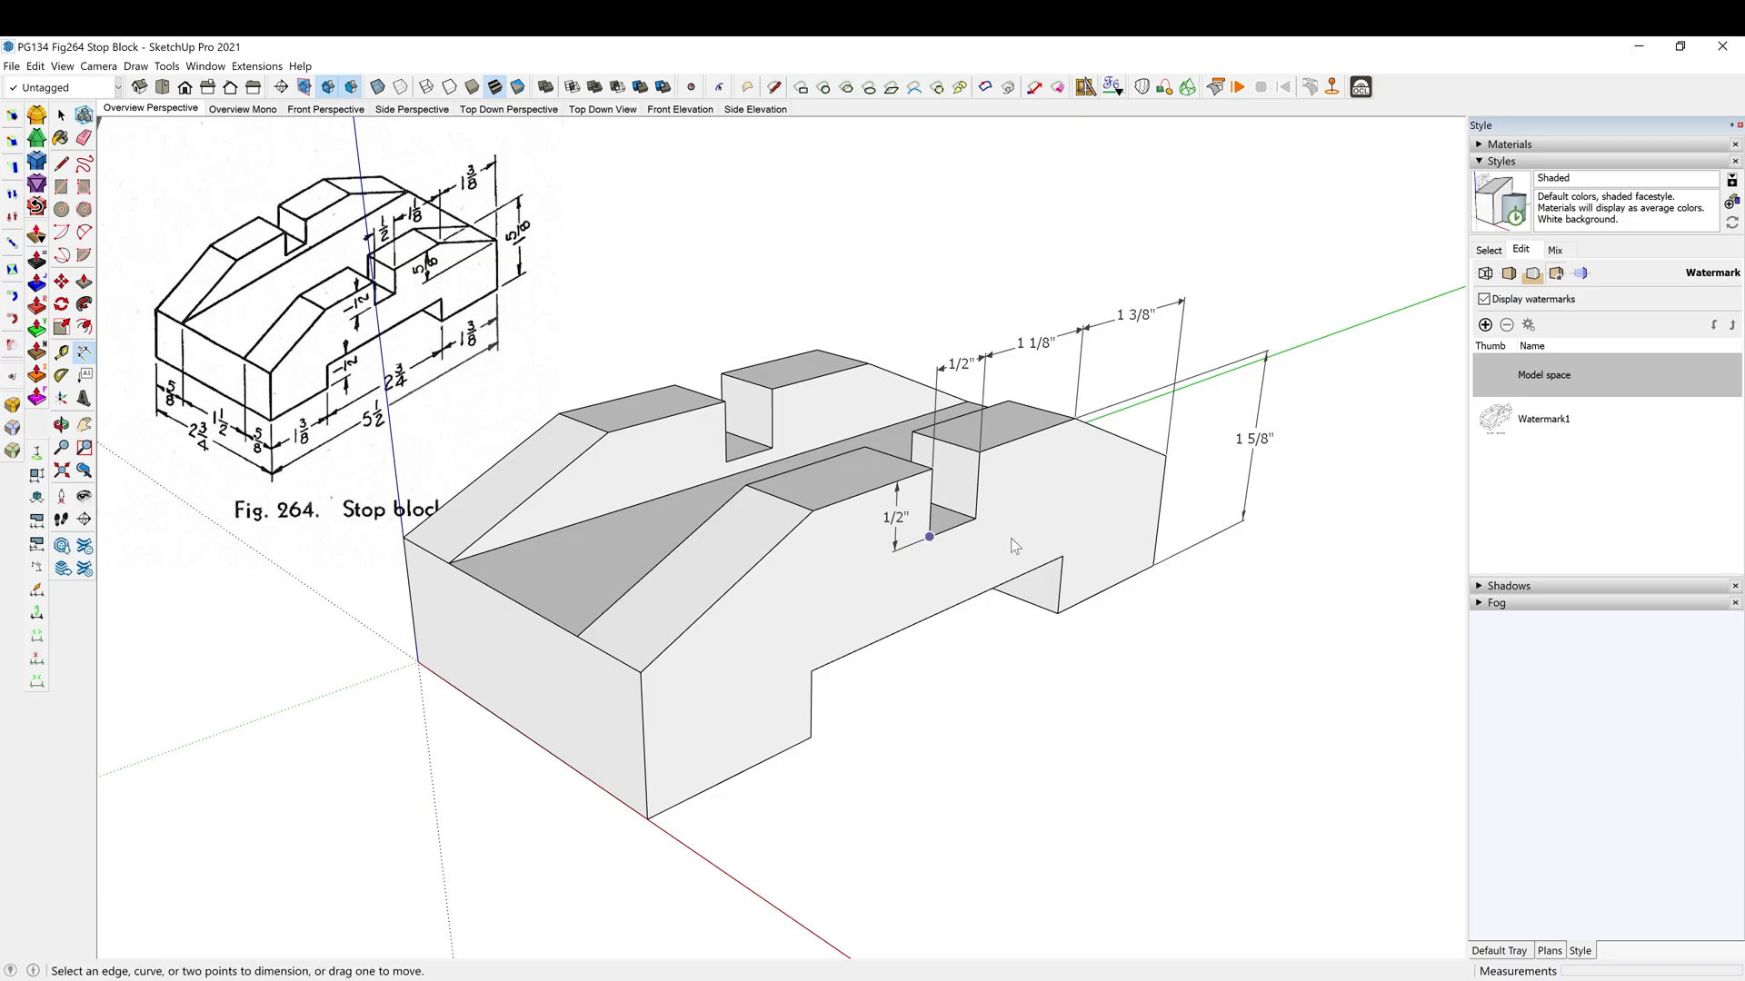
{"action": "left_click", "coordinate": [1166, 456]}
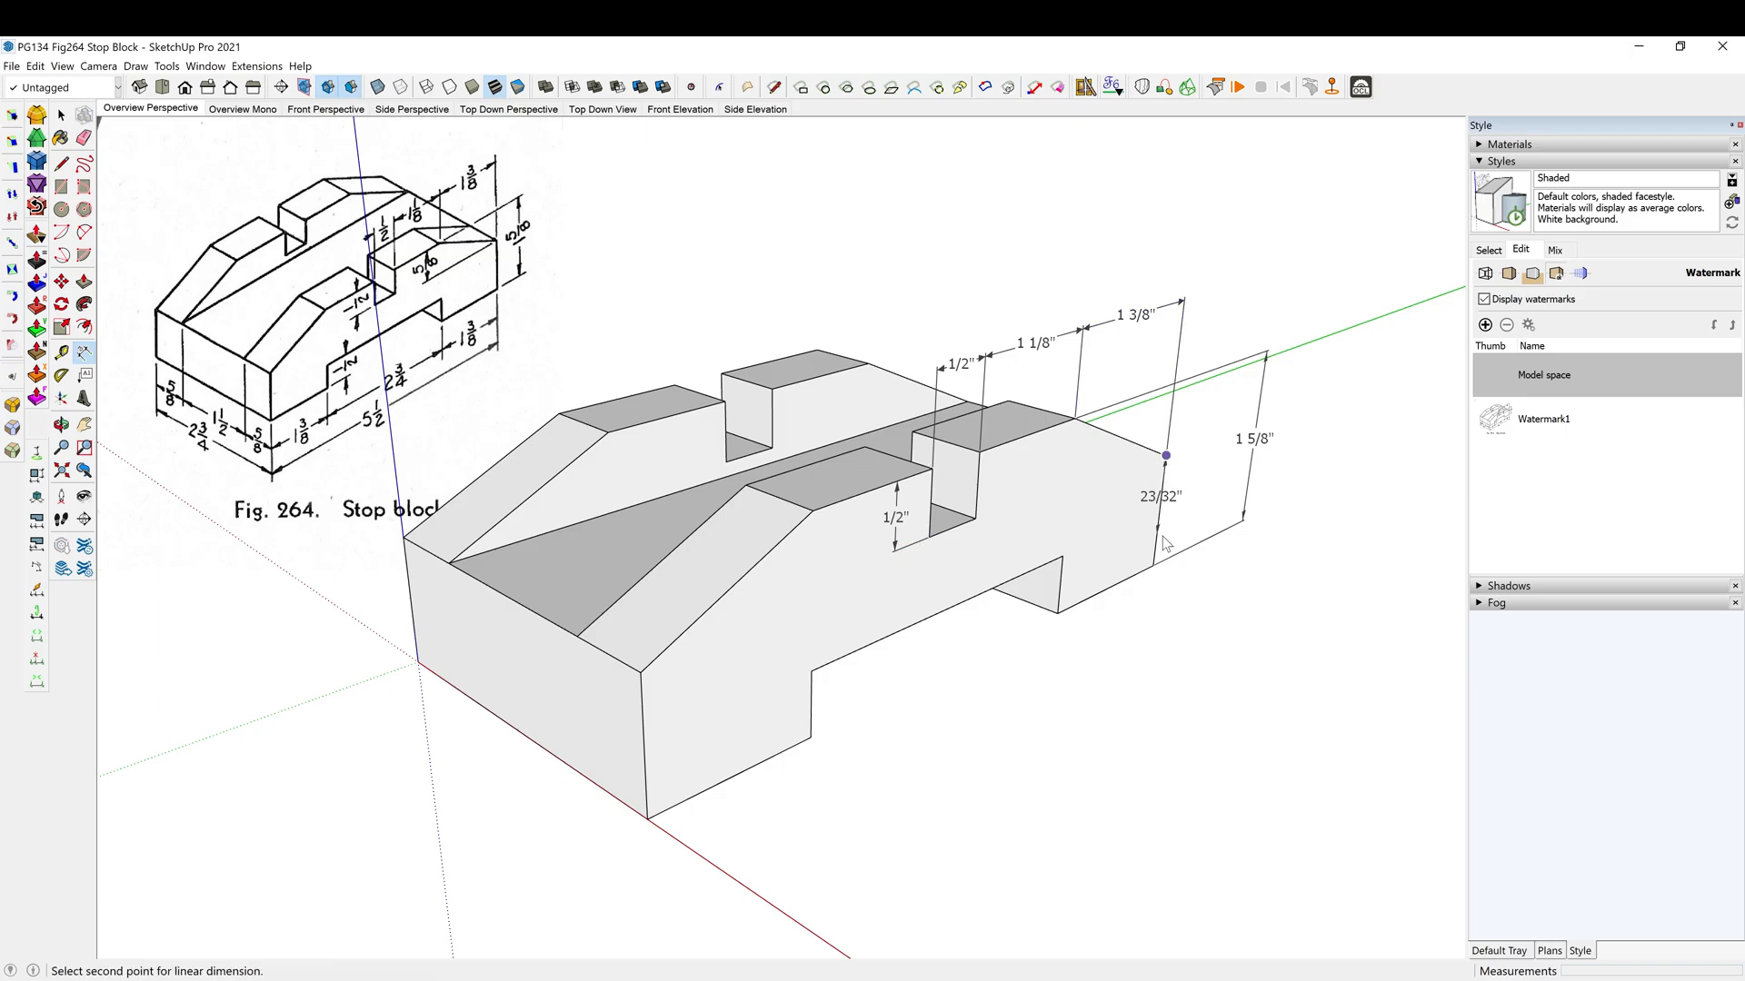
{"action": "key", "text": "Escape"}
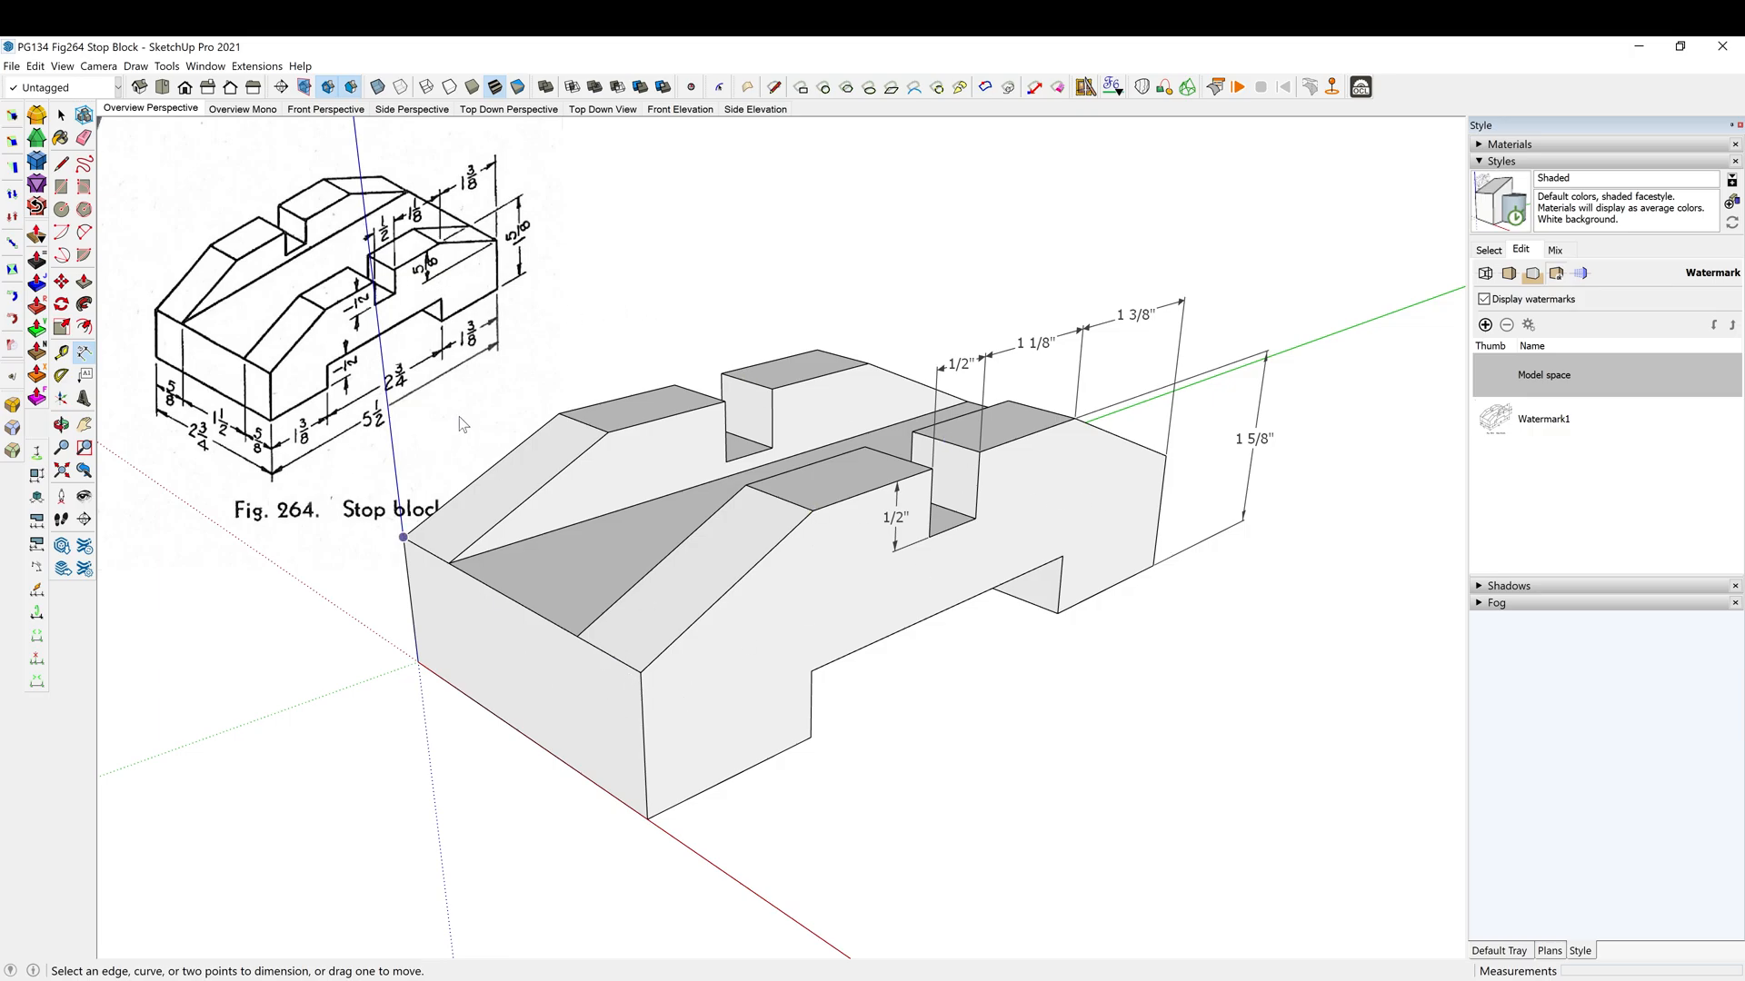
{"action": "left_click", "coordinate": [641, 672]}
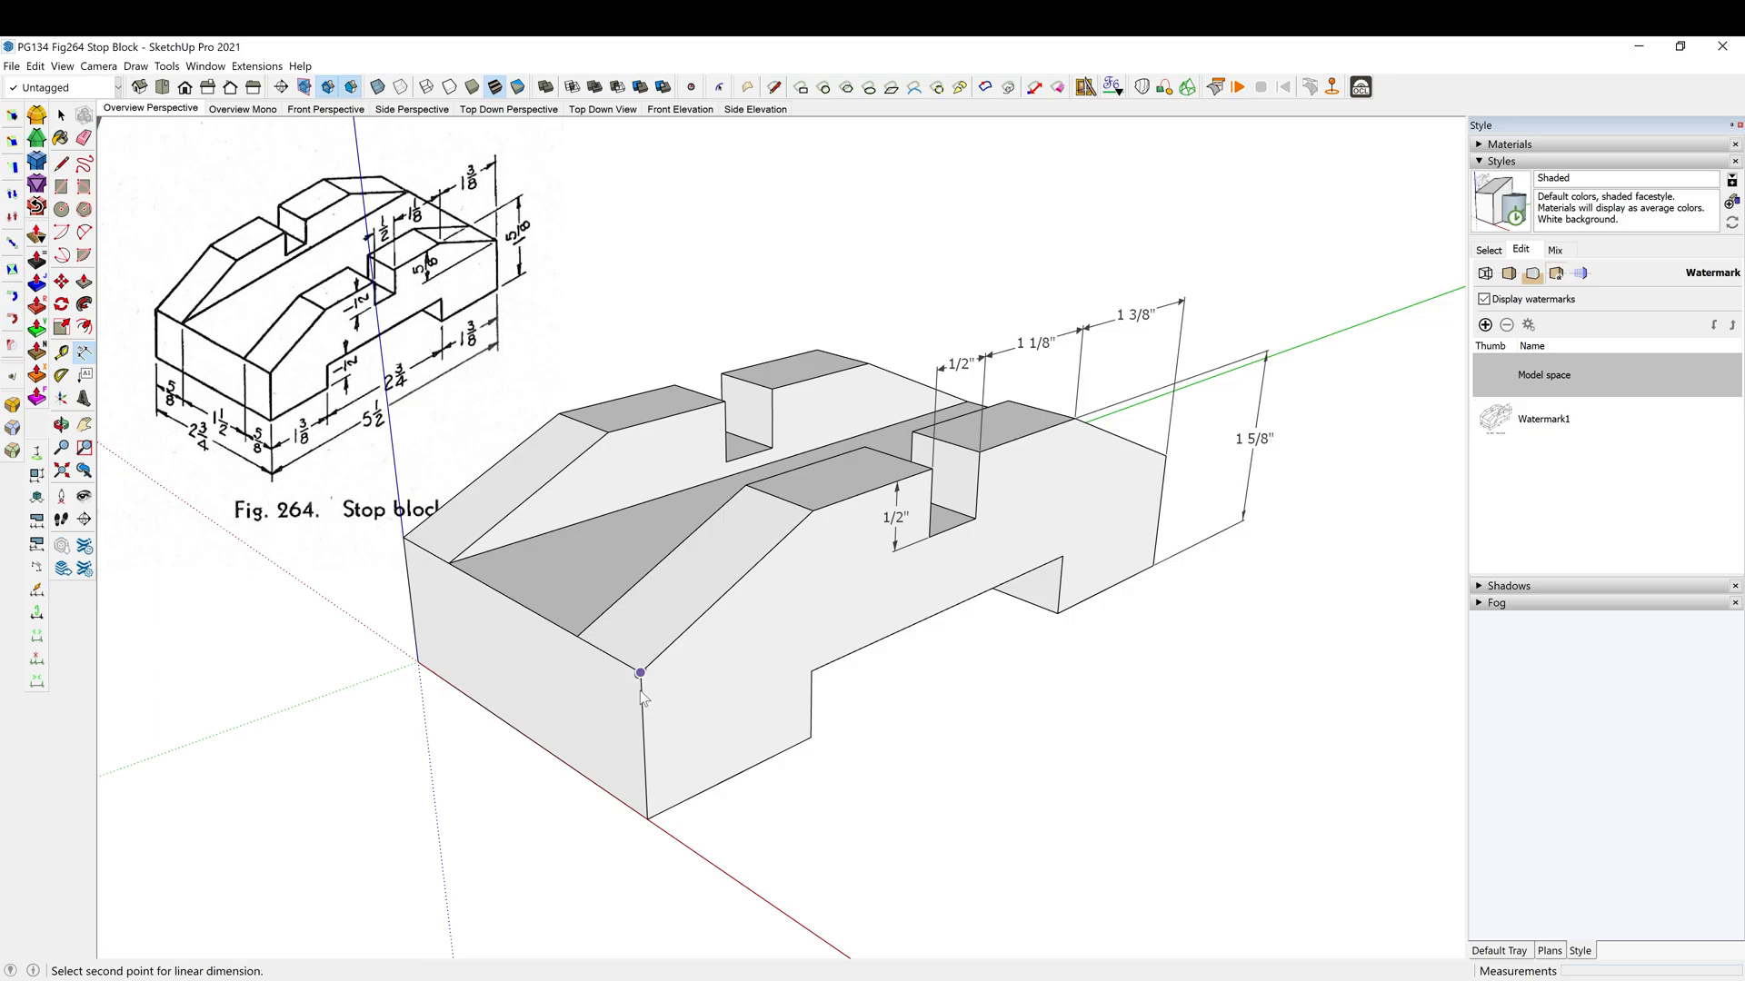
{"action": "left_click", "coordinate": [652, 827]}
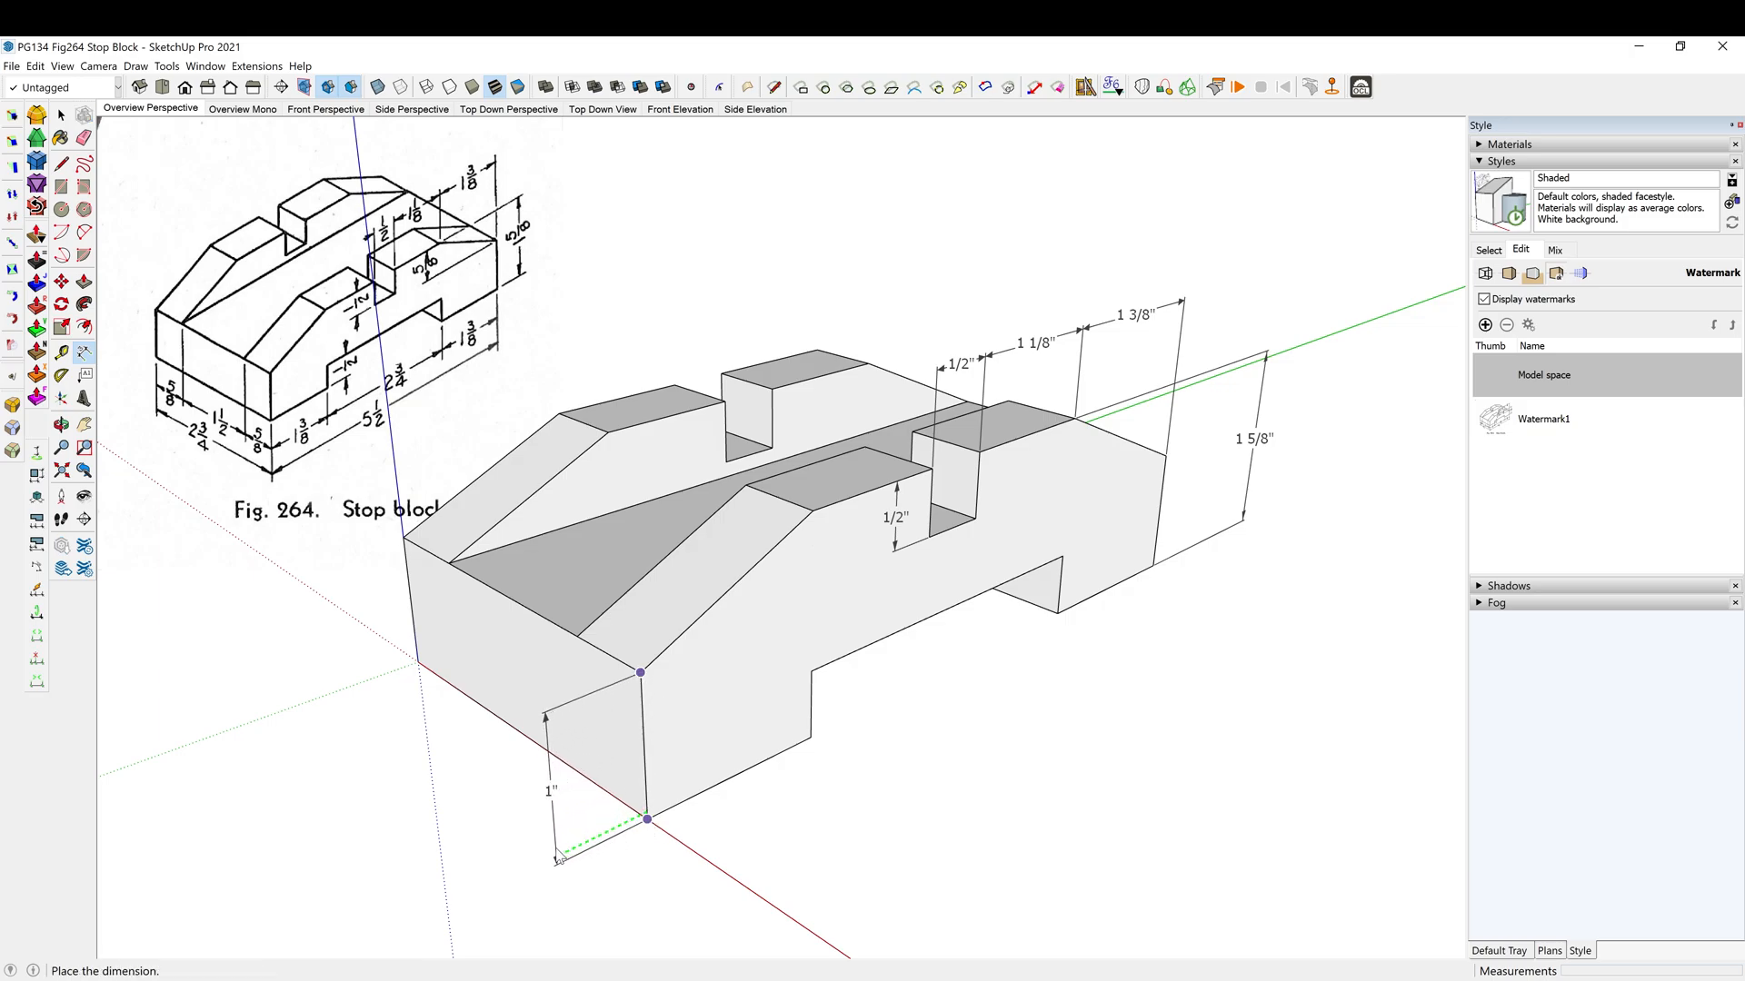
{"action": "key", "text": "Escape"}
Dimension the near slope's vertical drop and reposition the dimension over the block's long side face
{"action": "left_click", "coordinate": [813, 511]}
{"action": "left_click", "coordinate": [641, 673]}
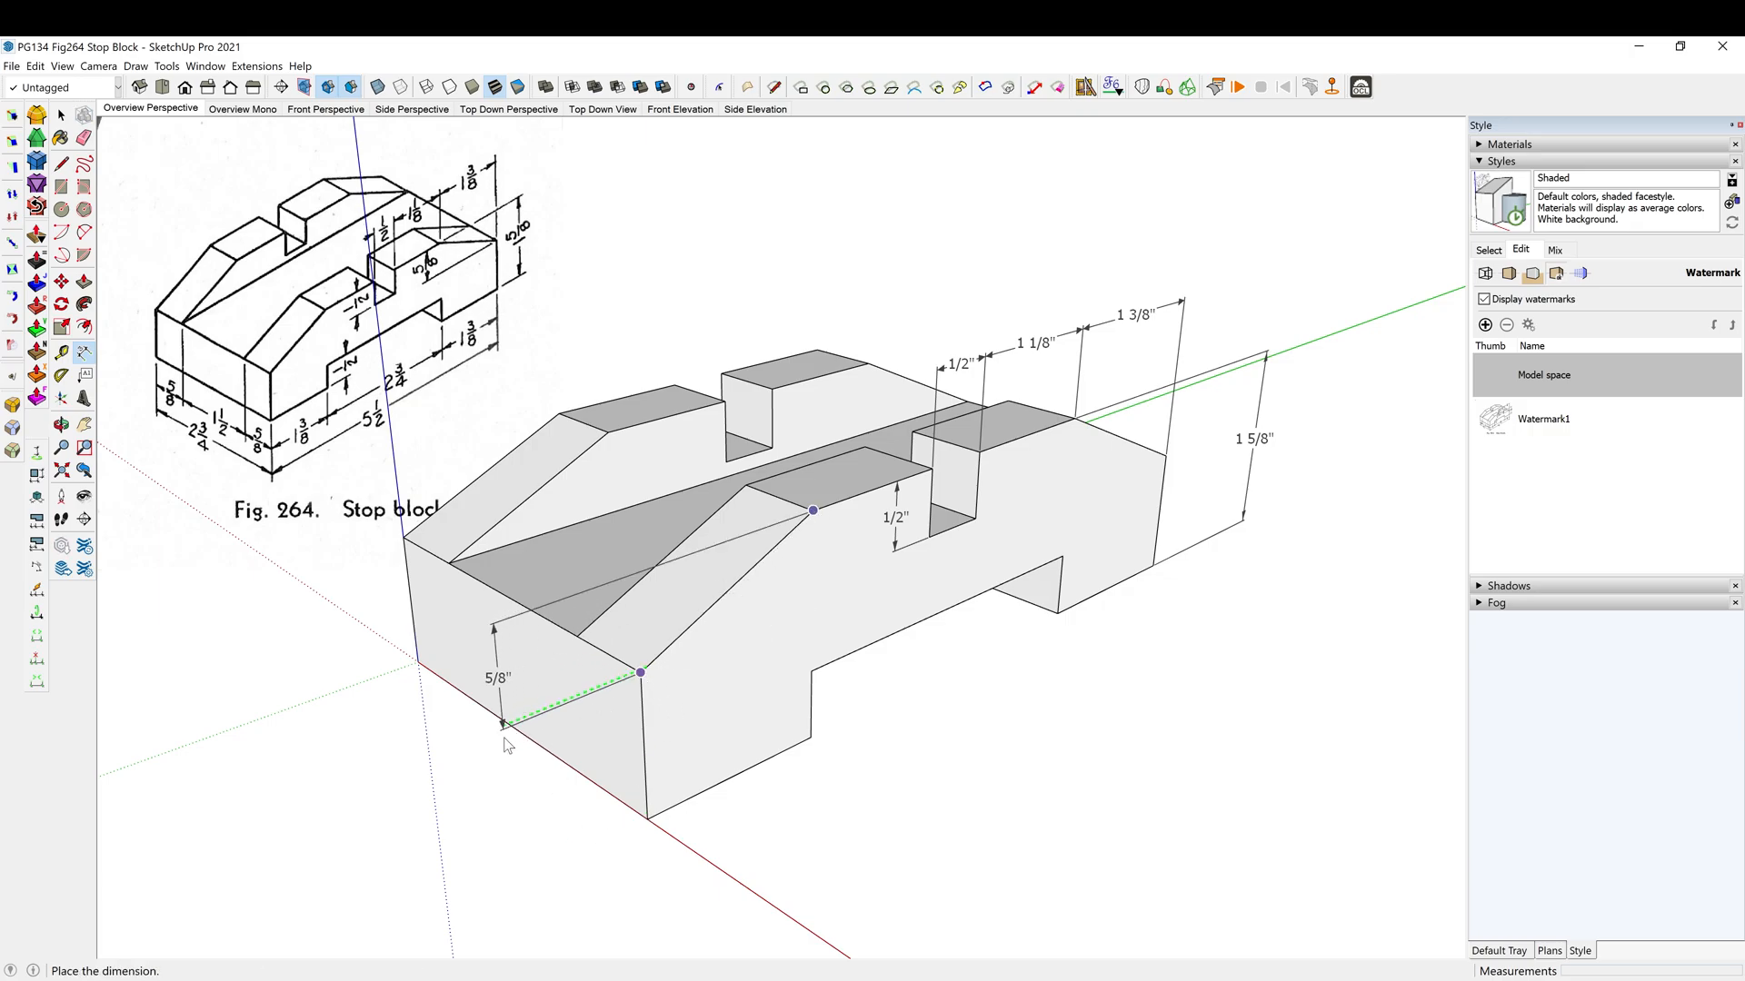
{"action": "left_click", "coordinate": [396, 774]}
{"action": "middle_click_drag", "start_coordinate": [649, 744], "coordinate": [651, 704]}
{"action": "left_click_drag", "start_coordinate": [382, 707], "coordinate": [388, 706]}
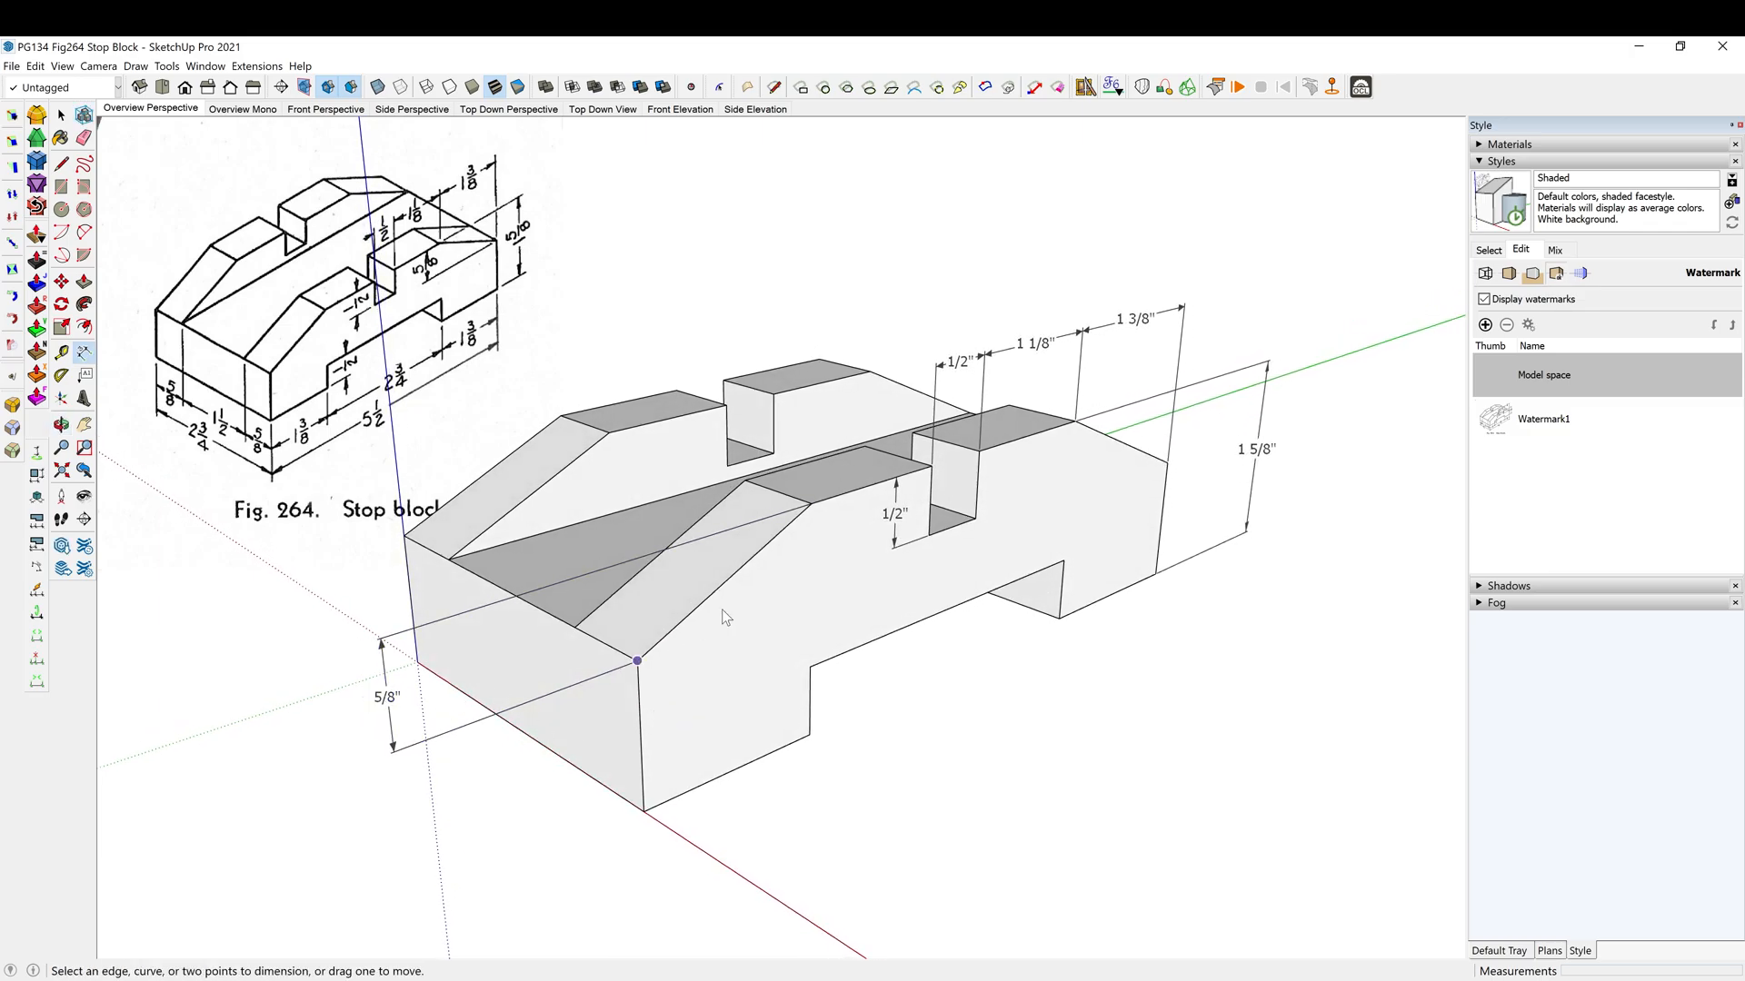
{"action": "left_click", "coordinate": [389, 695]}
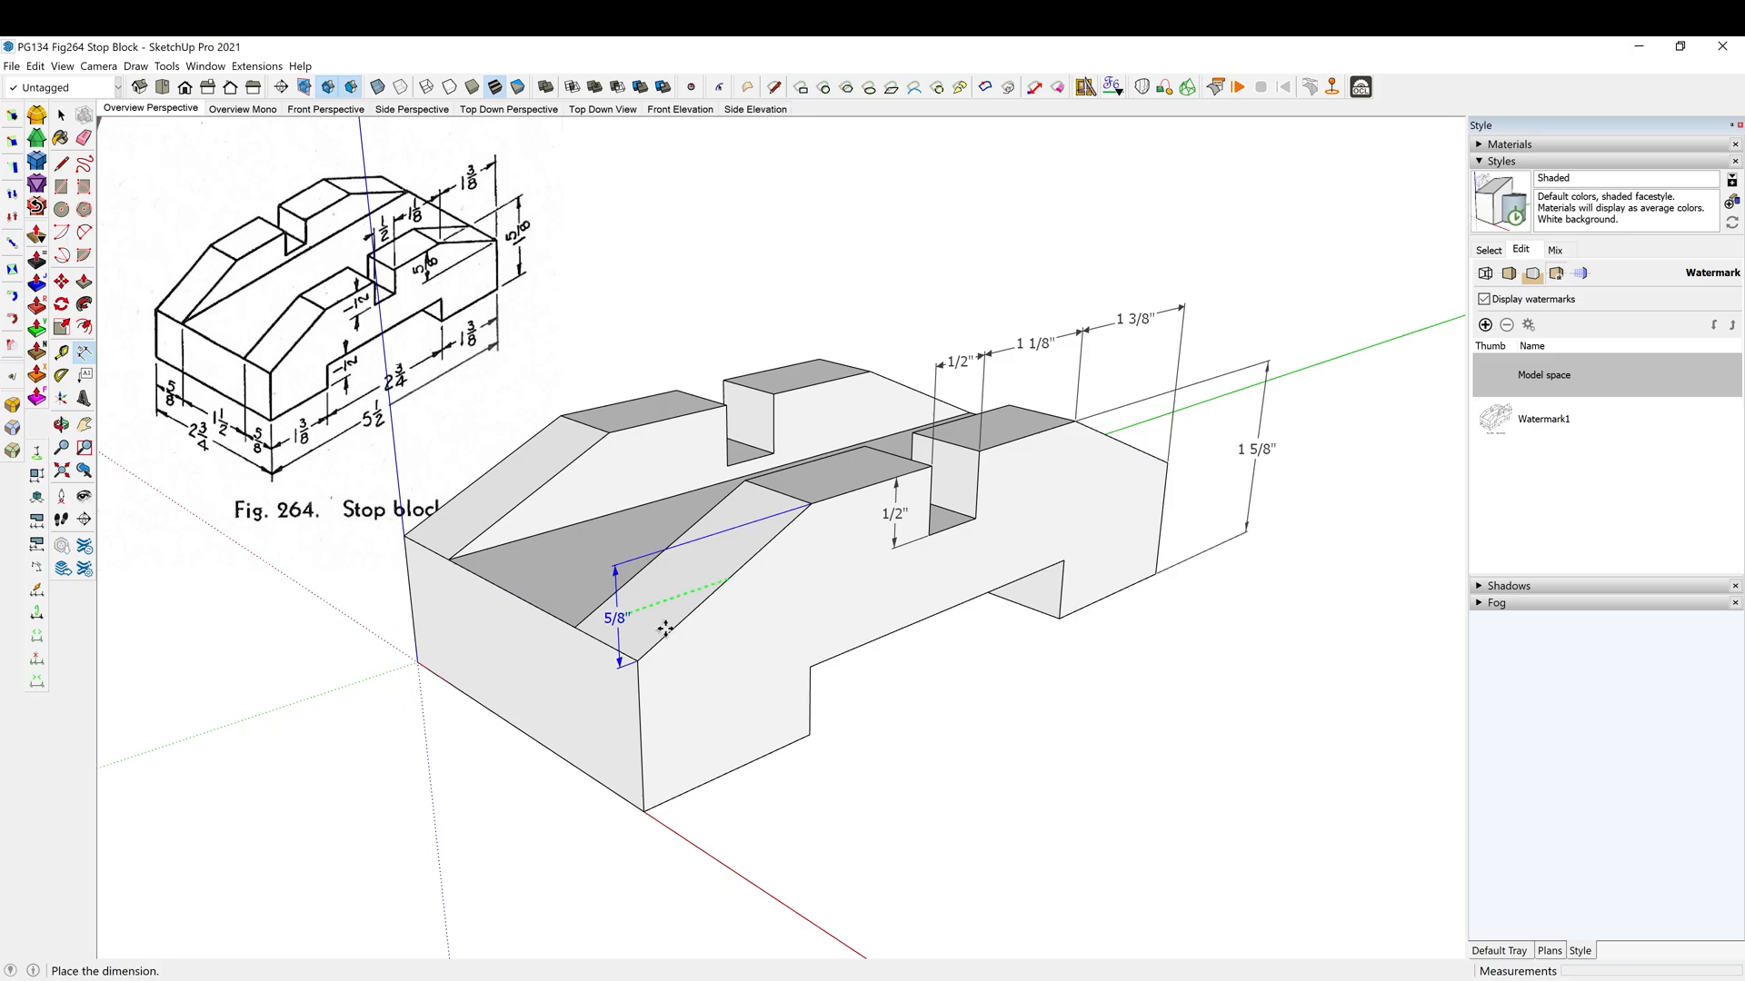
{"action": "left_click", "coordinate": [833, 545]}
Dimension the block's overall width along the bottom edge of its near end, placing the dimension below the block
{"action": "mouse_move", "coordinate": [1017, 545]}
{"action": "middle_mouse_down"}
{"action": "mouse_move", "coordinate": [1032, 545]}
{"action": "mouse_move", "coordinate": [1011, 544]}
{"action": "middle_mouse_up"}
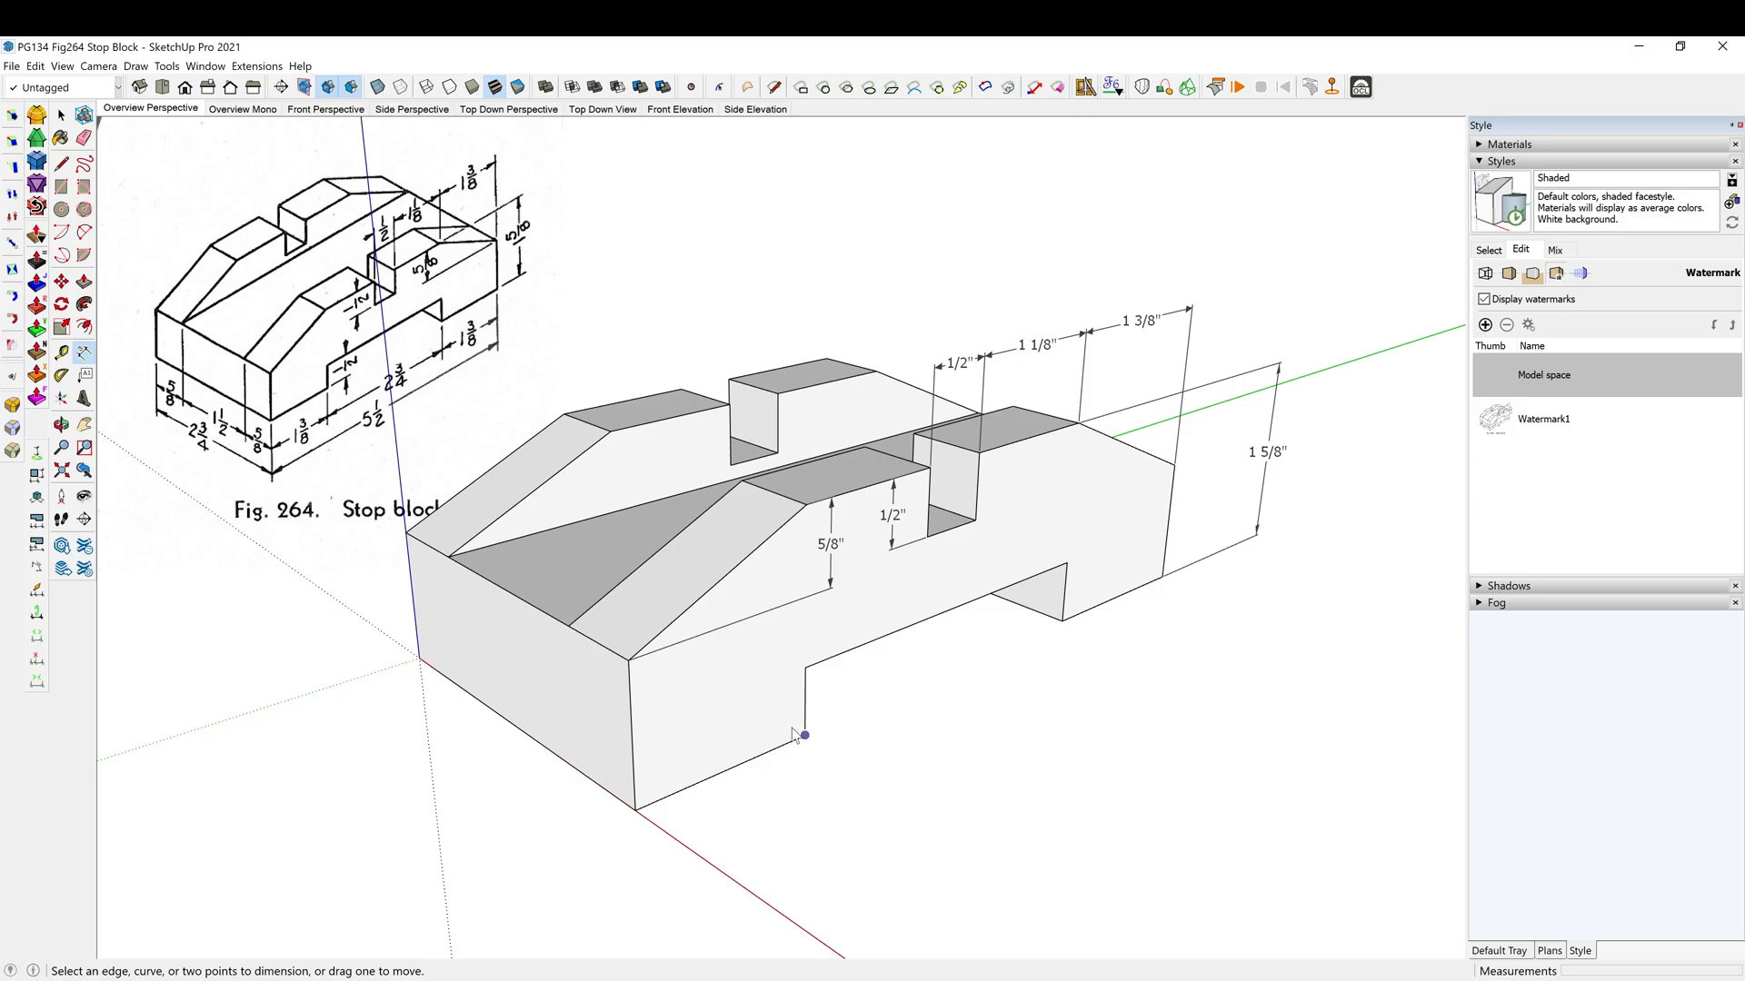
{"action": "left_click", "coordinate": [419, 659]}
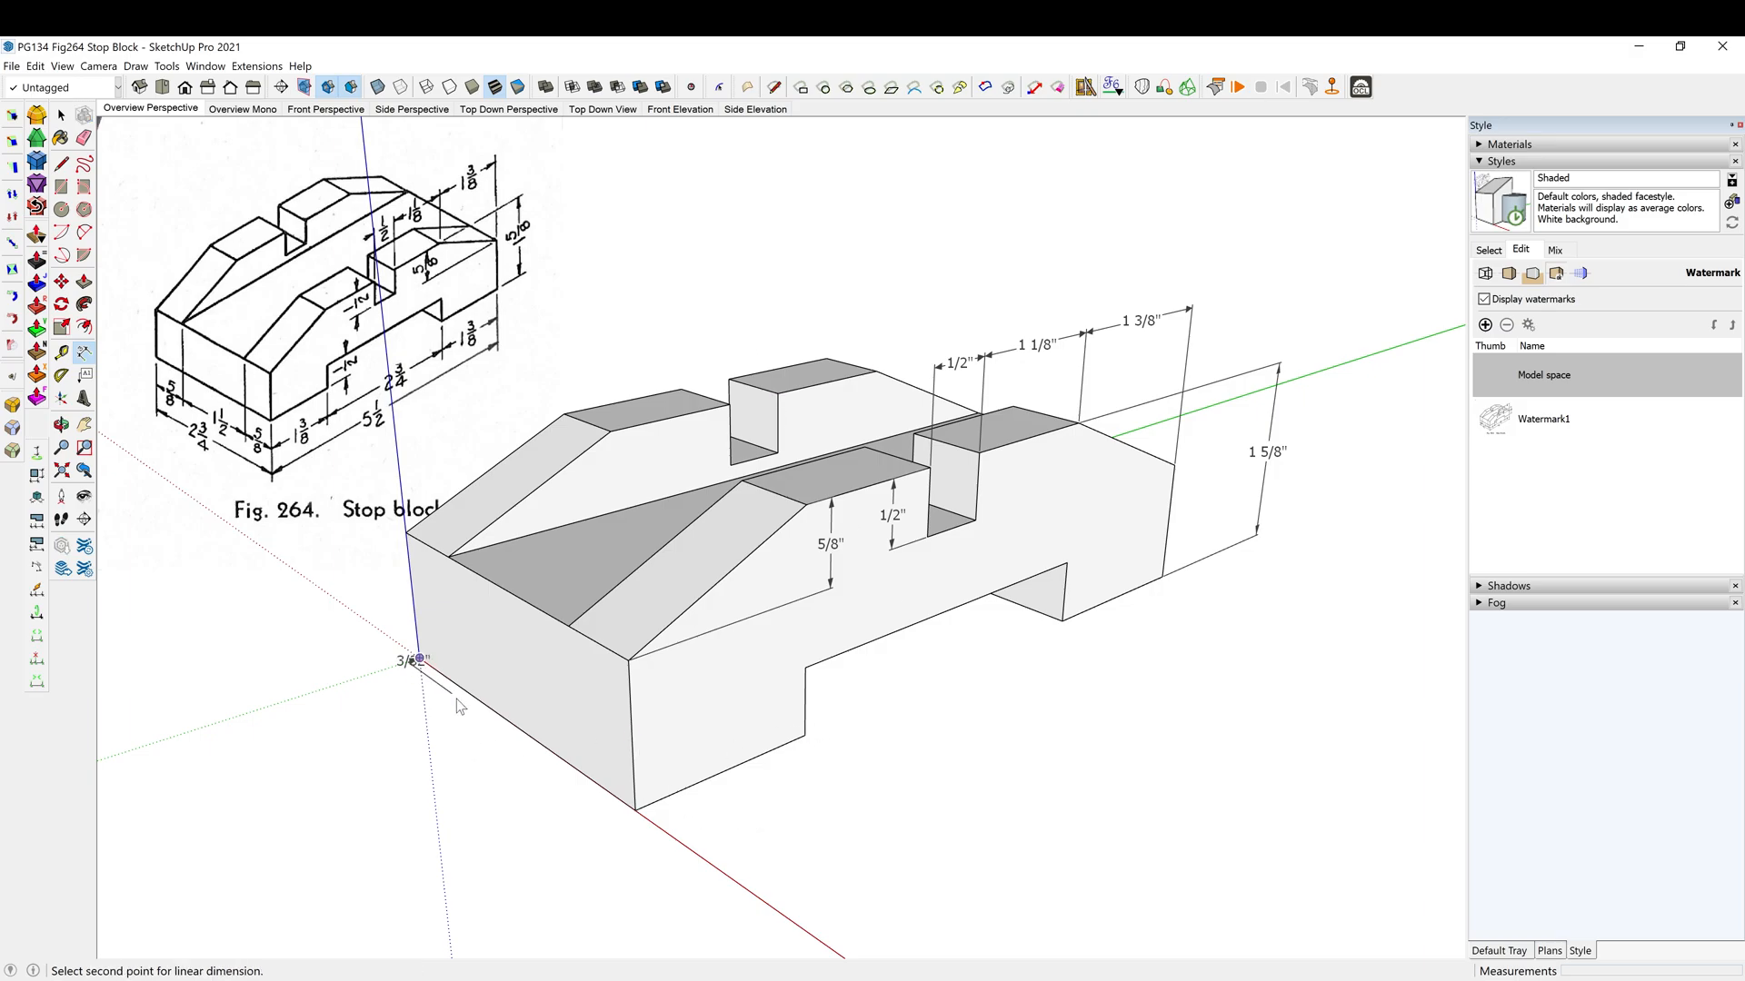
{"action": "left_click", "coordinate": [633, 809]}
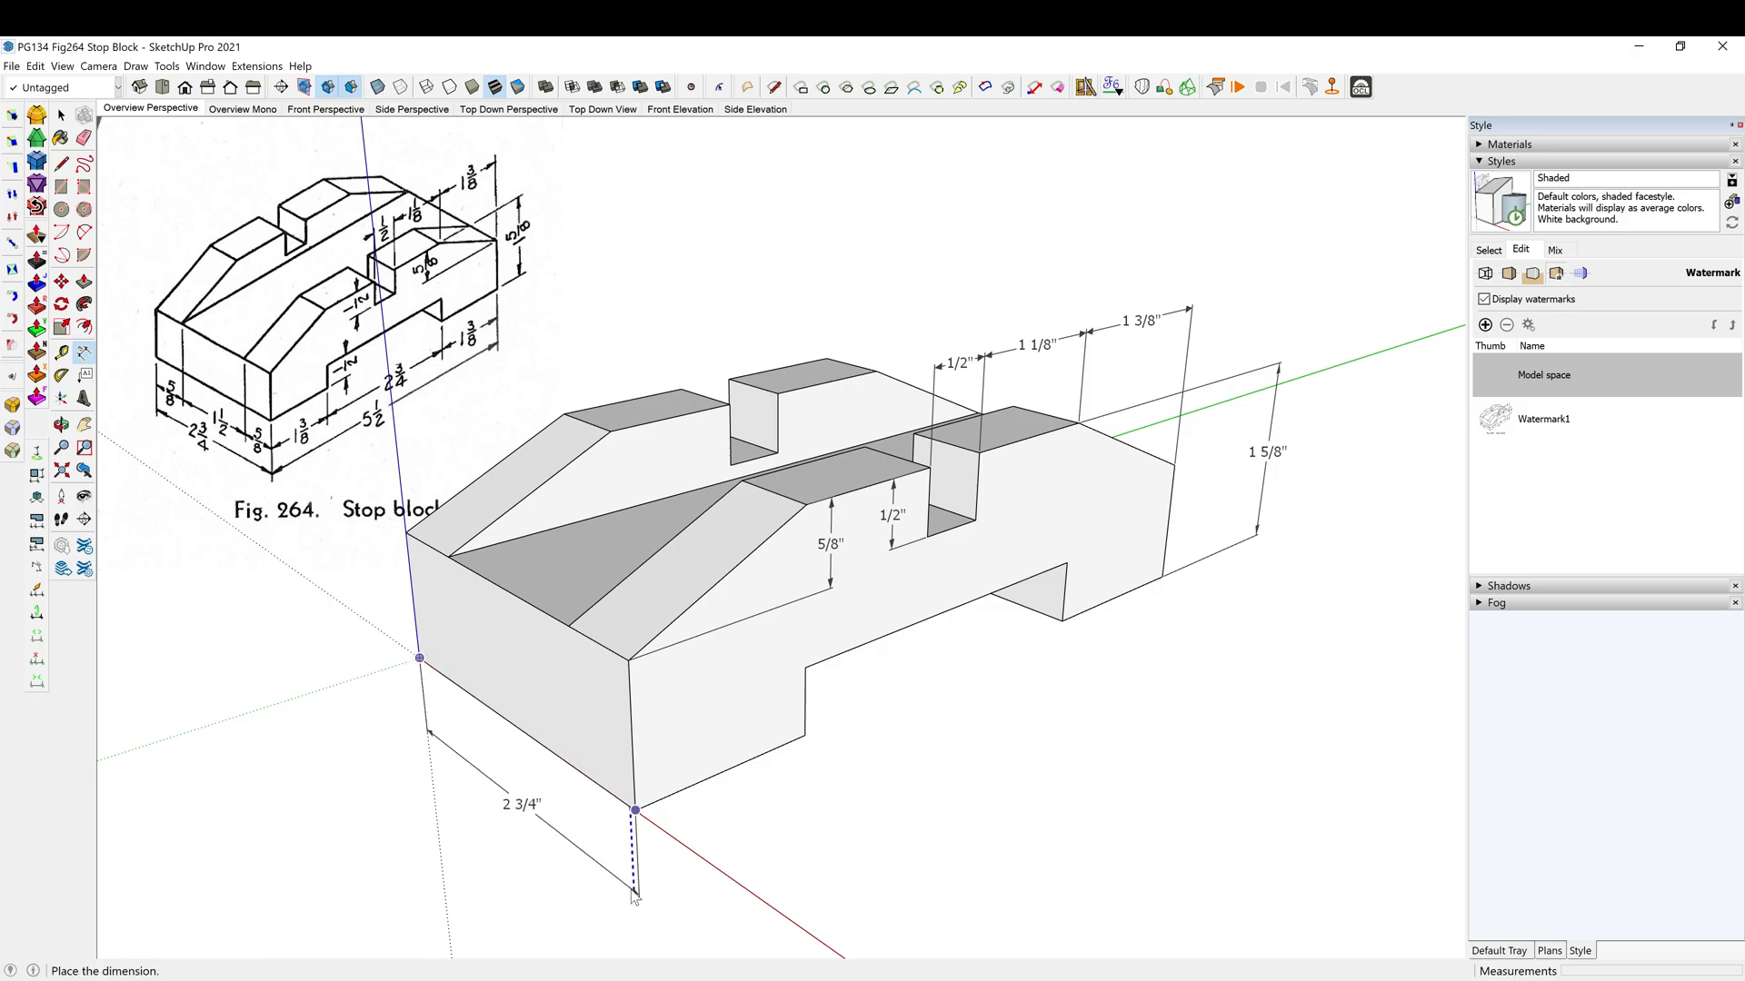
{"action": "left_click", "coordinate": [534, 823]}
Dimension the widths of both rails at the near end, placing each dimension below its rail
{"action": "left_click", "coordinate": [407, 531]}
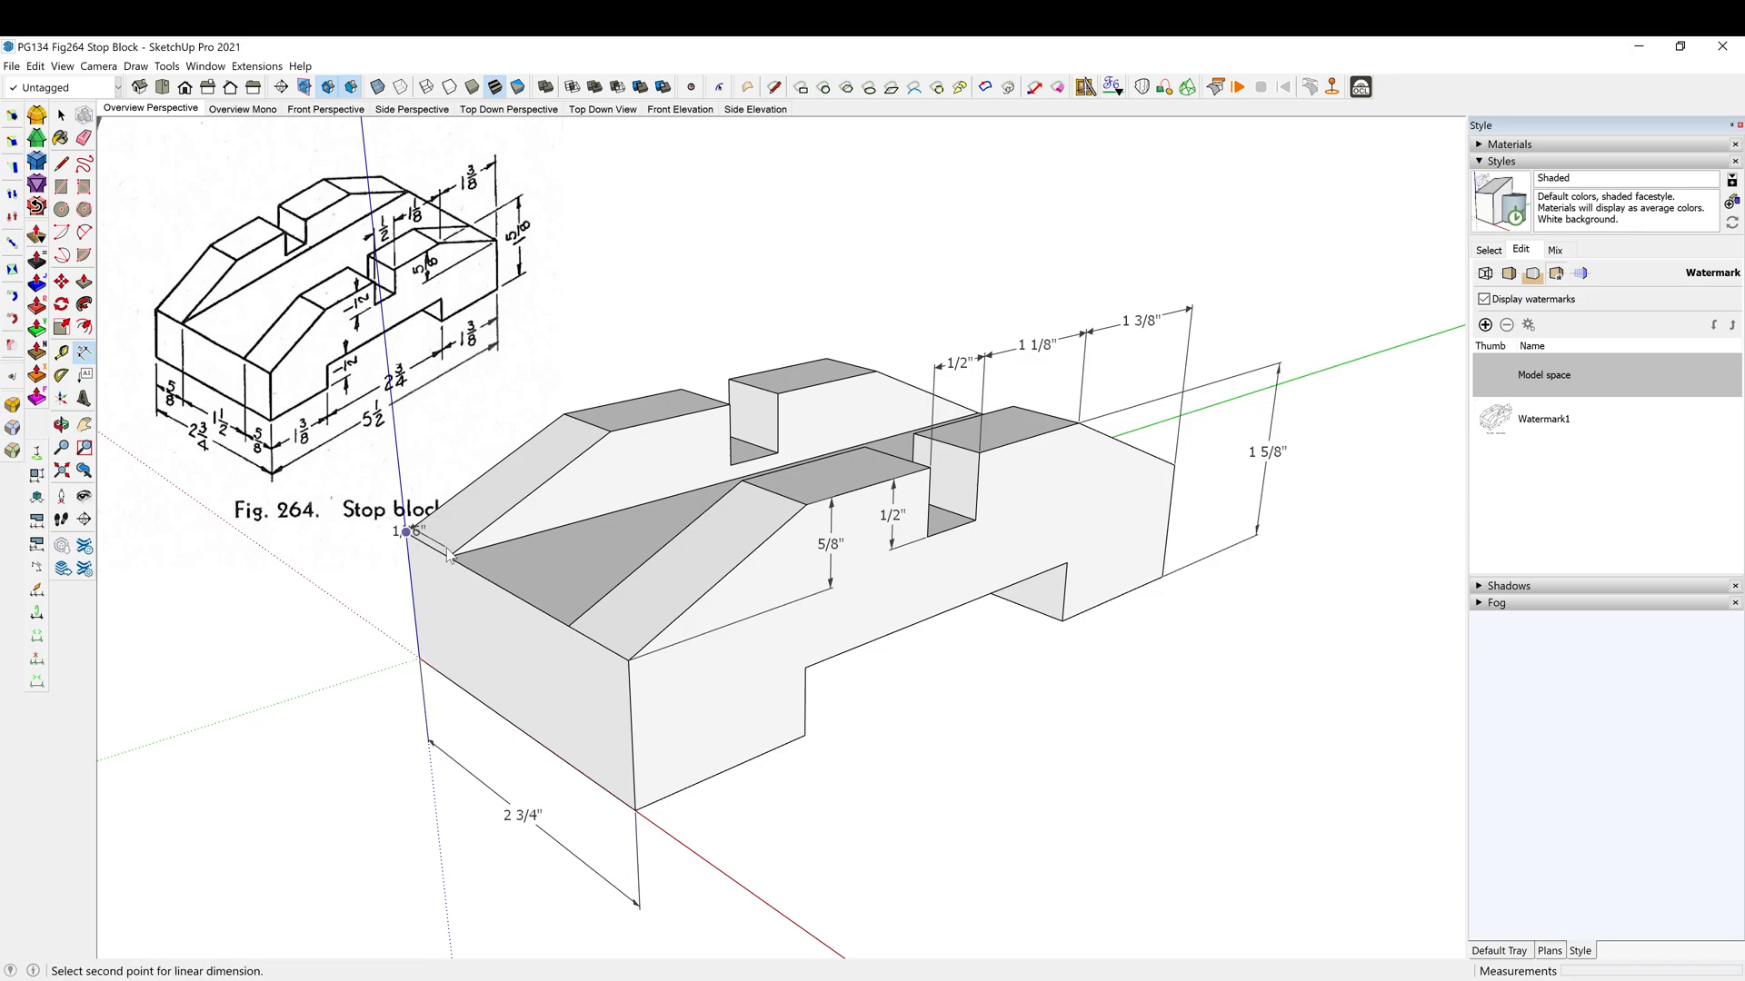
{"action": "left_click", "coordinate": [448, 556]}
{"action": "left_click", "coordinate": [454, 719]}
{"action": "left_click", "coordinate": [569, 625]}
{"action": "left_click", "coordinate": [629, 659]}
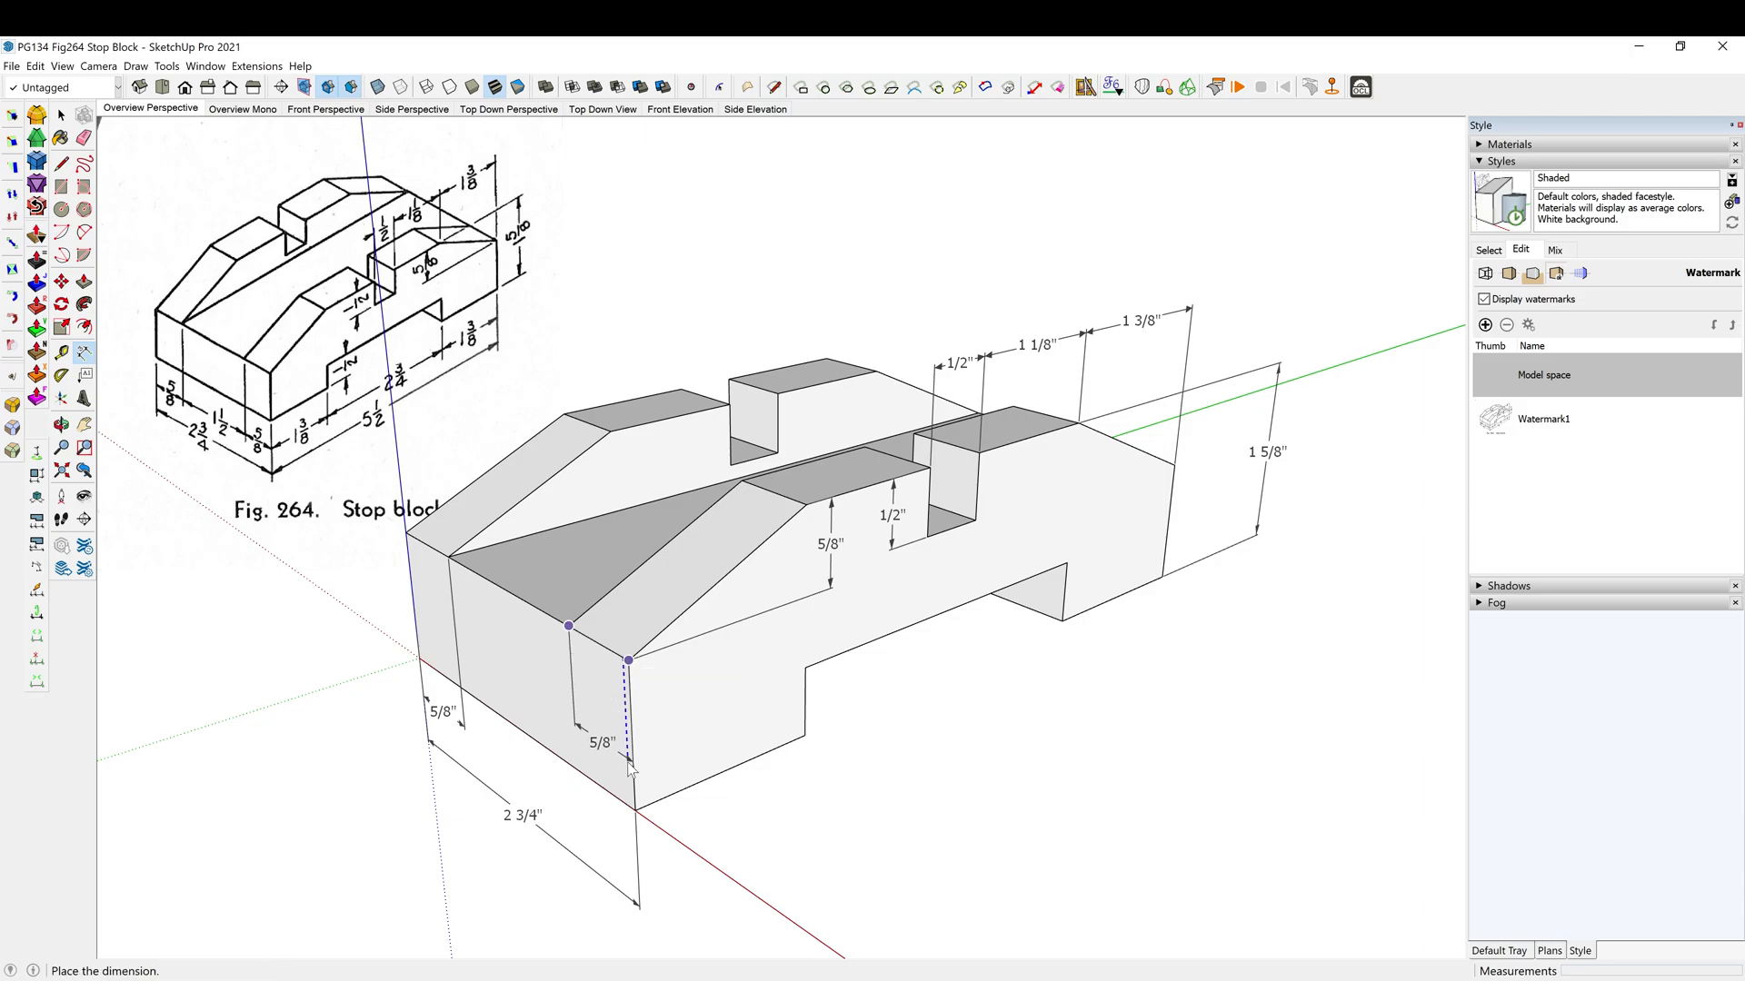
{"action": "left_click", "coordinate": [565, 833]}
Move the overall width dimension farther below the near end to clear the rail width dimensions
{"action": "left_click", "coordinate": [564, 831]}
{"action": "left_click", "coordinate": [566, 851]}
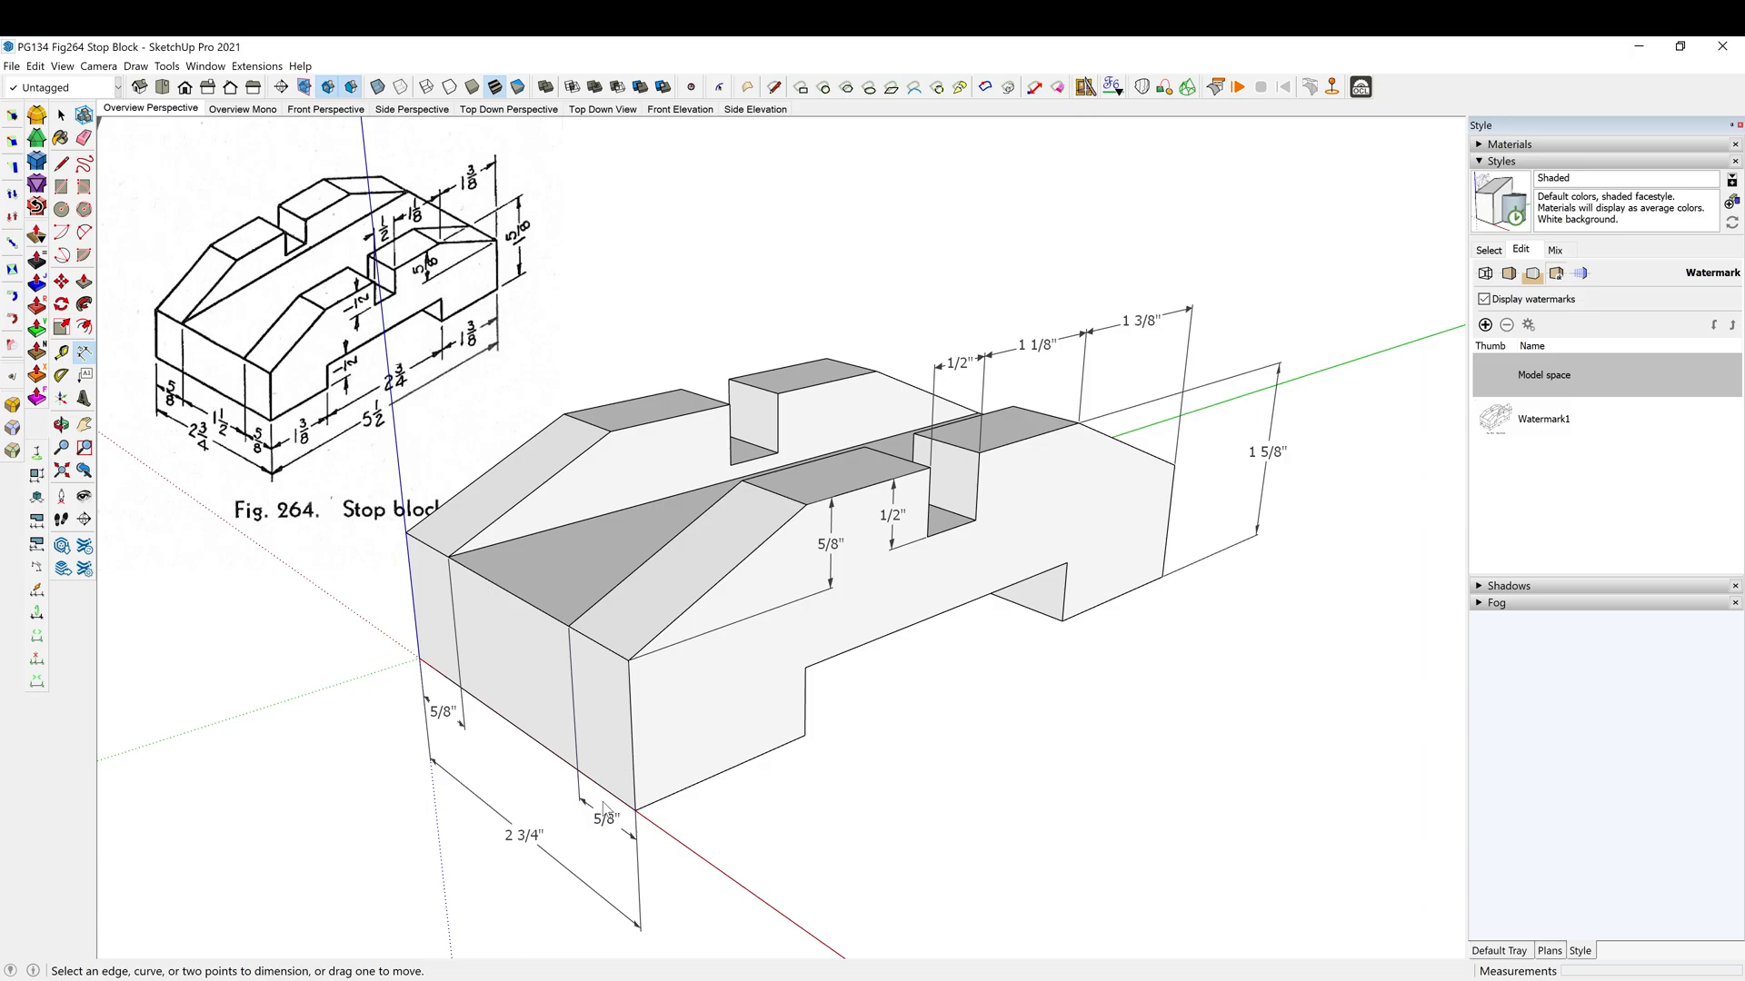
{"action": "left_click", "coordinate": [518, 834]}
{"action": "left_click", "coordinate": [519, 847]}
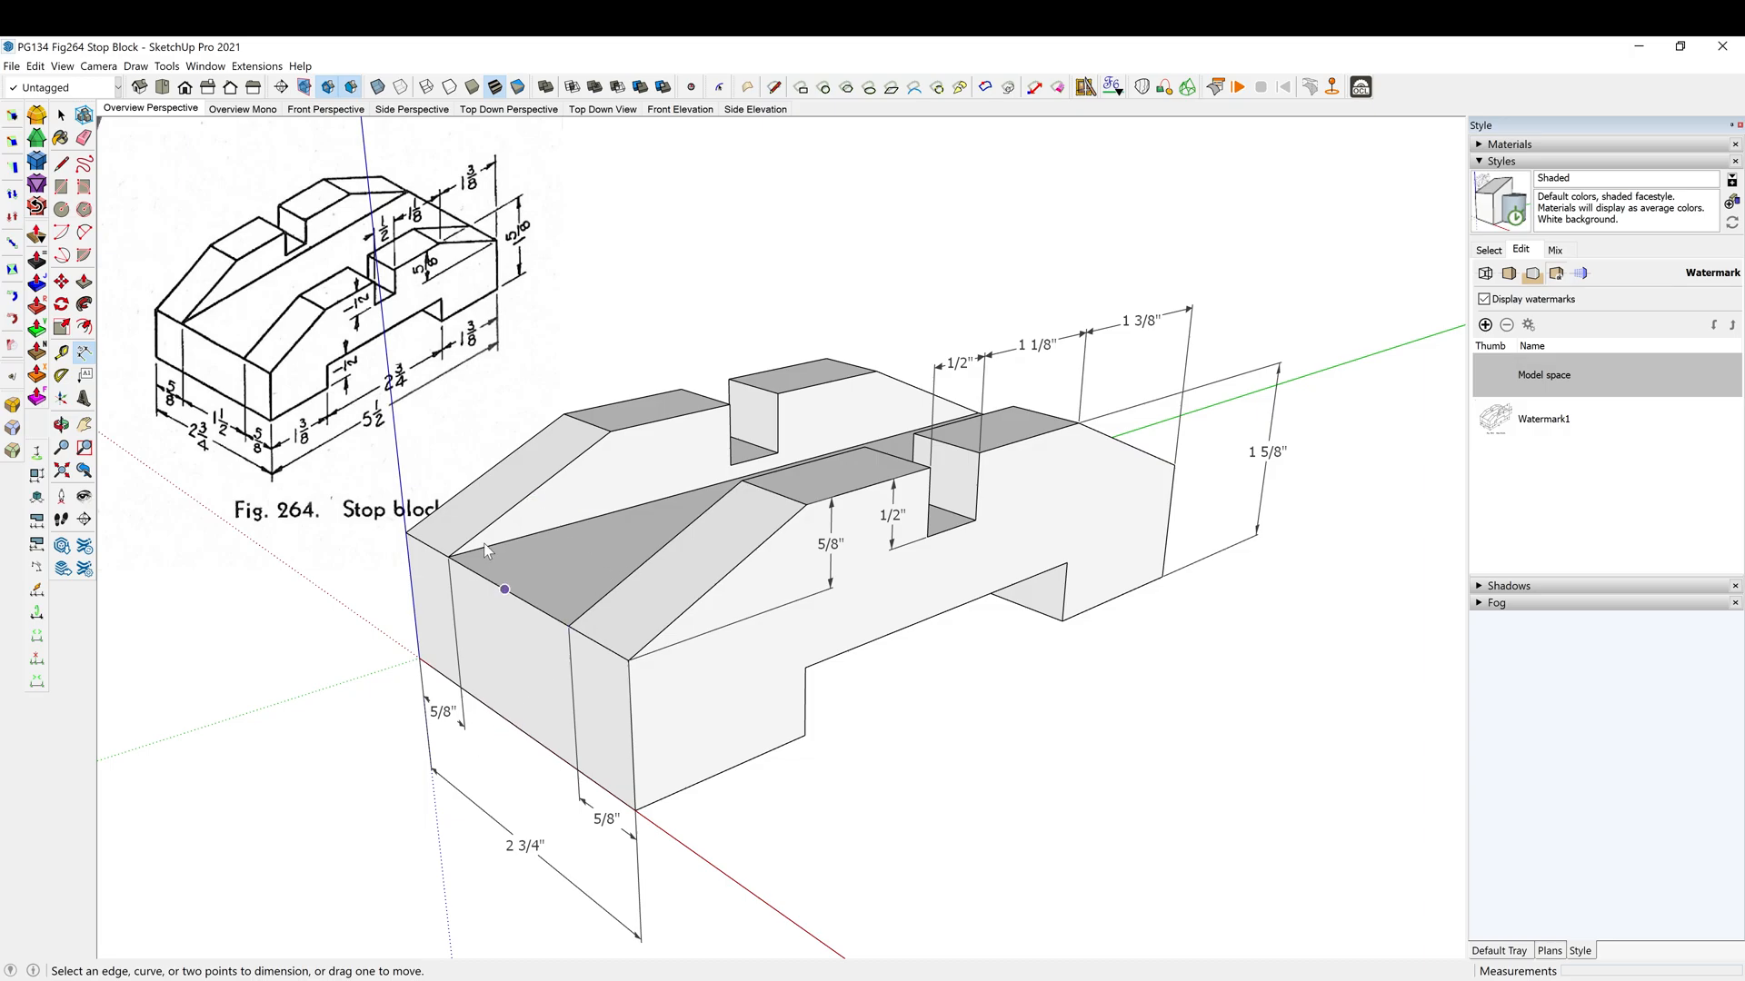
Dimension the channel's width between the rails and delete the duplicate width dimension of the rail nearest the long side face
{"action": "left_click", "coordinate": [449, 557]}
{"action": "left_click", "coordinate": [569, 626]}
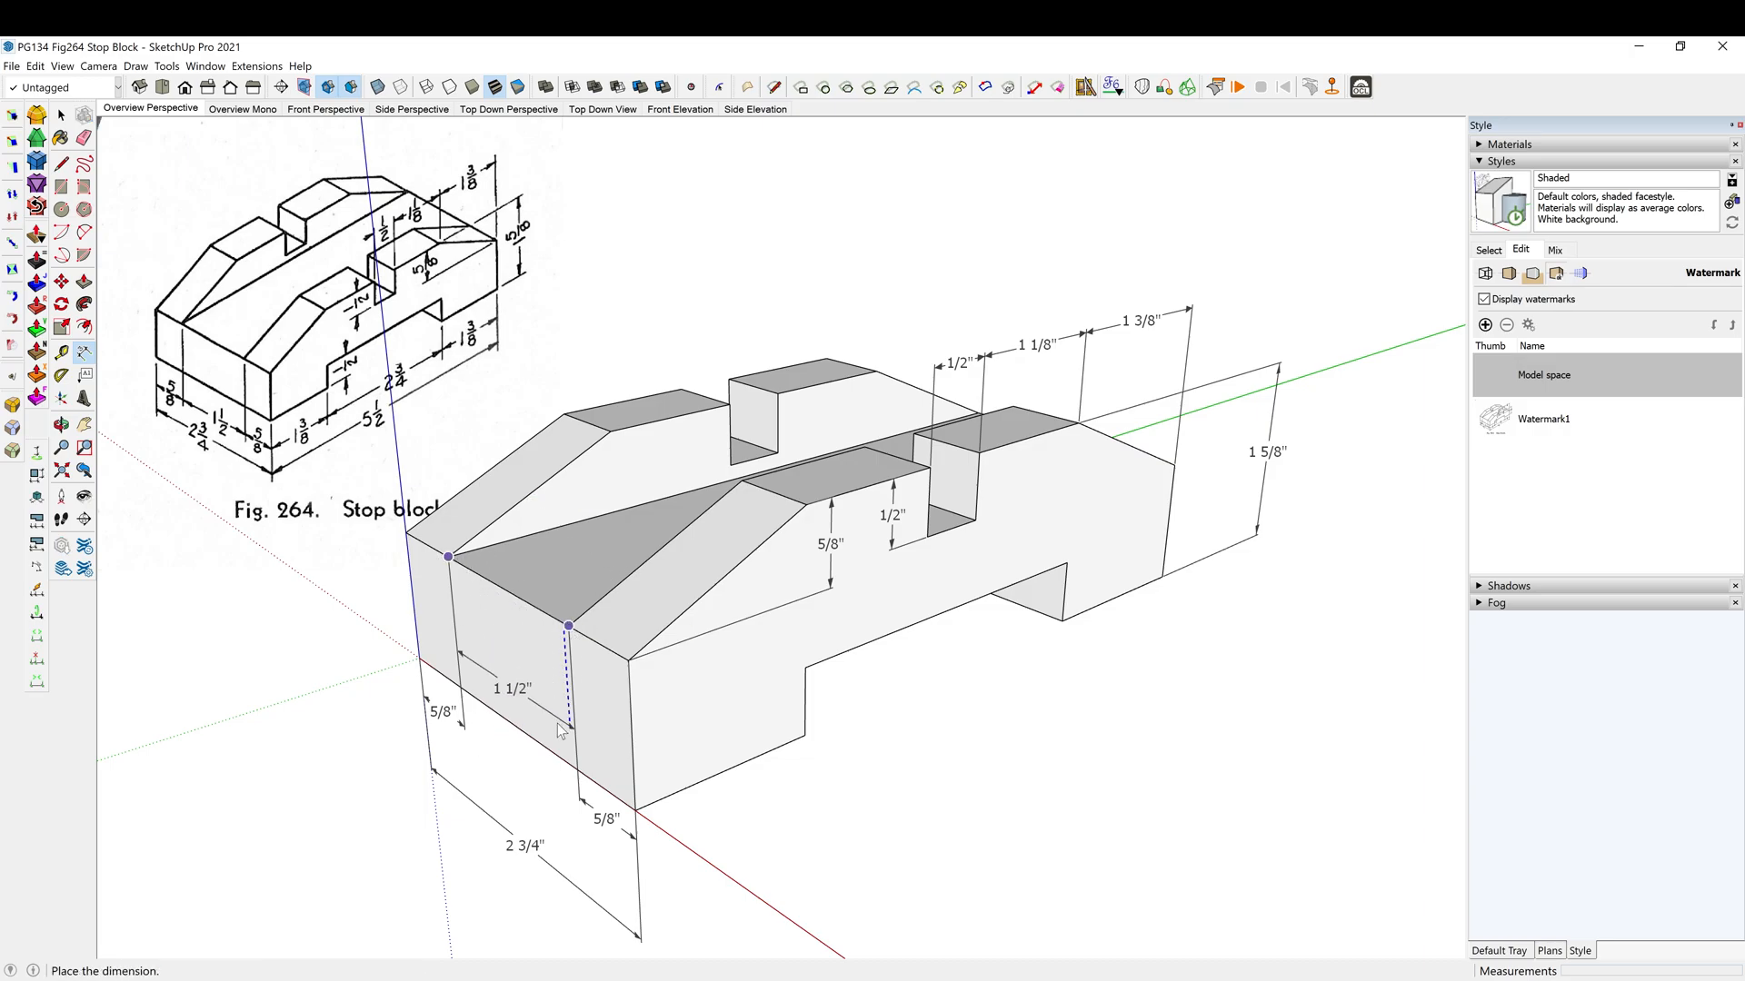
{"action": "left_click", "coordinate": [548, 802]}
{"action": "key", "text": "space"}
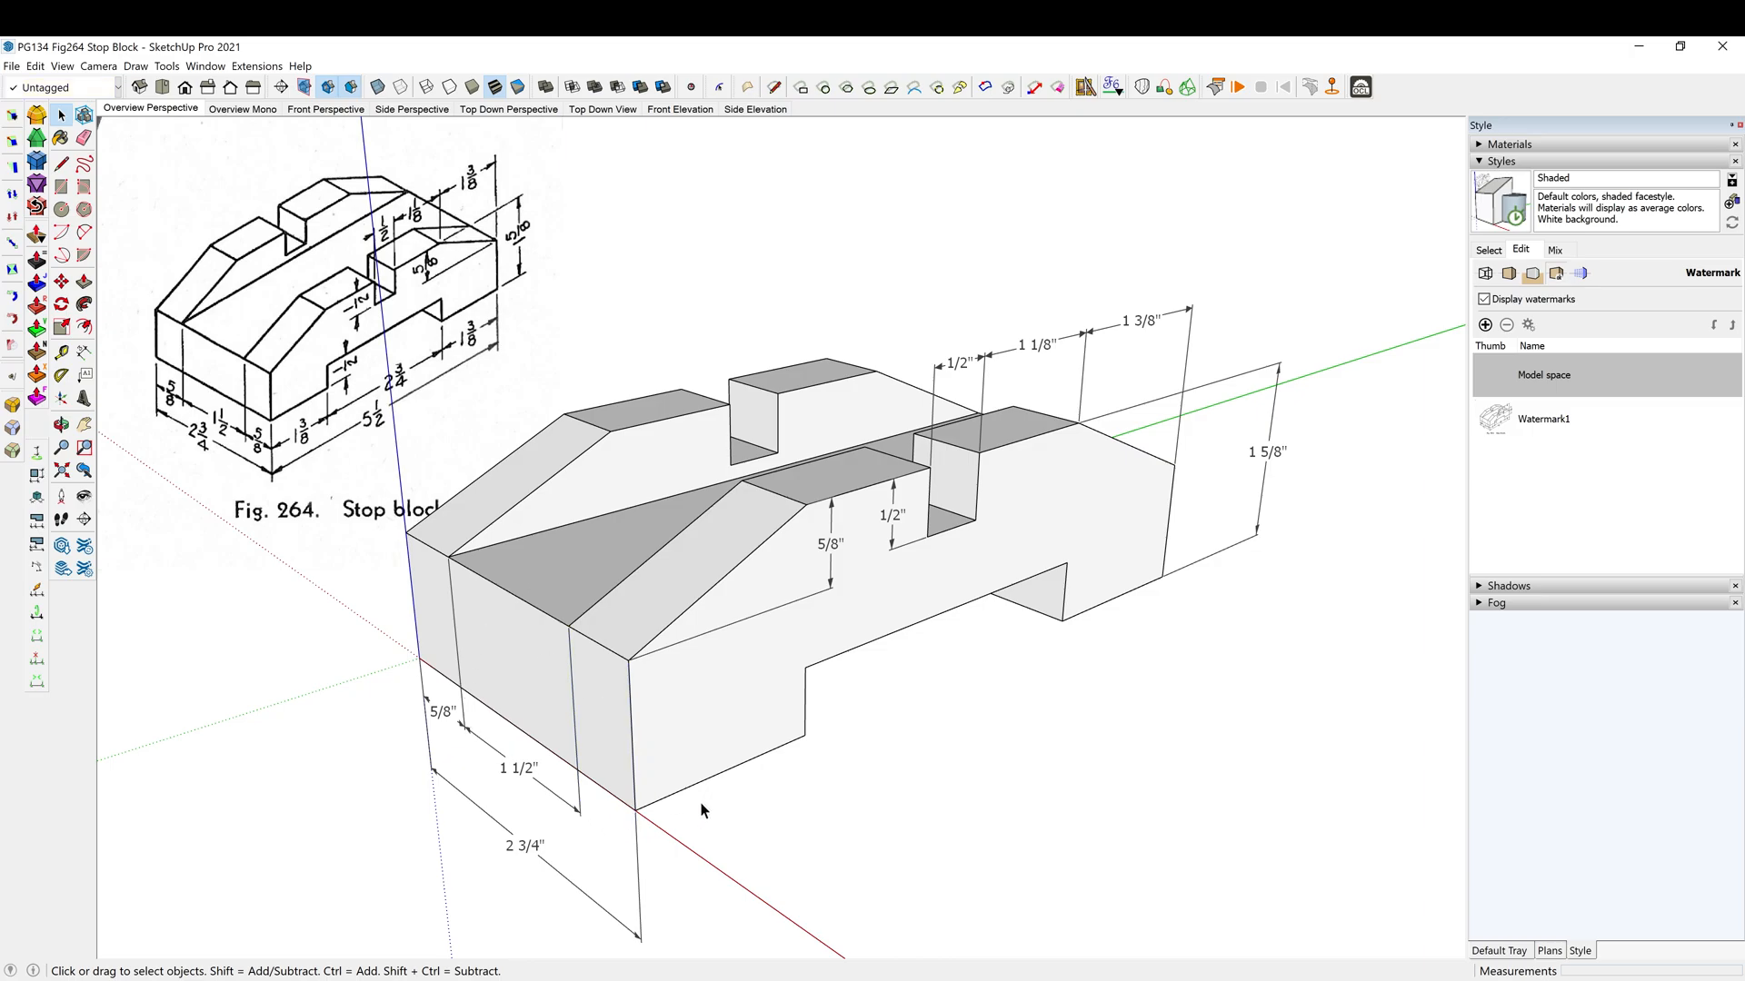
Dimension the height of the underside notch at its near vertical edge
{"action": "key", "text": "d"}
{"action": "left_click", "coordinate": [805, 667]}
{"action": "left_click", "coordinate": [806, 735]}
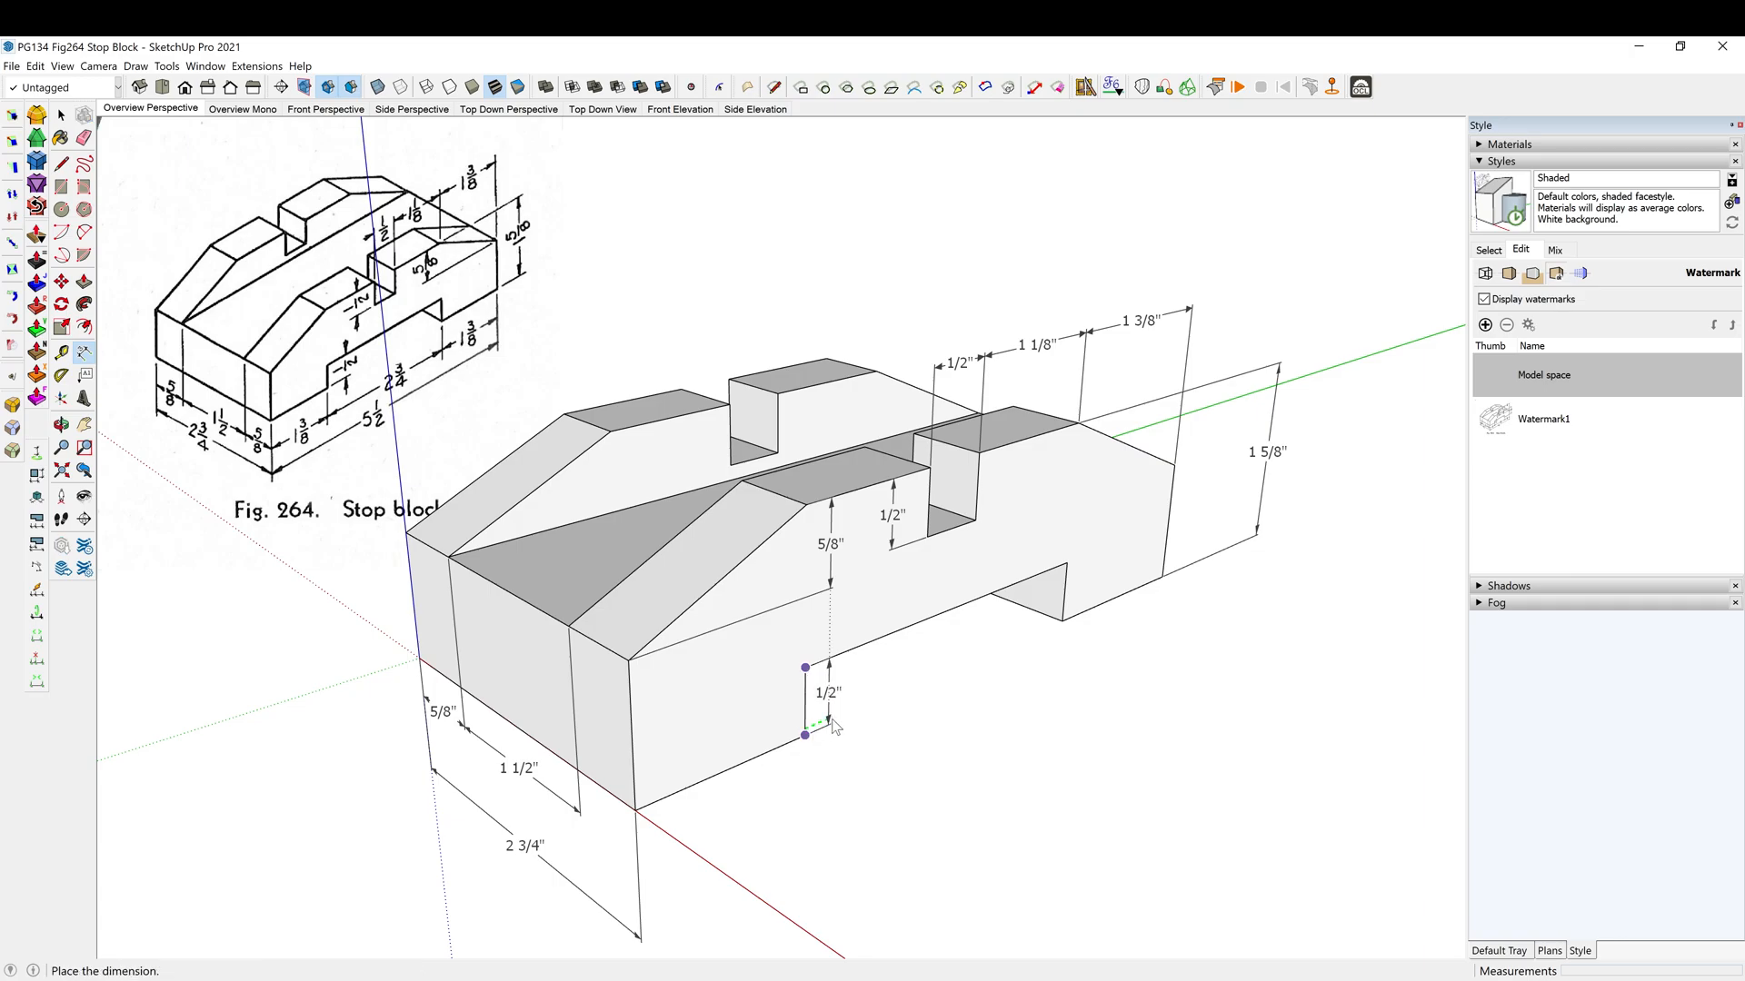
{"action": "left_click", "coordinate": [835, 724]}
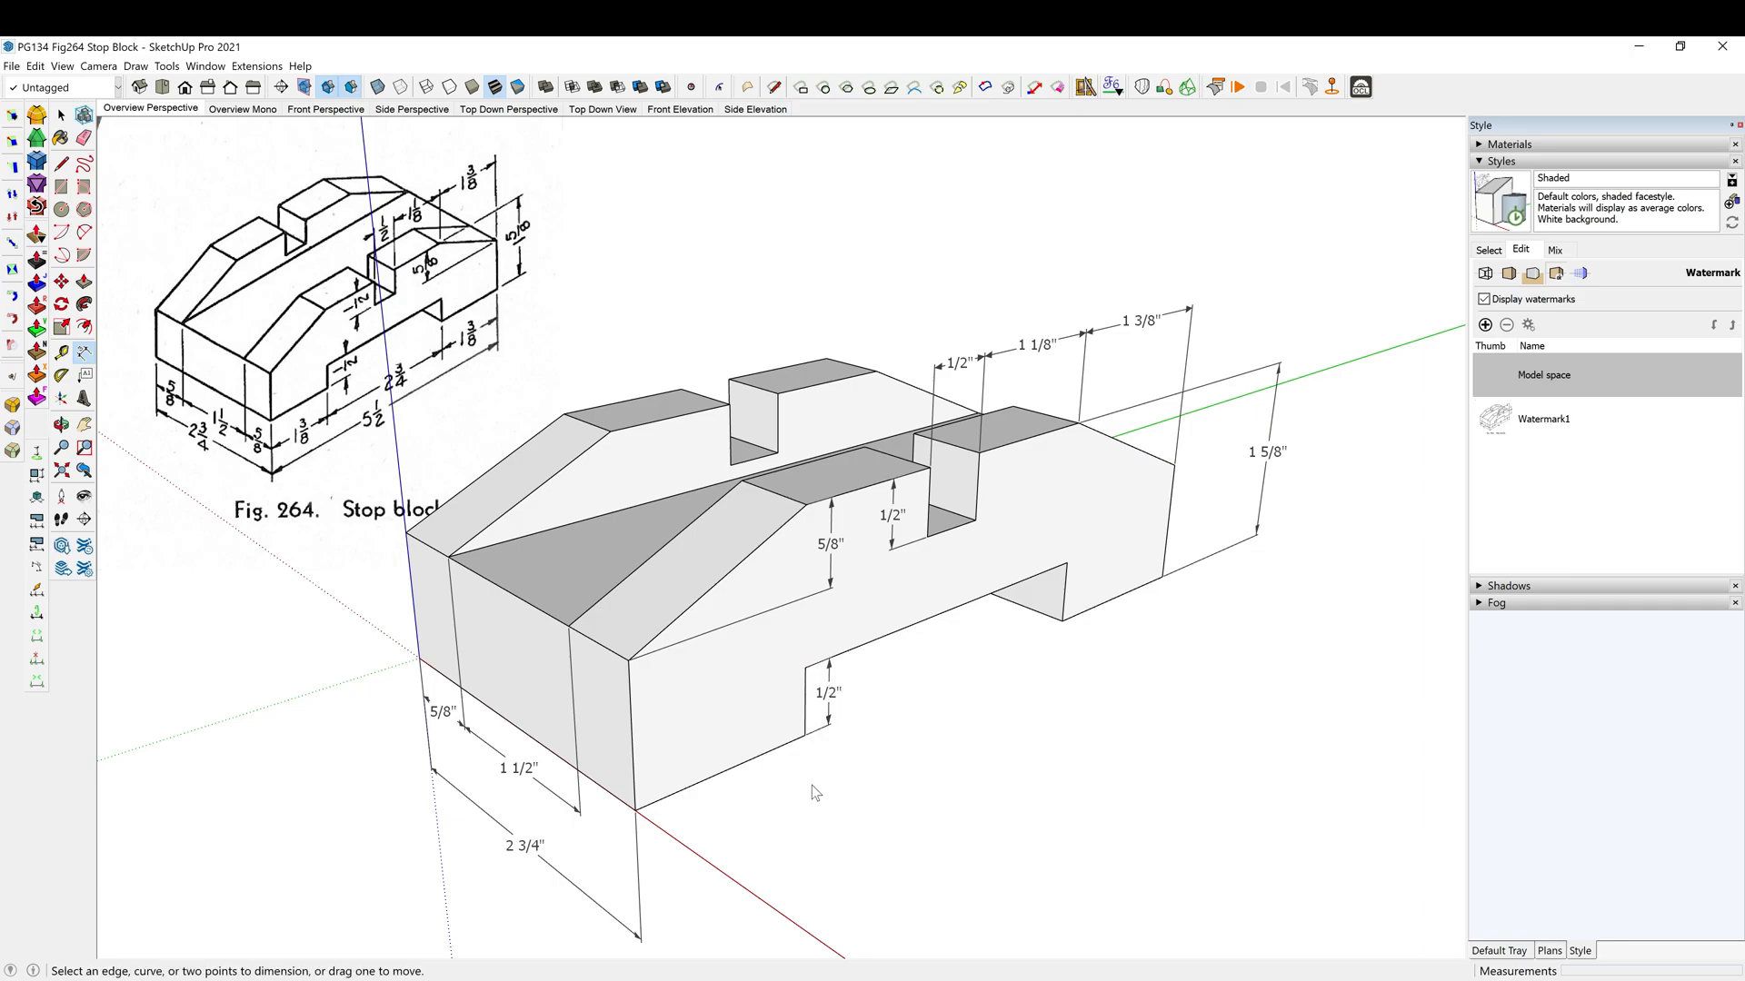
Dimension the near foot's length below the block and shift the underside notch's height dimension farther into the opening
{"action": "left_click", "coordinate": [806, 736]}
{"action": "left_click", "coordinate": [636, 810]}
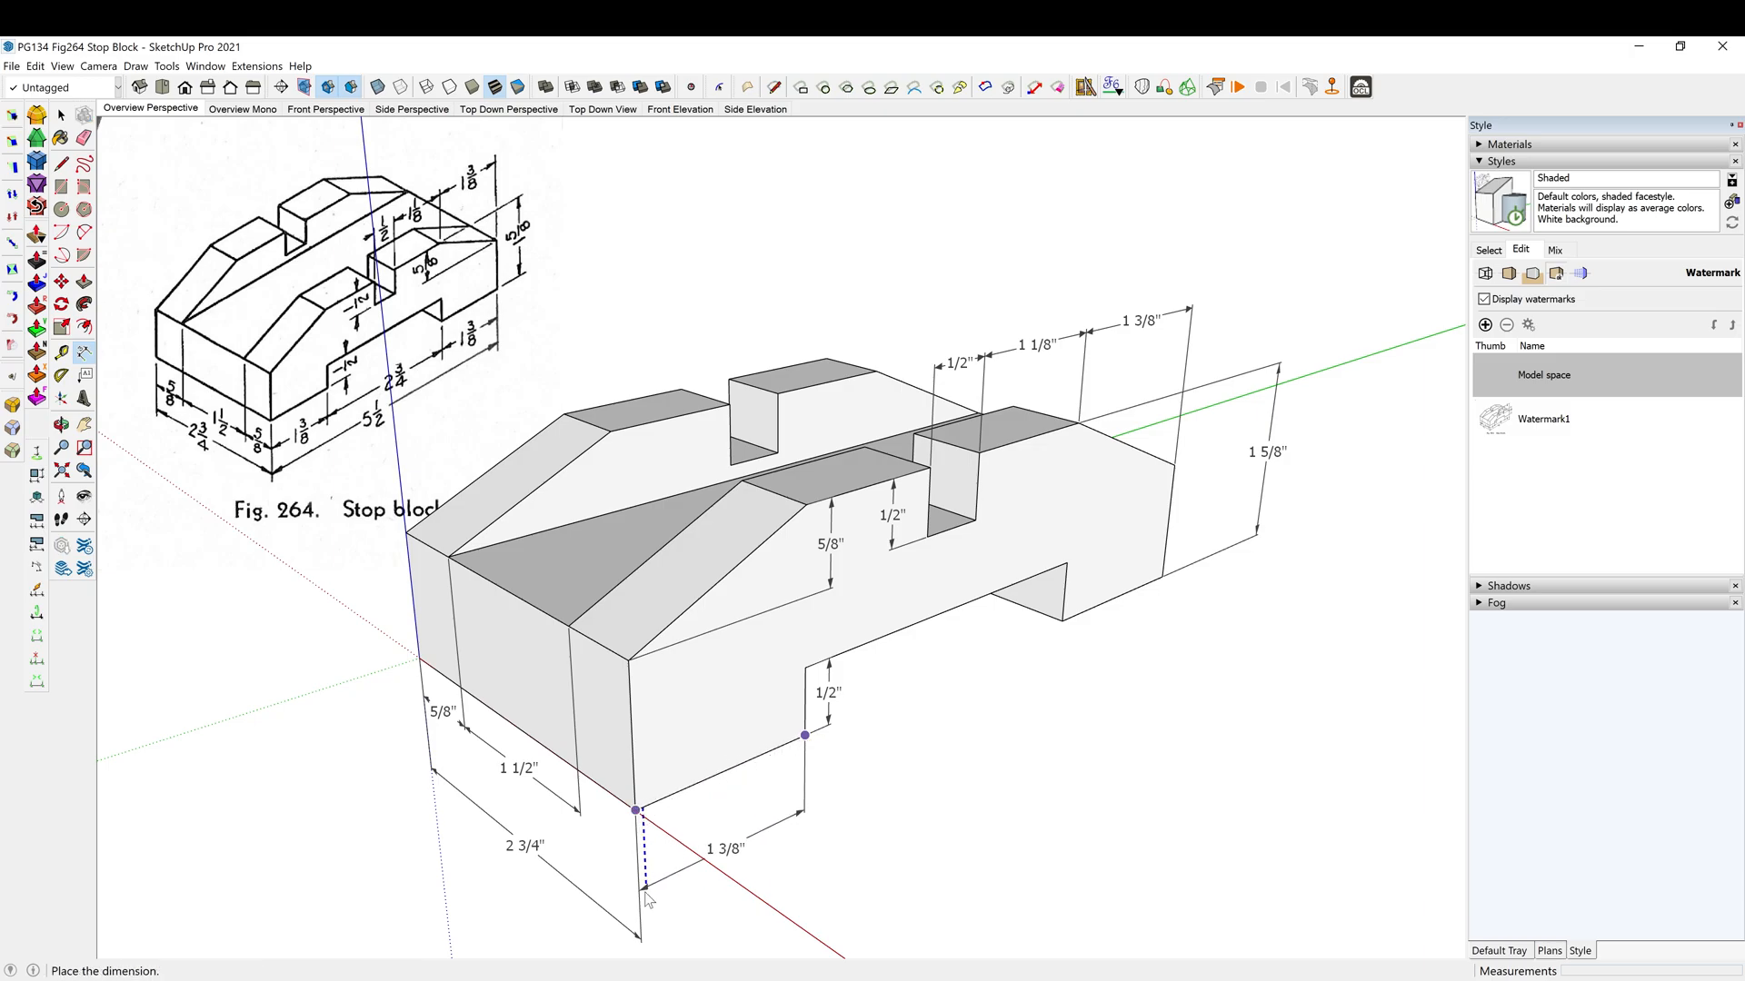
{"action": "left_click", "coordinate": [646, 948]}
{"action": "left_click", "coordinate": [805, 736]}
{"action": "left_click", "coordinate": [866, 716]}
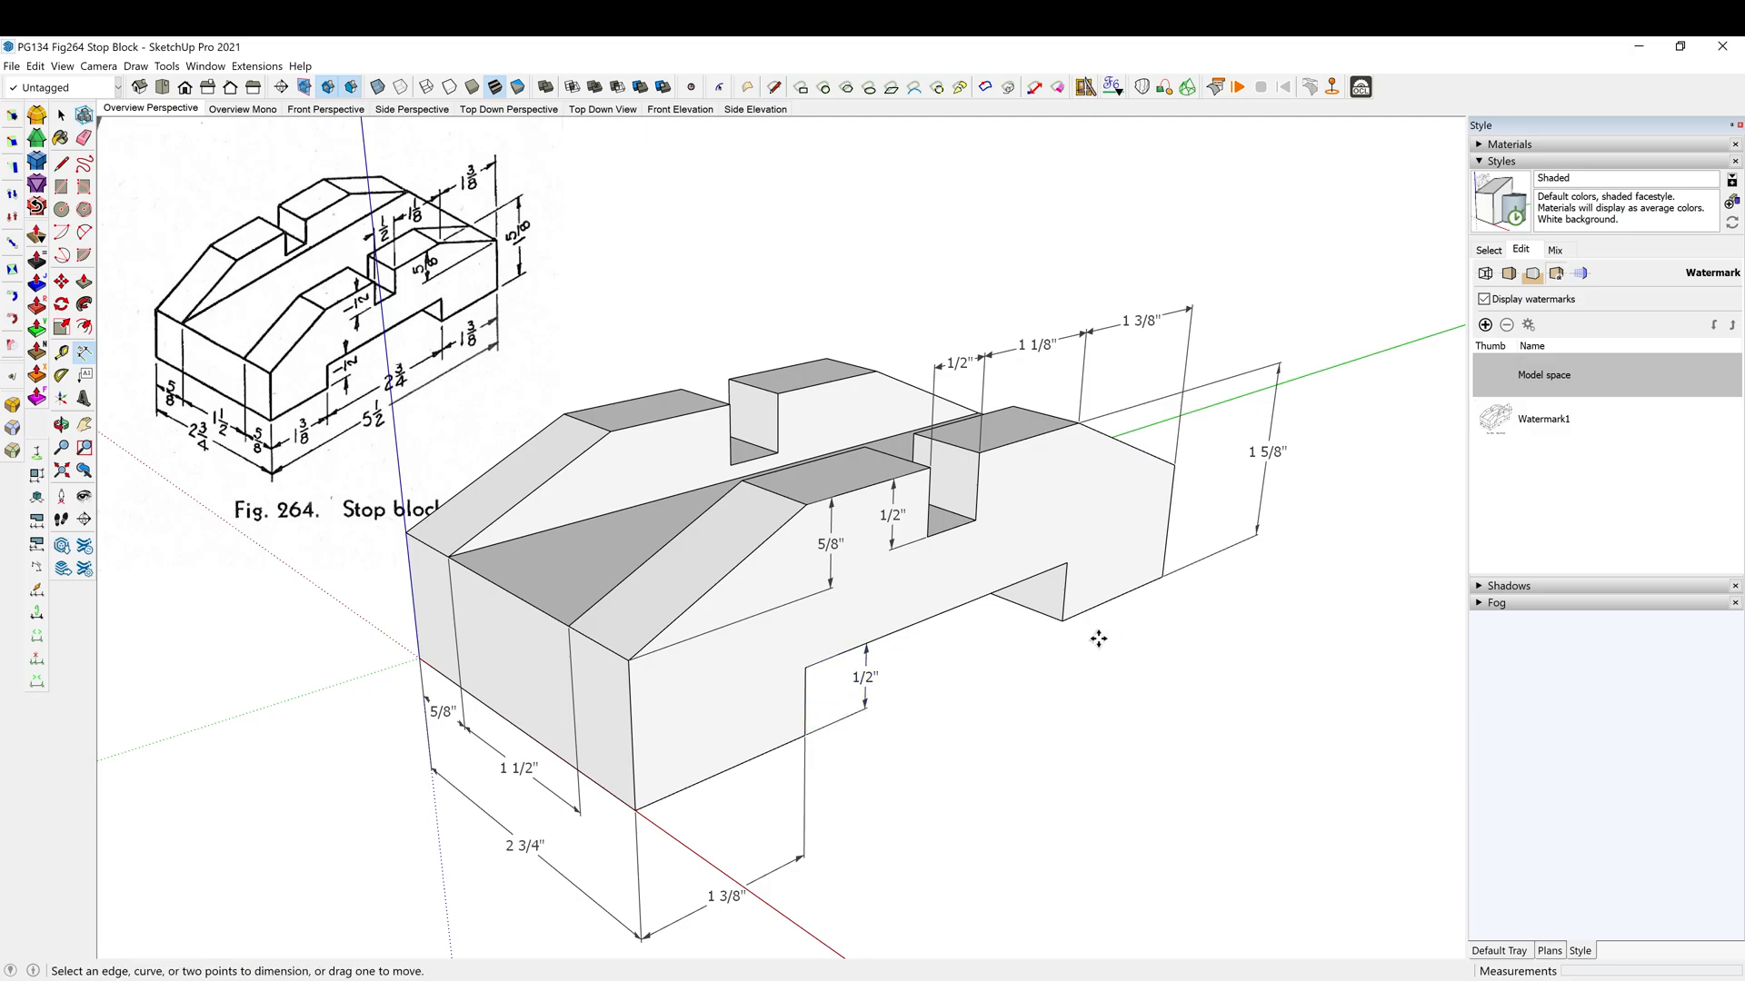
Dimension the underside notch's length between the two feet, aligning it with the near foot's length dimension
{"action": "left_click", "coordinate": [1062, 621]}
{"action": "left_click", "coordinate": [805, 735]}
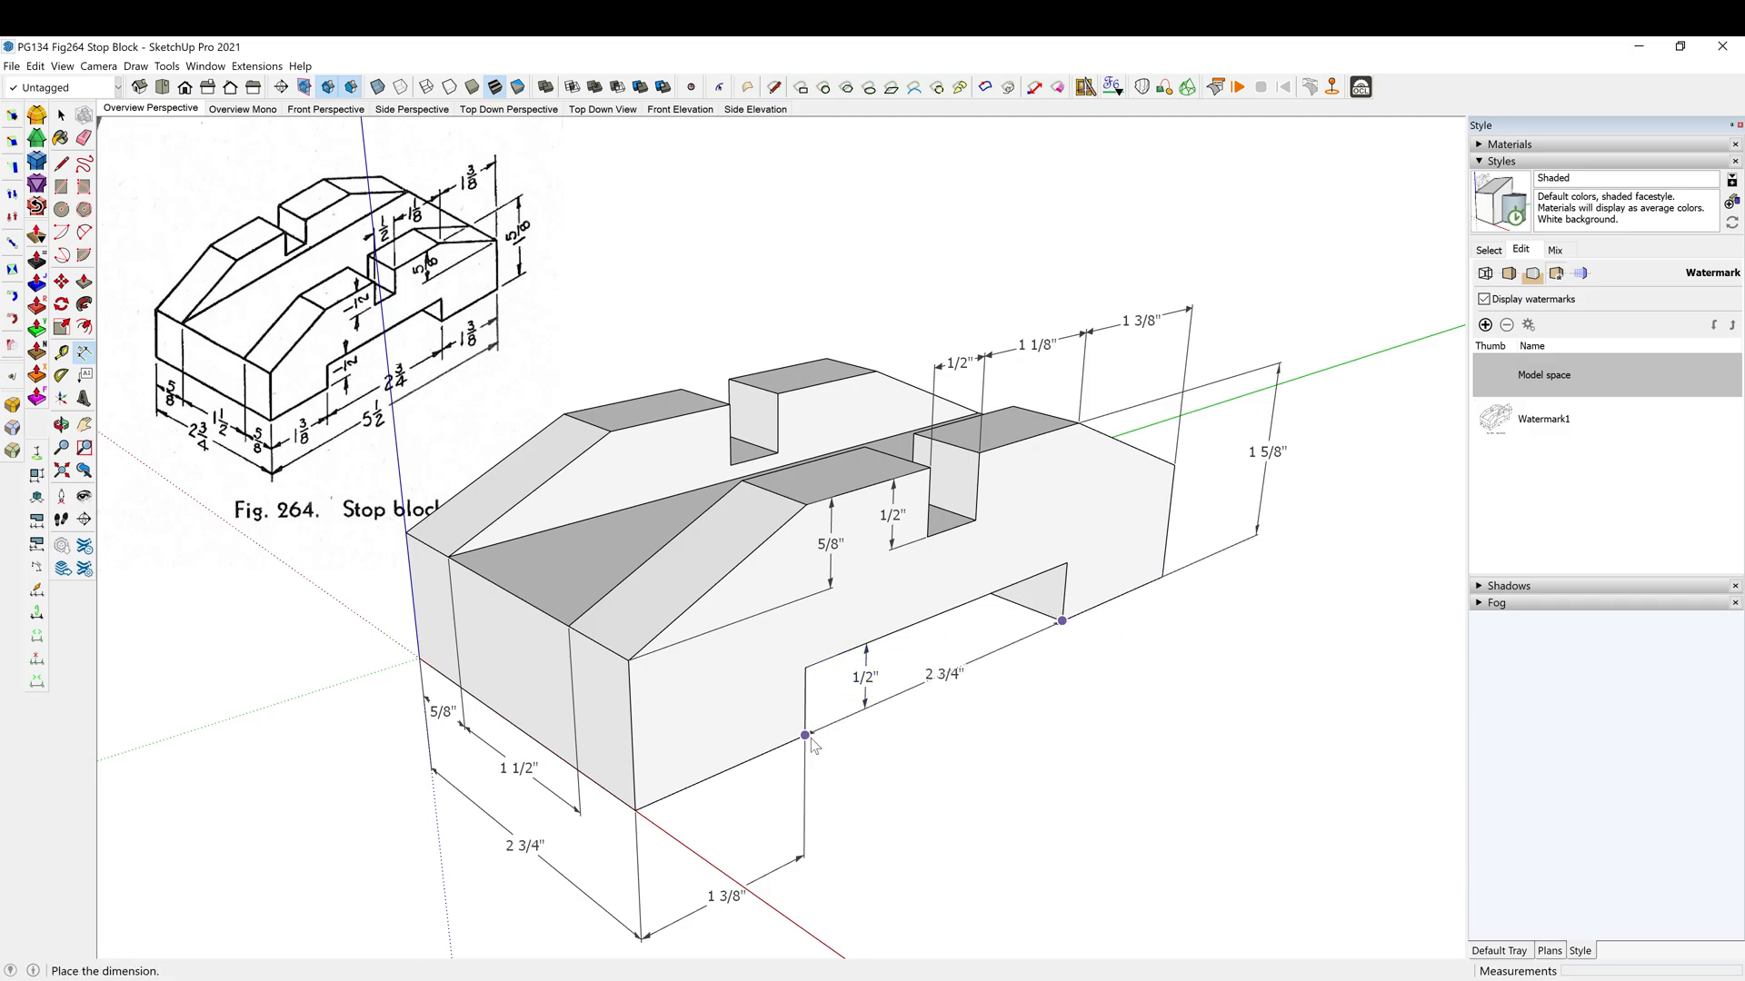
{"action": "left_click", "coordinate": [814, 857]}
Dimension the block's overall length between its bottom end corners, placing it below the foot and notch length dimensions
{"action": "left_click", "coordinate": [635, 810]}
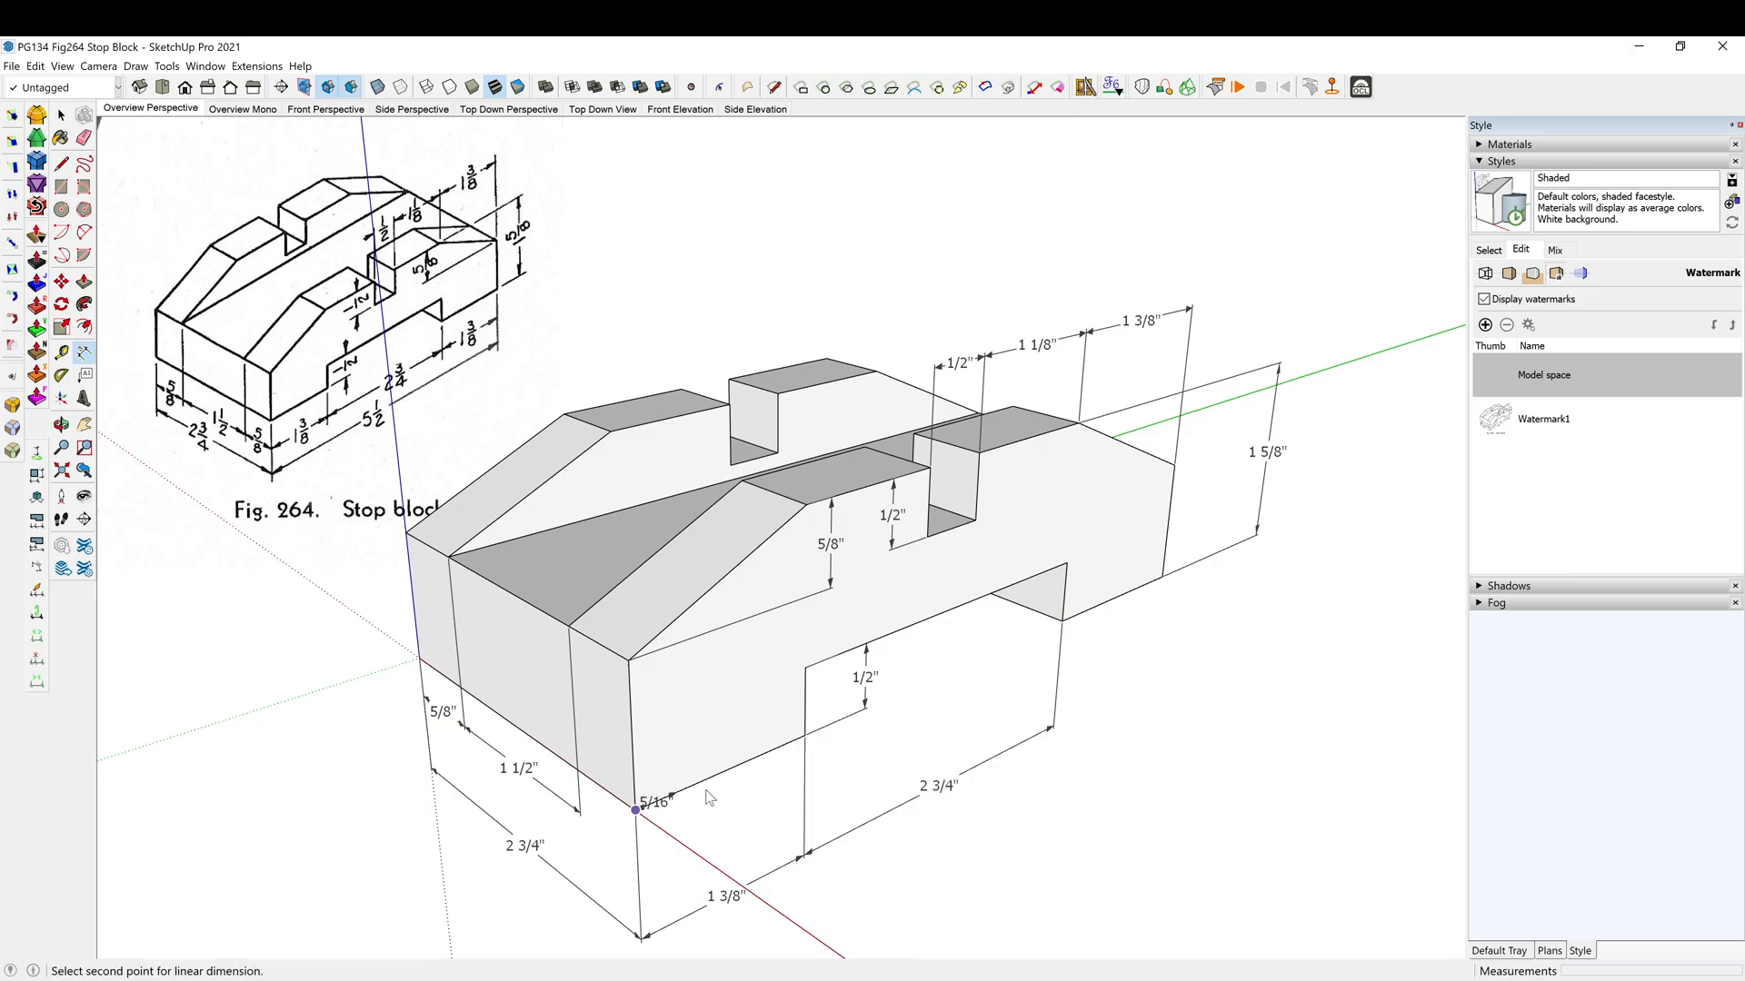
{"action": "left_click", "coordinate": [1164, 580]}
{"action": "scroll", "coordinate": [1163, 581], "scroll_direction": "down", "scroll_amount": 3}
{"action": "scroll", "coordinate": [1144, 690], "scroll_direction": "up", "scroll_amount": 2}
{"action": "scroll", "coordinate": [1143, 691], "scroll_direction": "up", "scroll_amount": 2}
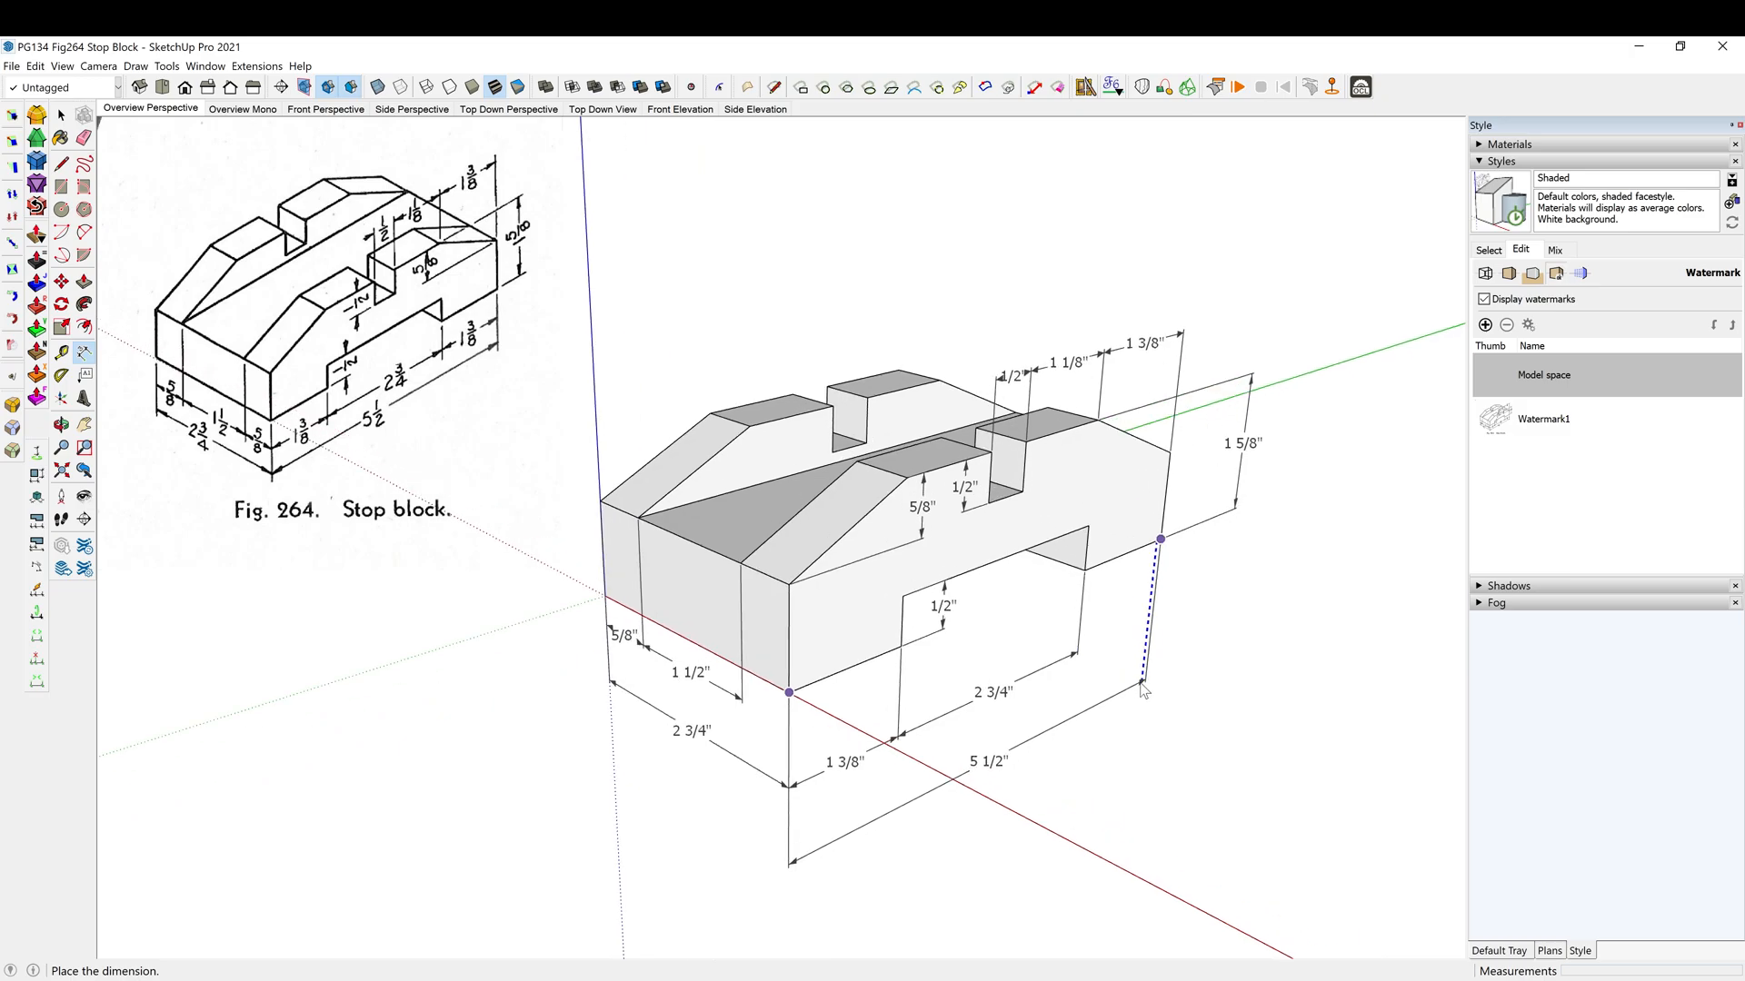
{"action": "left_click", "coordinate": [1147, 674]}
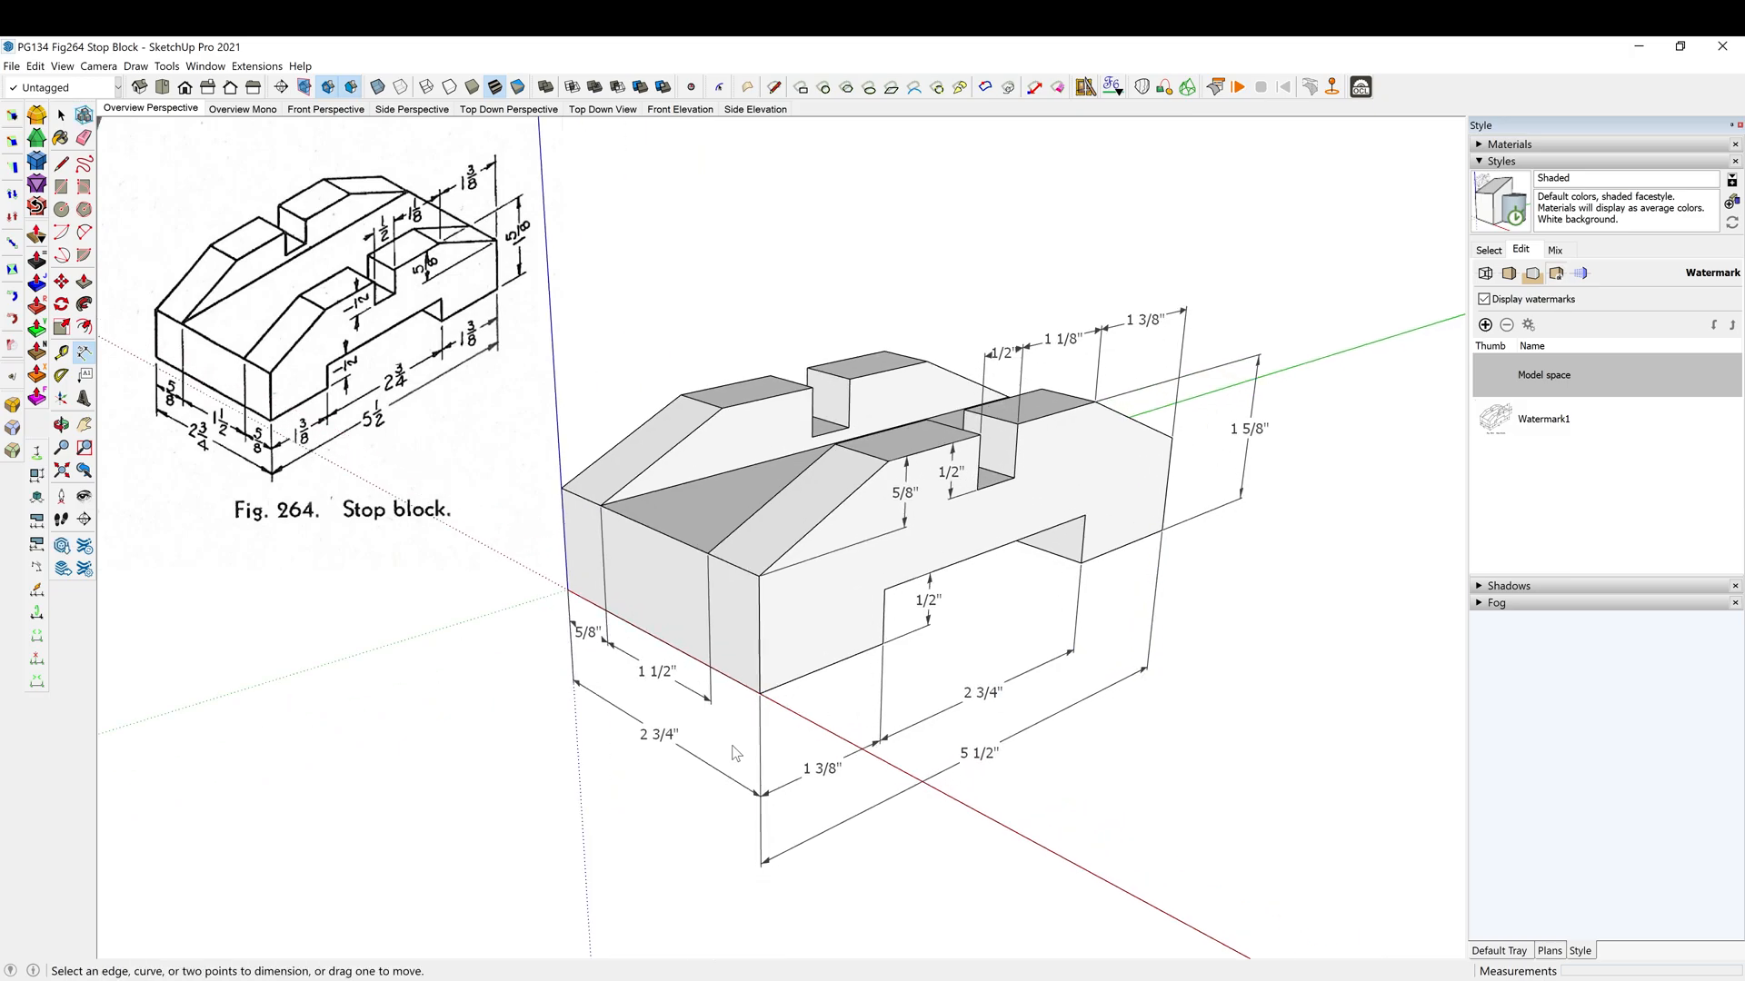
Lower the overall width dimension to line up with the overall length, and raise the near foot and underside notch length dimensions
{"action": "left_click", "coordinate": [664, 738]}
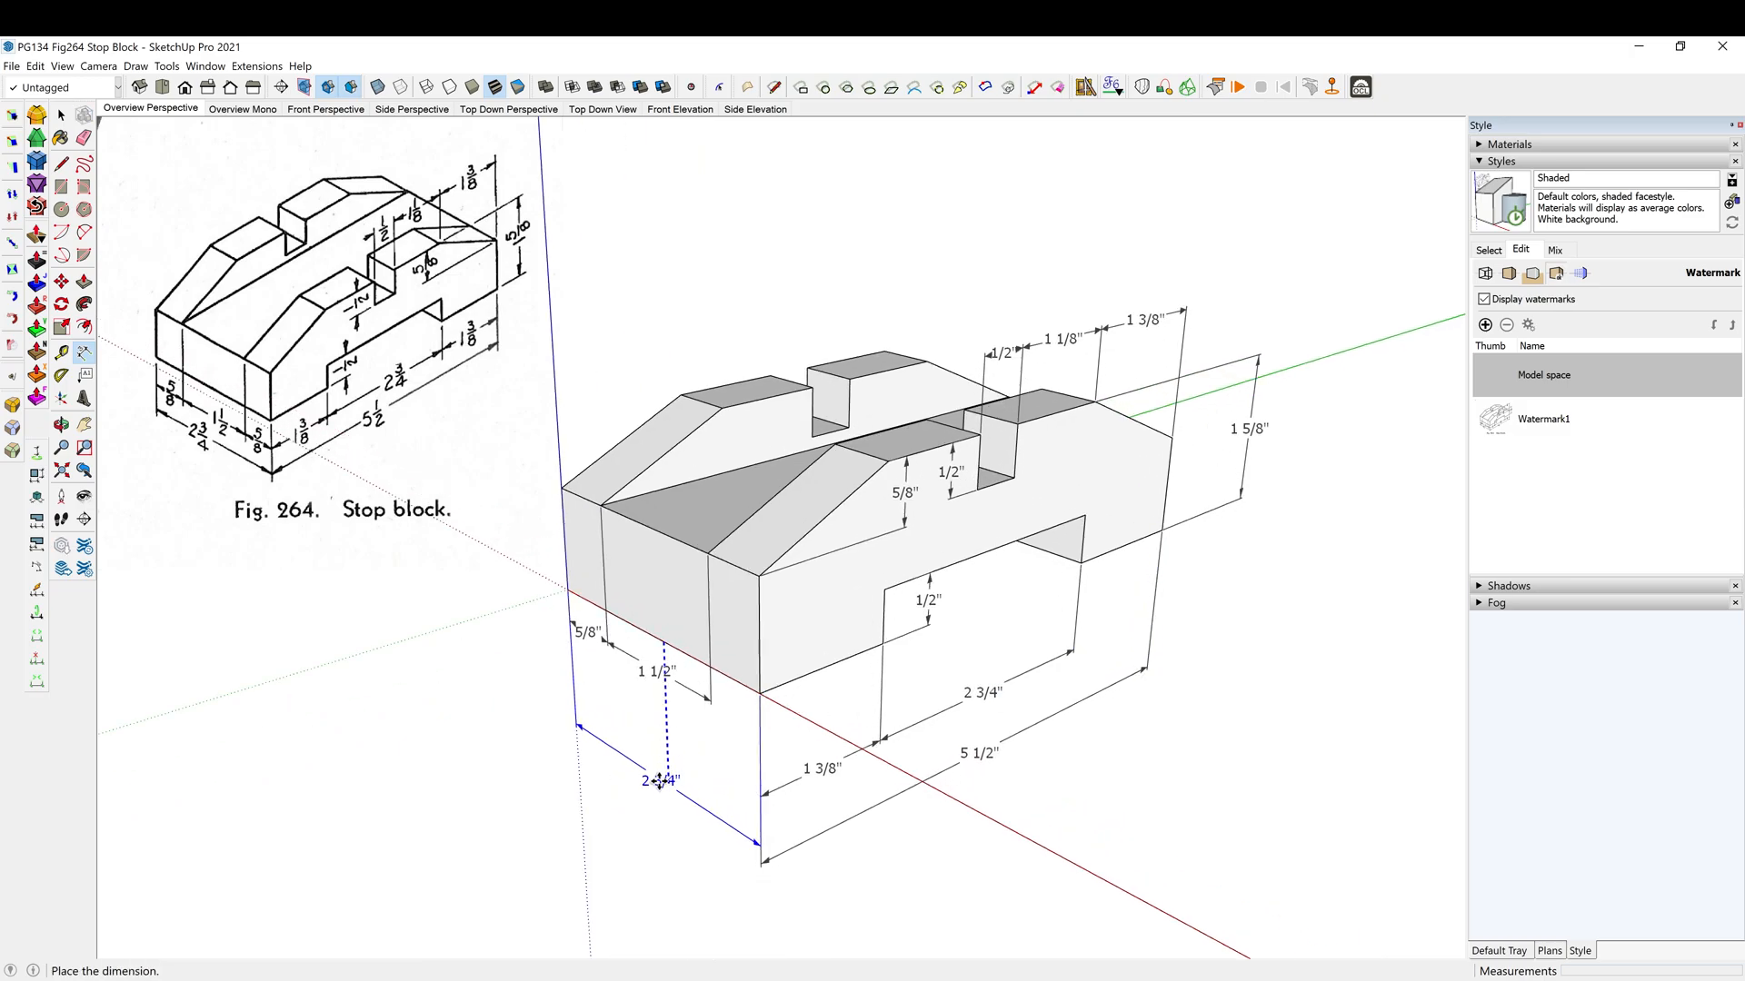
{"action": "left_click", "coordinate": [662, 796]}
{"action": "left_click", "coordinate": [840, 761]}
{"action": "left_click", "coordinate": [843, 730]}
{"action": "left_click", "coordinate": [959, 705]}
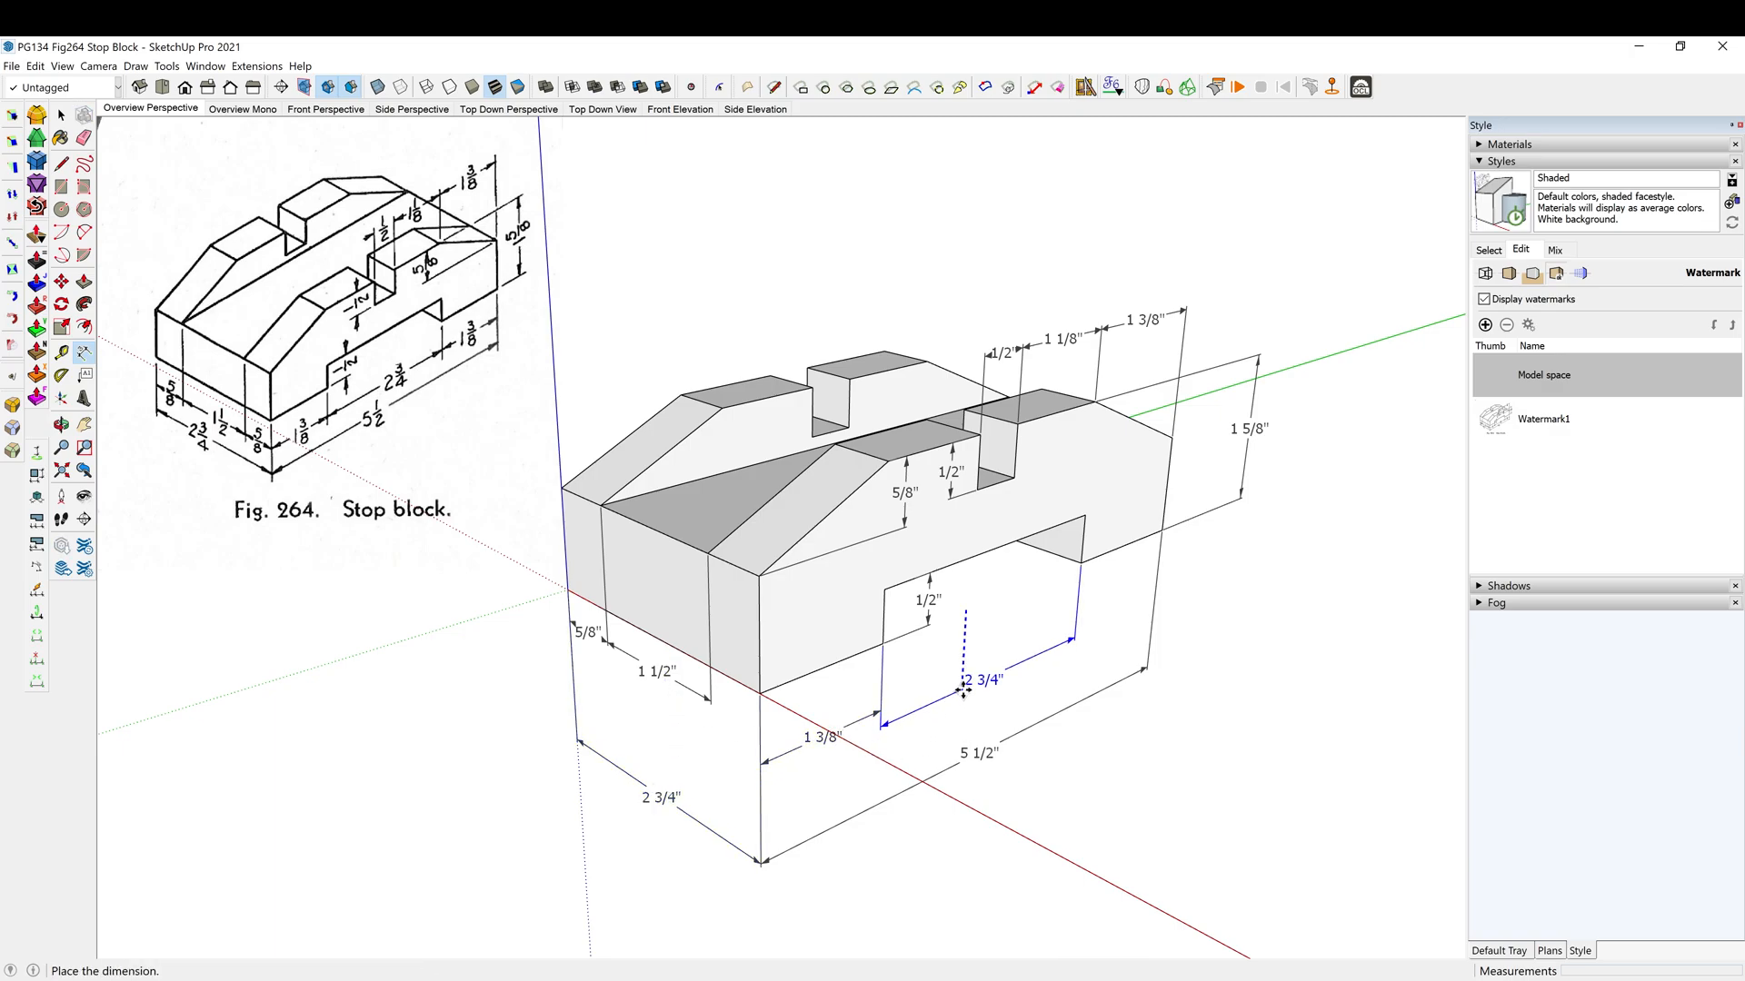
{"action": "left_click", "coordinate": [963, 678]}
Move the channel and rail width dimensions farther below the near end so they line up with each other
{"action": "left_click", "coordinate": [618, 645]}
{"action": "left_click", "coordinate": [617, 674]}
{"action": "left_click", "coordinate": [586, 634]}
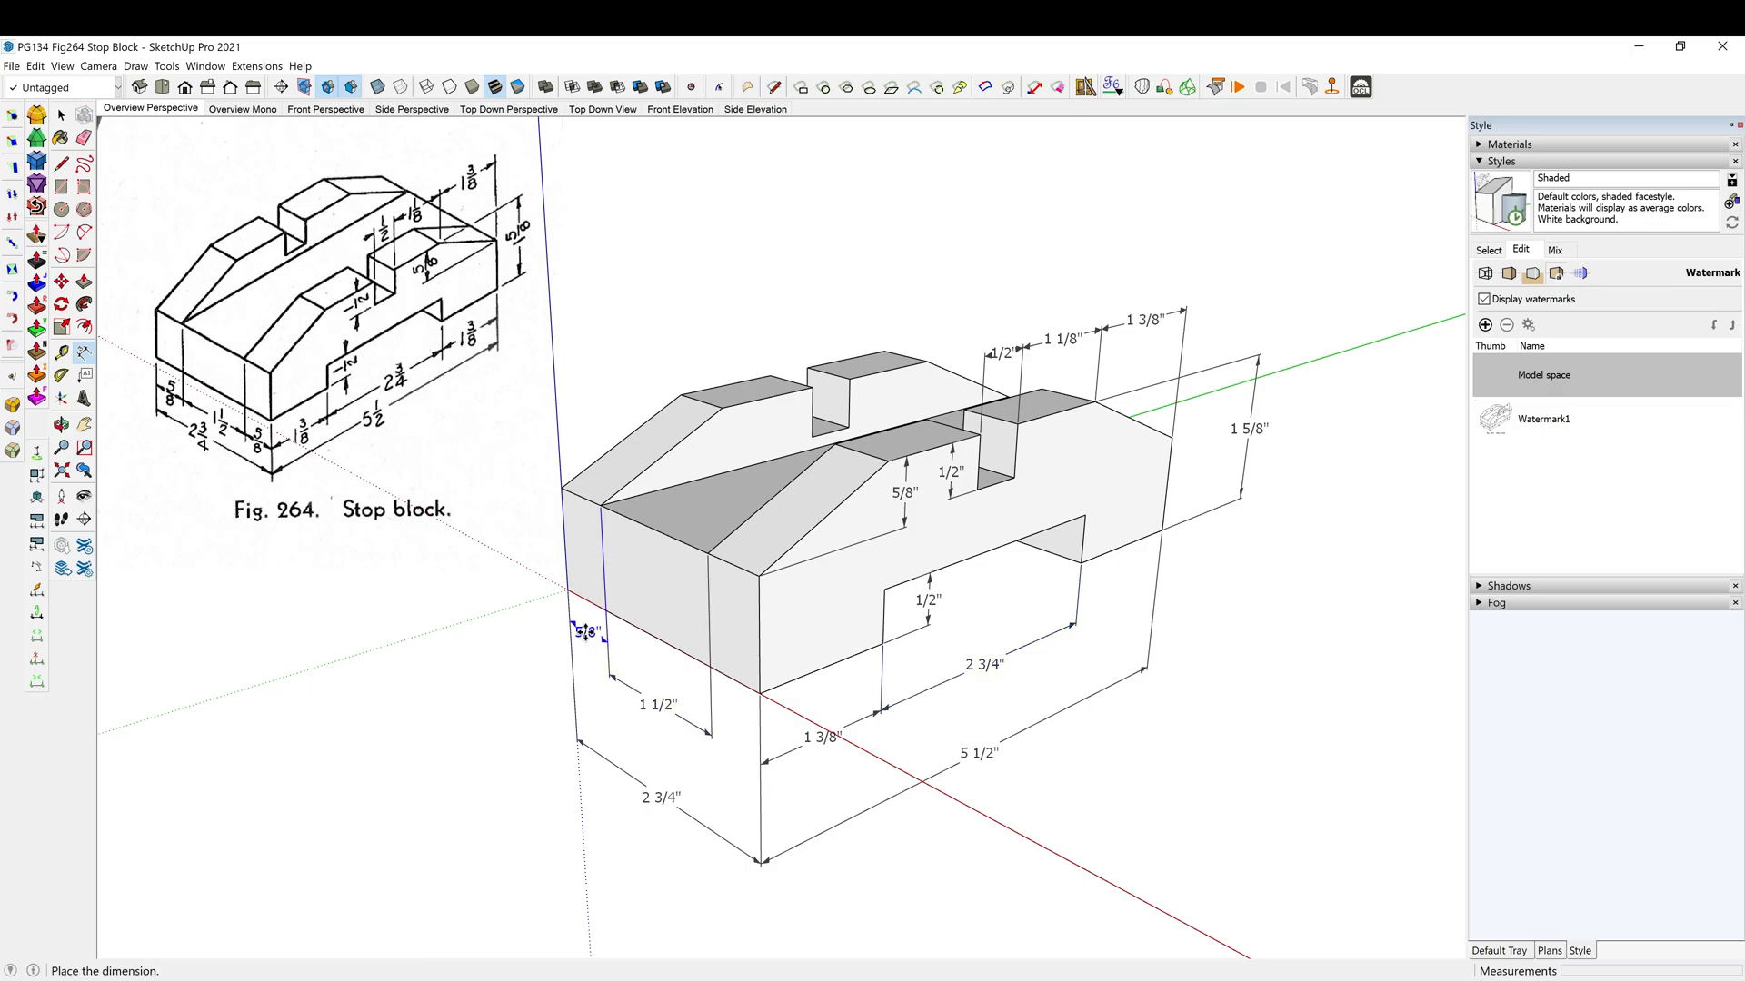
{"action": "left_click", "coordinate": [586, 666]}
{"action": "middle_click_drag", "start_coordinate": [722, 683], "coordinate": [727, 713]}
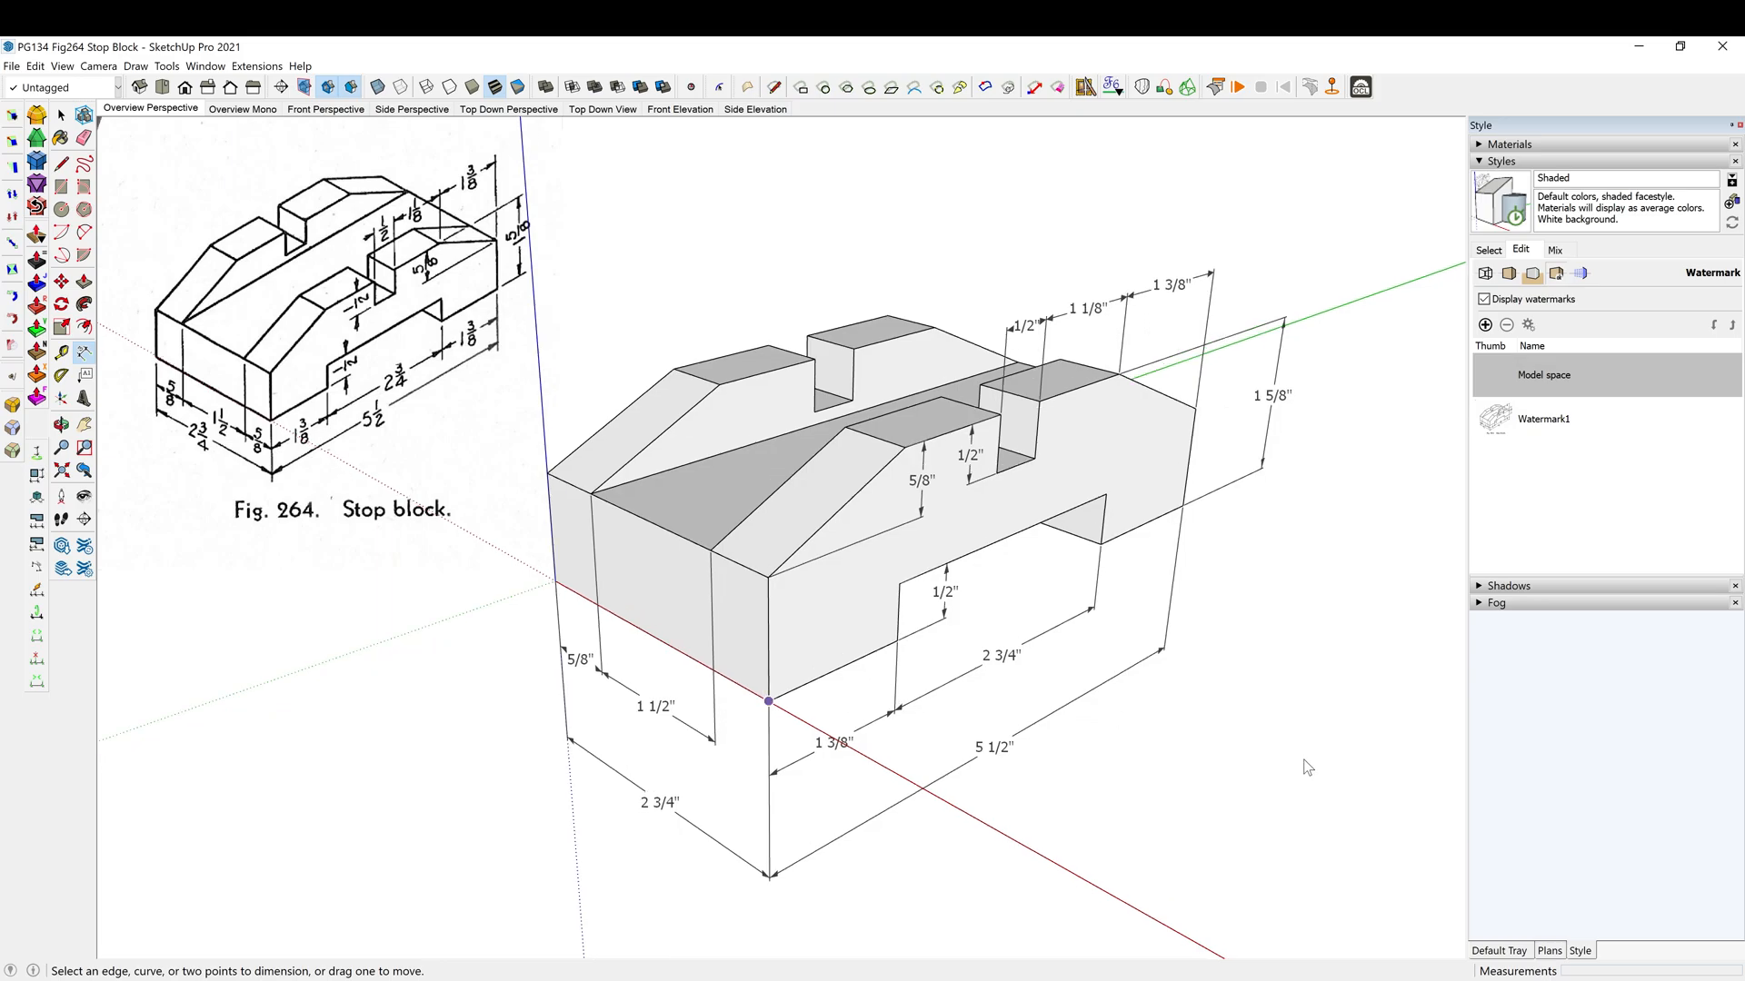